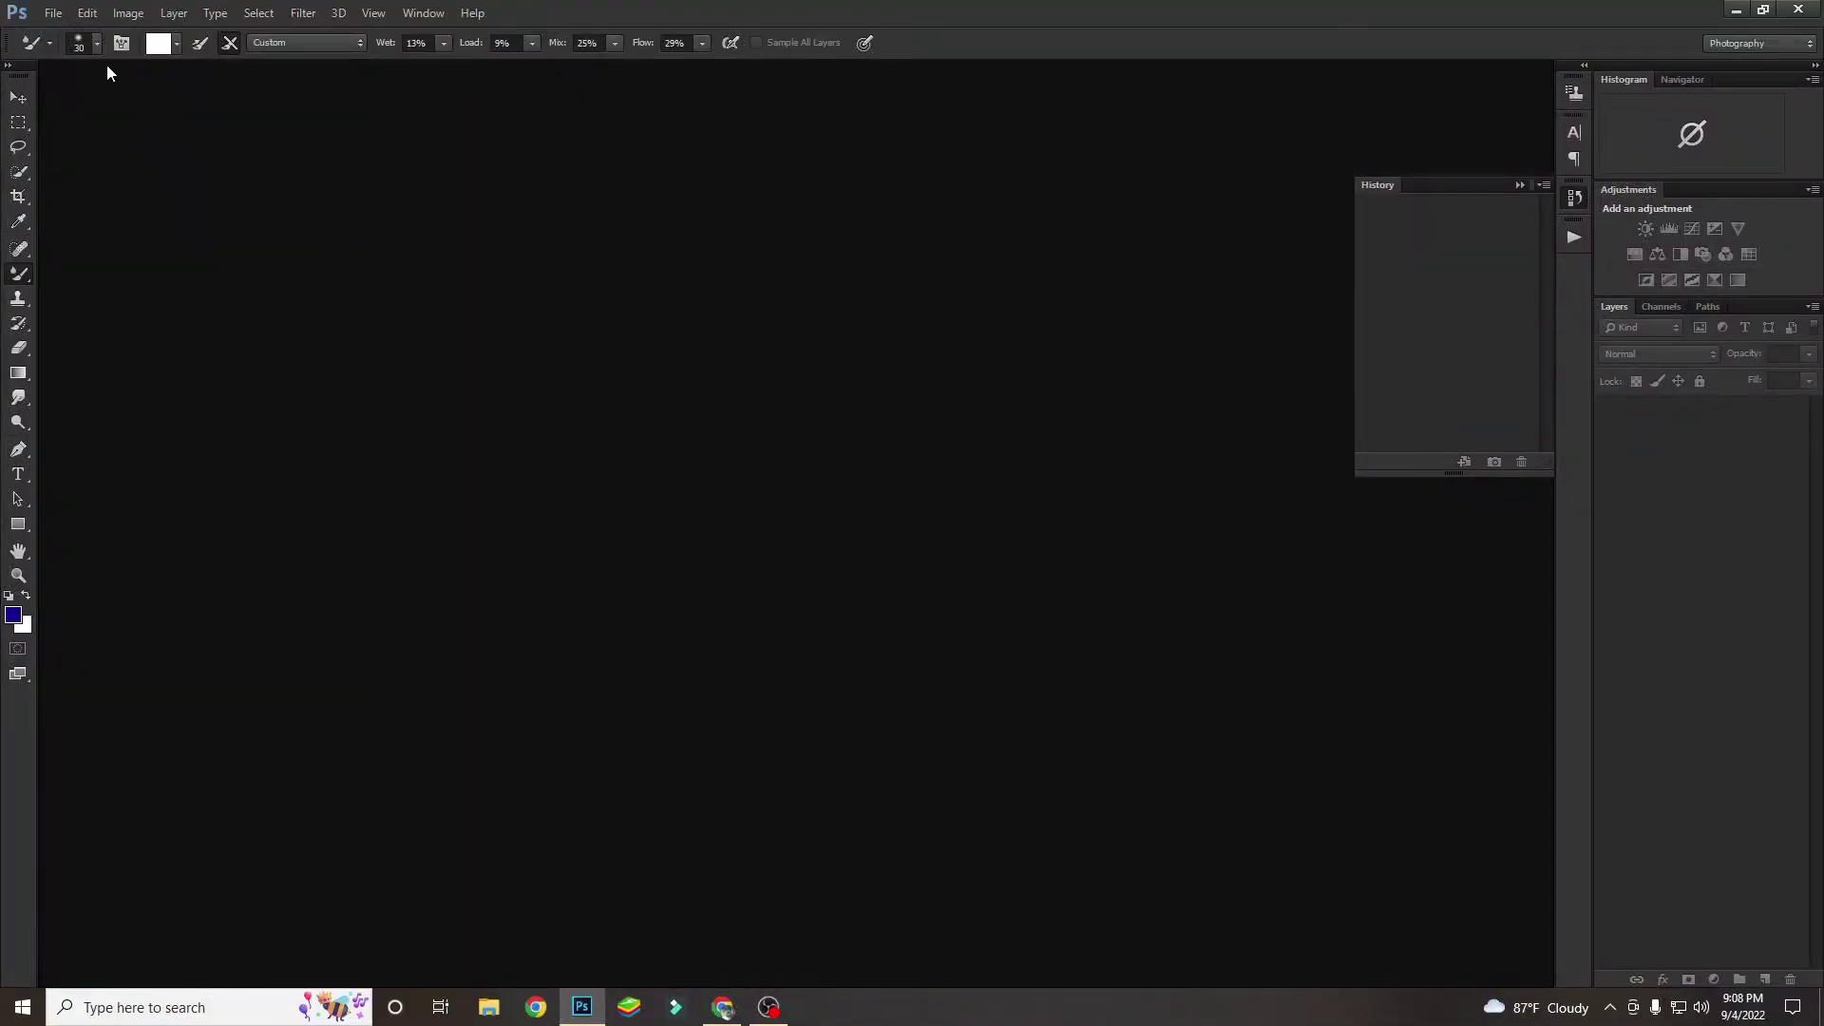
# Open the bearded-man portrait JPG from the Desktop.
pyautogui.click(53, 13)
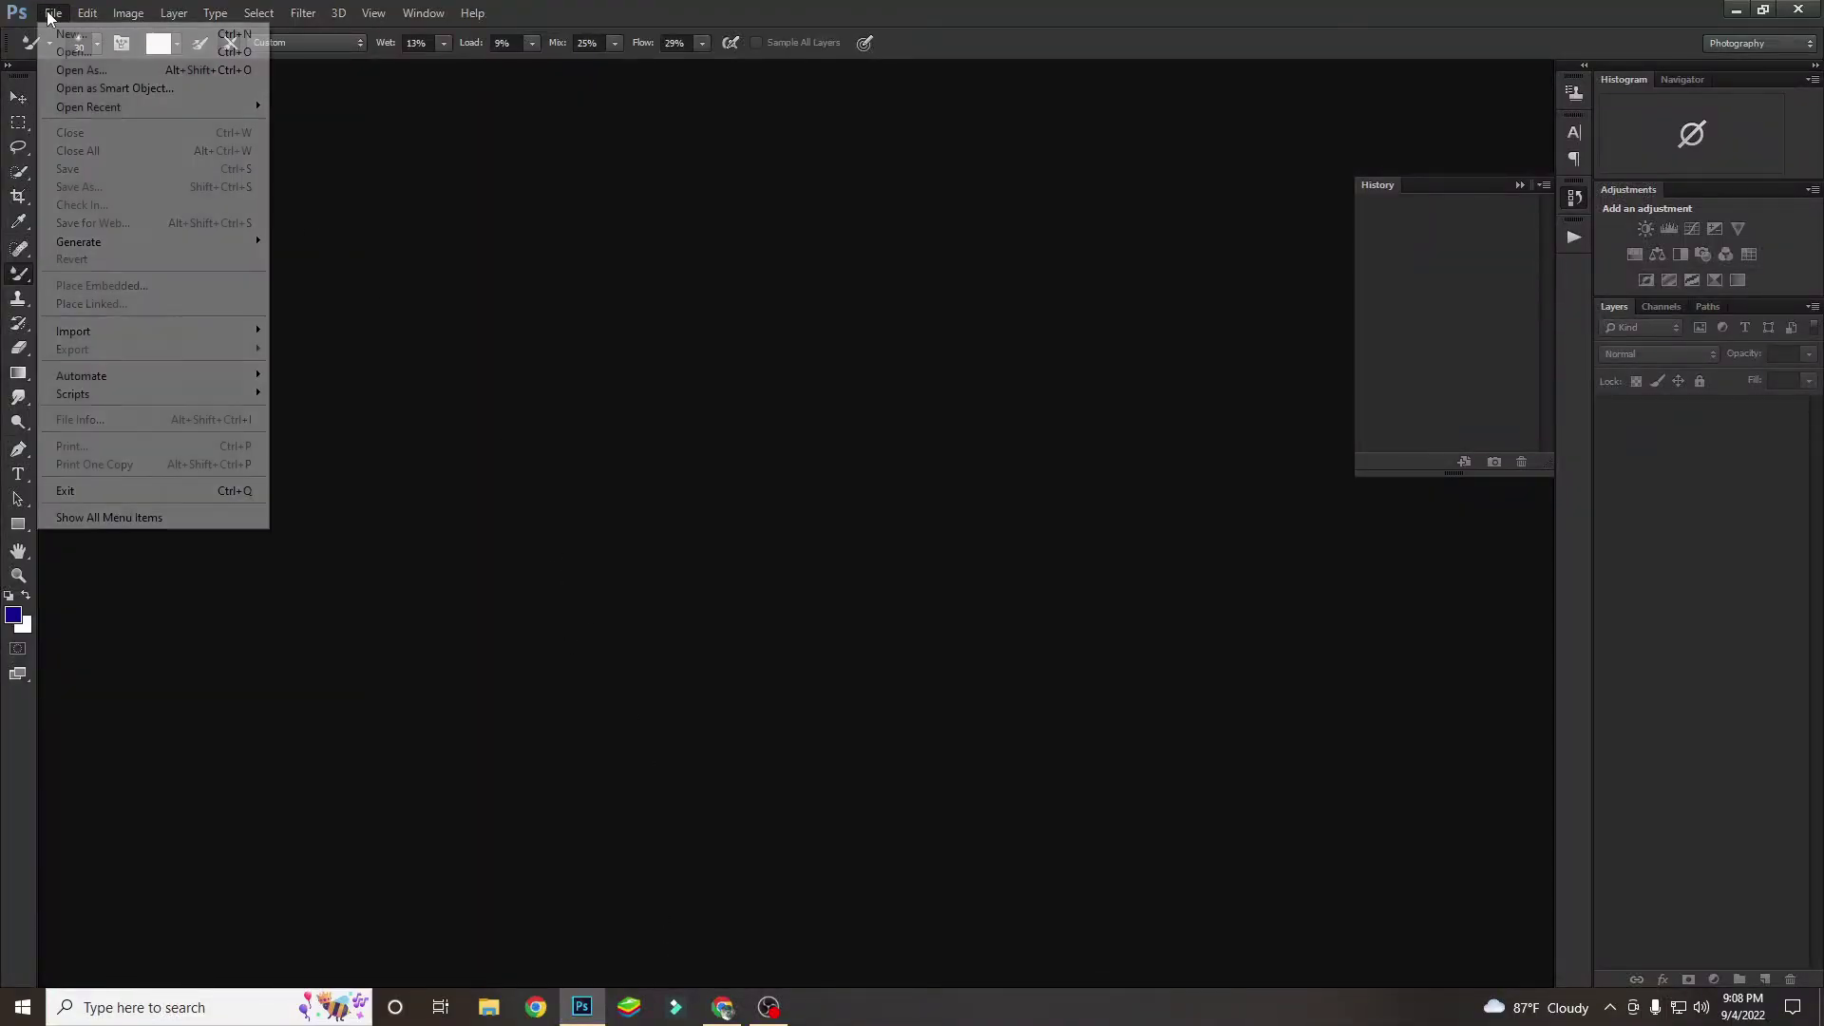
pyautogui.click(112, 53)
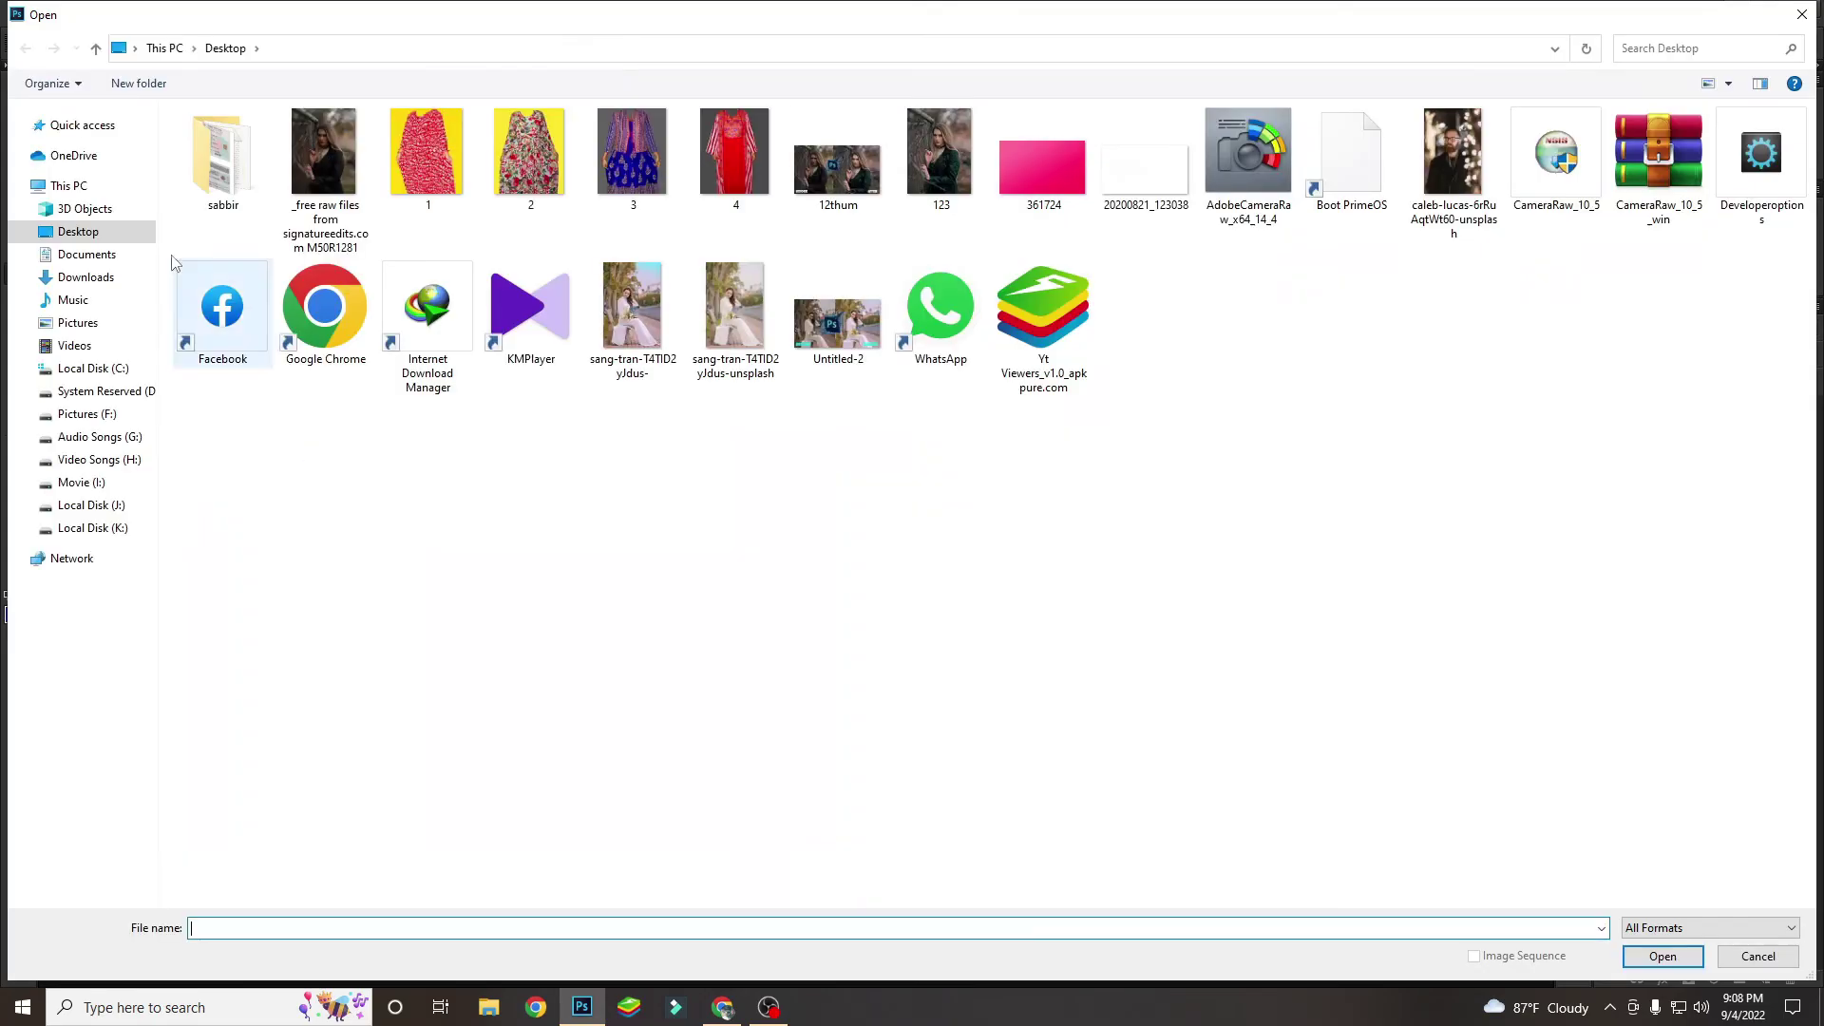
pyautogui.click(1444, 203)
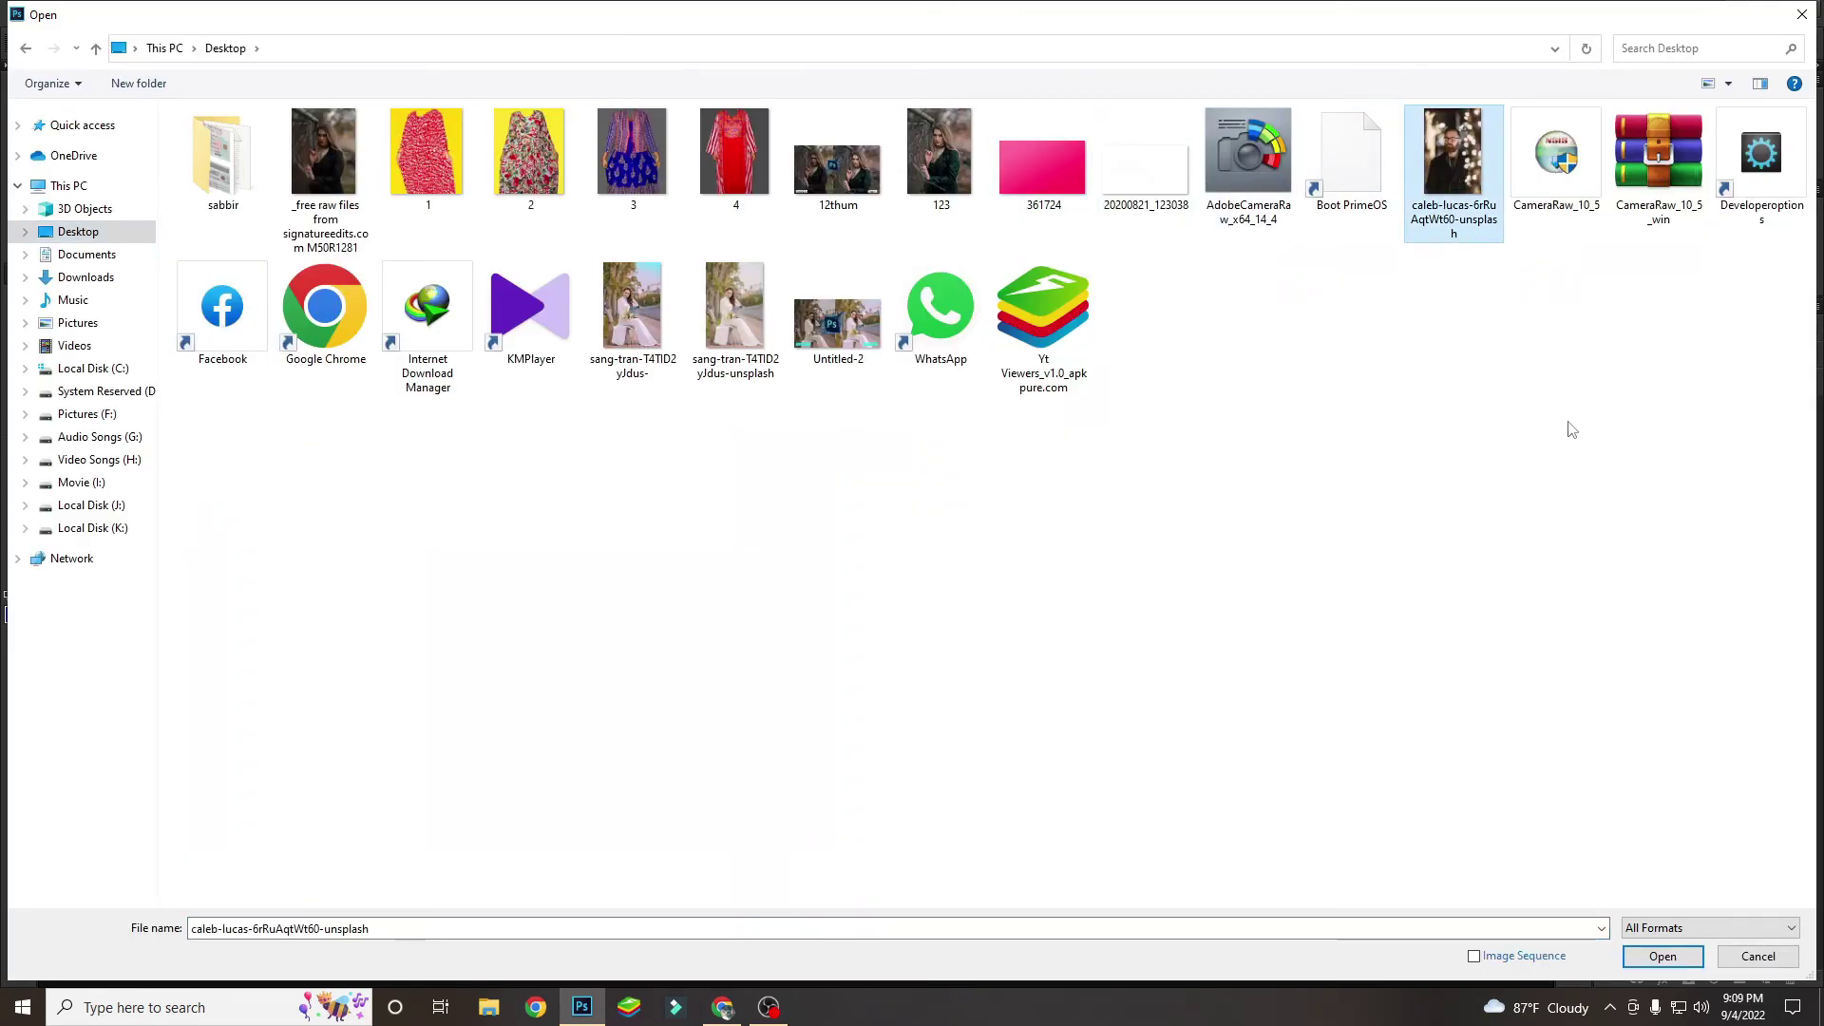
pyautogui.click(1663, 956)
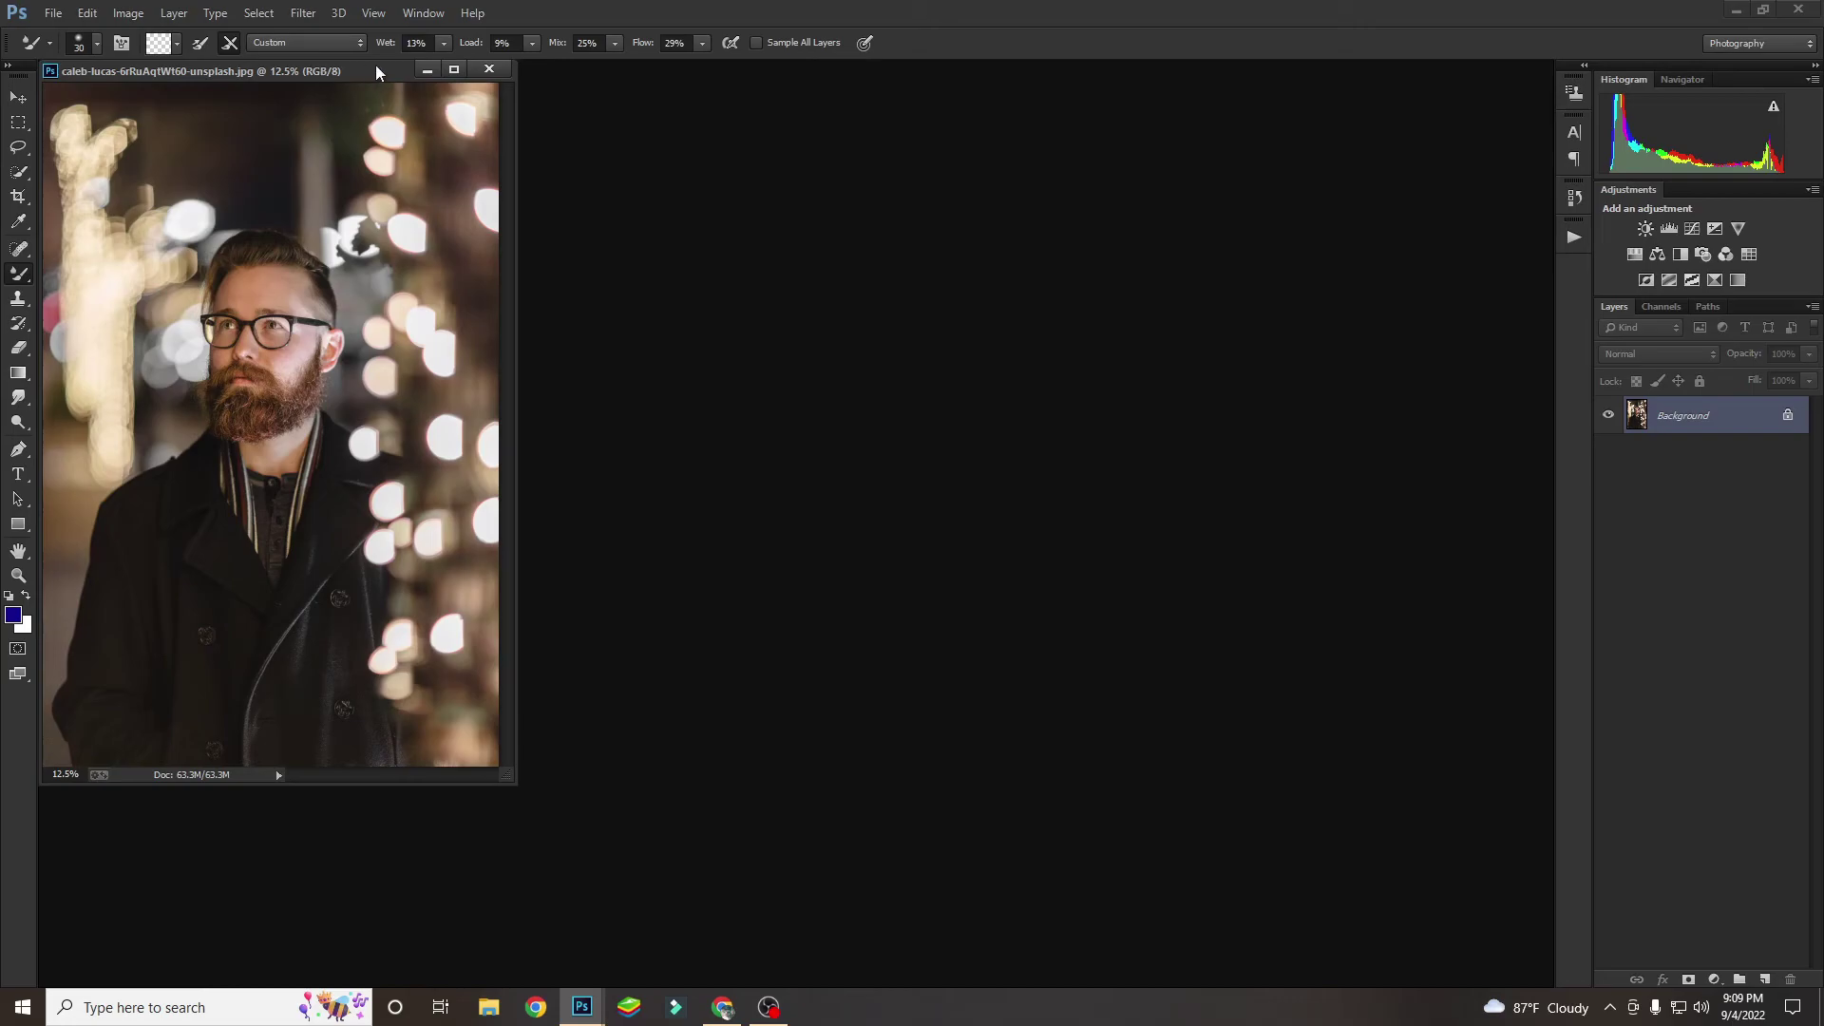
# Dock the image window, duplicate the layer with Ctrl+J, and zoom in on the face.
pyautogui.moveTo(377, 70); pyautogui.dragTo(494, 64)
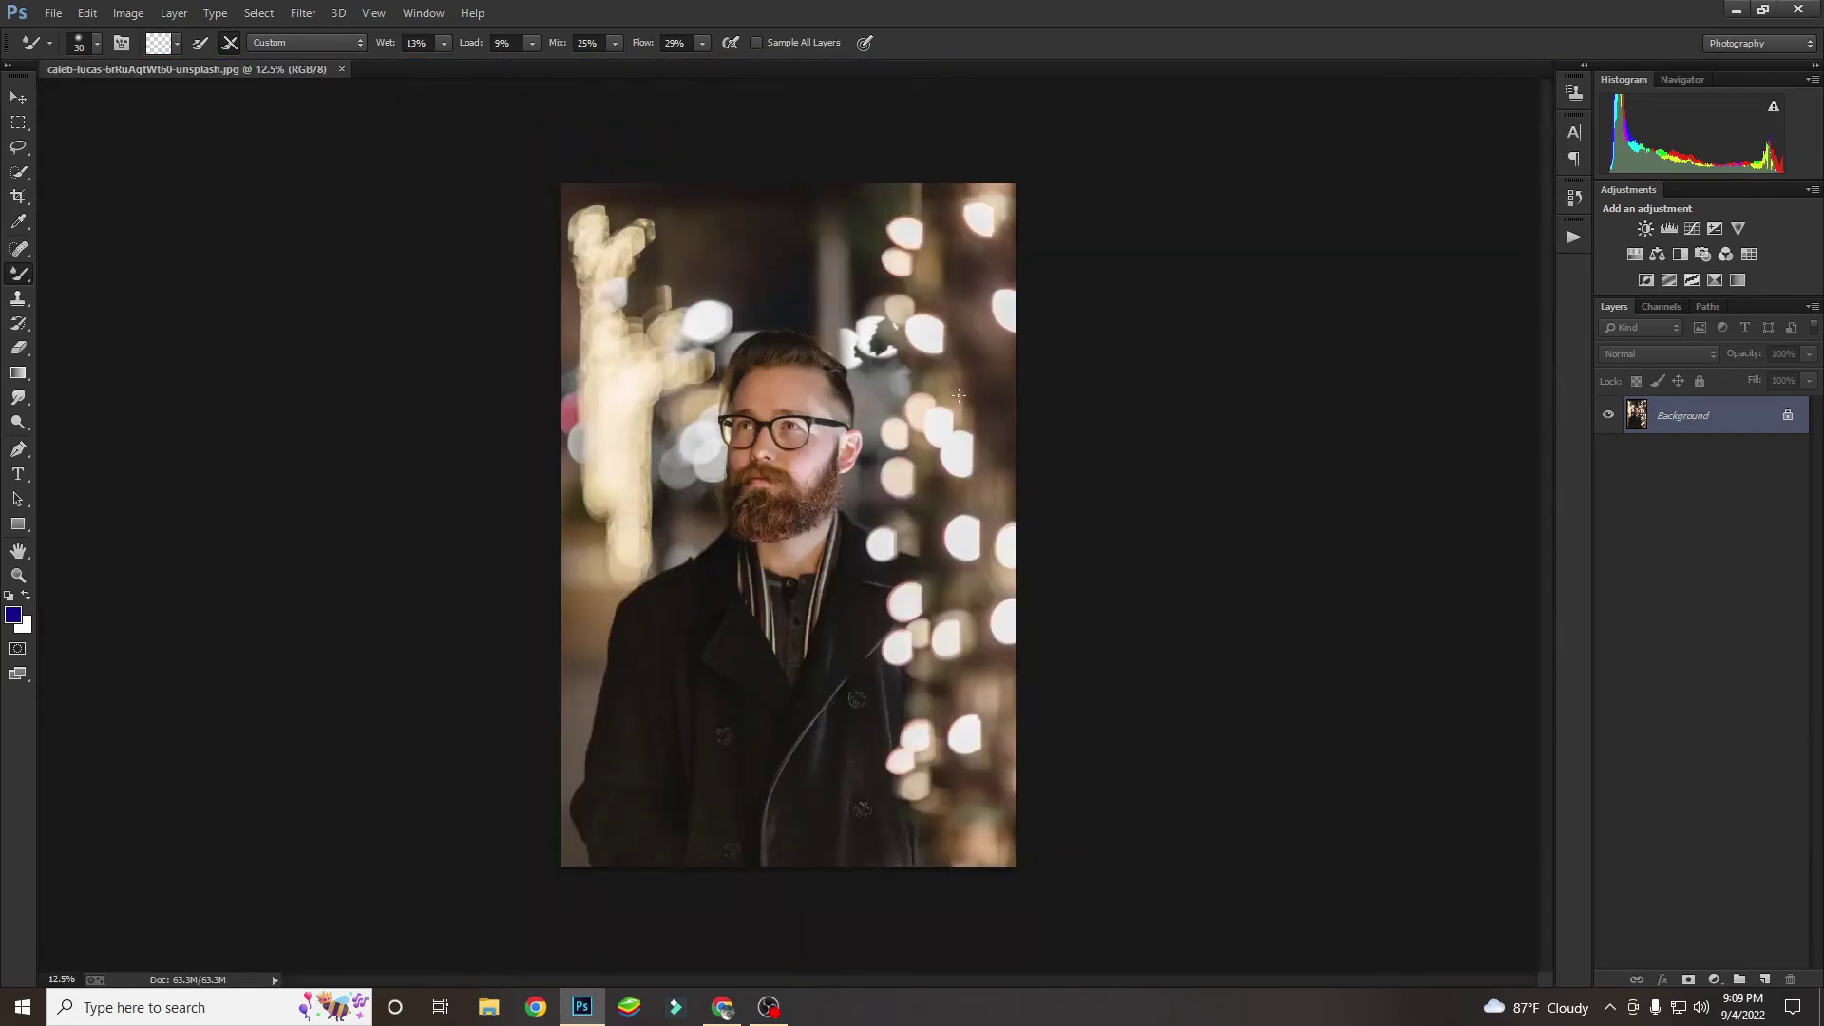
pyautogui.hotkey('ctrl', 'j')
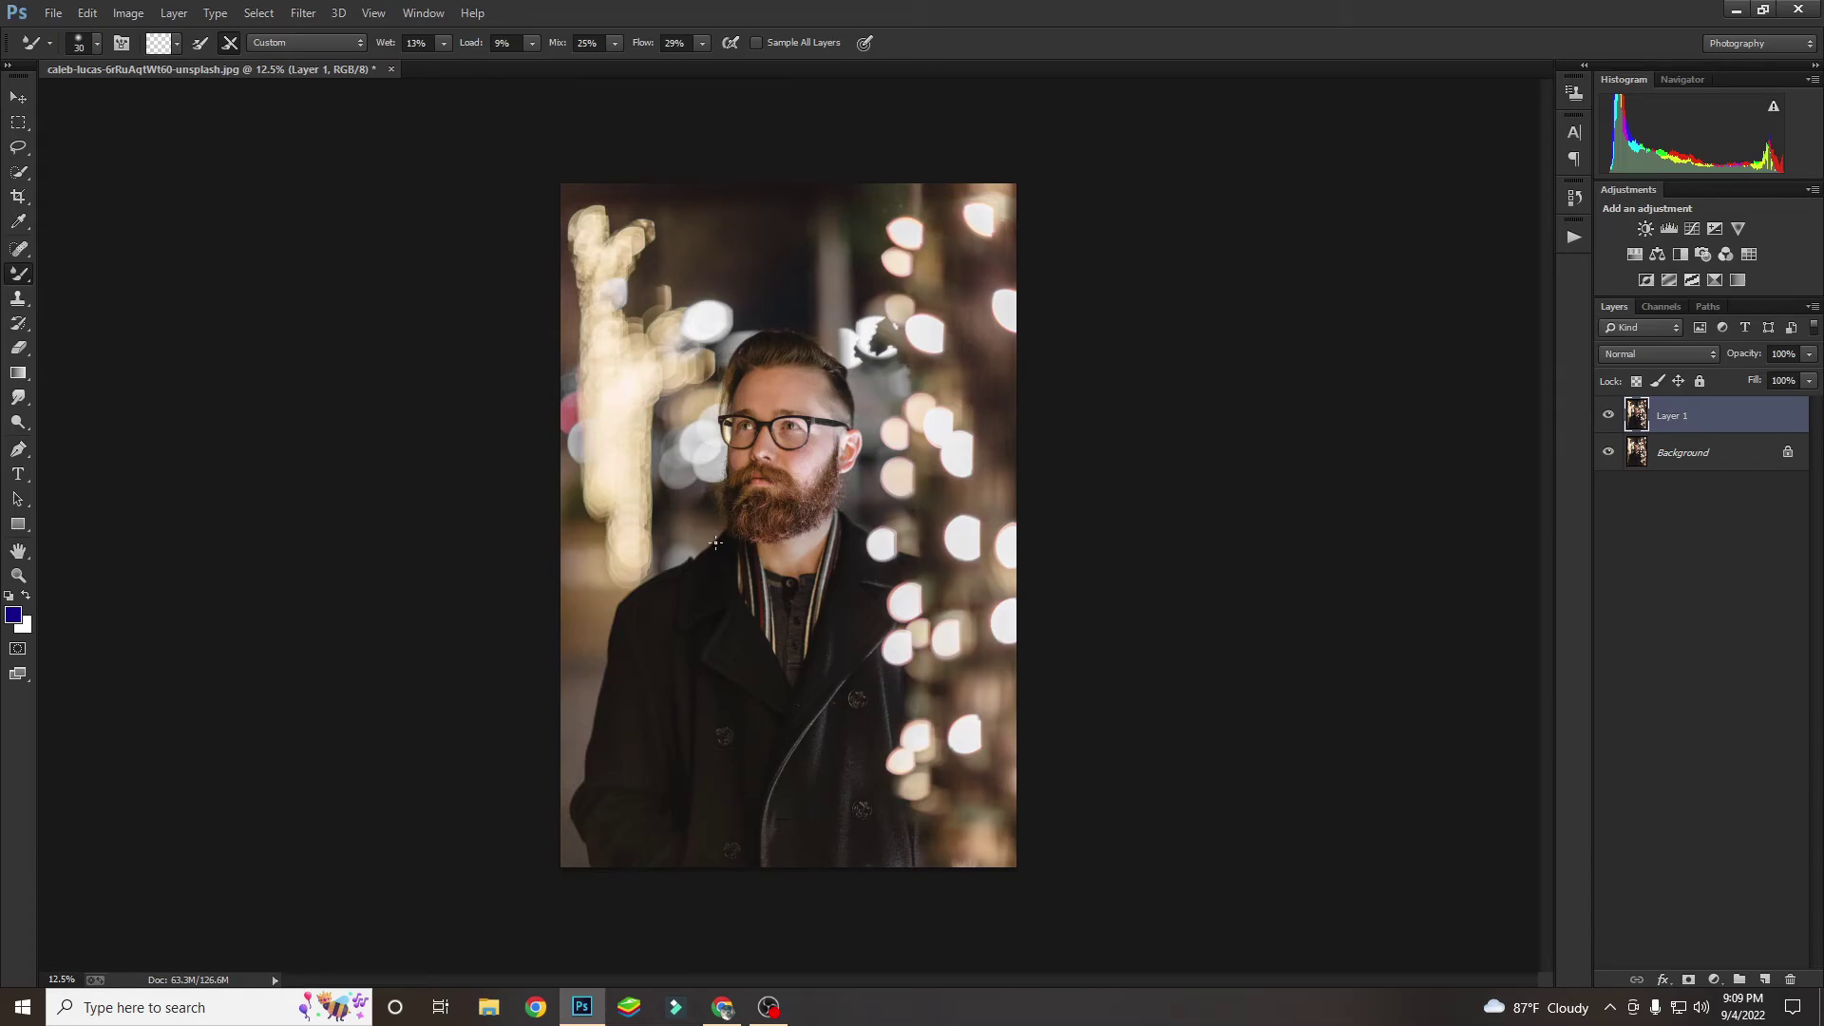
pyautogui.scroll(4, 748, 451)
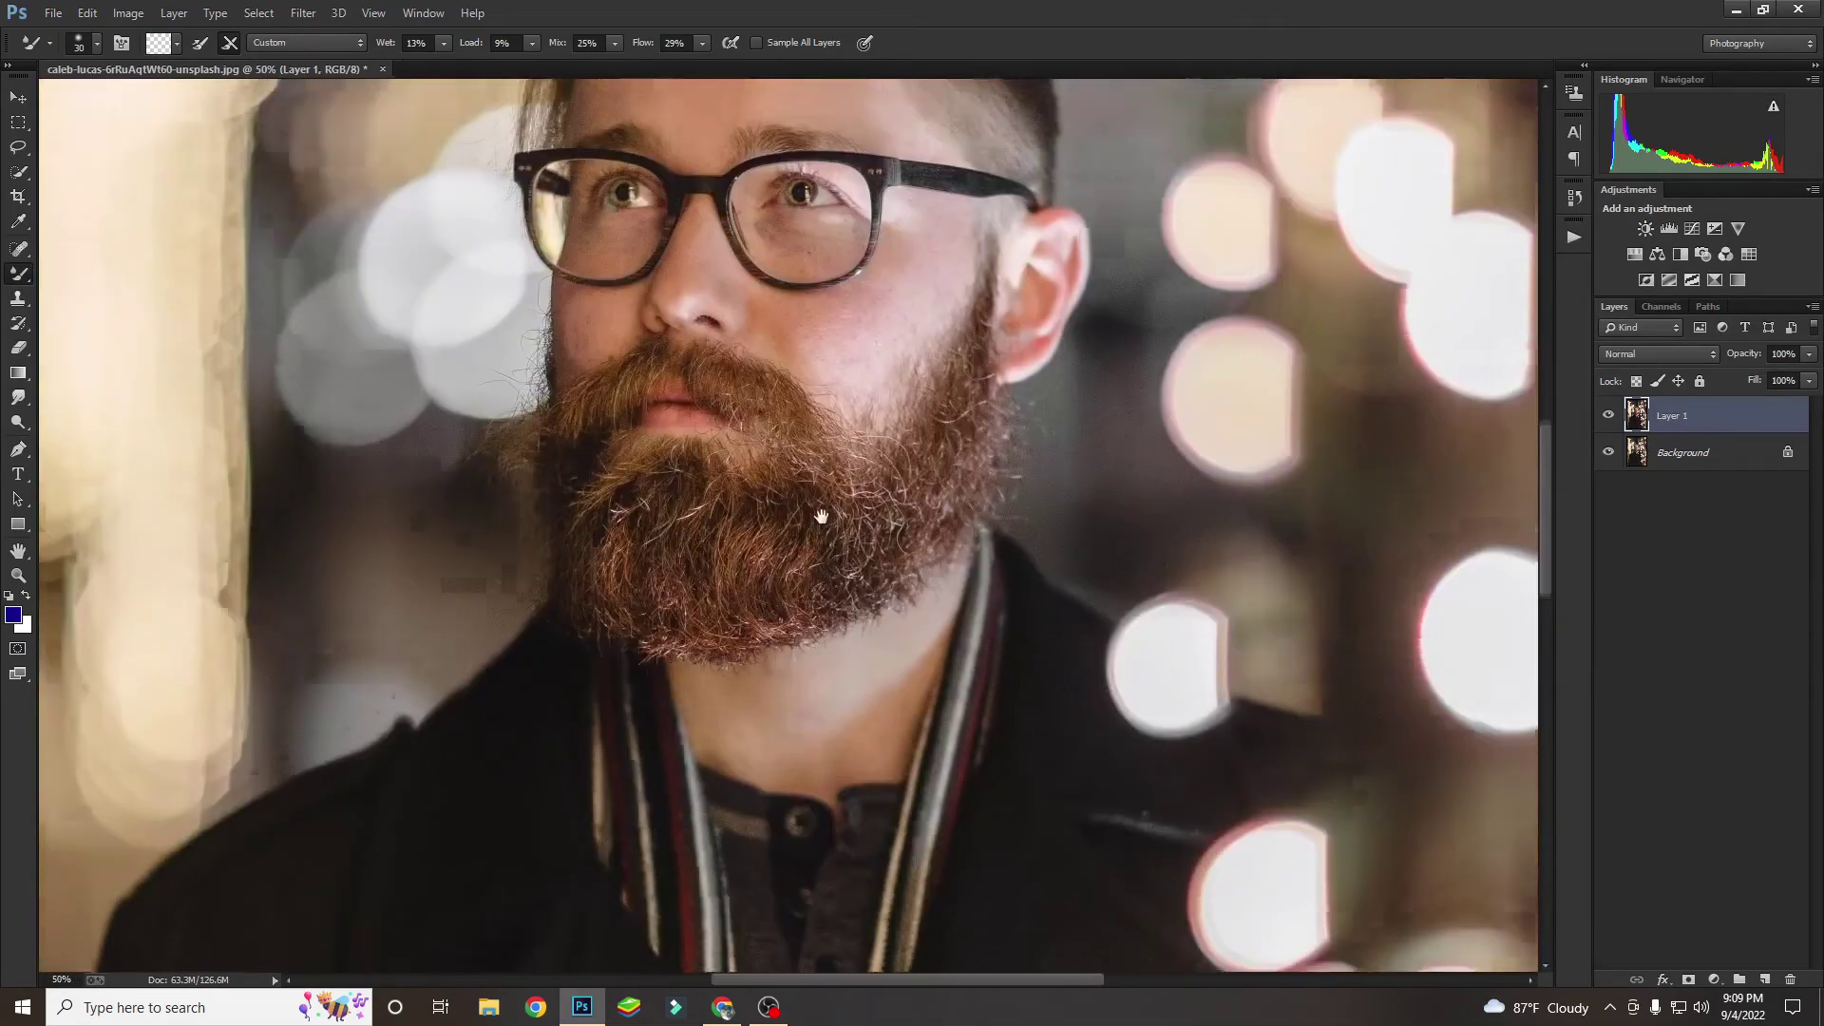
pyautogui.moveTo(821, 516); pyautogui.dragTo(793, 767)
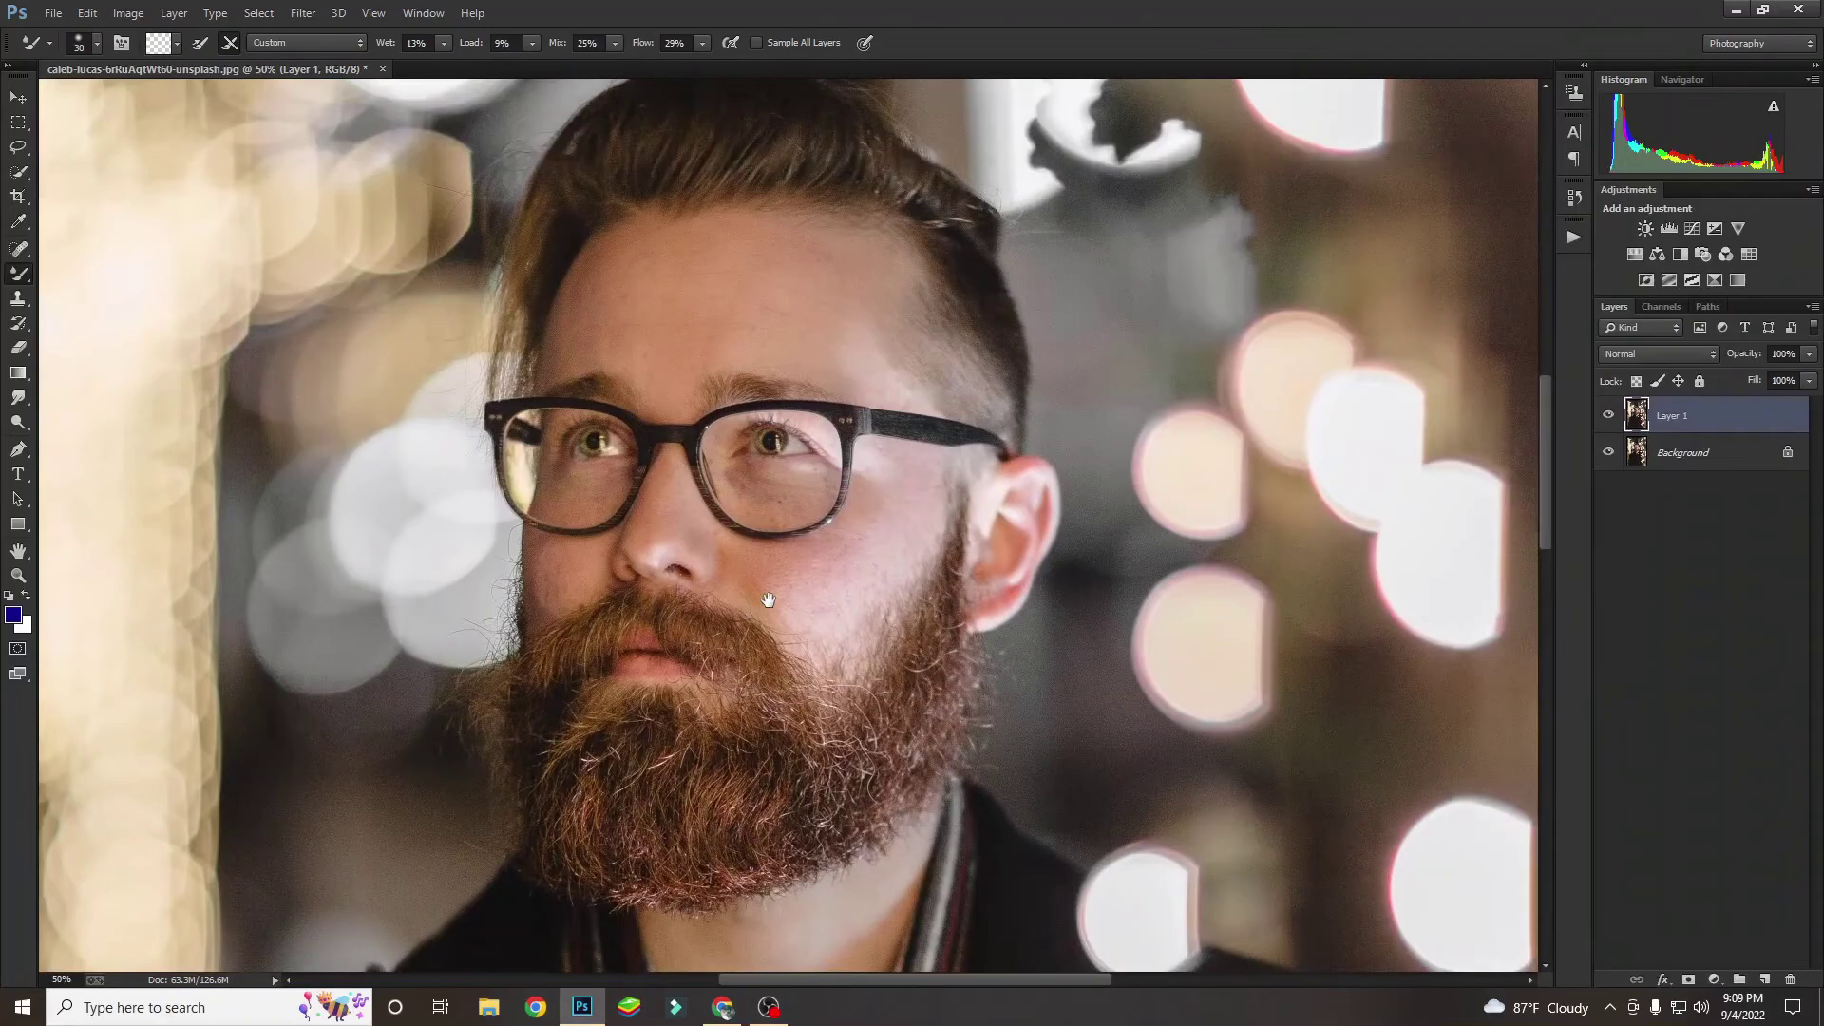
# Spot-heal the cheek mole and the forehead crease, then zoom back out.
pyautogui.click(18, 249)
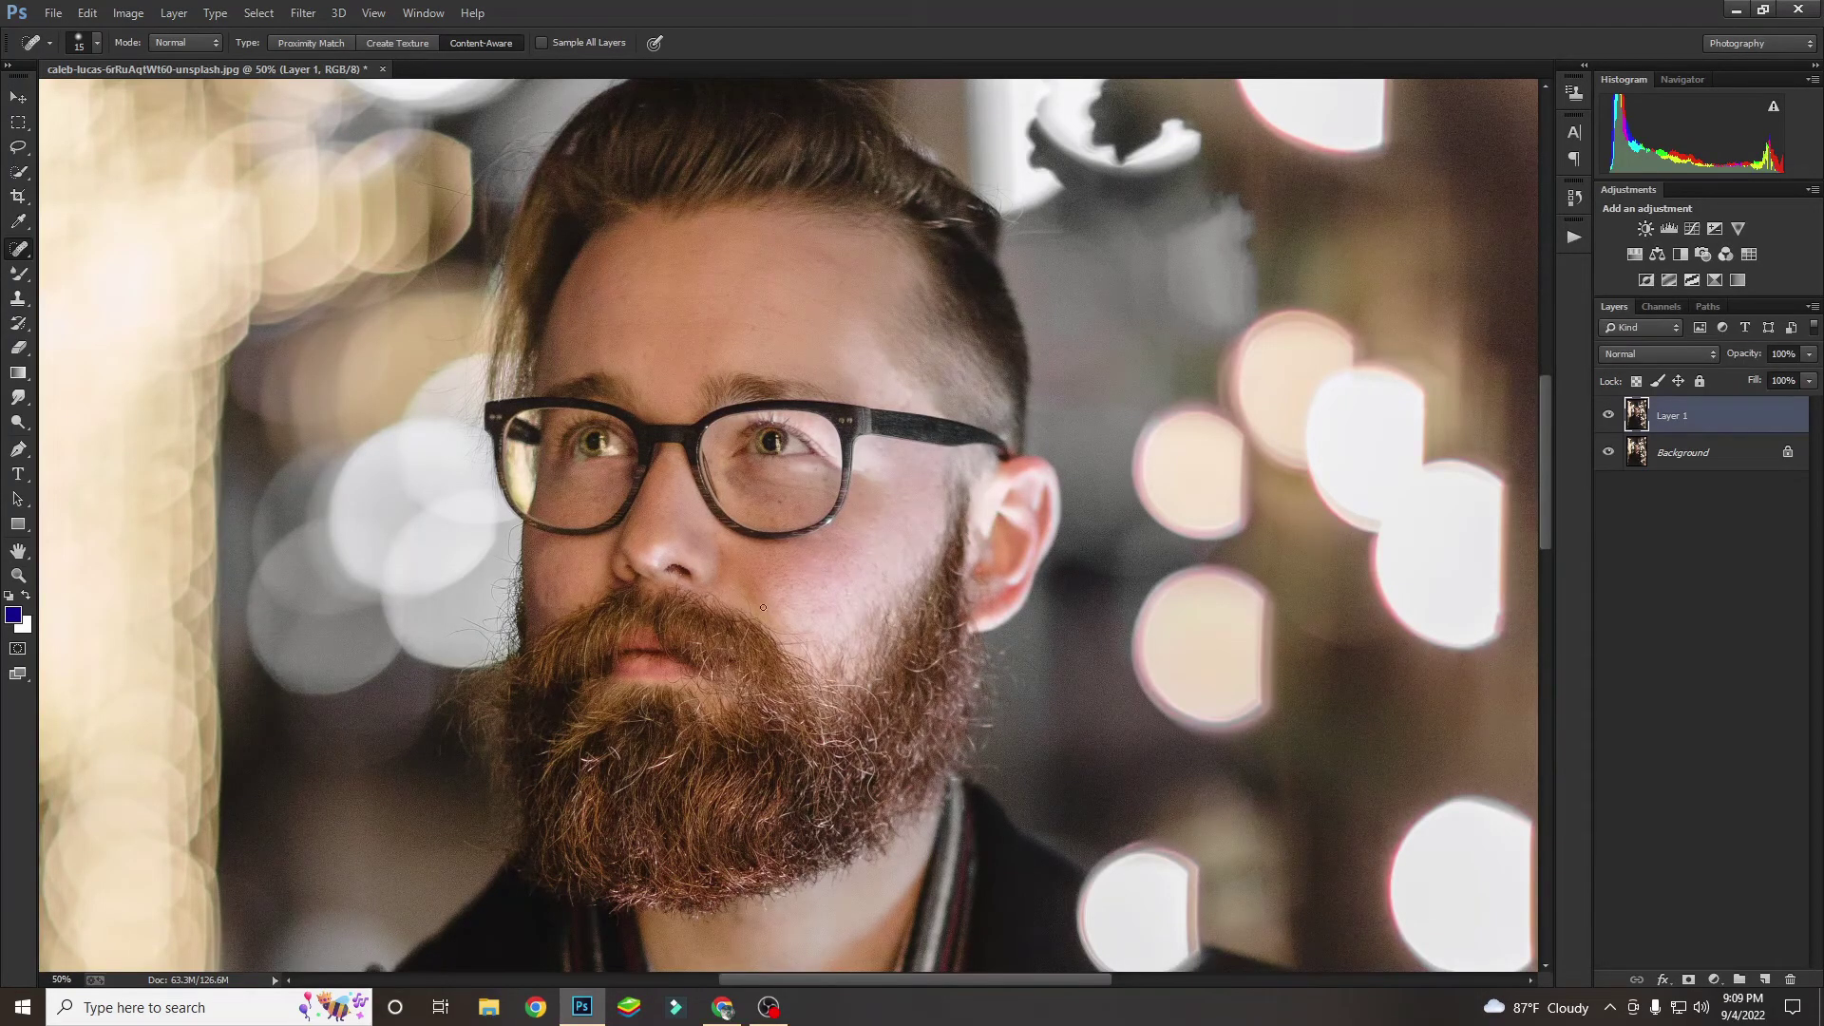
pyautogui.hotkey('ctrl', 'z')
pyautogui.click(570, 594)
pyautogui.moveTo(784, 313); pyautogui.dragTo(770, 311)
pyautogui.scroll(-4, 781, 585)
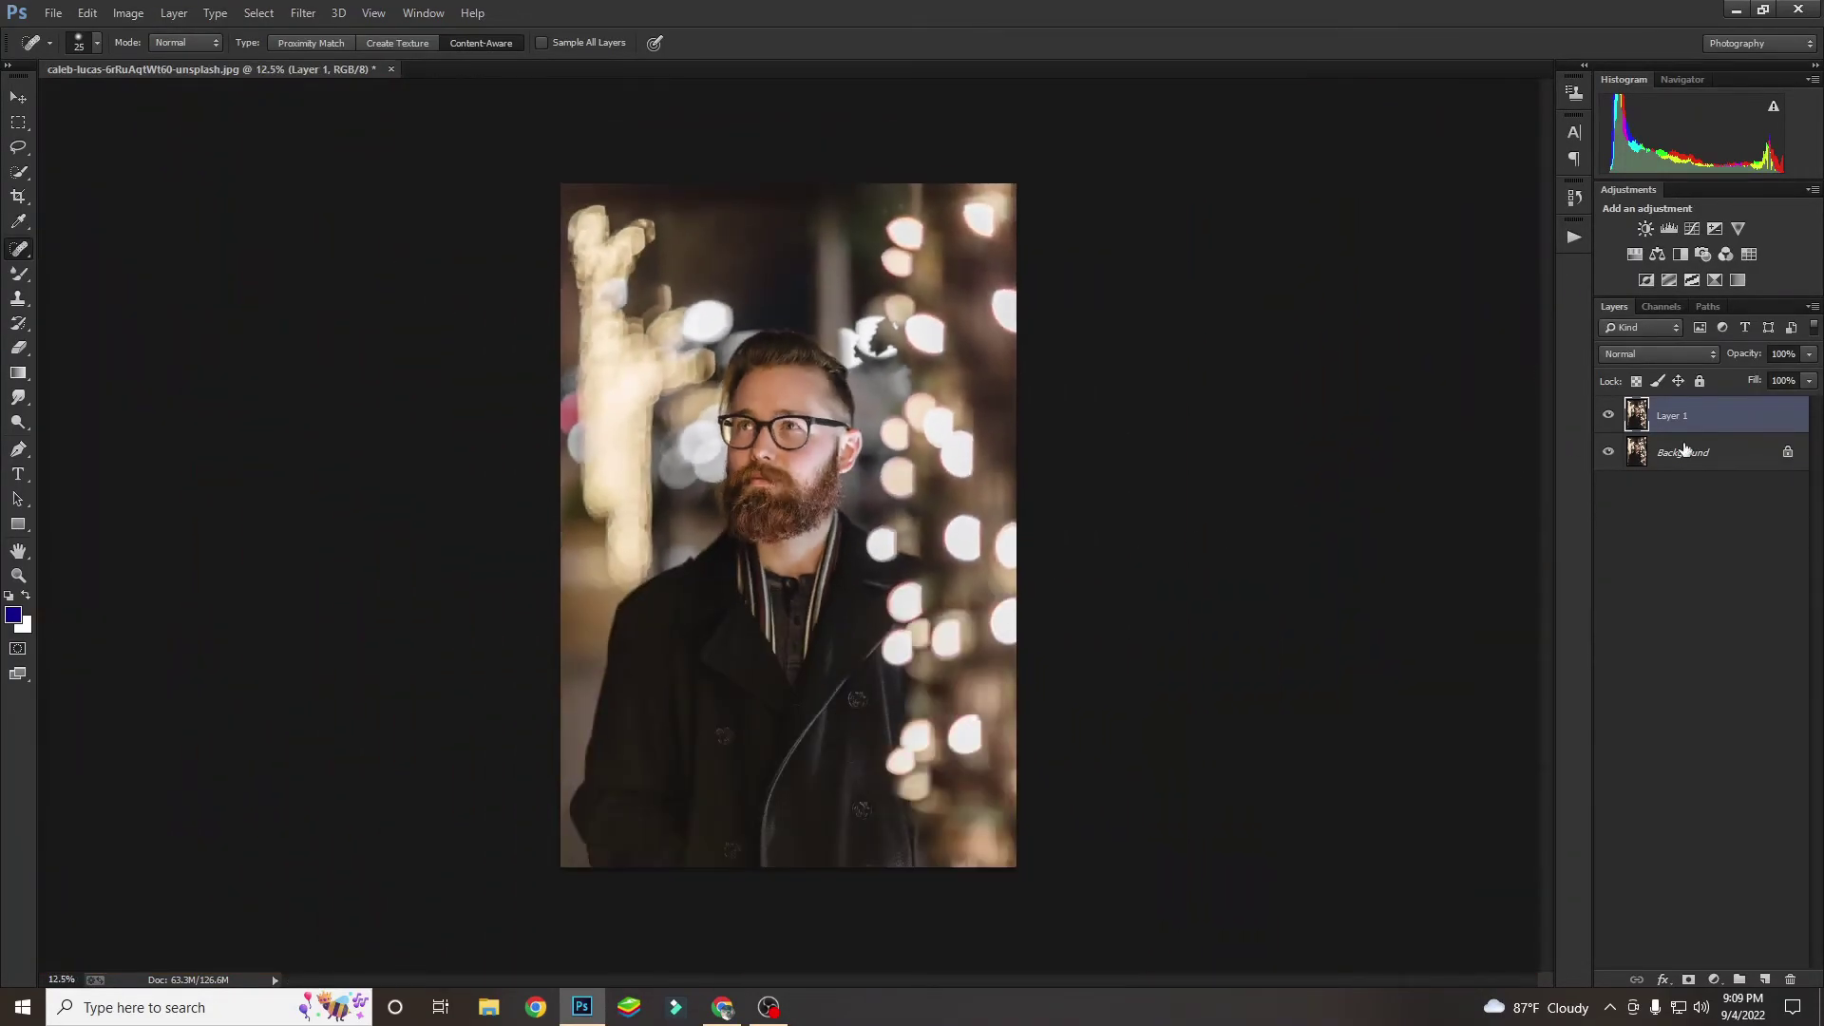
# Merge the layers into Background and duplicate it onto a new layer.
pyautogui.rightClick(1684, 448)
pyautogui.click(1676, 600)
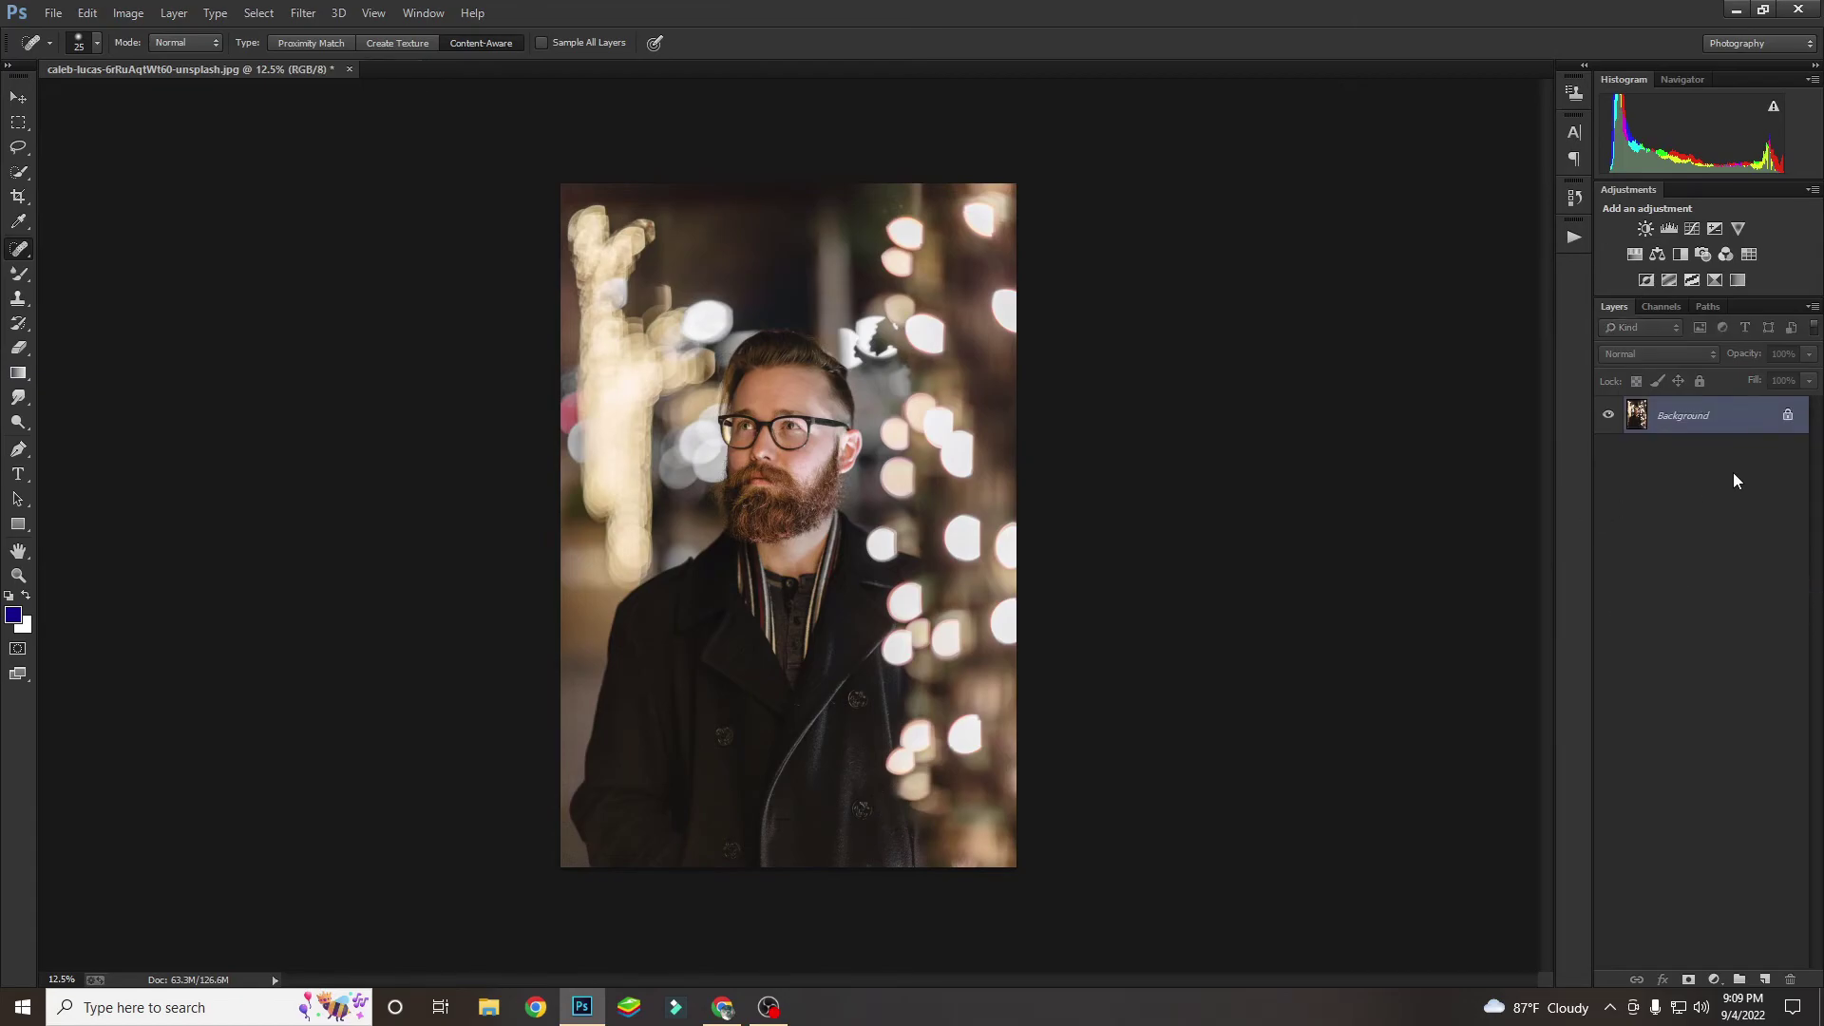
pyautogui.moveTo(1736, 427); pyautogui.dragTo(1764, 980)
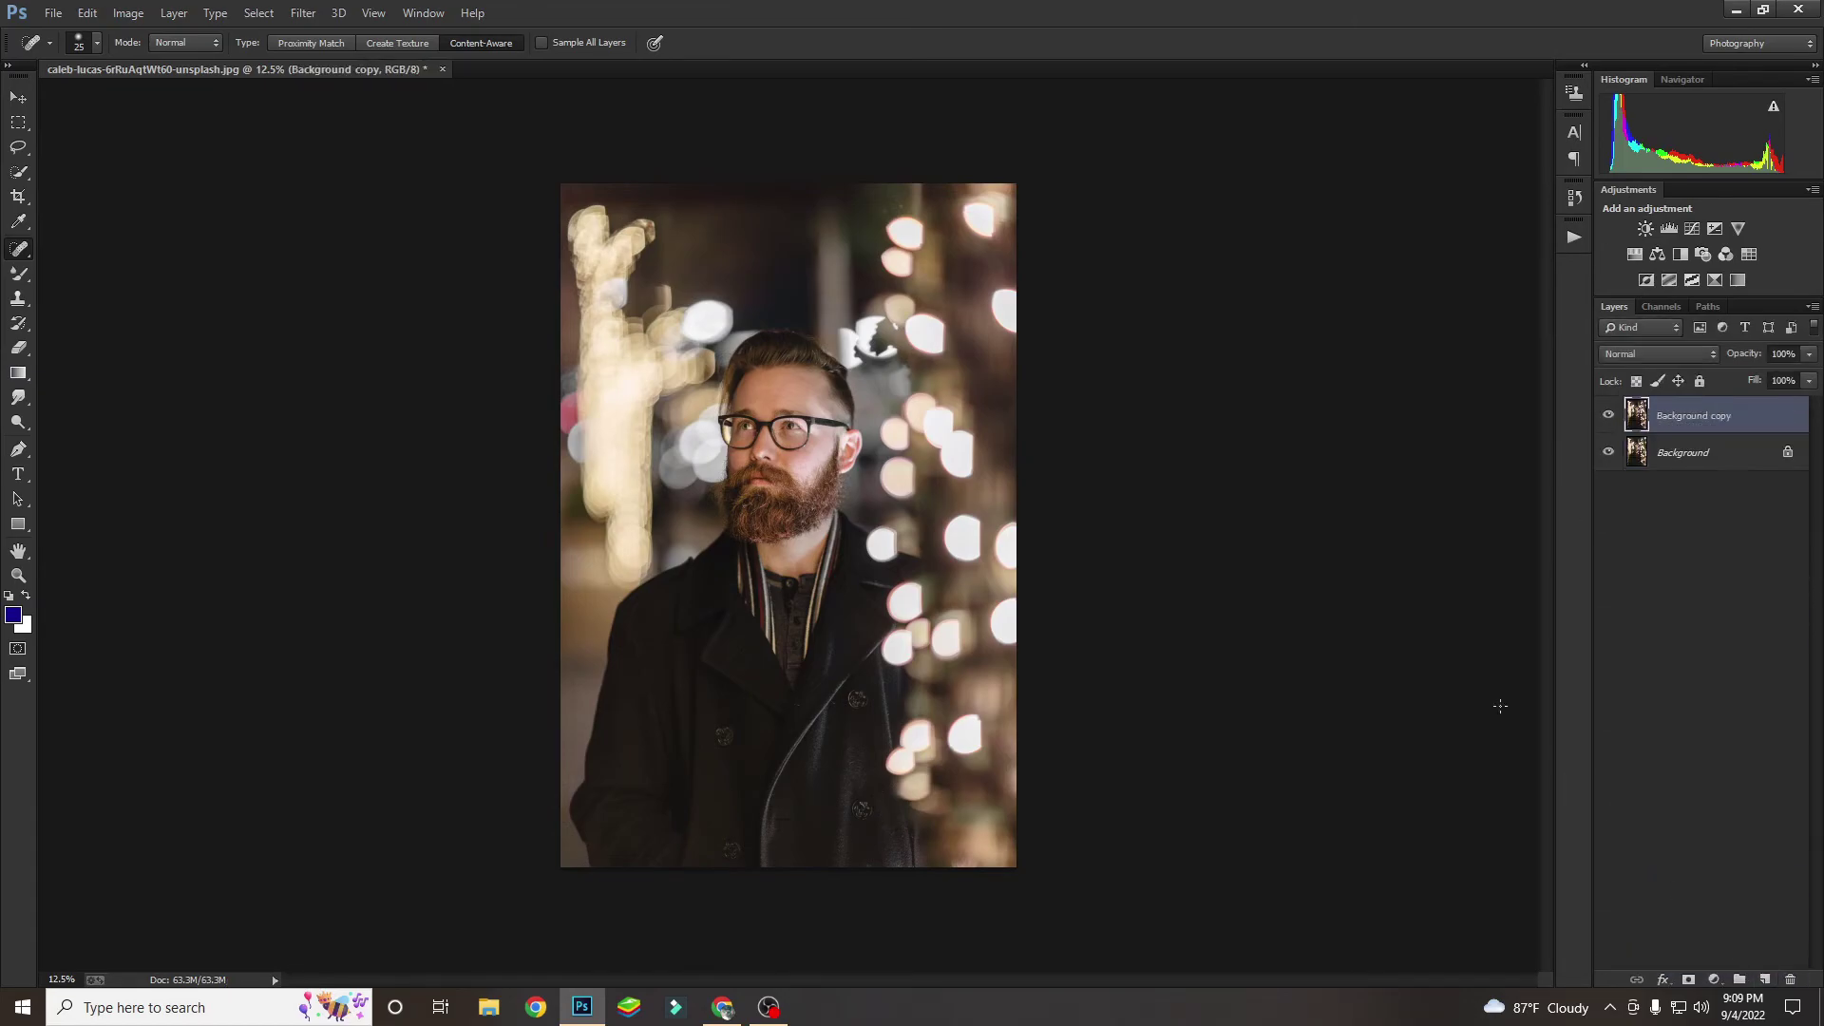
# In Camera Raw, set Exposure -0.65 and Contrast -39, lift Shadows and lower Vibrance.
pyautogui.click(303, 12)
pyautogui.click(340, 123)
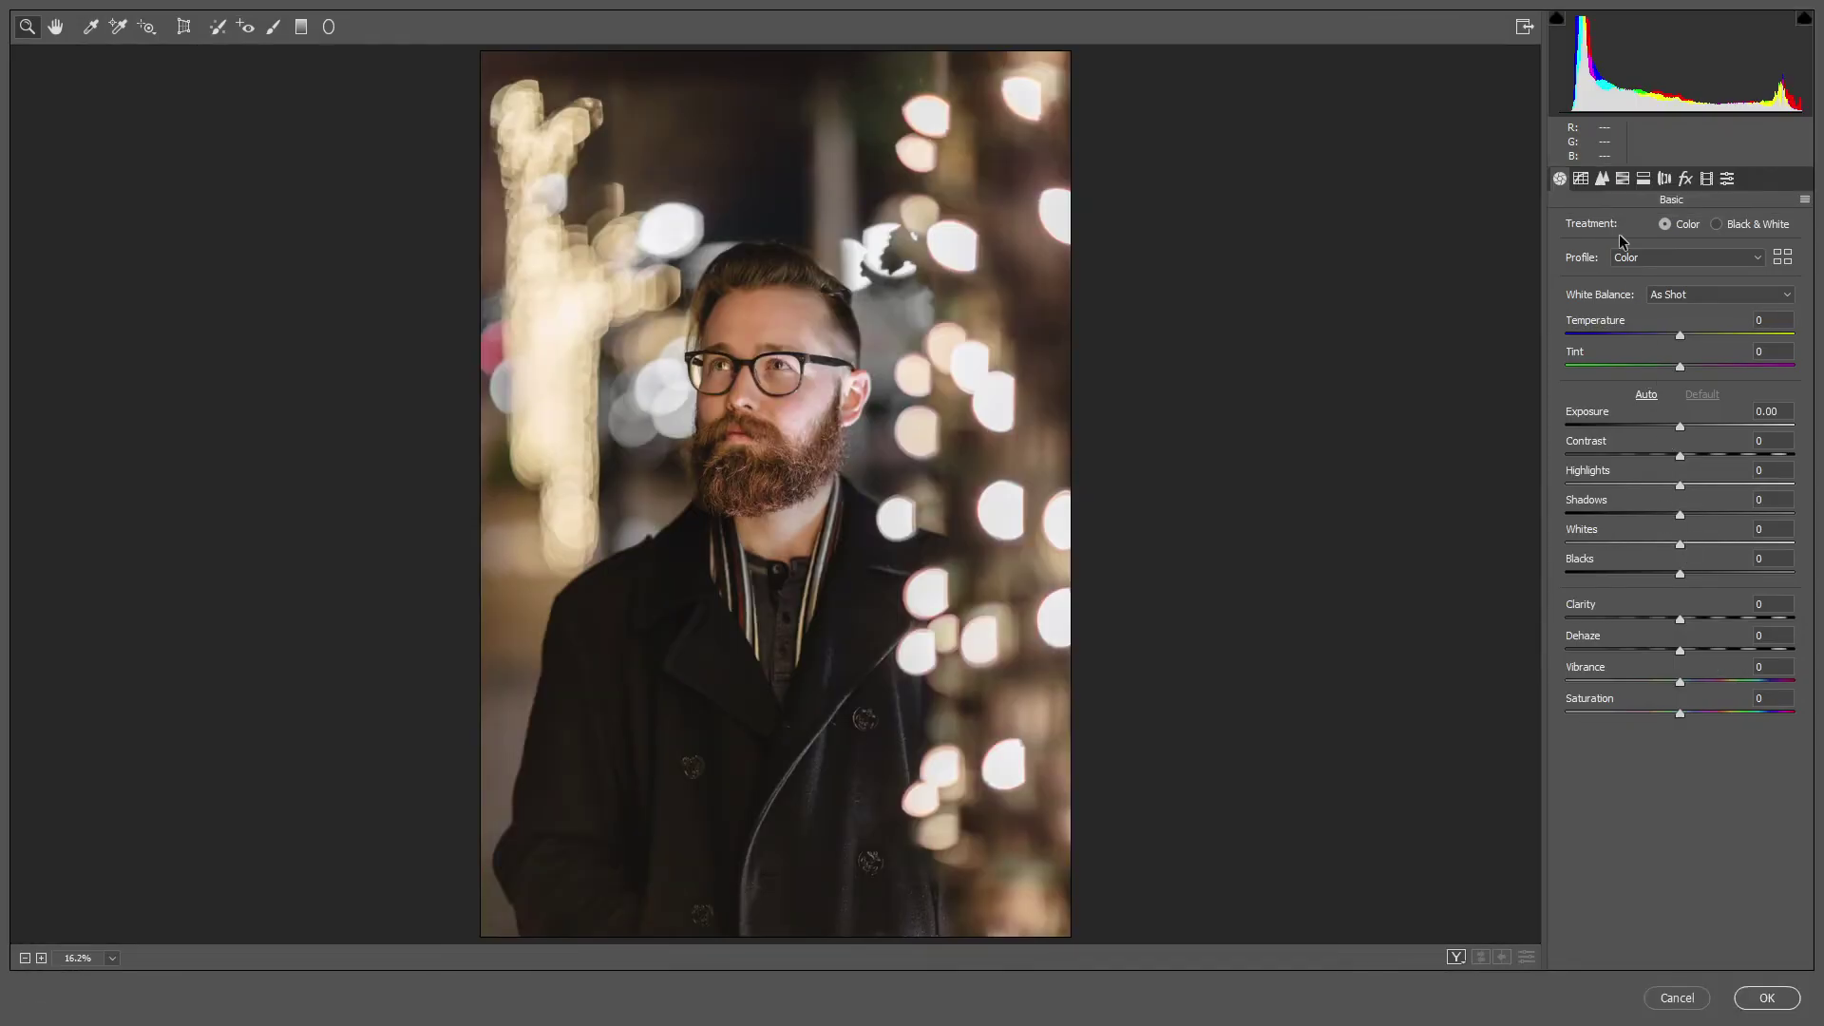
pyautogui.click(1623, 179)
pyautogui.click(1560, 179)
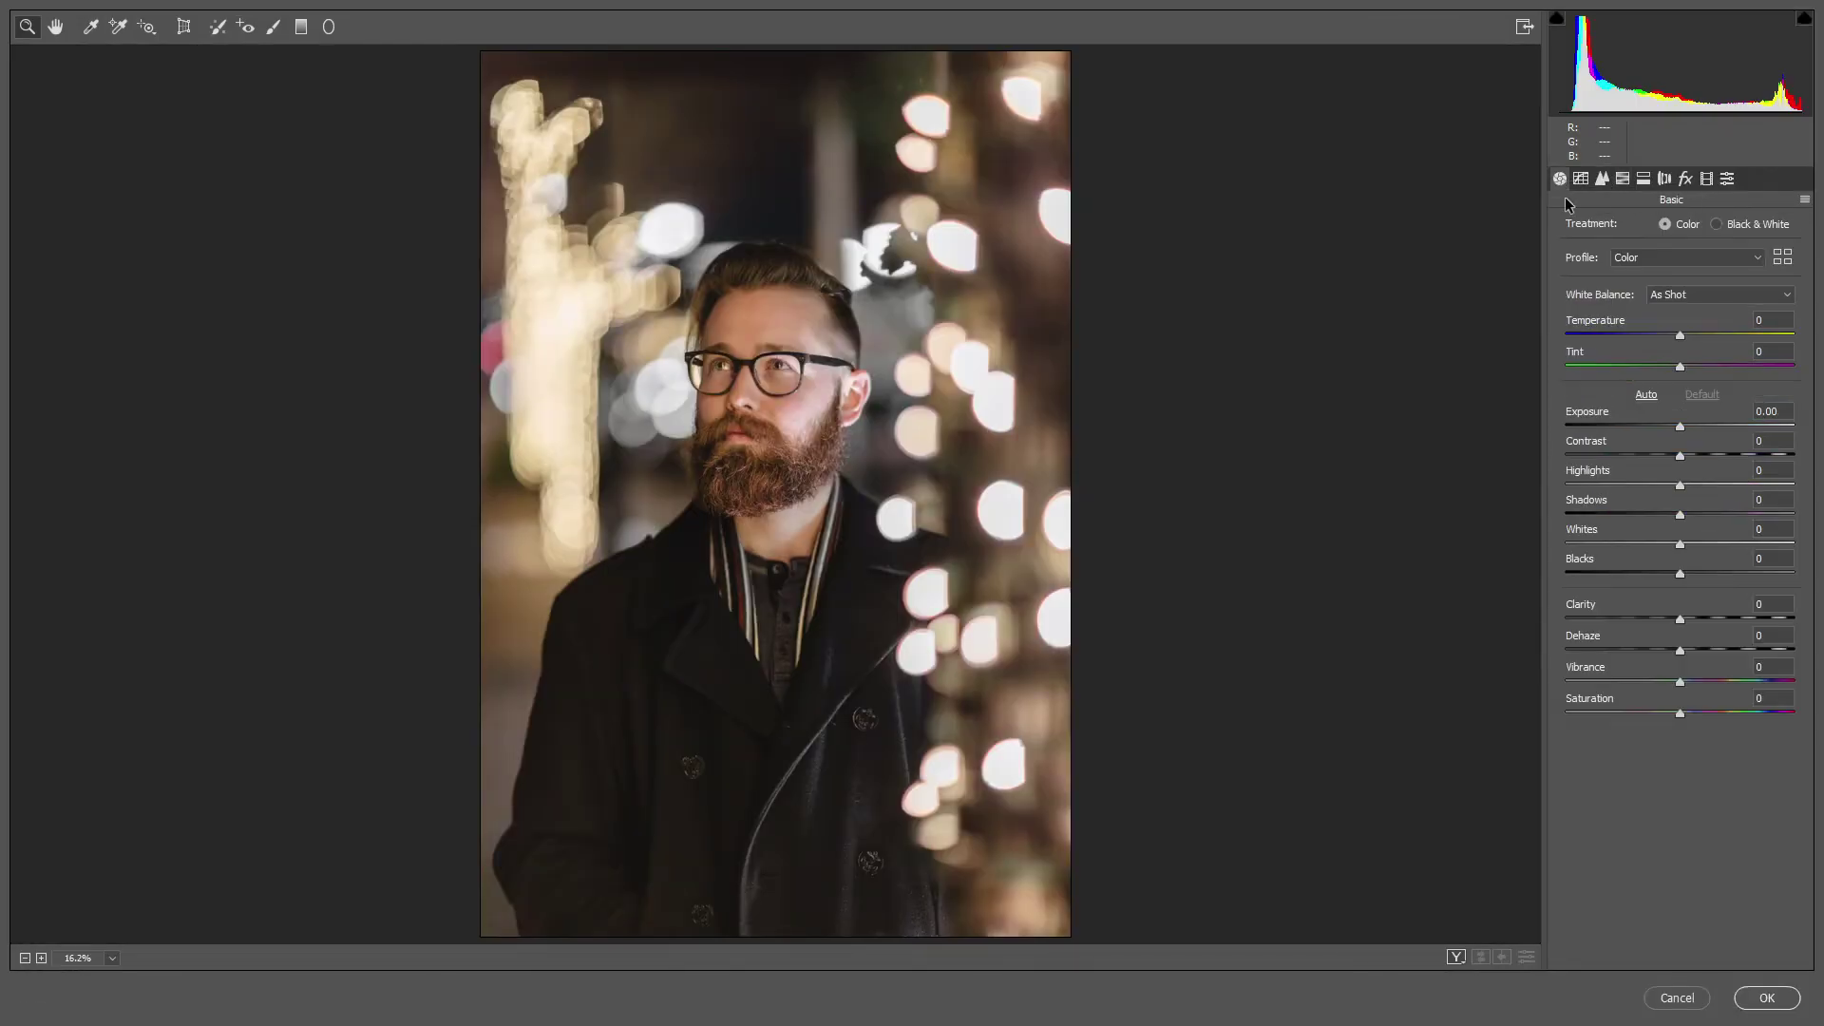
pyautogui.click(1664, 424)
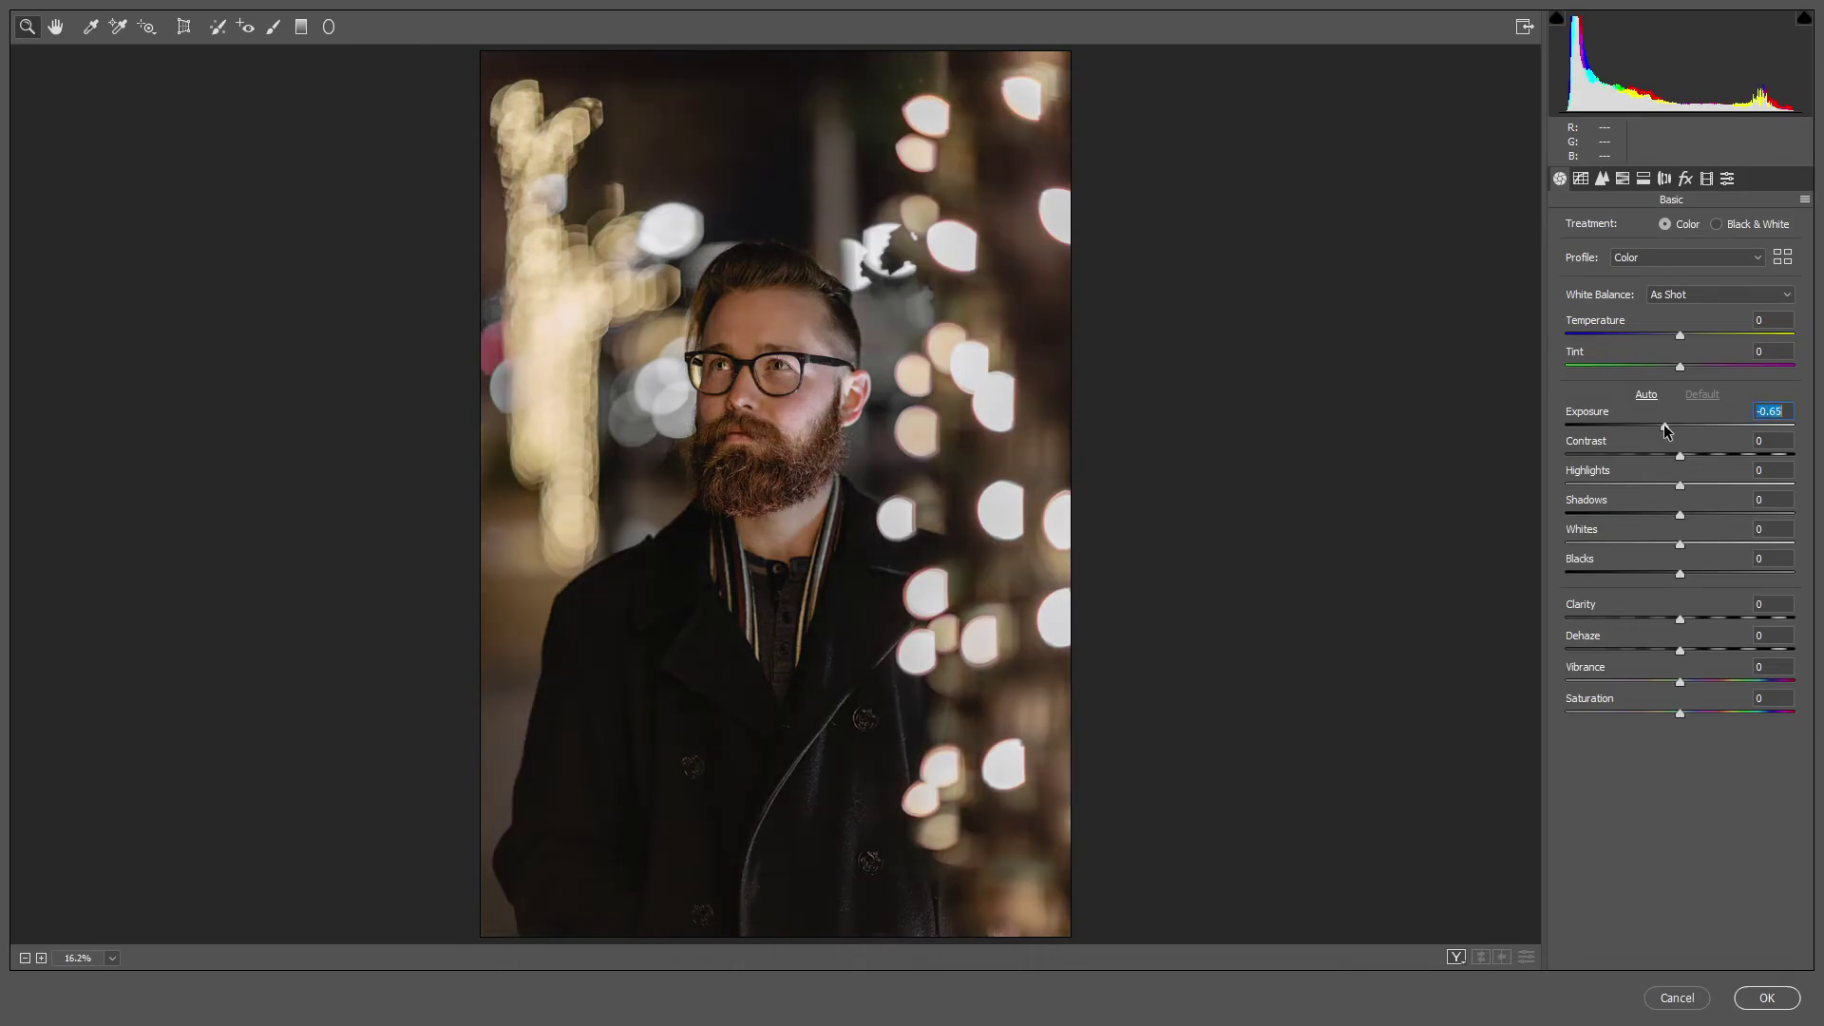
pyautogui.click(1634, 453)
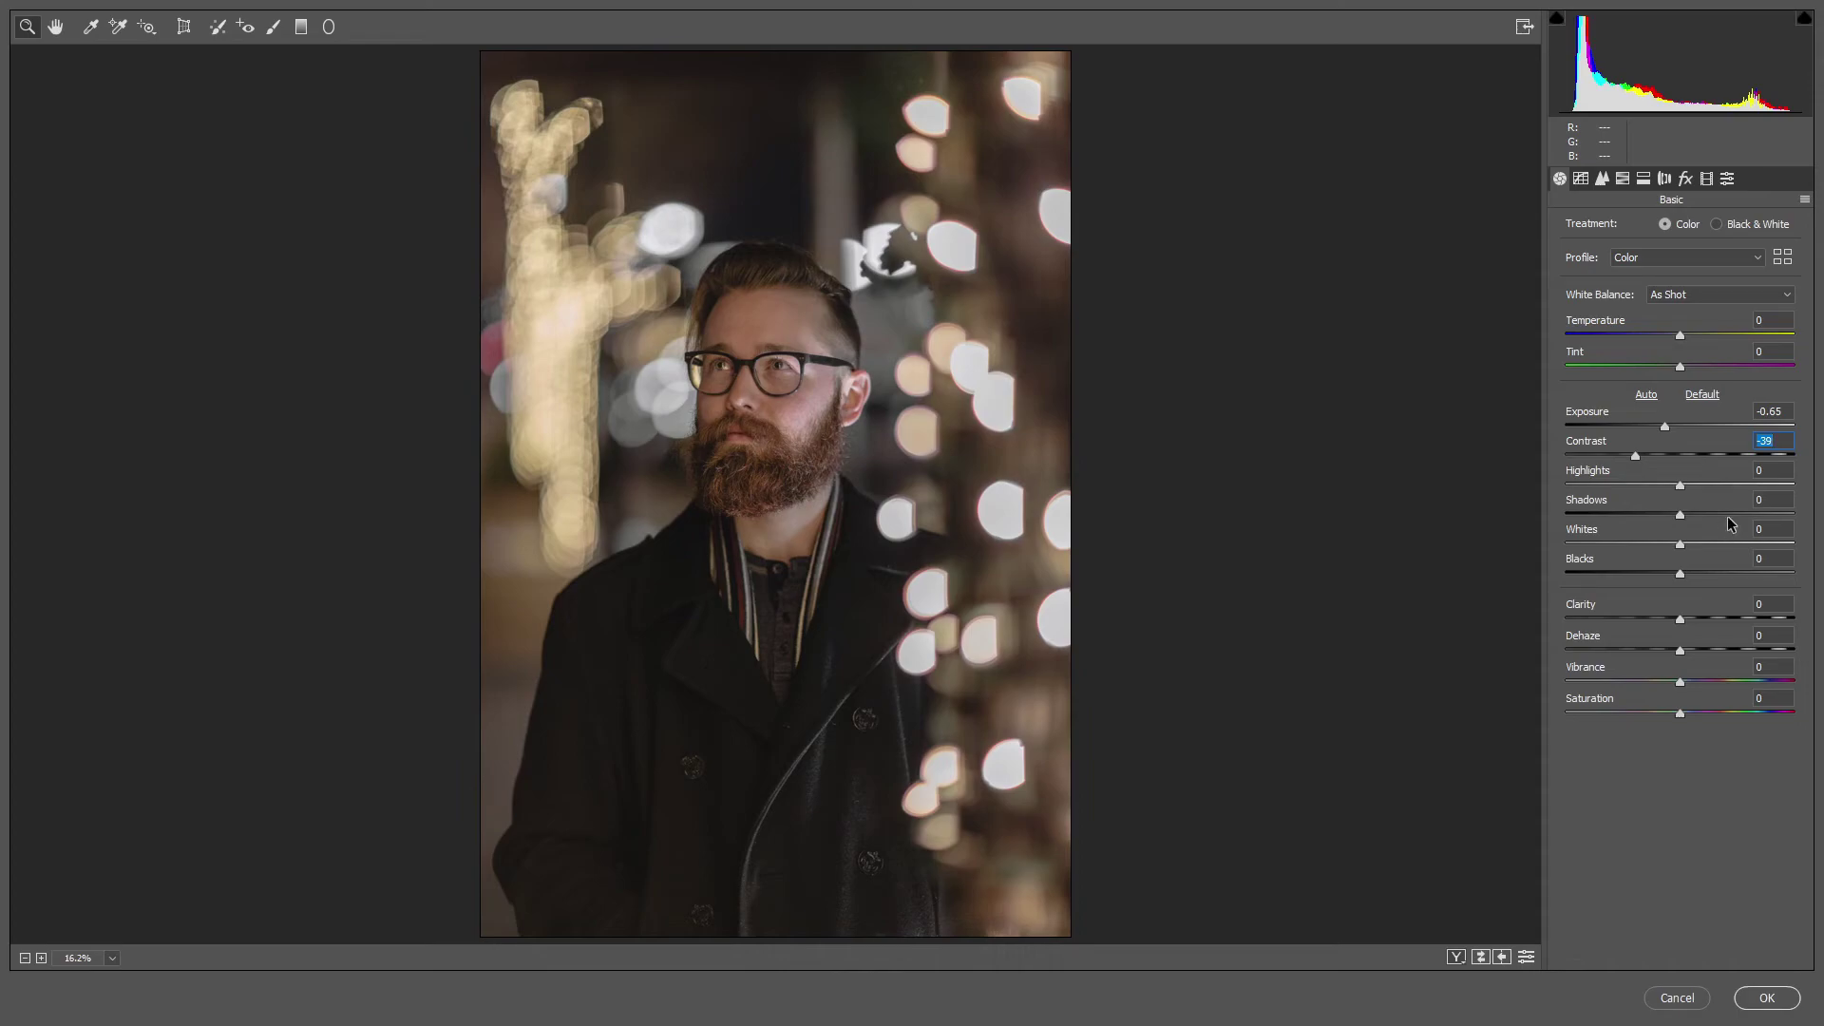
pyautogui.moveTo(1731, 516); pyautogui.dragTo(1737, 516)
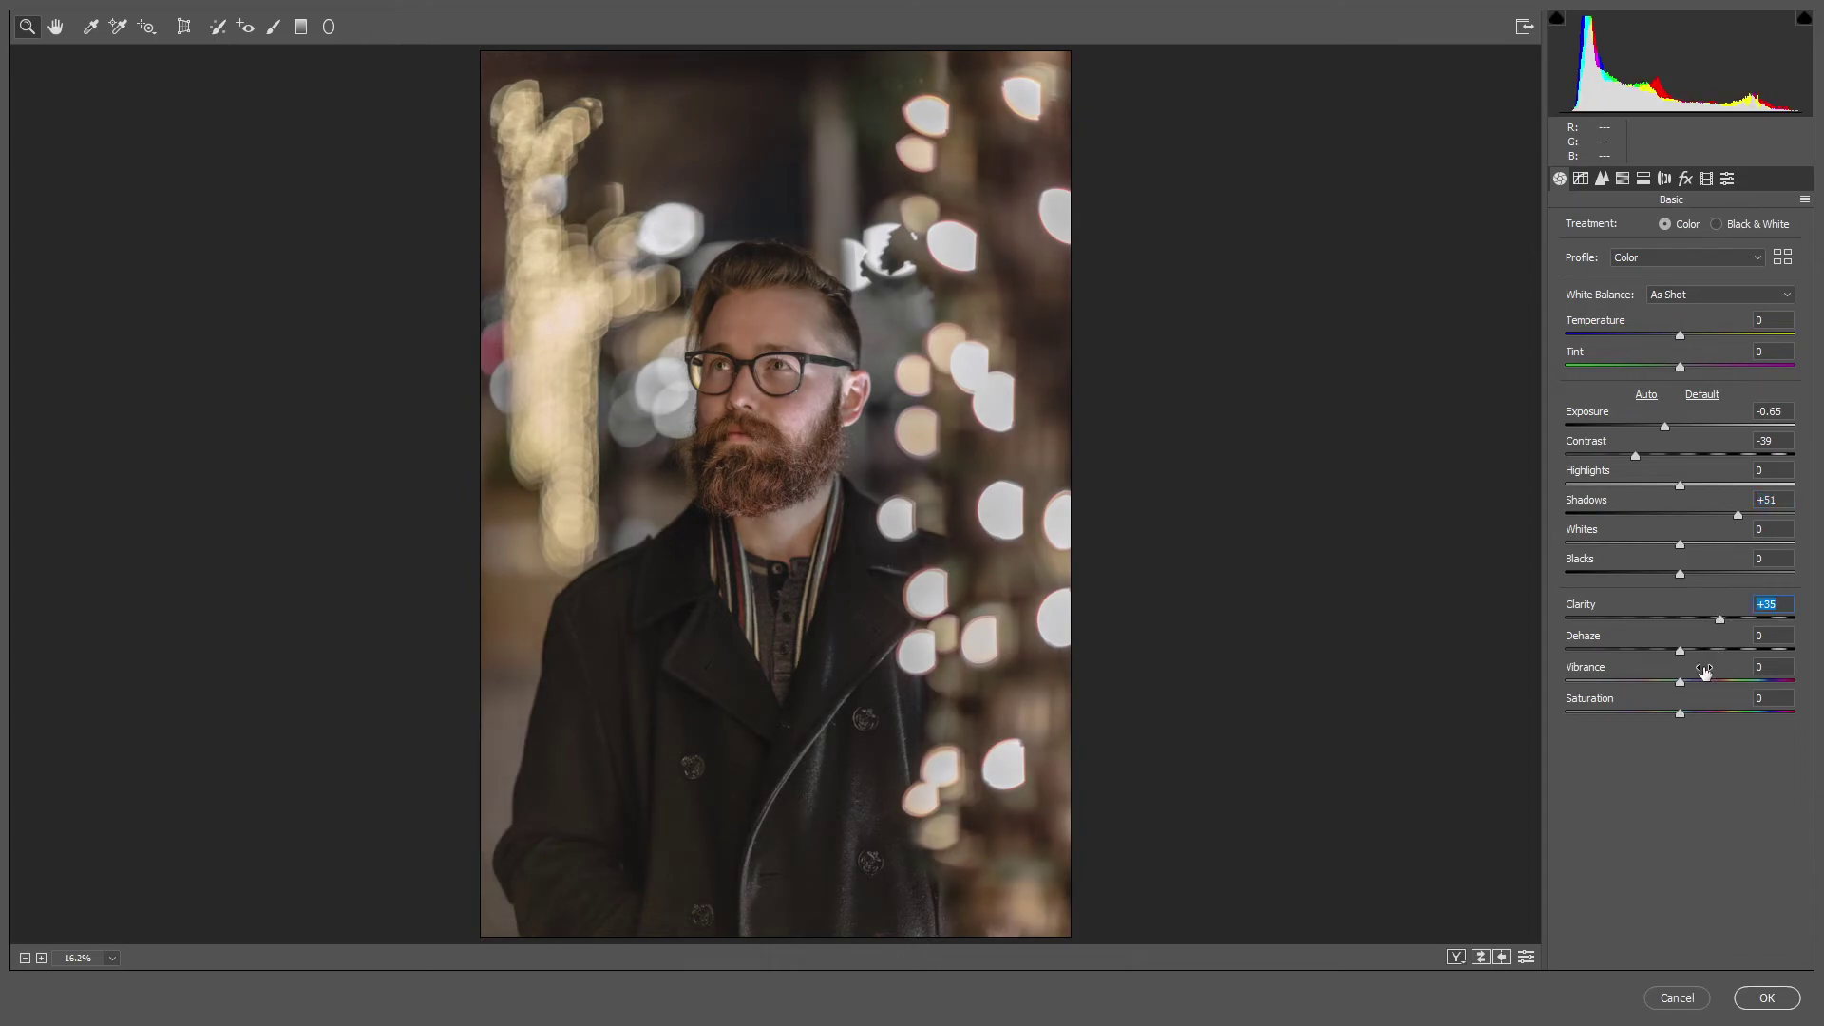
pyautogui.moveTo(1680, 682)
pyautogui.mouseDown()
pyautogui.moveTo(1709, 682)
pyautogui.moveTo(1638, 682)
pyautogui.mouseUp()
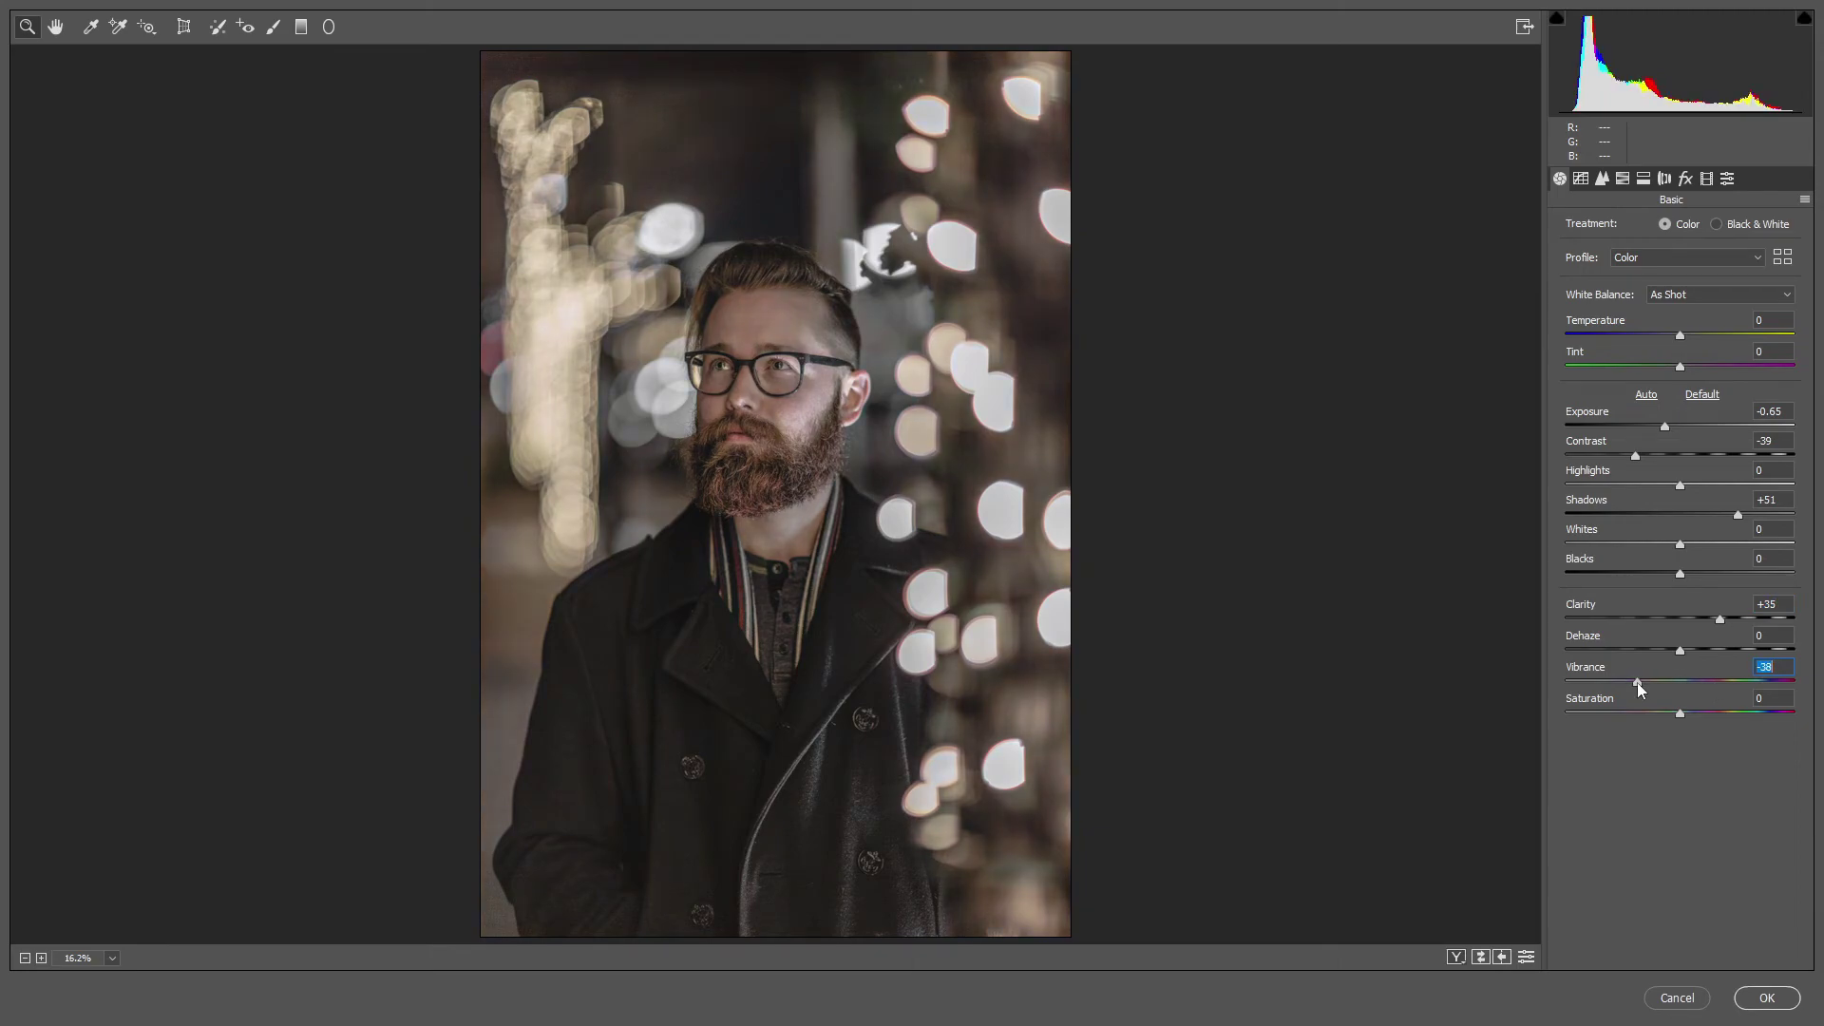
pyautogui.click(1622, 179)
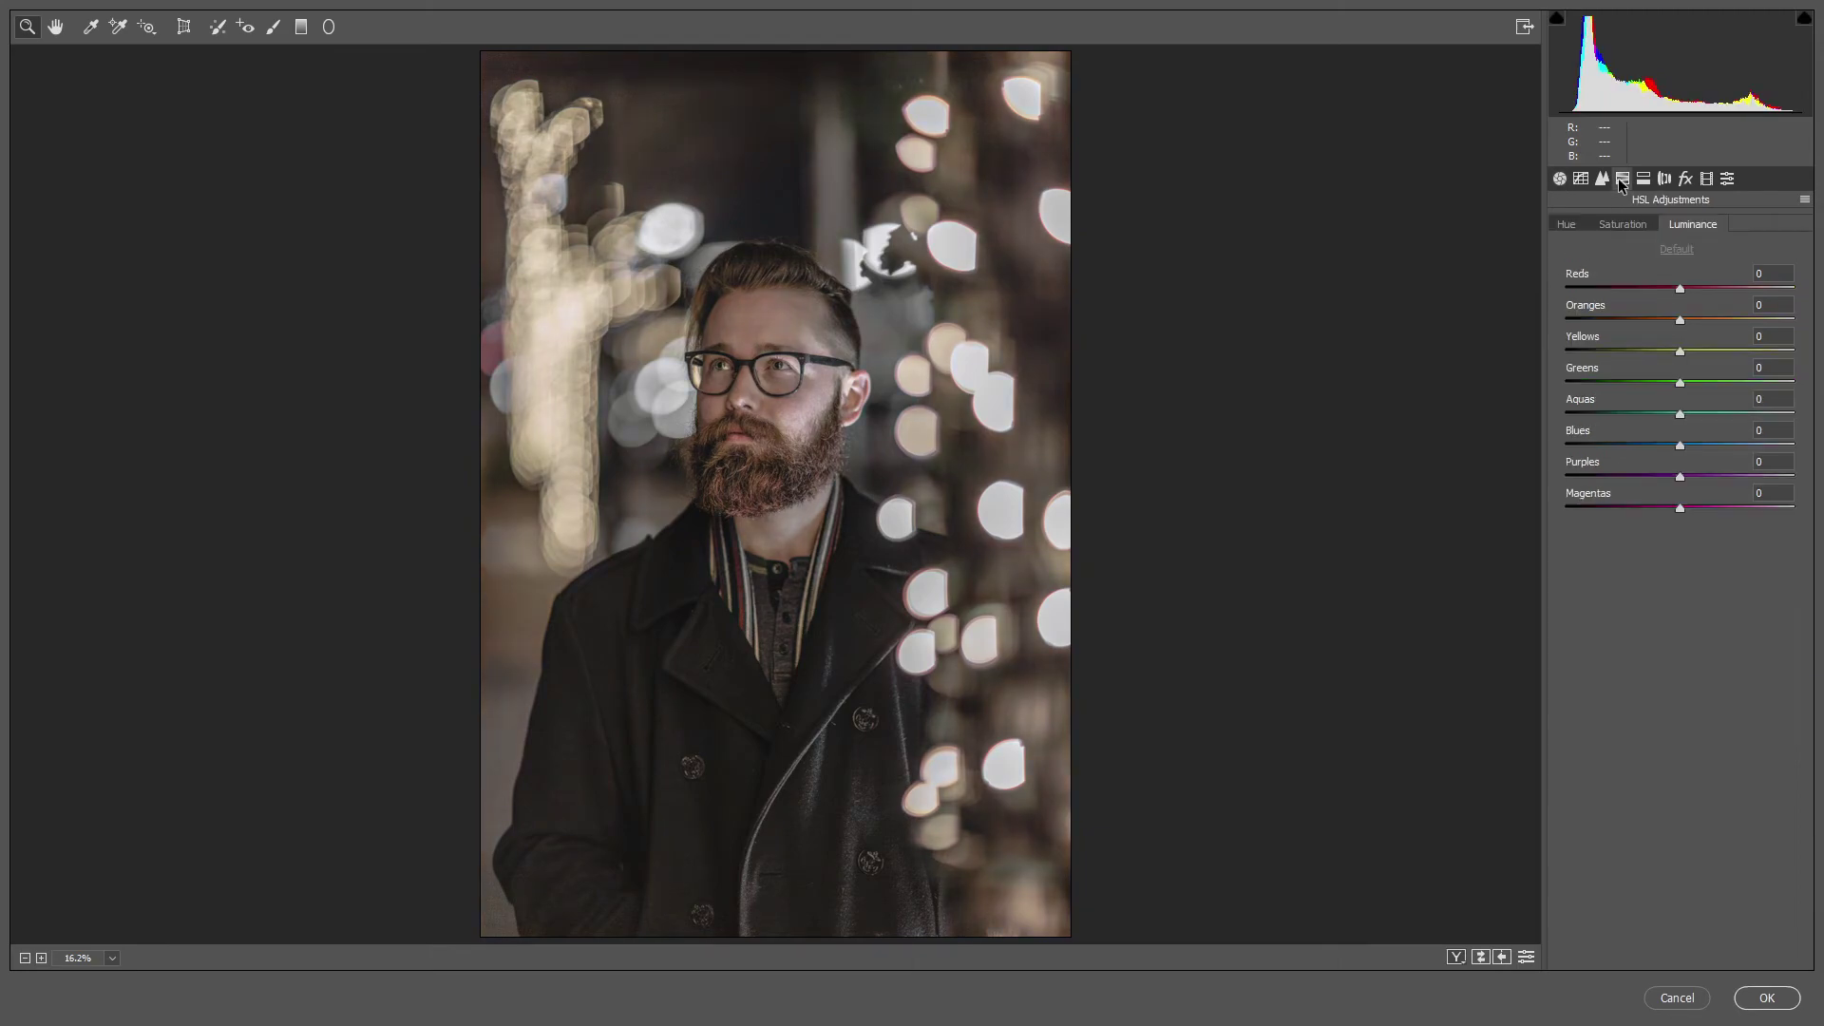
# Raise Orange saturation, set Blue primary hue -38 and Red +43, and boost Green and Blue saturation.
pyautogui.click(1628, 226)
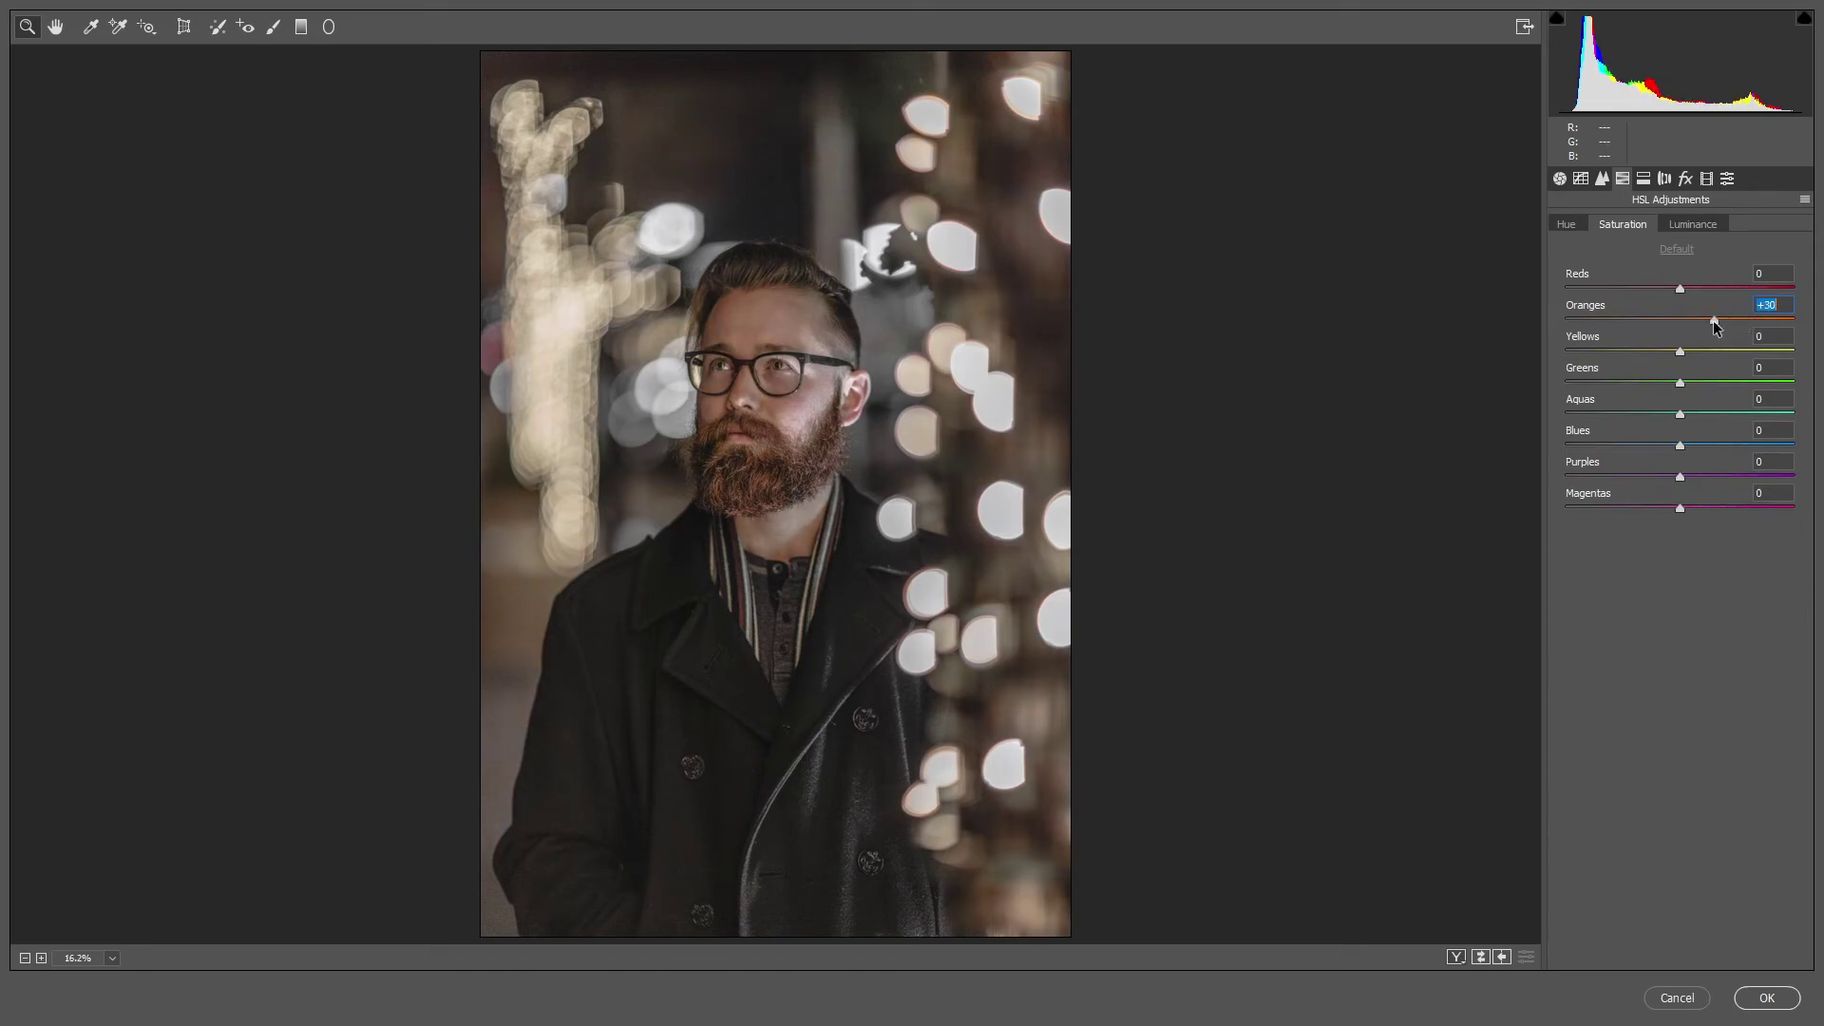
pyautogui.click(1707, 179)
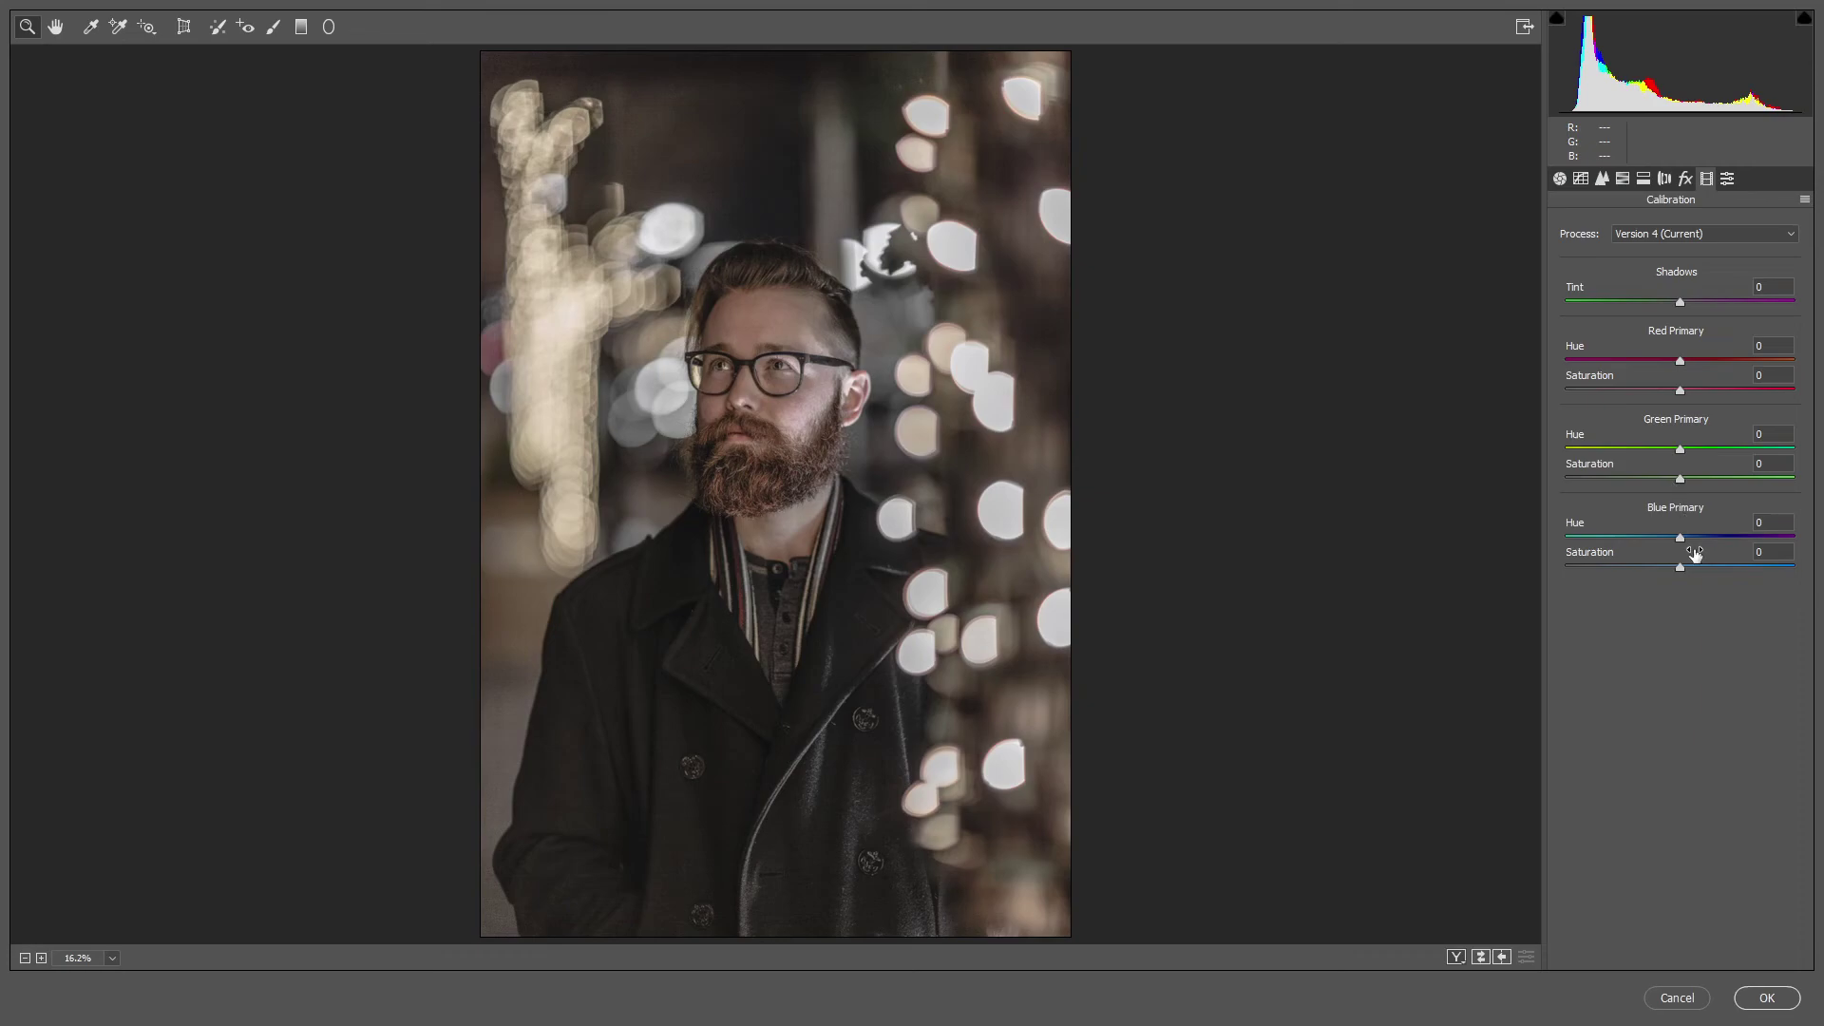
pyautogui.moveTo(1679, 537); pyautogui.dragTo(1637, 539)
pyautogui.moveTo(1679, 361); pyautogui.dragTo(1727, 361)
pyautogui.moveTo(1708, 448)
pyautogui.mouseDown()
pyautogui.moveTo(1605, 452)
pyautogui.moveTo(1662, 452)
pyautogui.mouseUp()
pyautogui.moveTo(1679, 567); pyautogui.dragTo(1743, 567)
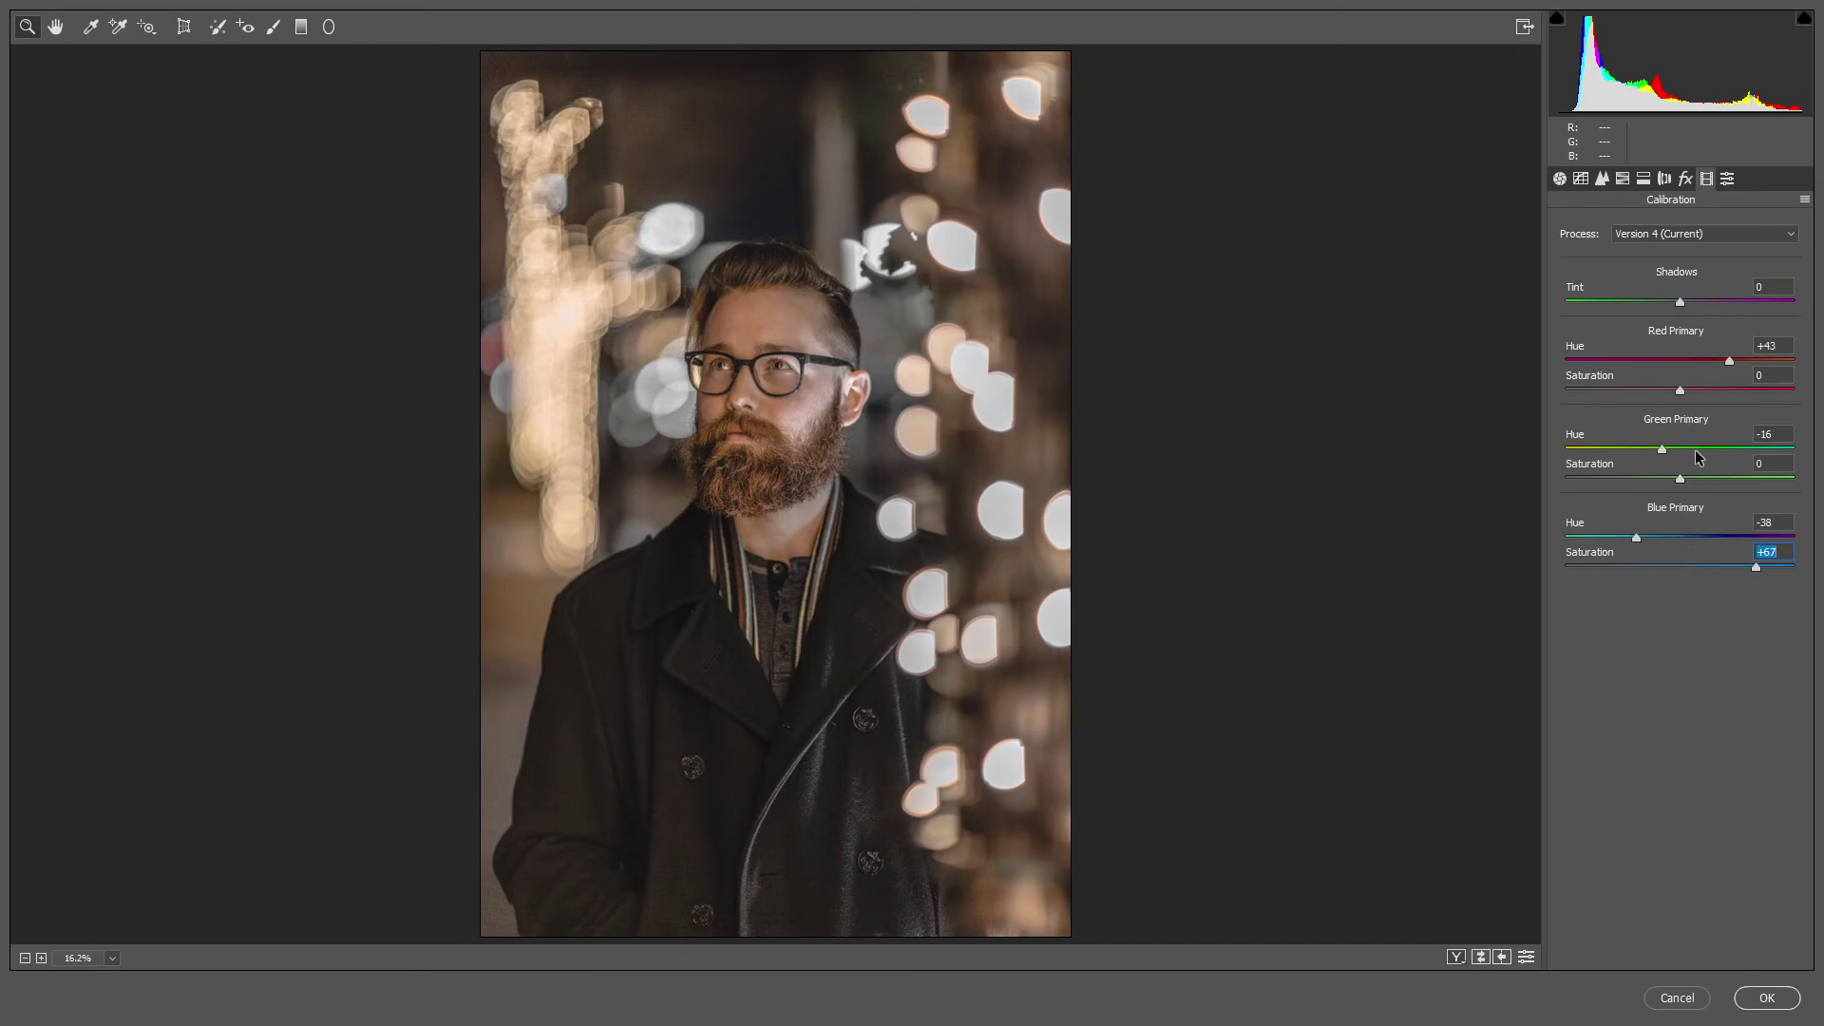
pyautogui.moveTo(1693, 451)
pyautogui.mouseDown()
pyautogui.moveTo(1721, 452)
pyautogui.moveTo(1726, 479)
pyautogui.mouseUp()
# Split-tone highlights at hue 71 and shadows at hue 240, both at saturation 12.
pyautogui.click(1644, 179)
pyautogui.click(1595, 289)
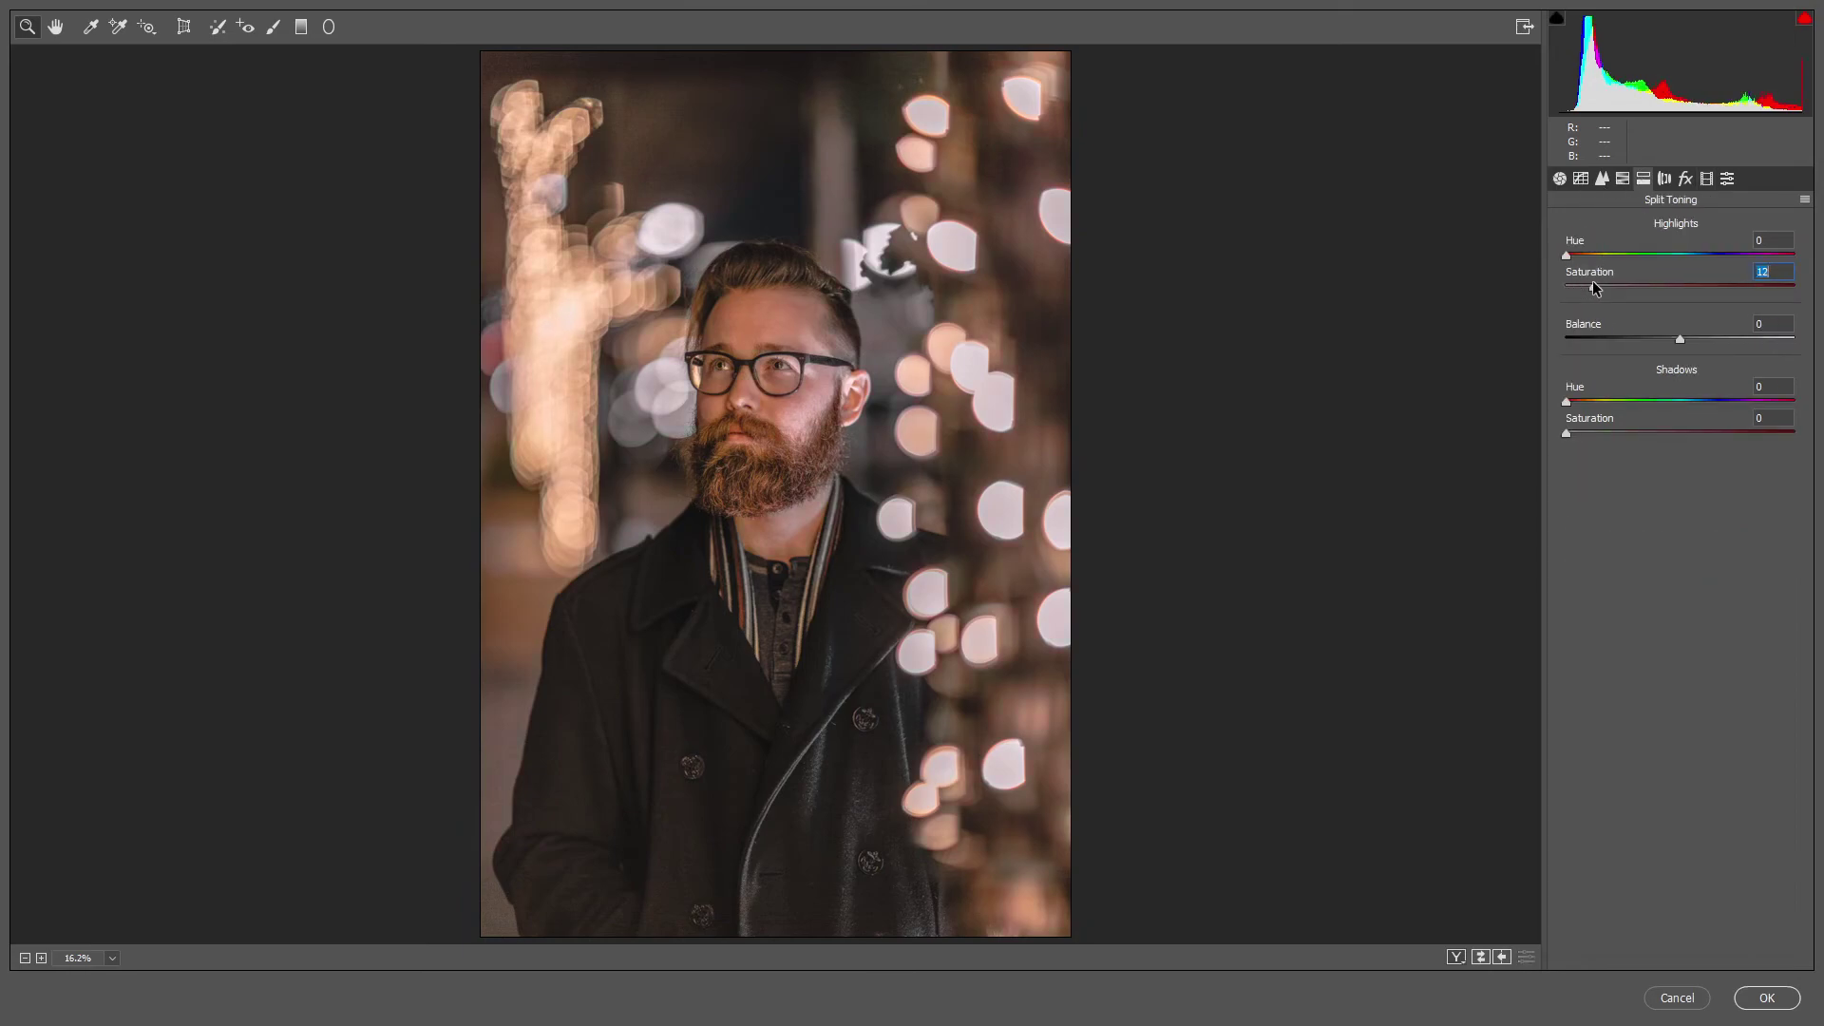
pyautogui.moveTo(1595, 256); pyautogui.dragTo(1610, 257)
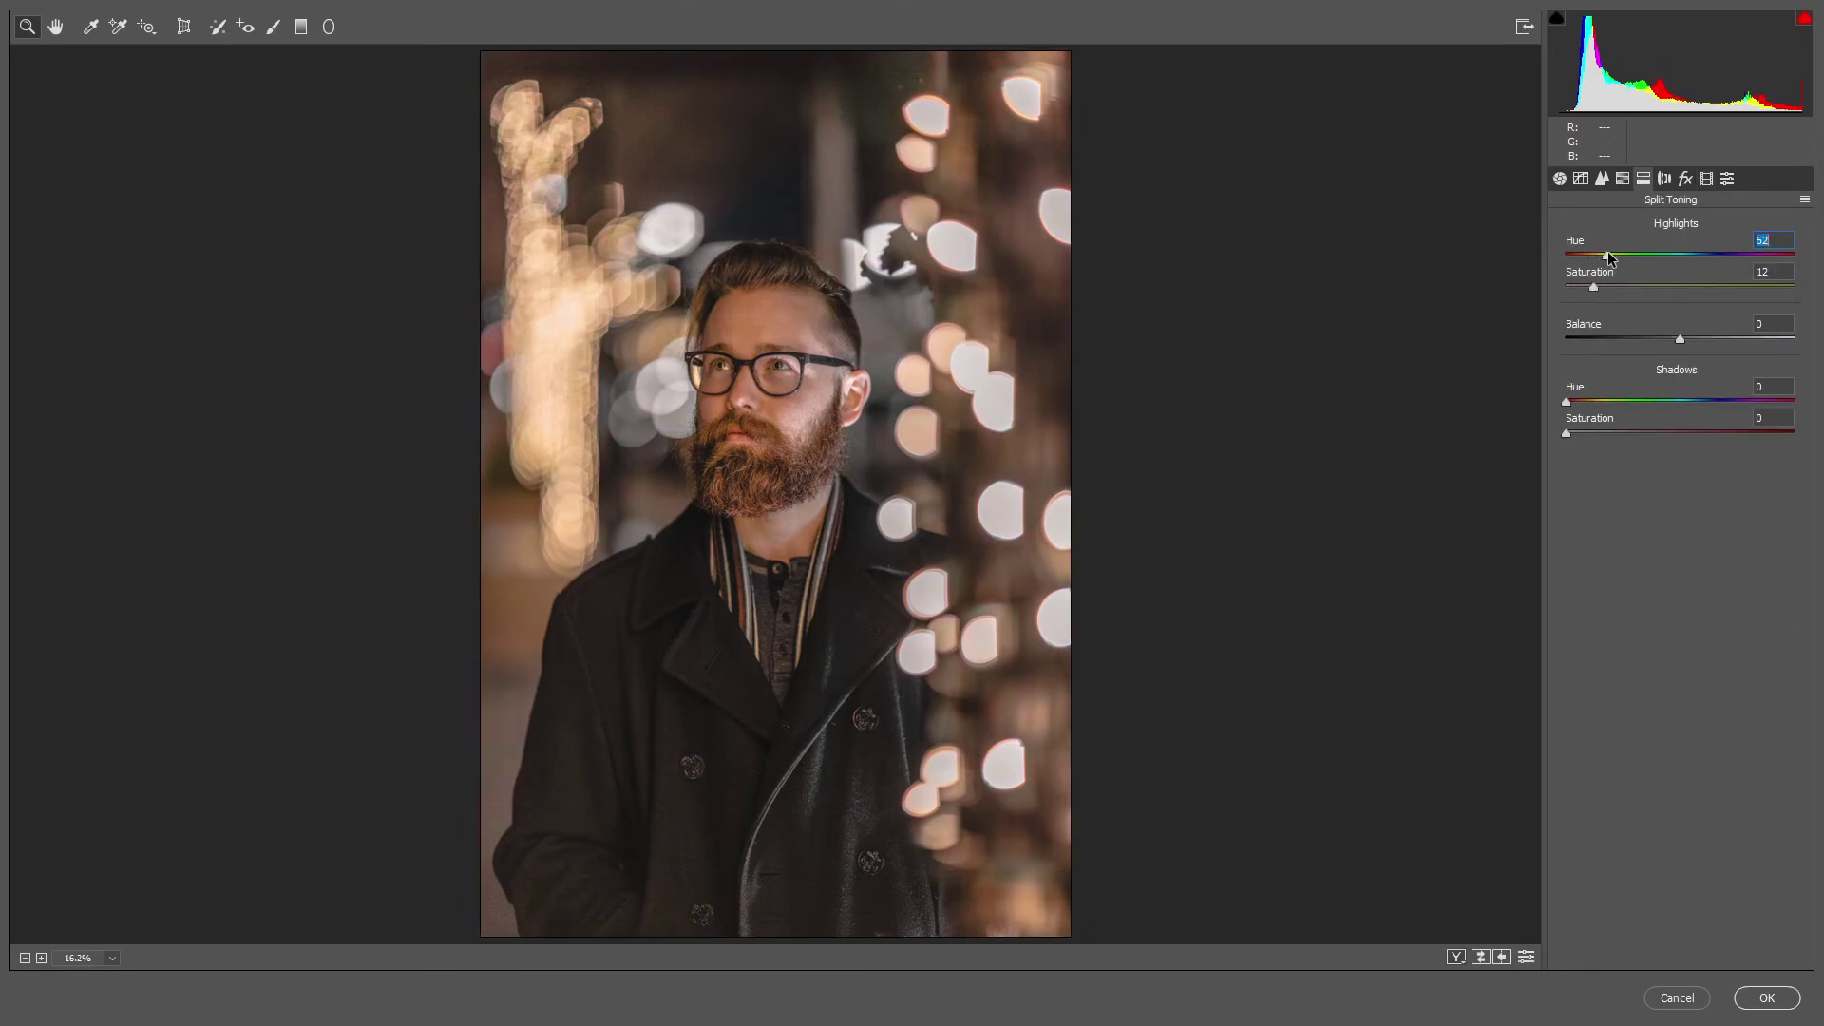
pyautogui.click(1594, 434)
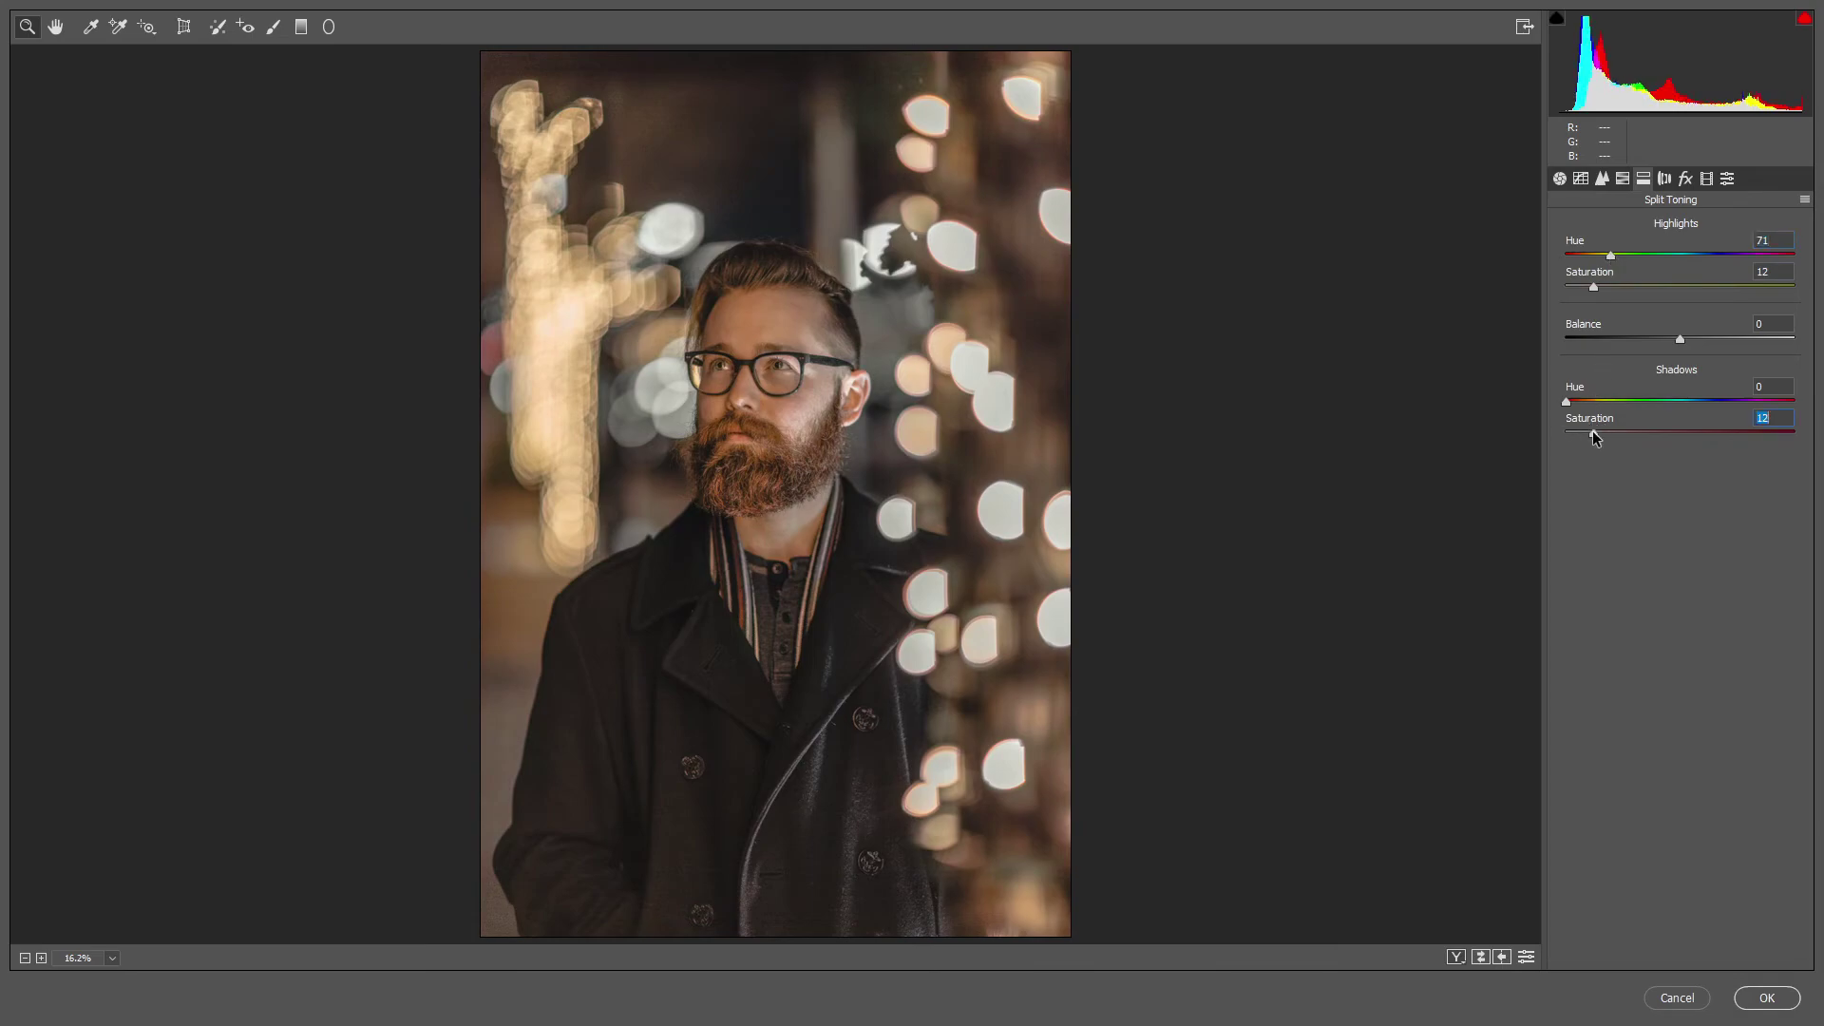
pyautogui.moveTo(1598, 399); pyautogui.dragTo(1698, 403)
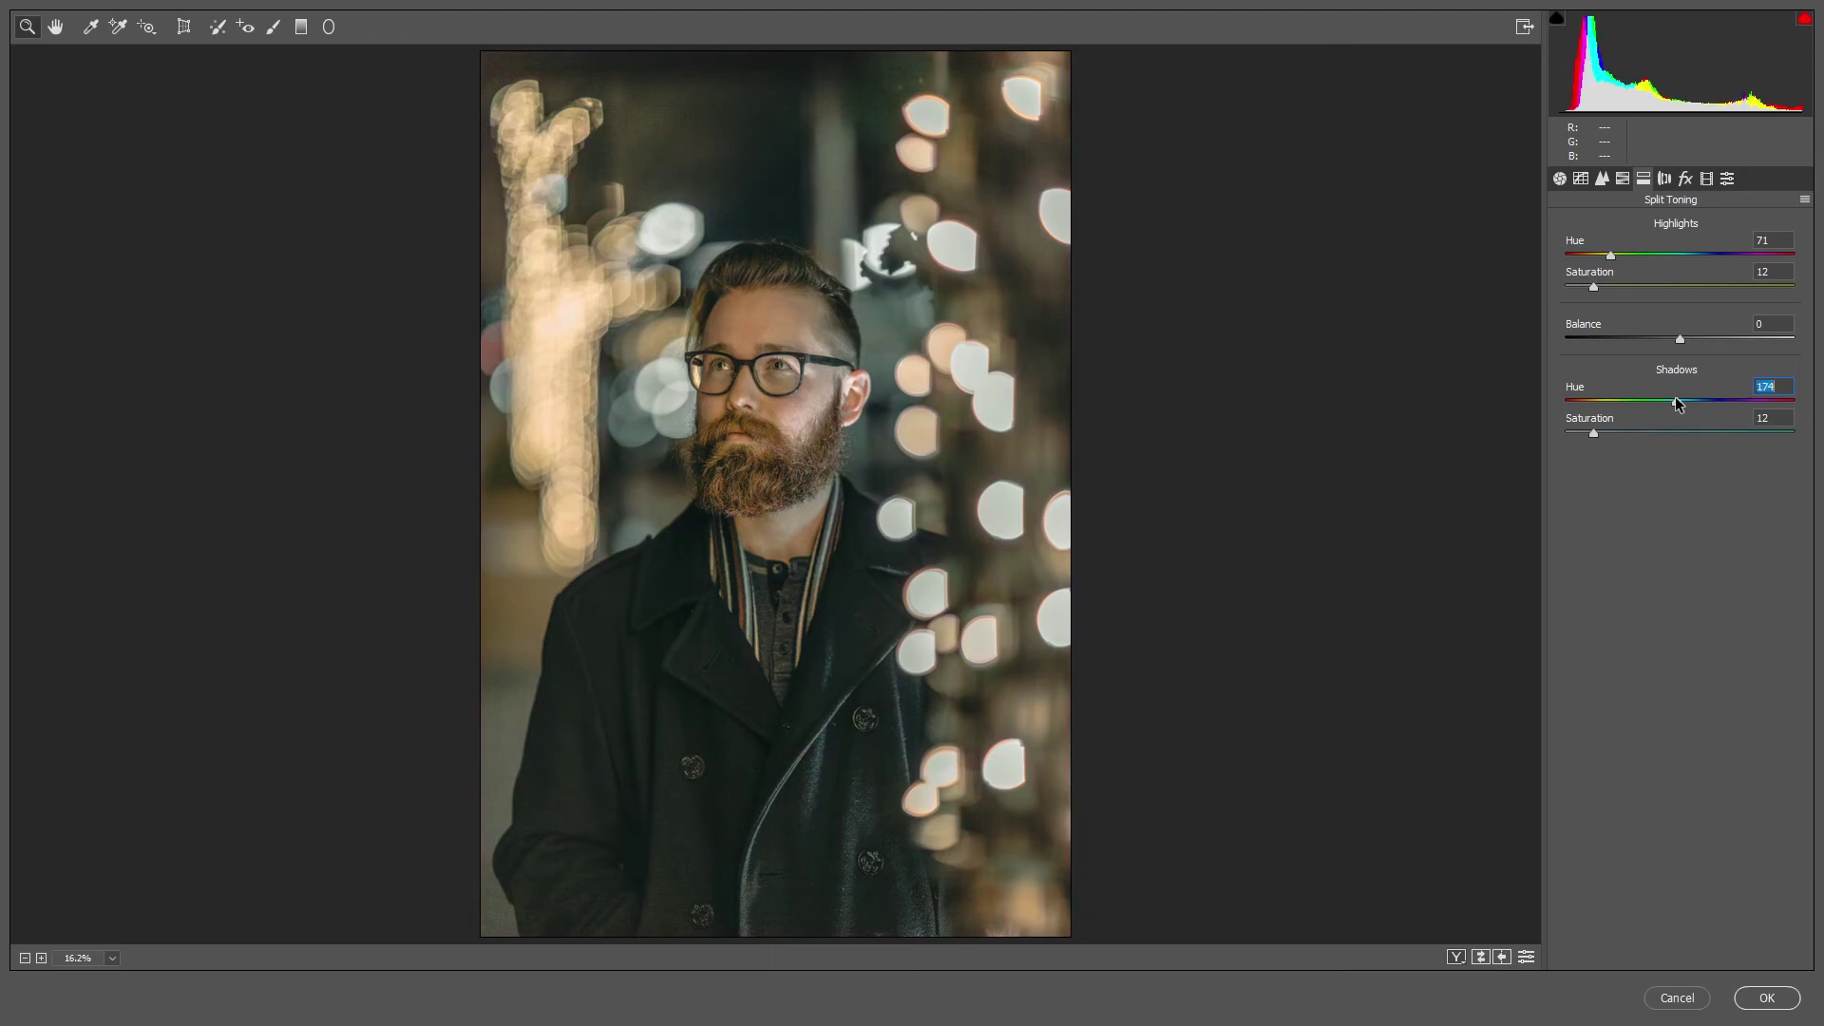
pyautogui.moveTo(1698, 402); pyautogui.dragTo(1720, 403)
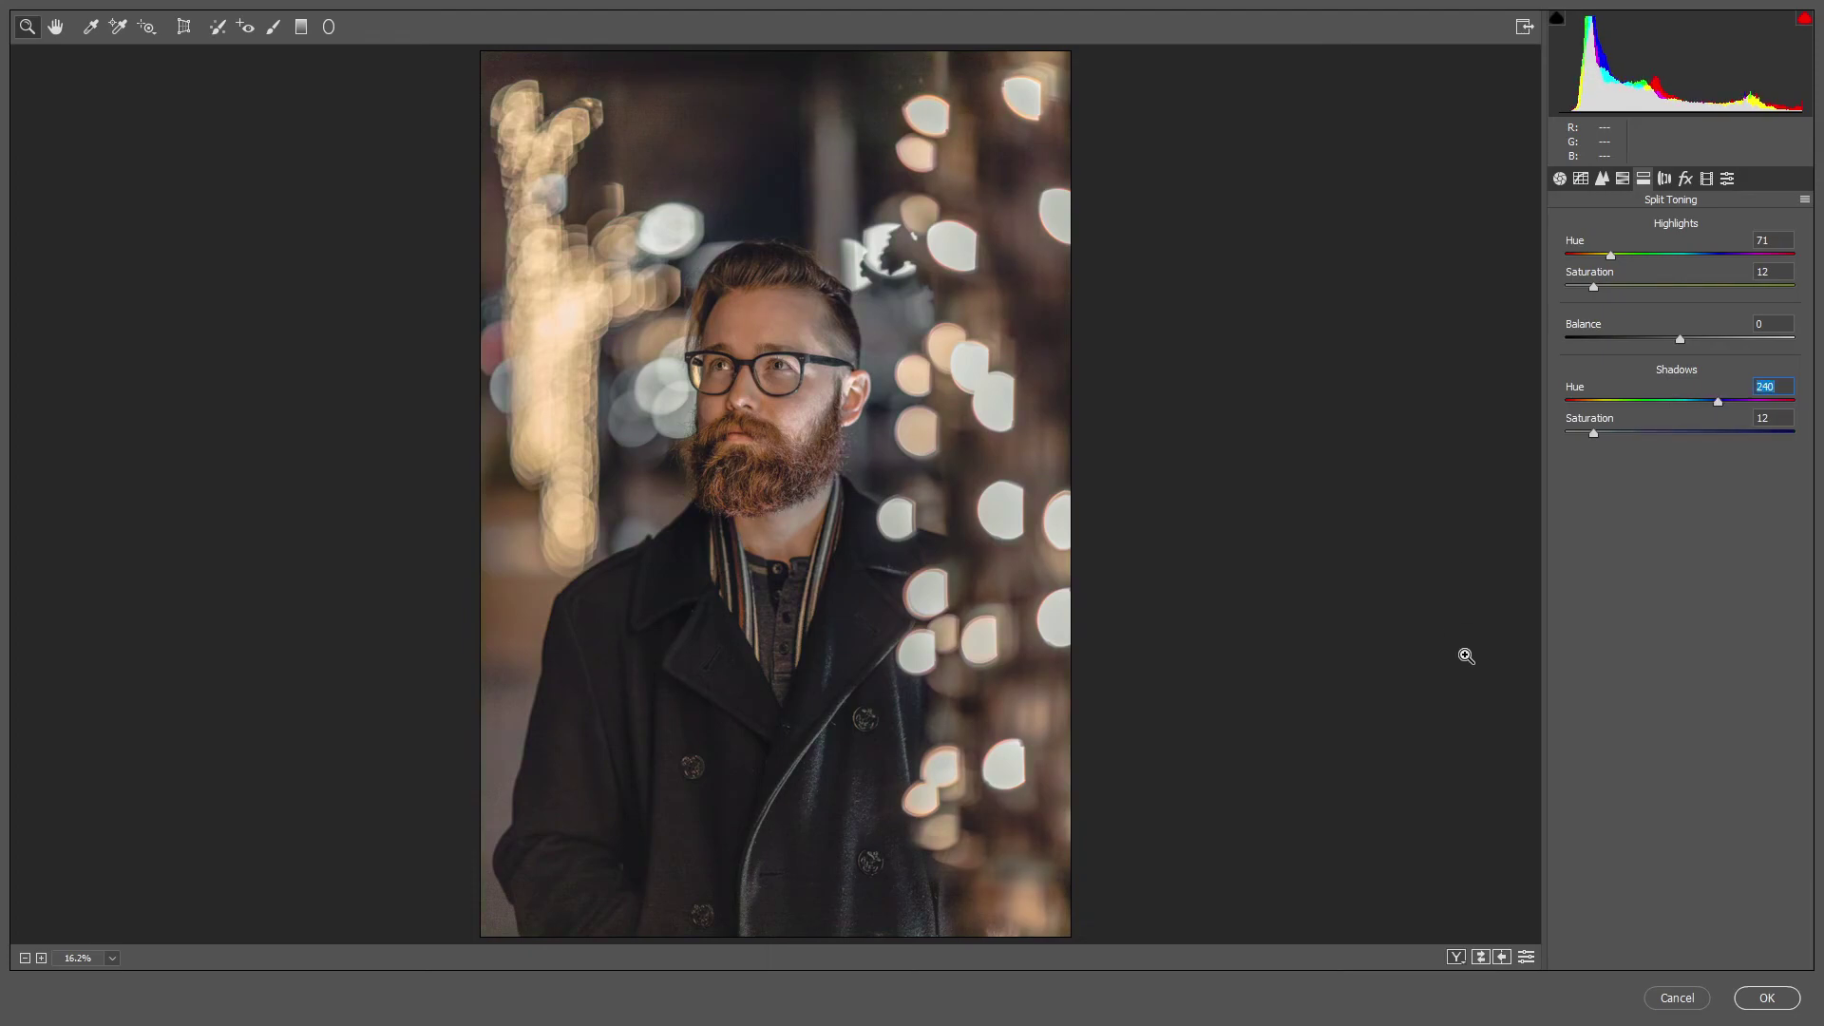
# Toggle Before/After to compare the split toning, ending on the edited version.
pyautogui.click(1481, 958)
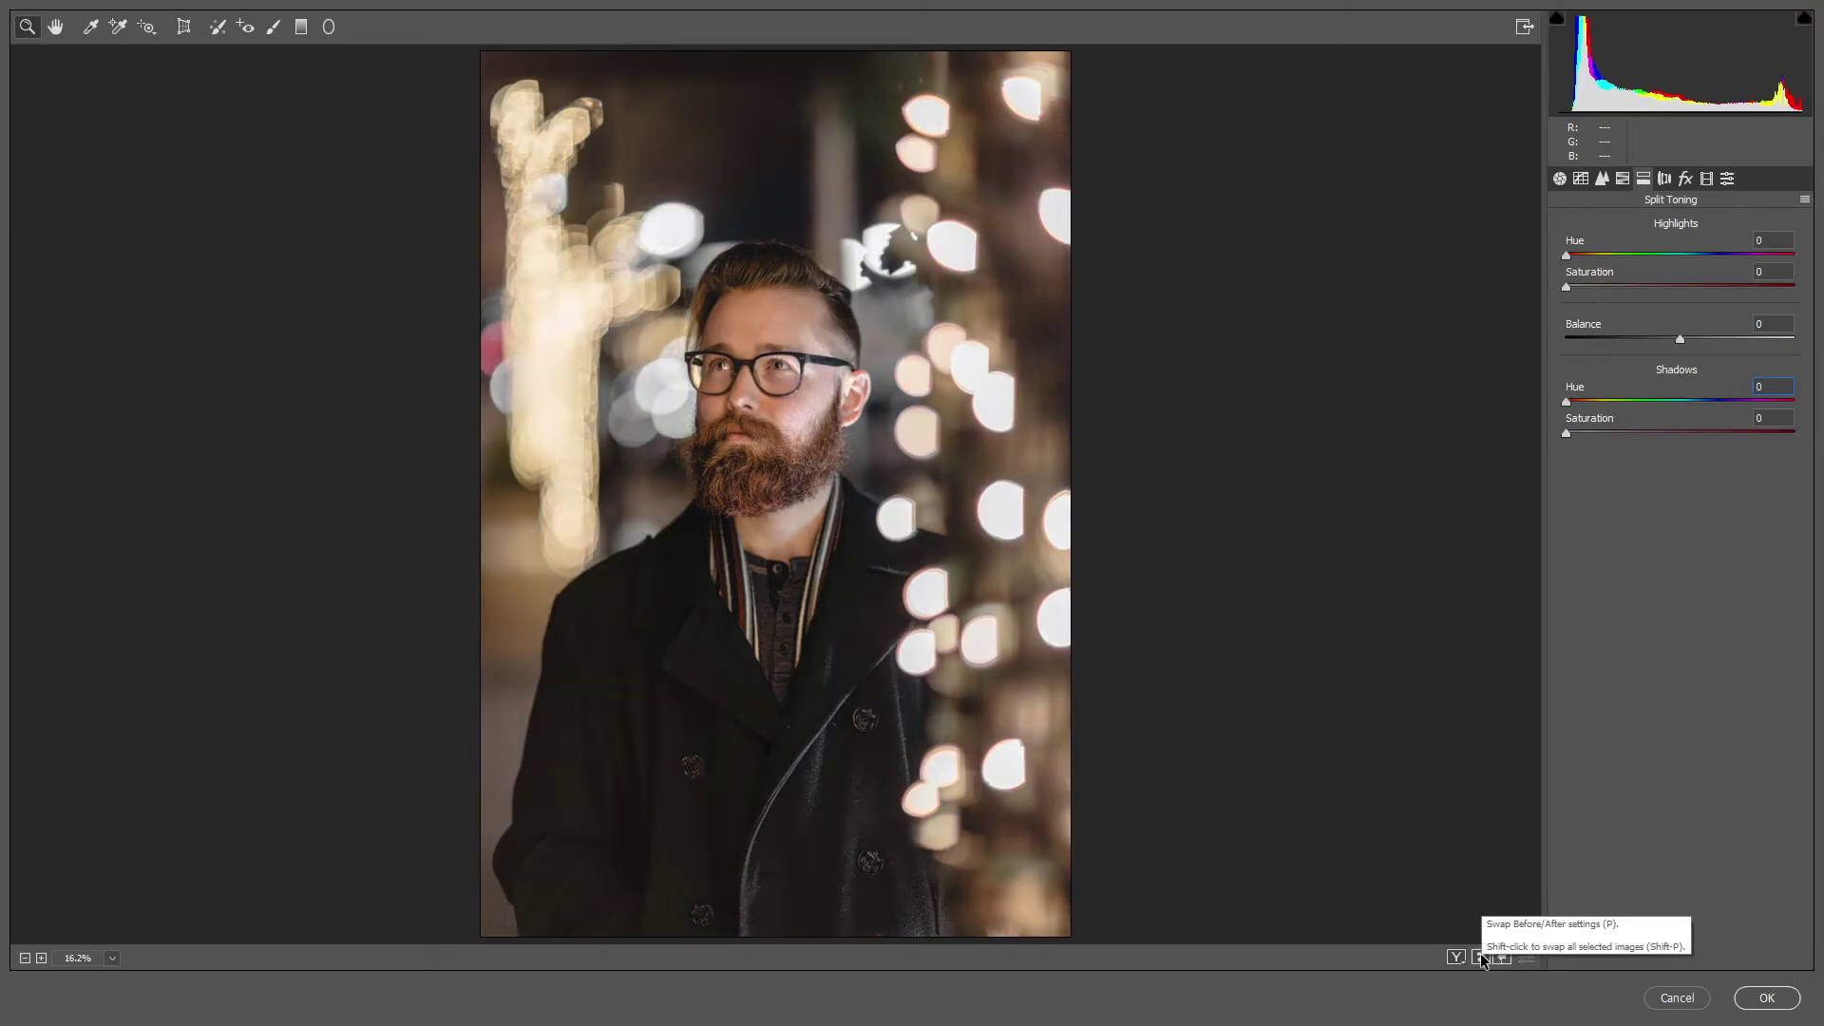
pyautogui.click(1481, 958)
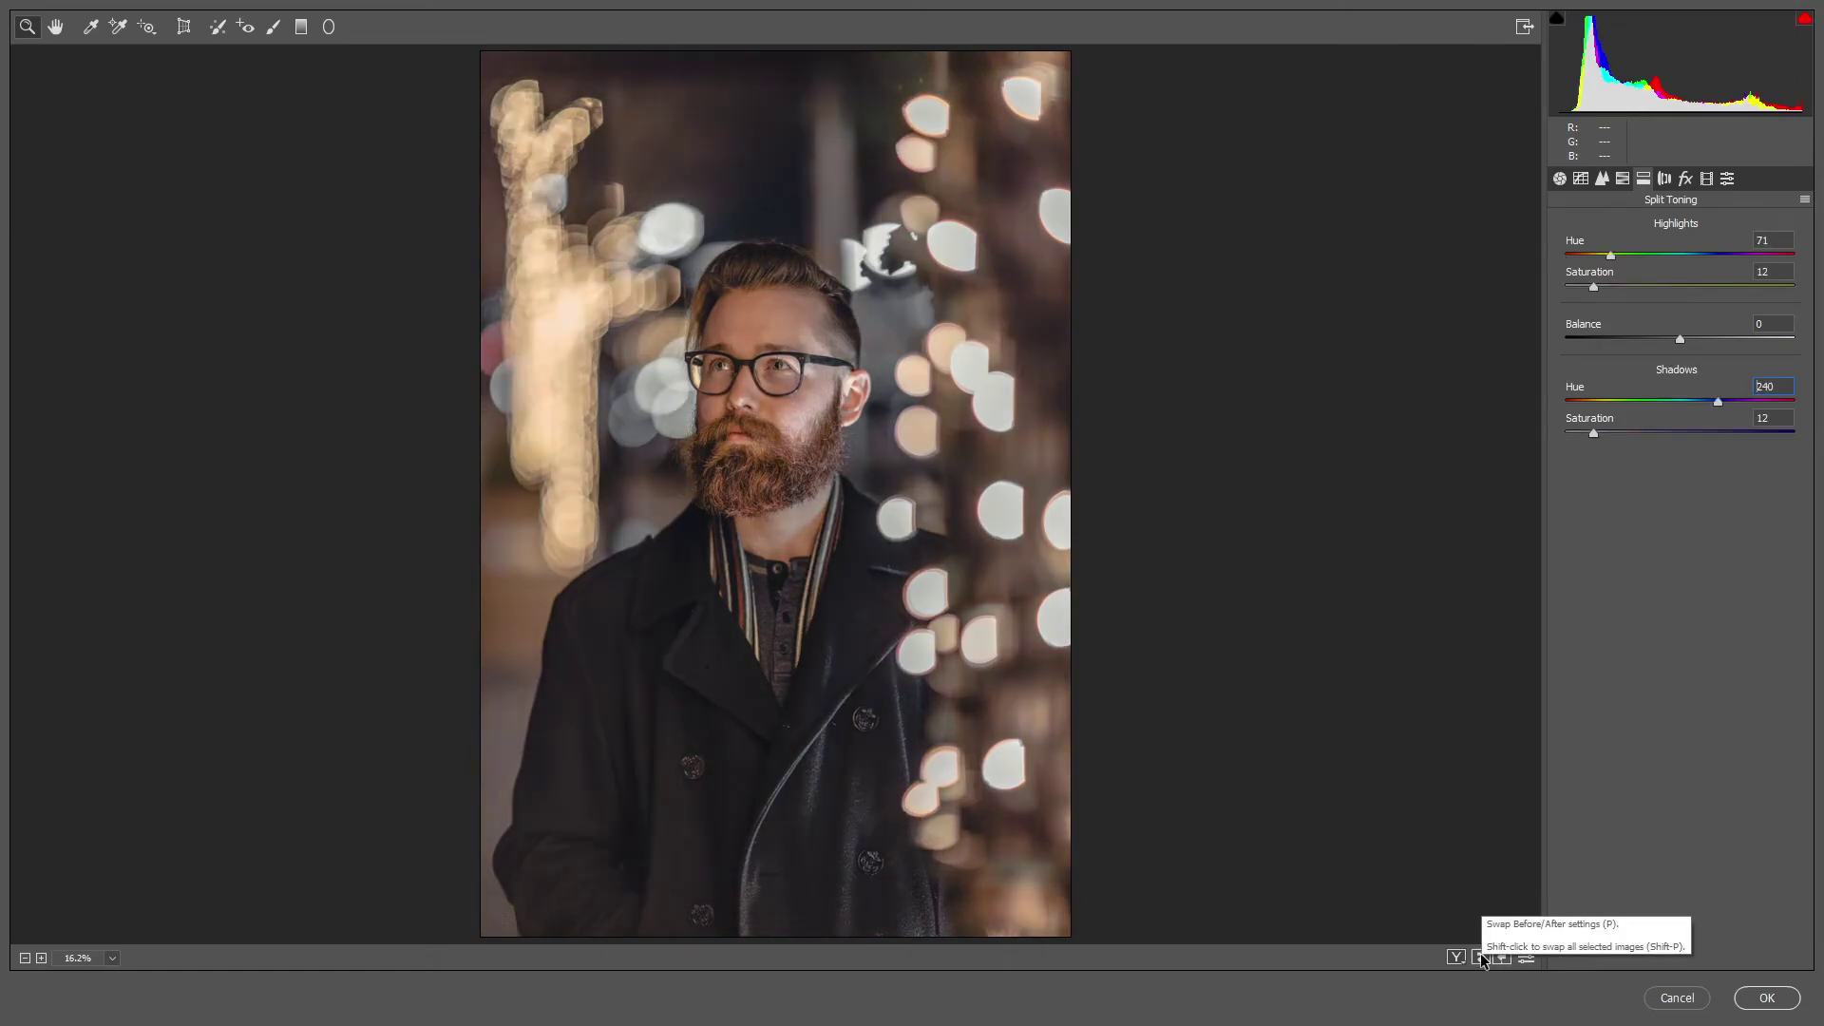
pyautogui.click(1481, 958)
pyautogui.click(1481, 958)
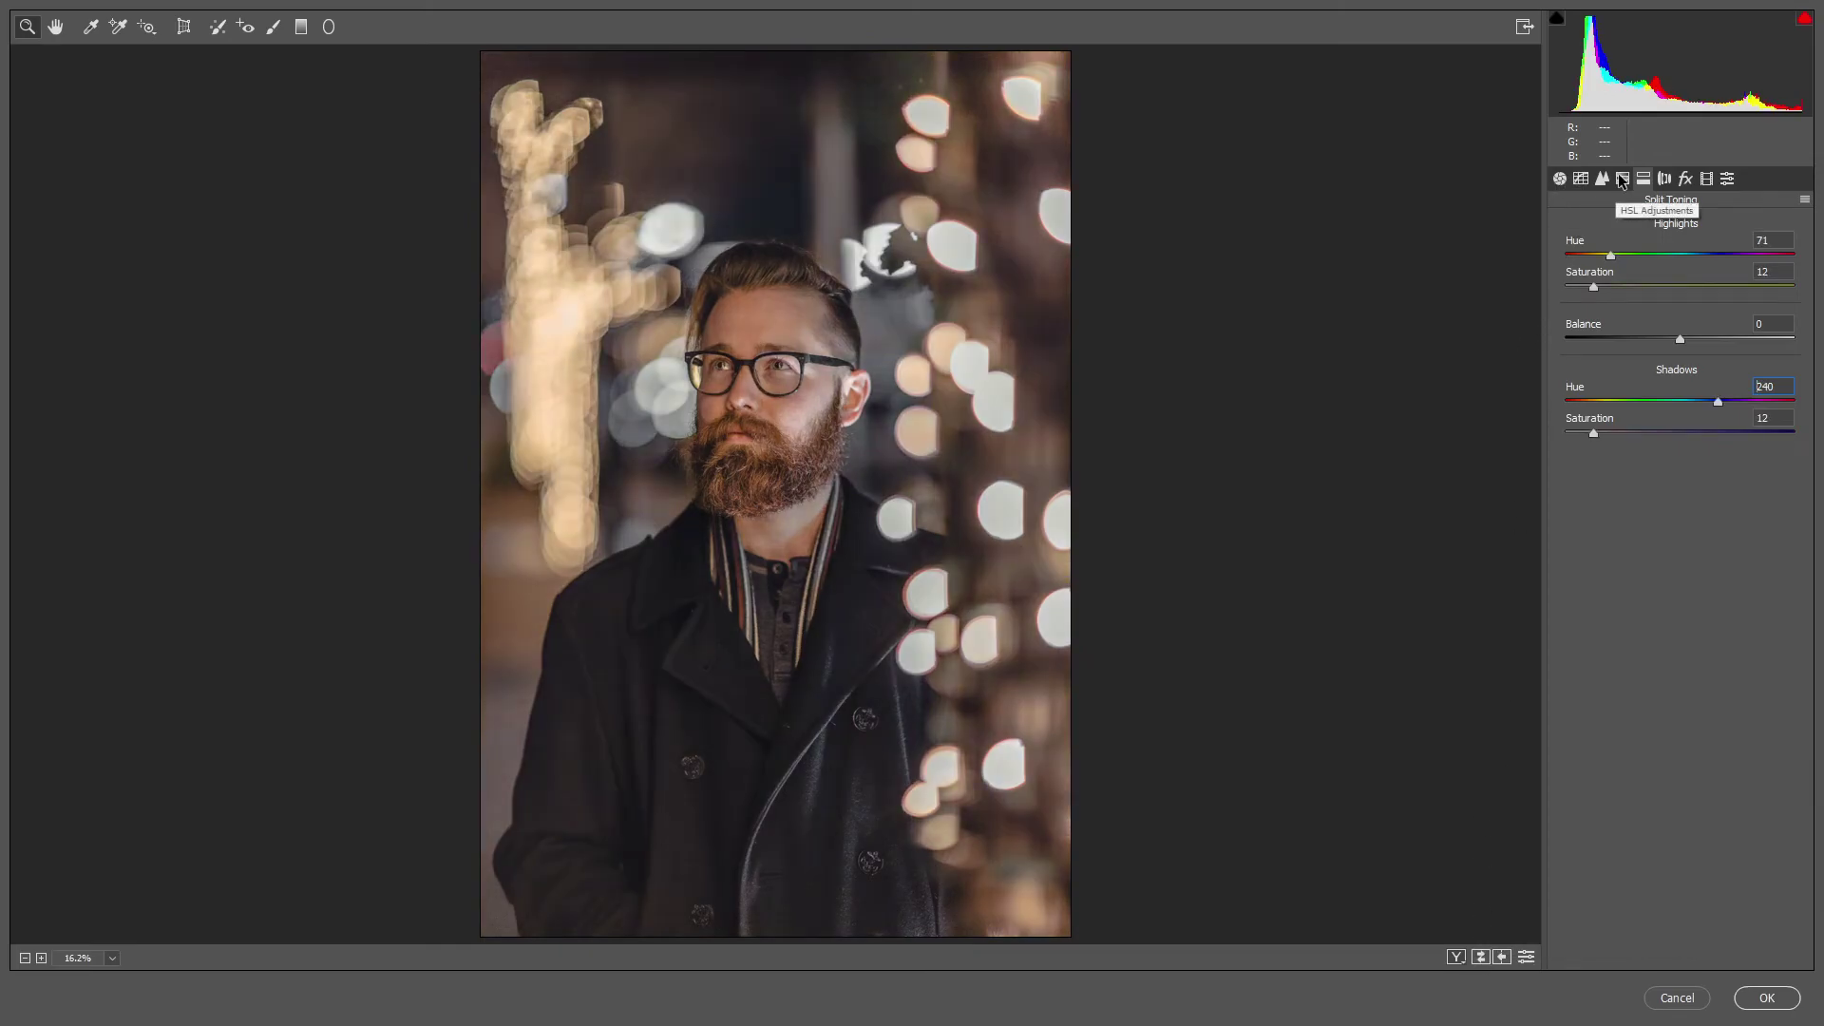
# Raise Oranges luminance to +35 in HSL Adjustments.
pyautogui.click(1623, 179)
pyautogui.click(1693, 224)
pyautogui.click(1706, 320)
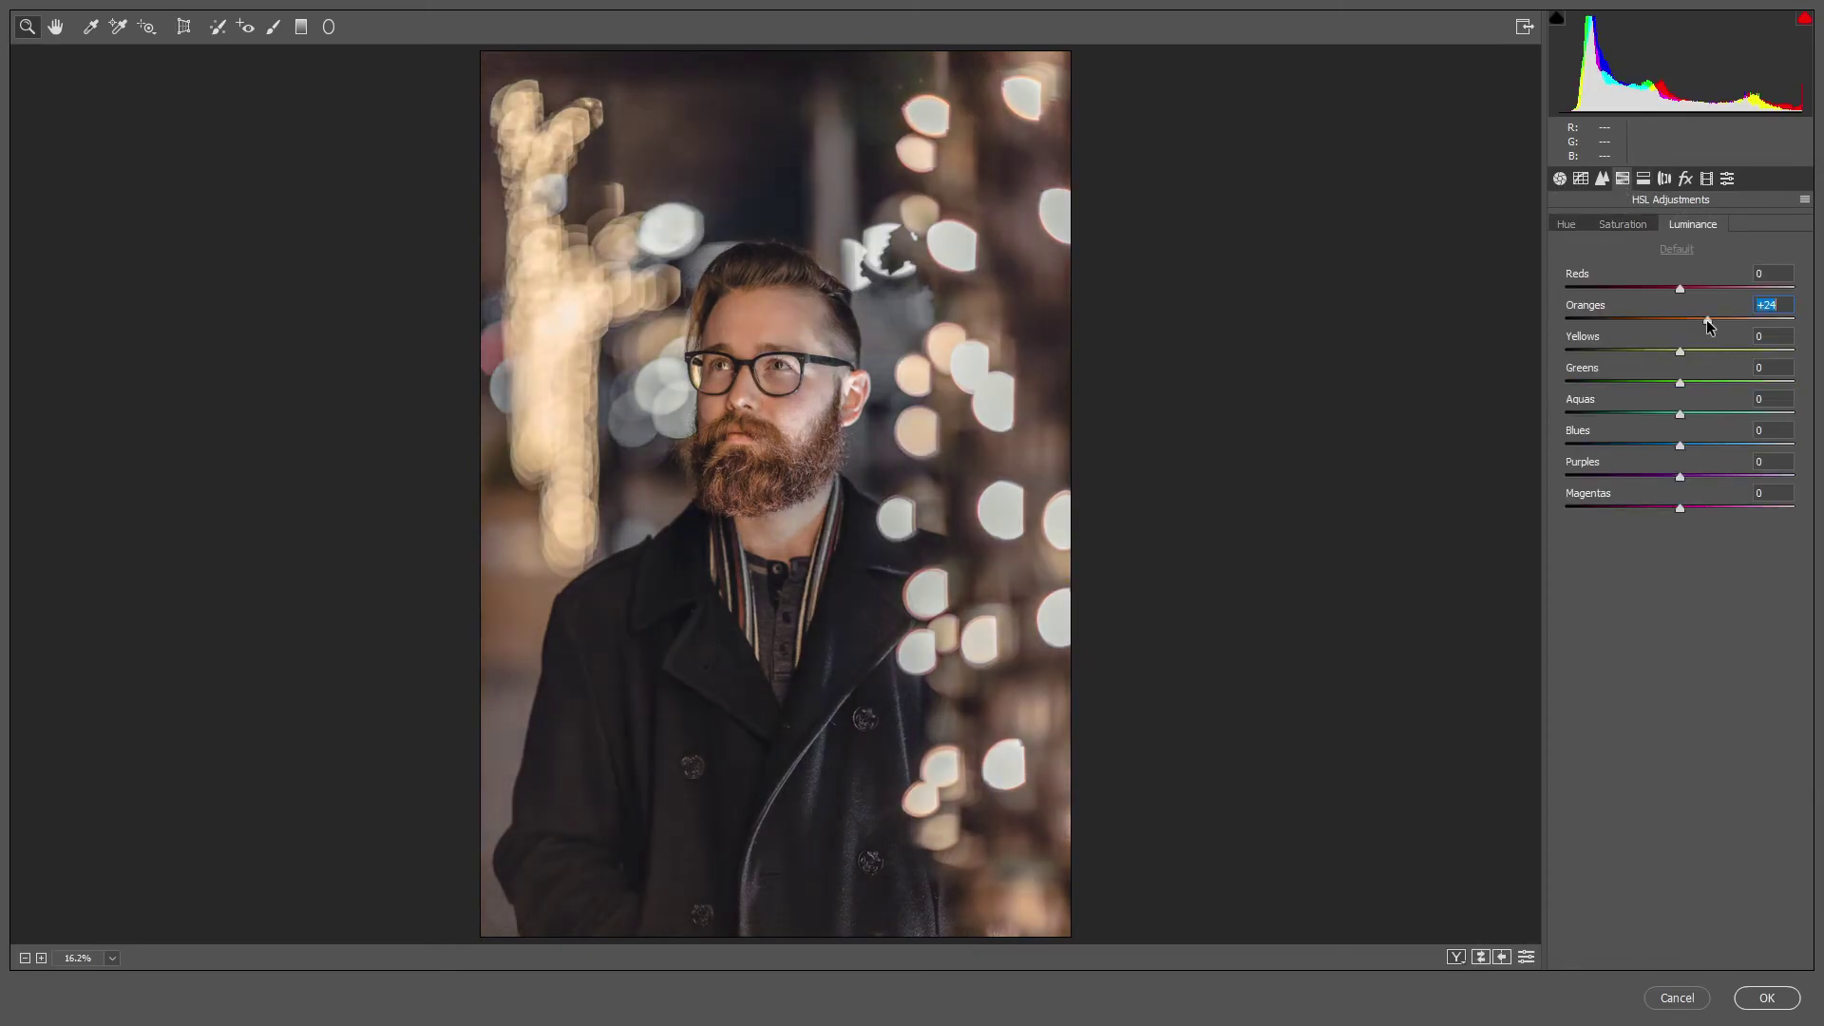
pyautogui.moveTo(1709, 320); pyautogui.dragTo(1719, 320)
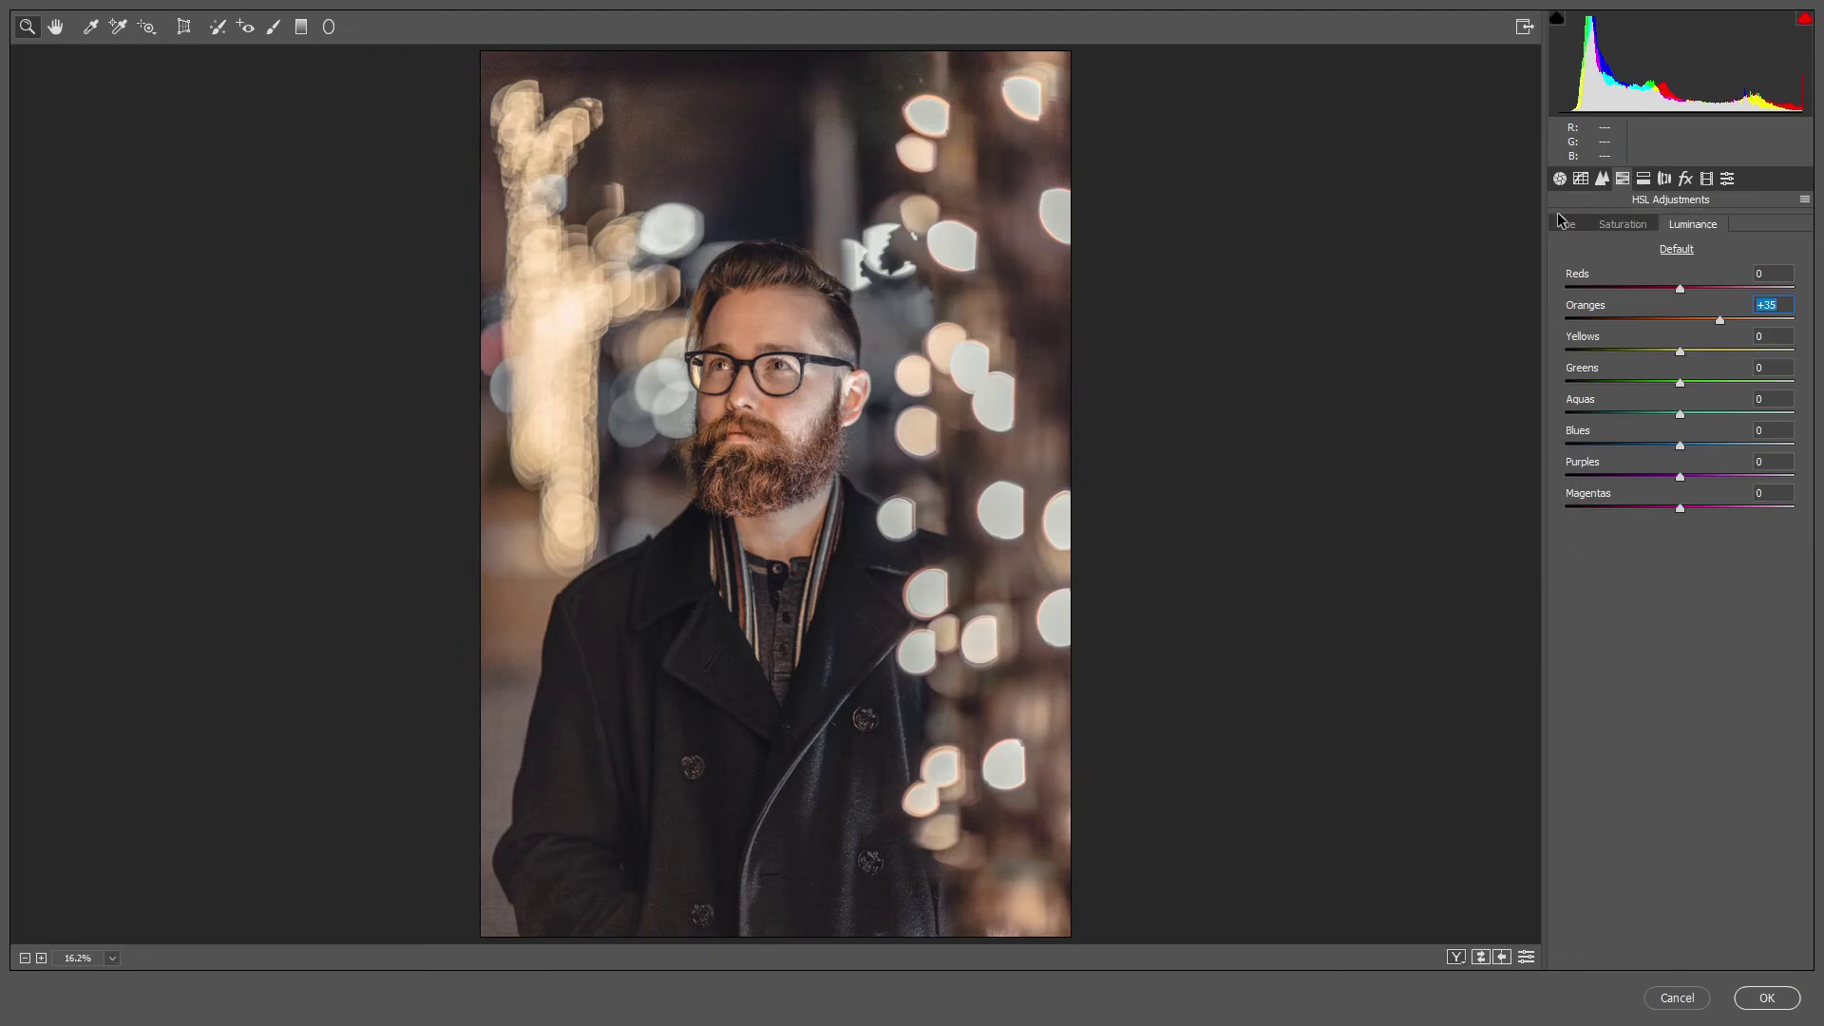
# Shift hues: Yellows +28, Aquas +65, Blues -100, Purples -61, Greens left at 0.
pyautogui.click(1564, 223)
pyautogui.moveTo(1680, 383)
pyautogui.mouseDown()
pyautogui.moveTo(1722, 350)
pyautogui.moveTo(1576, 348)
pyautogui.mouseUp()
pyautogui.doubleClick(1694, 384)
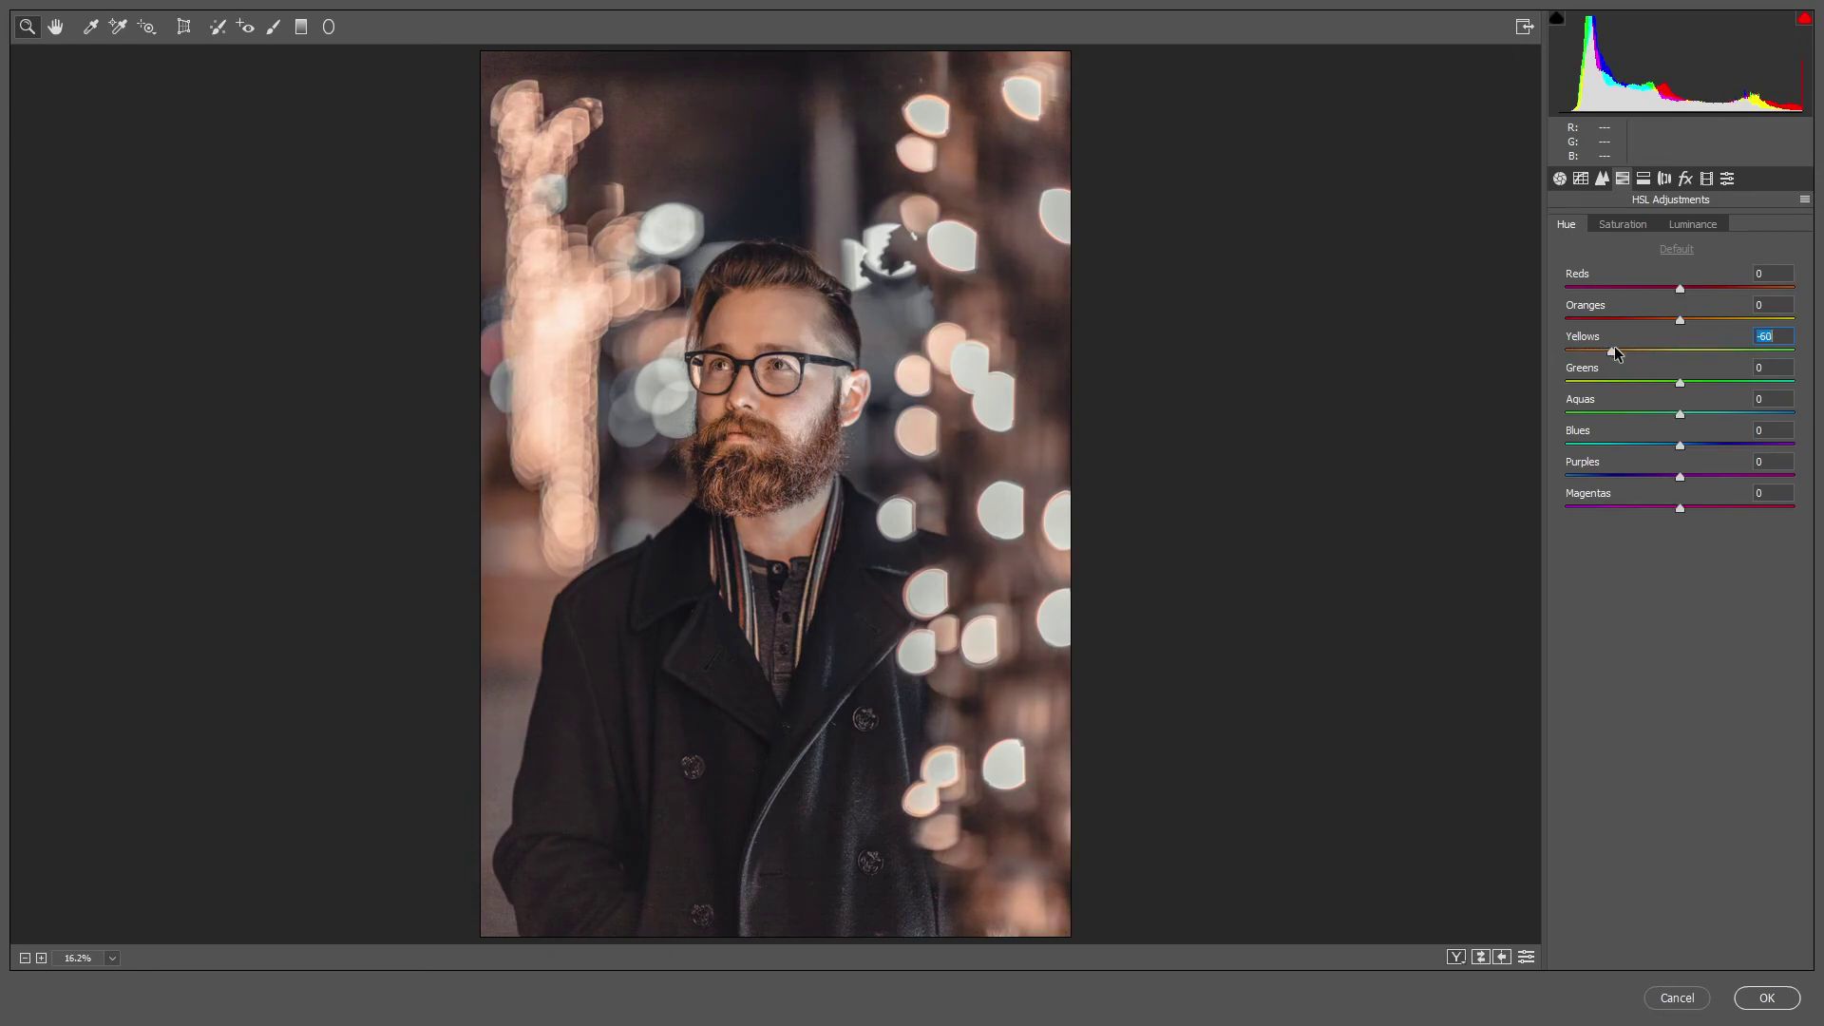
pyautogui.moveTo(1576, 348)
pyautogui.mouseDown()
pyautogui.moveTo(1744, 352)
pyautogui.moveTo(1709, 389)
pyautogui.moveTo(1754, 414)
pyautogui.moveTo(1548, 447)
pyautogui.mouseUp()
pyautogui.click(1746, 414)
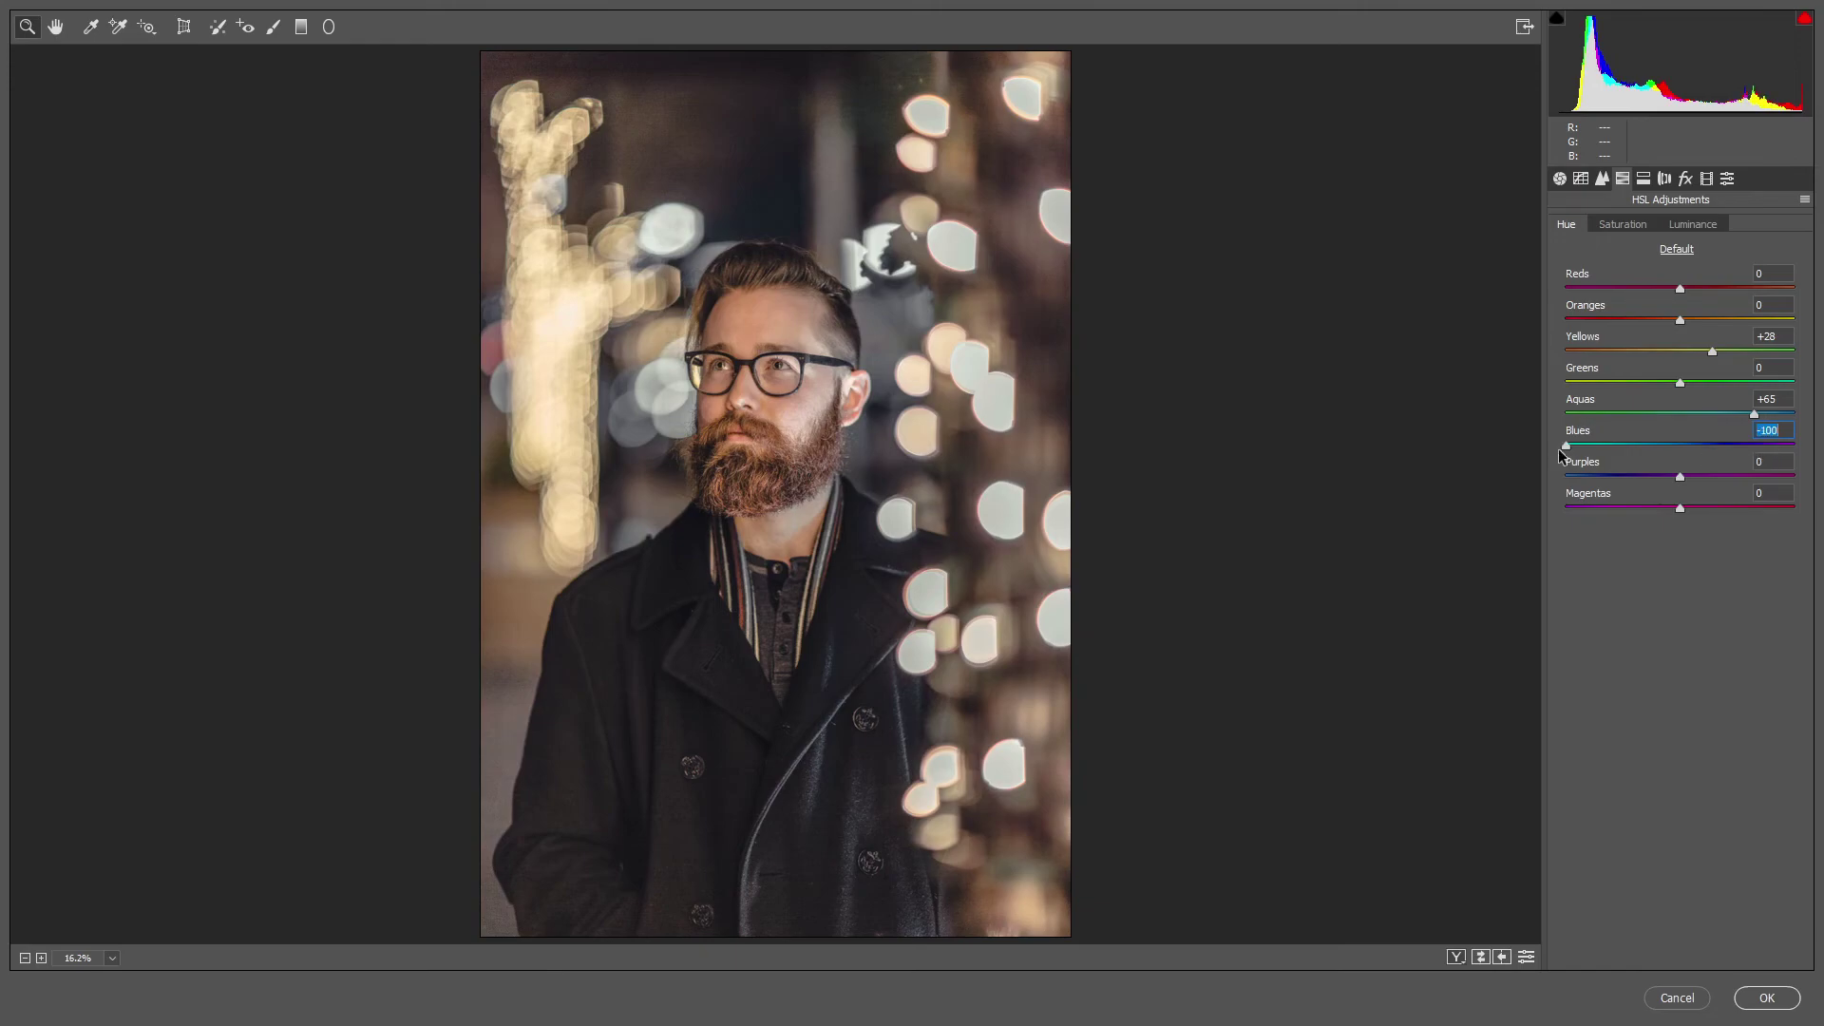
pyautogui.click(1648, 476)
pyautogui.moveTo(1648, 478)
pyautogui.mouseDown()
pyautogui.moveTo(1608, 472)
pyautogui.moveTo(1684, 506)
pyautogui.moveTo(1587, 498)
pyautogui.moveTo(1660, 499)
pyautogui.mouseUp()
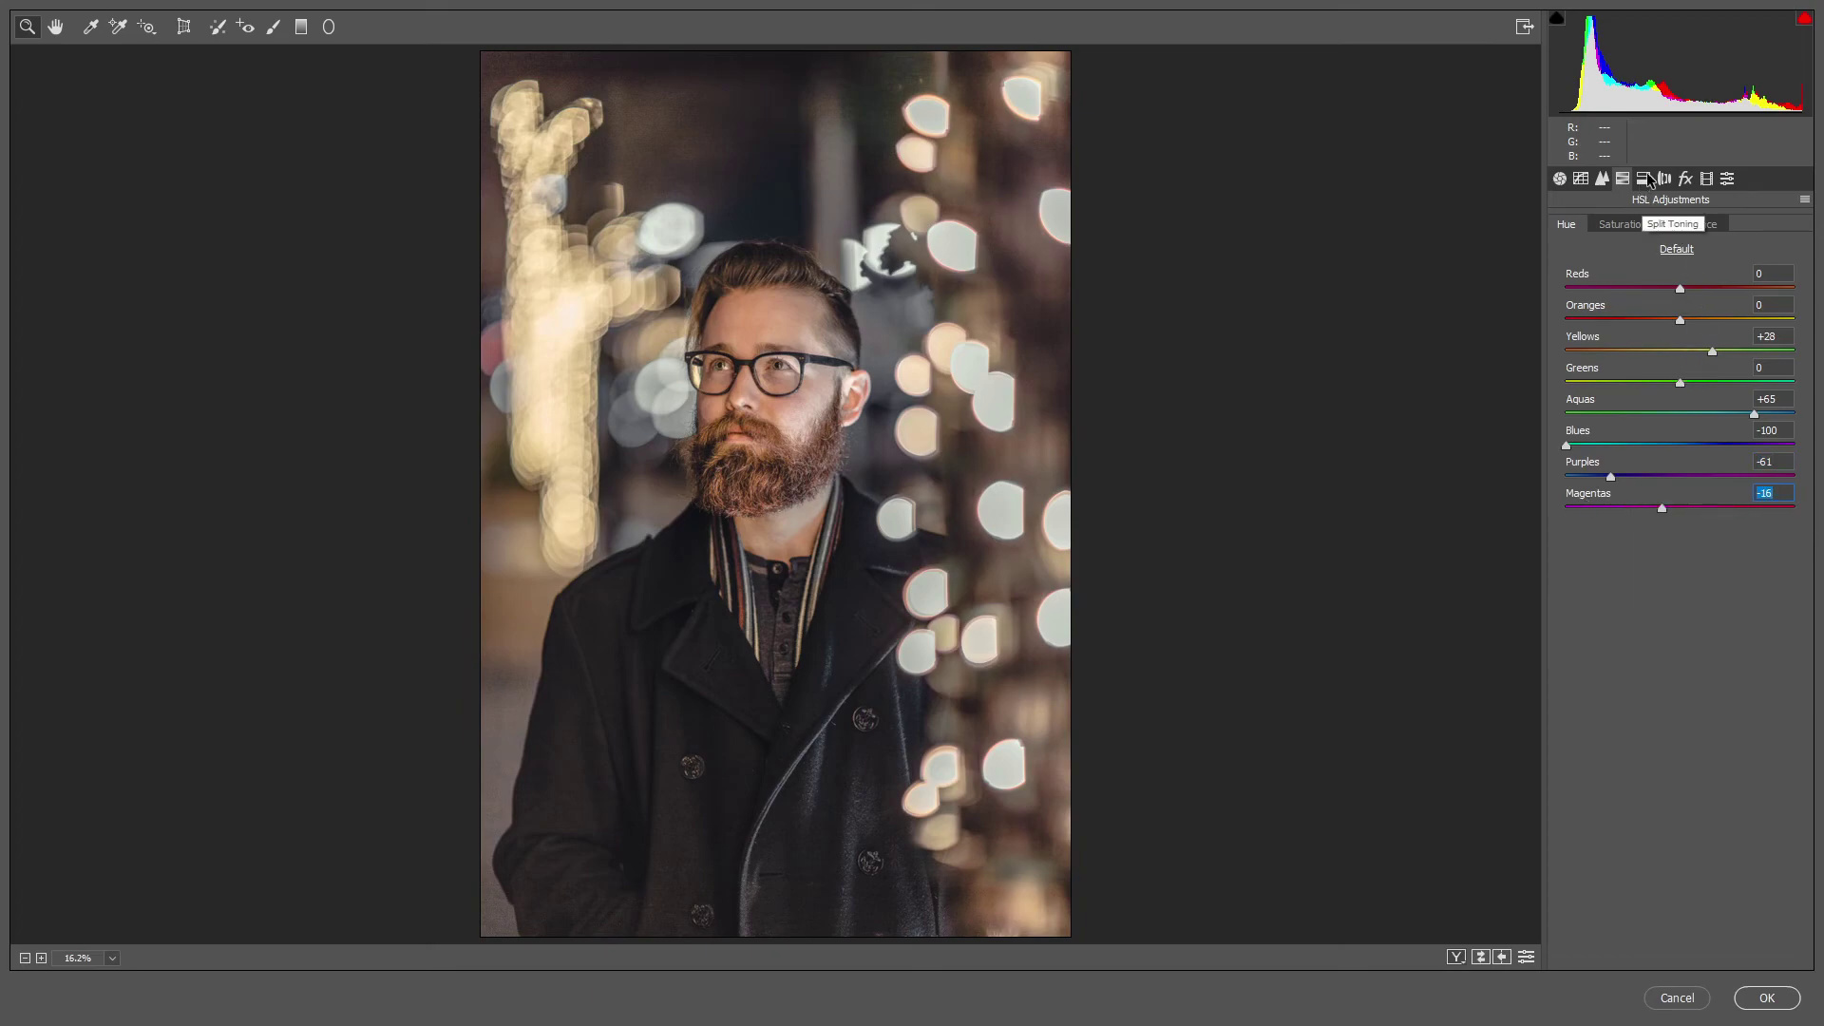
pyautogui.click(1603, 179)
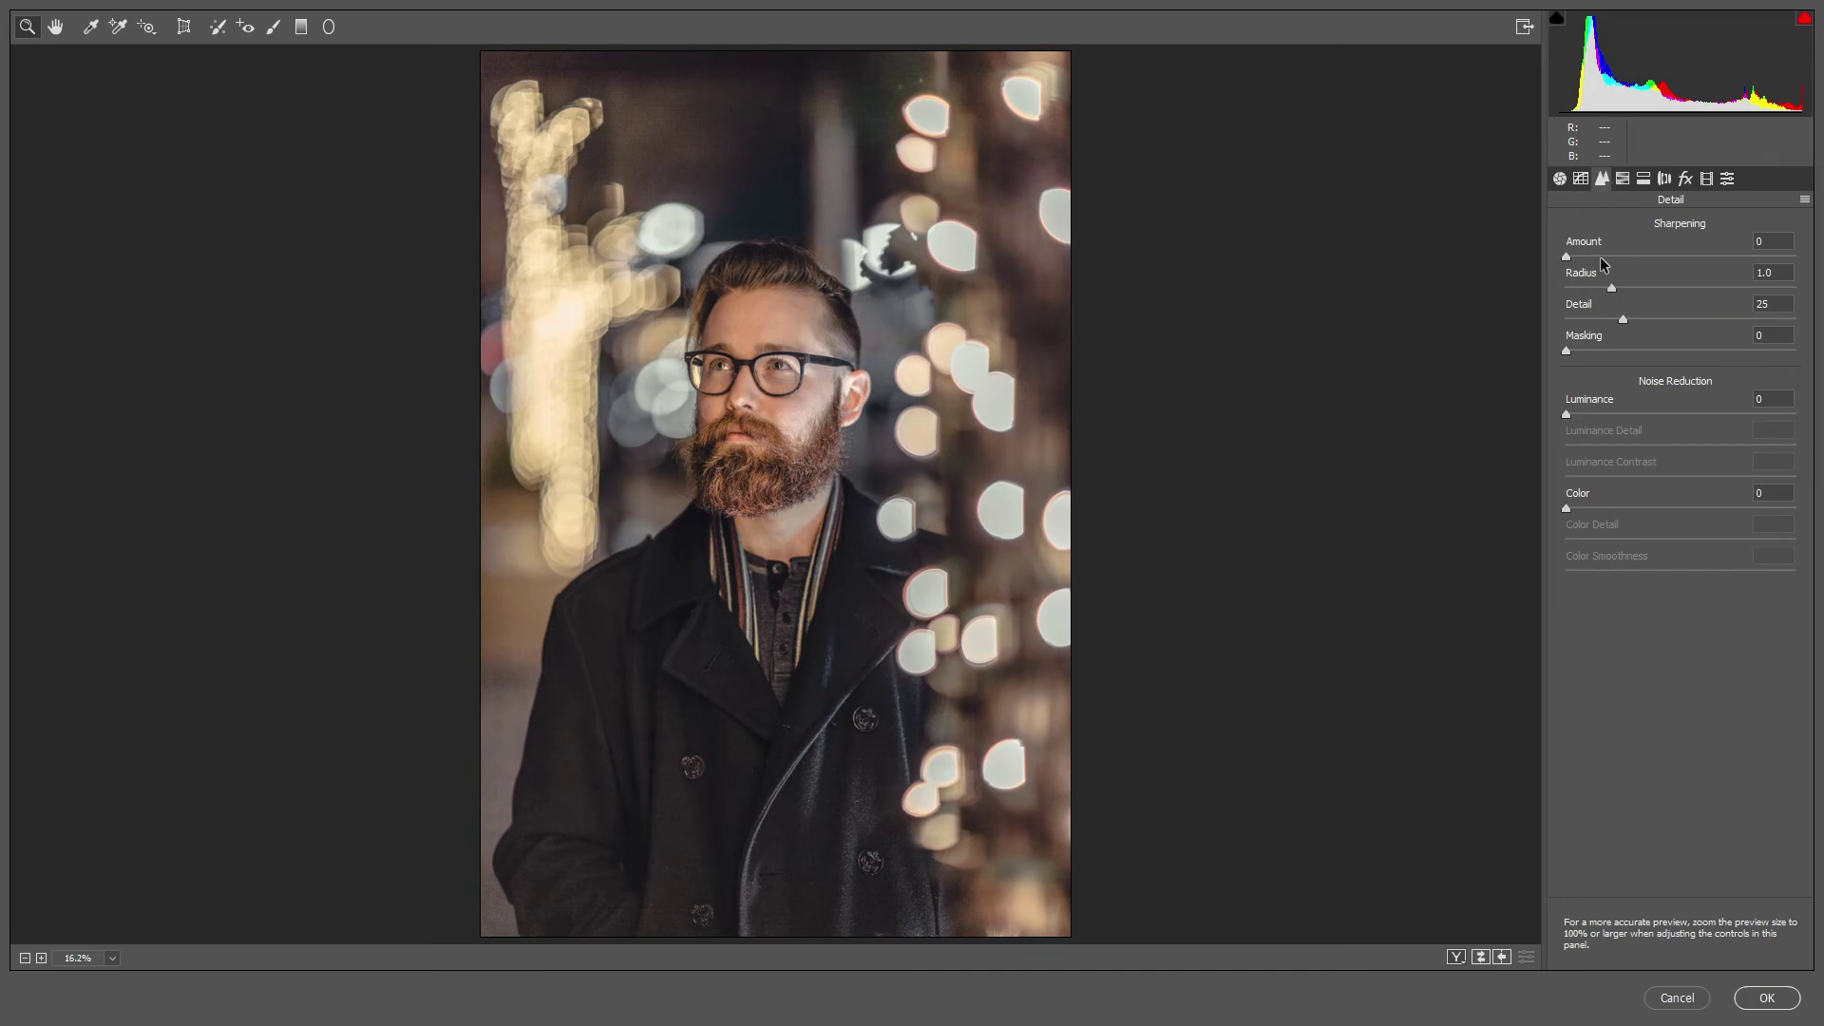
# Set Luminance noise reduction to 27, checking the face zoomed in and out.
pyautogui.click(1626, 414)
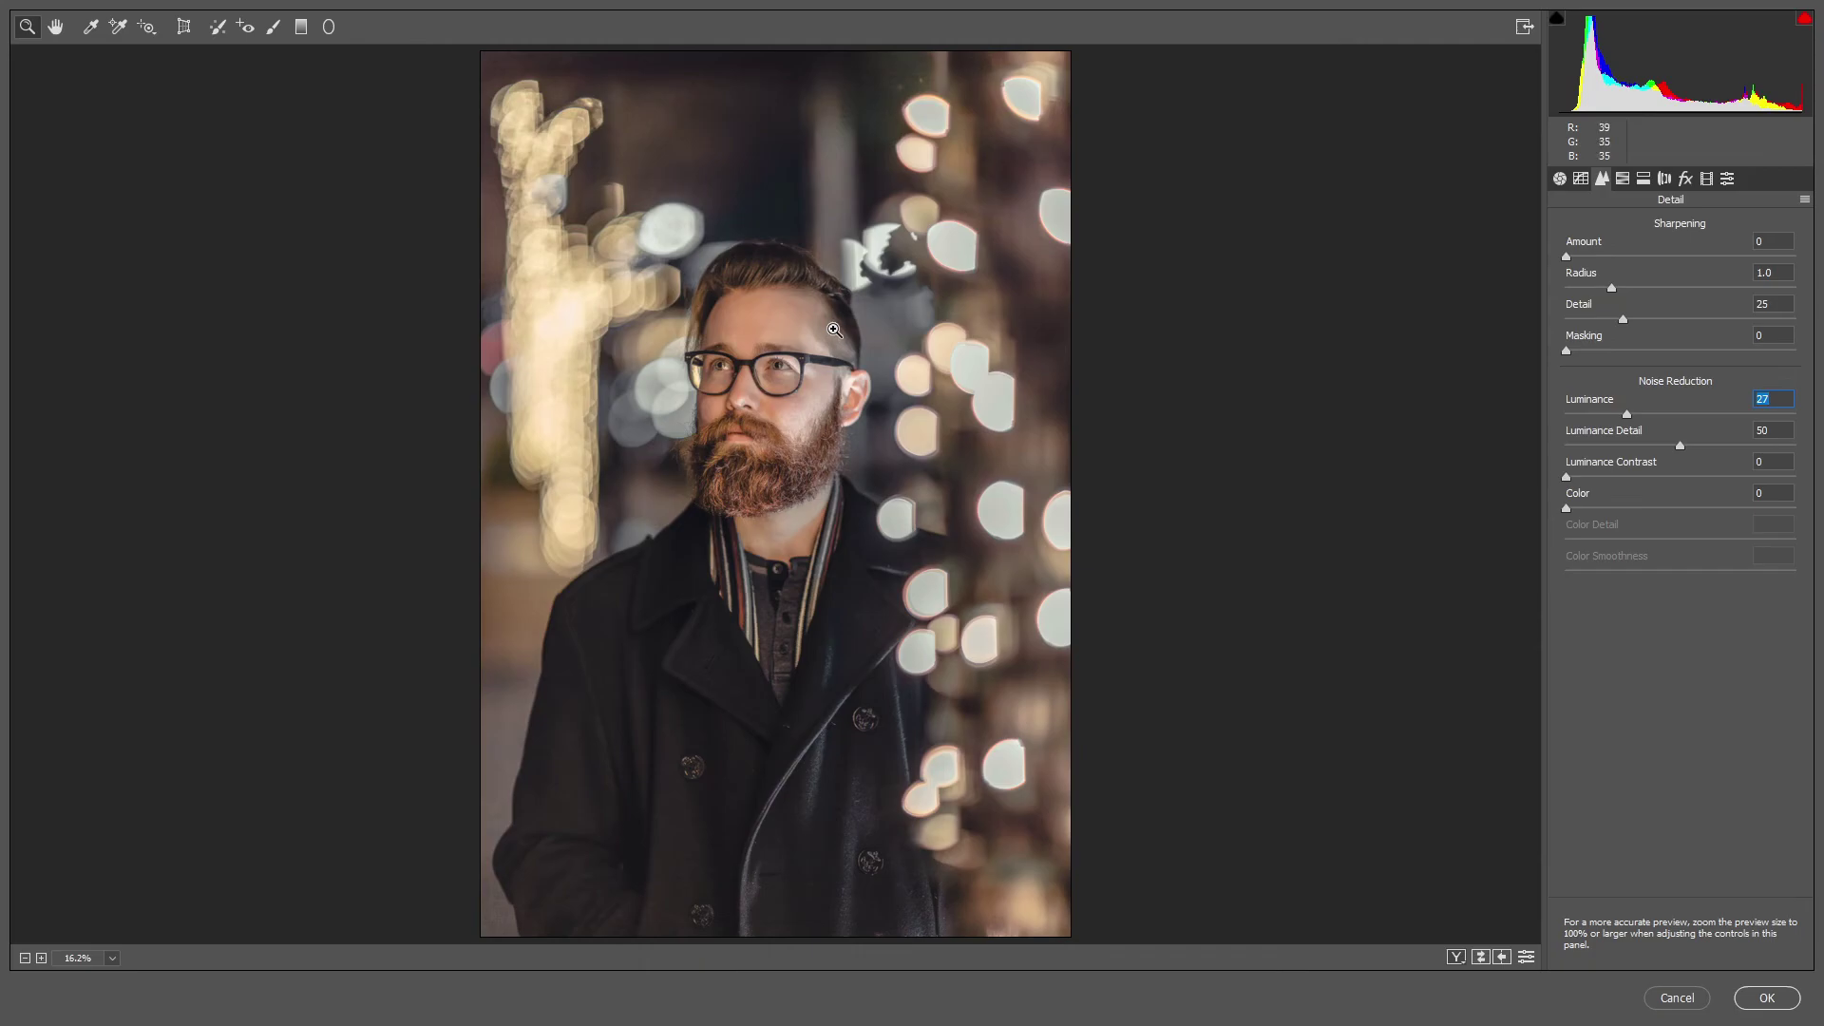
pyautogui.click(760, 381)
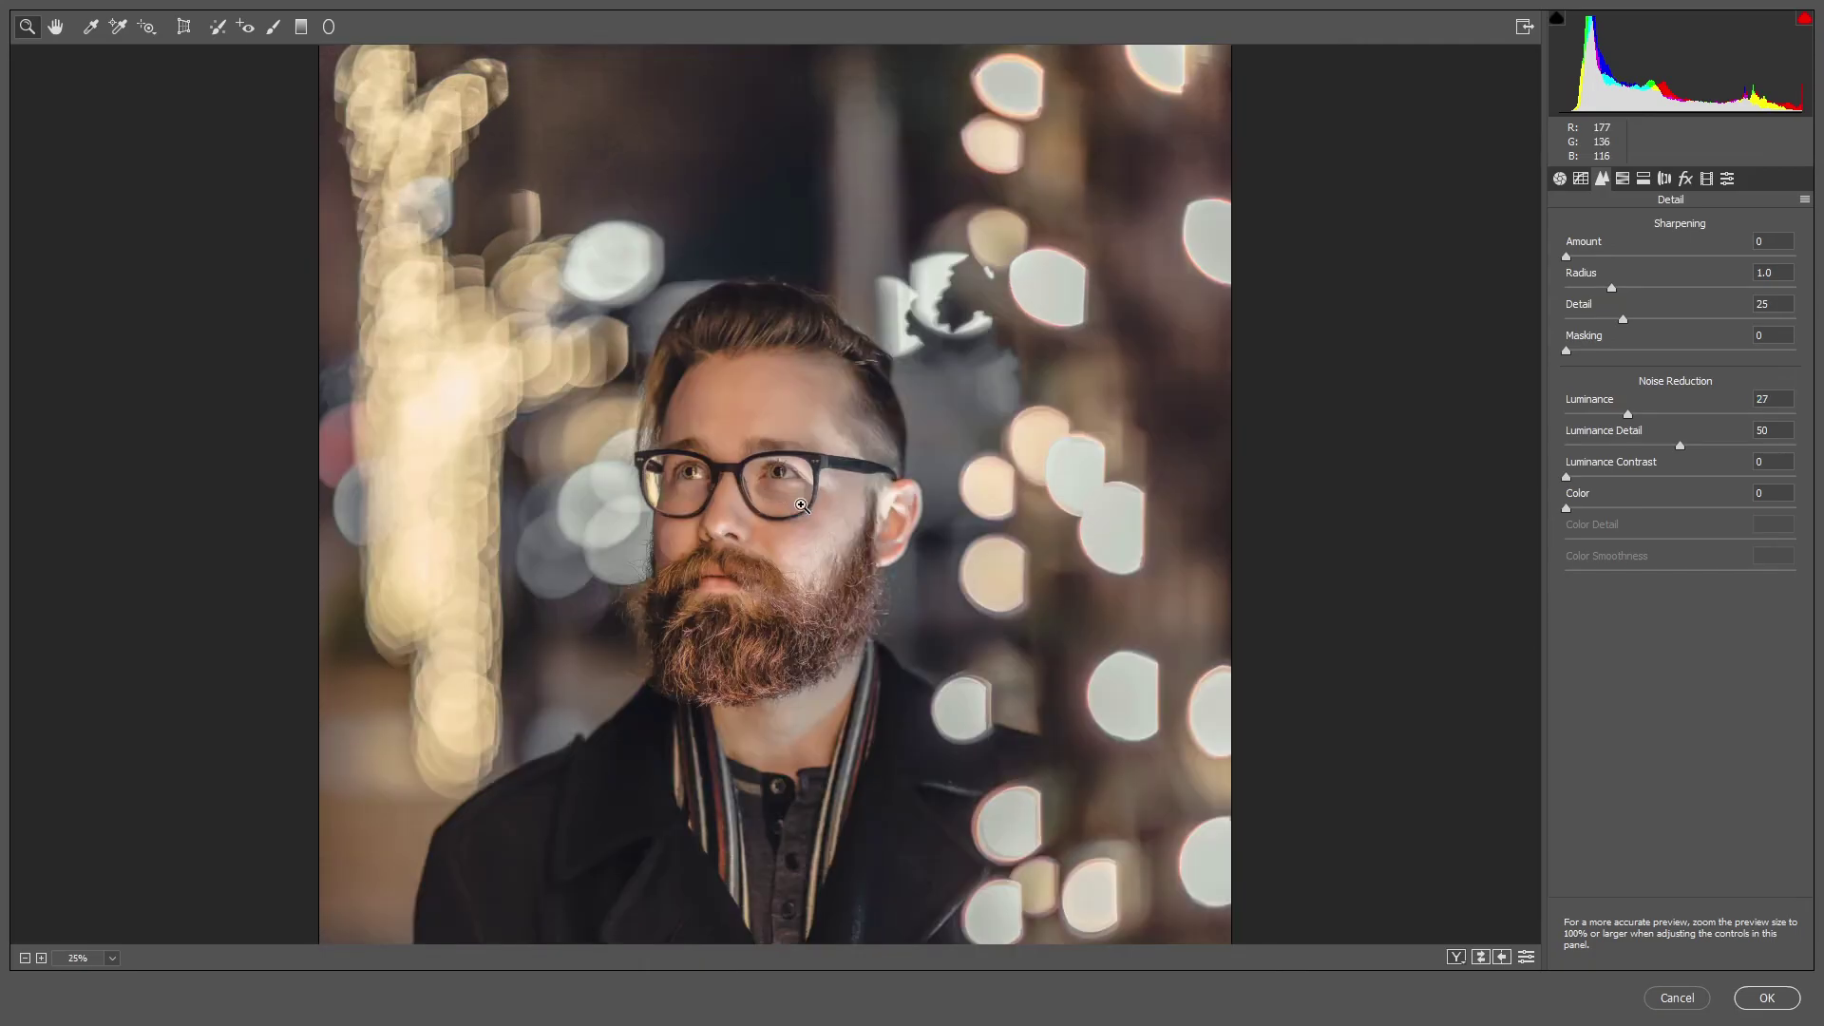
pyautogui.keyDown('alt'); pyautogui.click(806, 516); pyautogui.keyUp('alt')
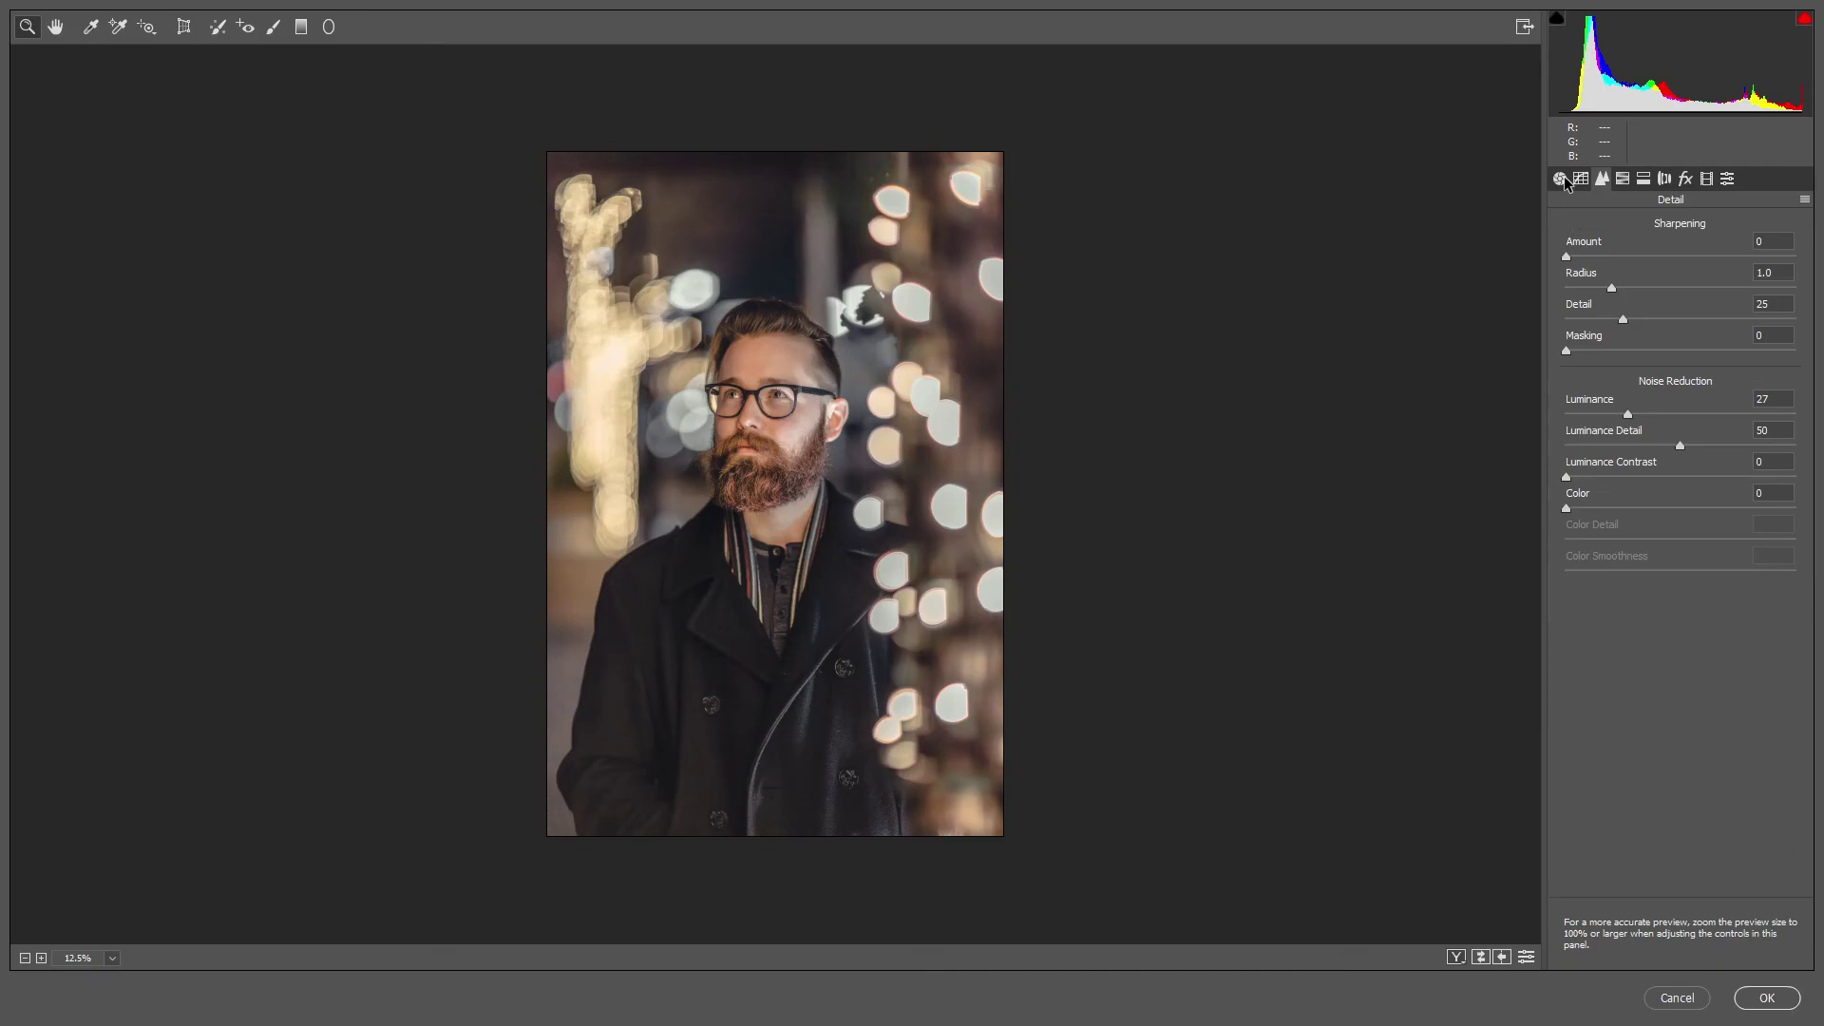
pyautogui.hotkey('ctrl', '+')
pyautogui.hotkey('ctrl', '-')
# Reshape the Red point curve with midpoints, a lowered white point and a lifted black point.
pyautogui.click(1581, 181)
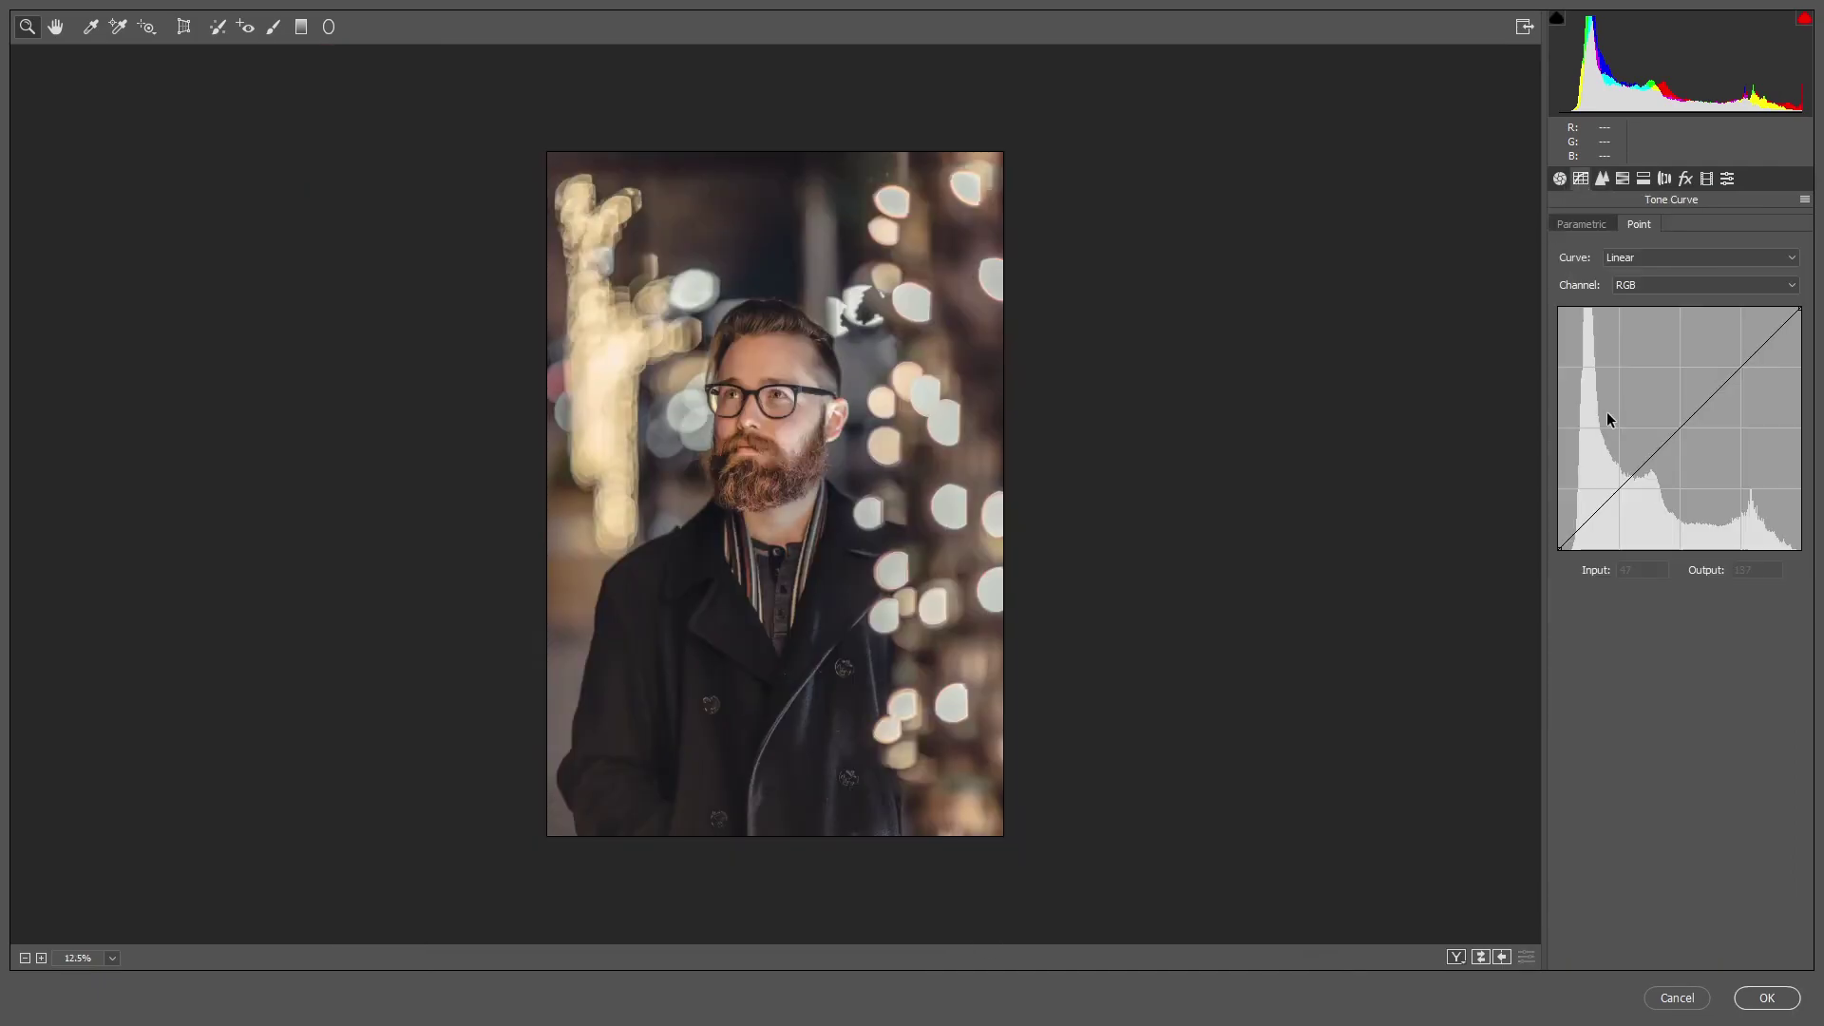
pyautogui.click(1661, 287)
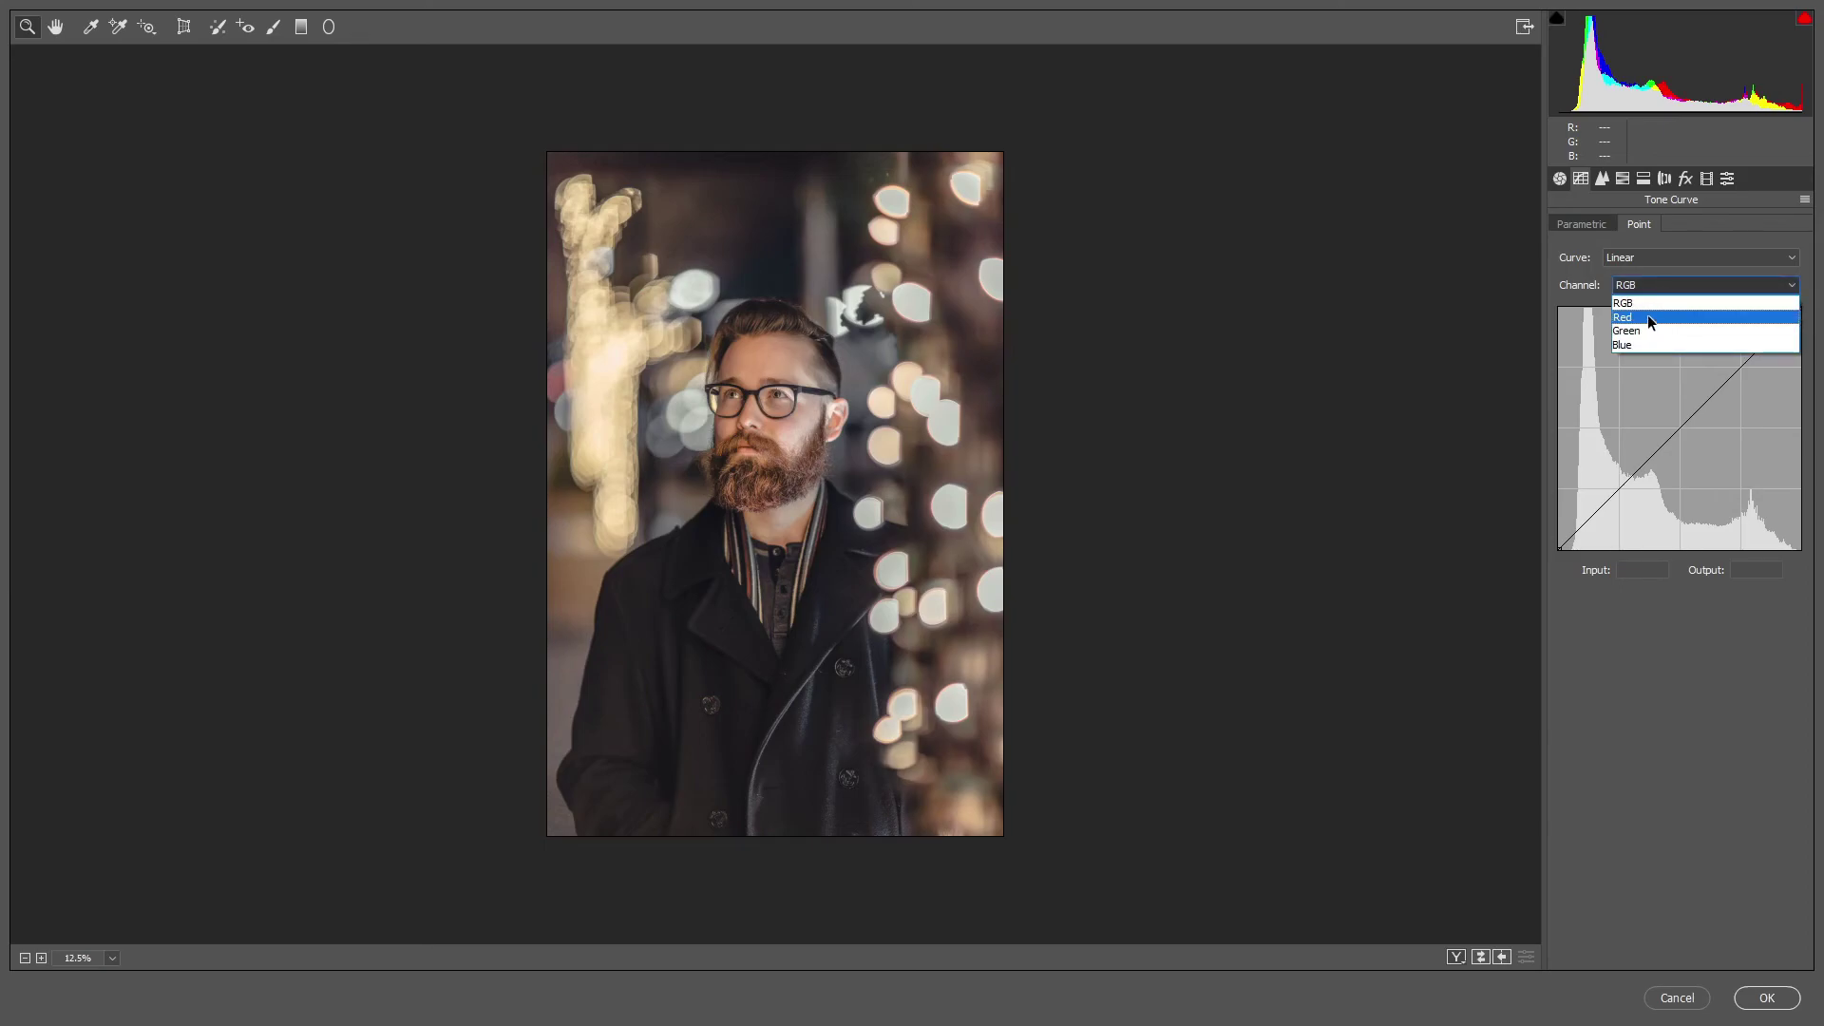
pyautogui.click(1647, 315)
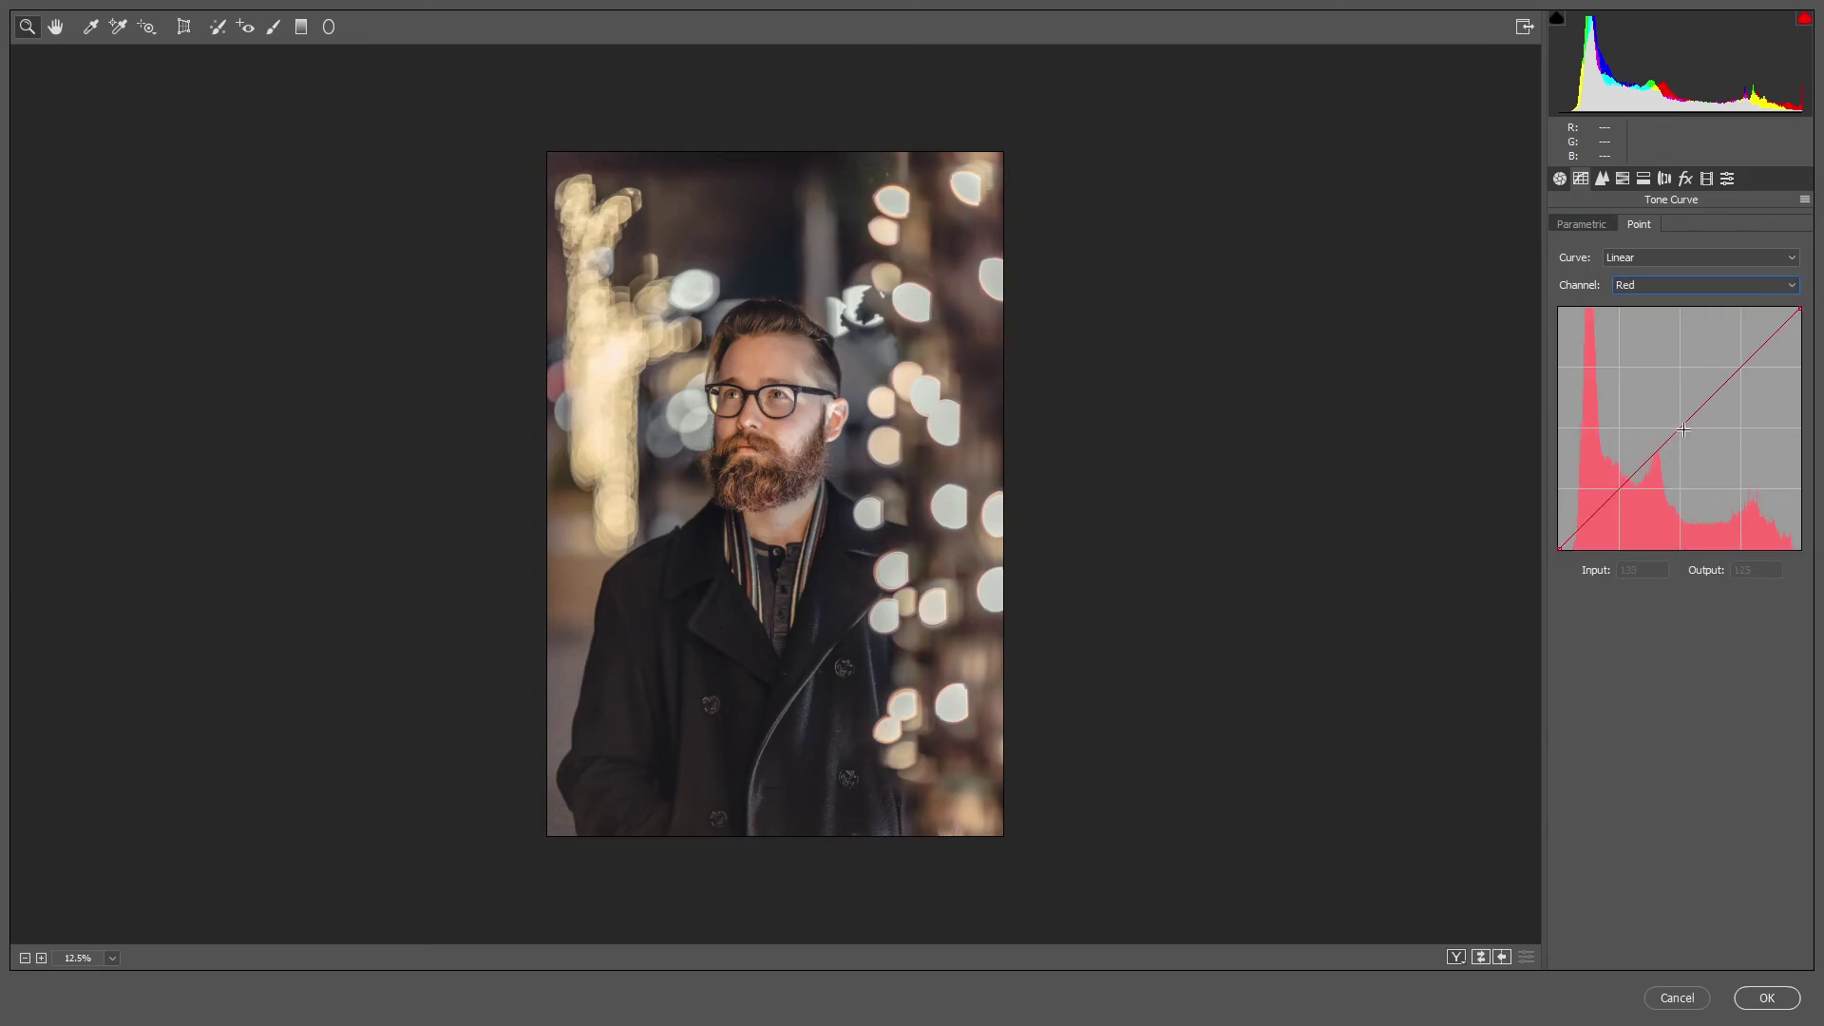
pyautogui.click(1740, 366)
pyautogui.moveTo(1799, 310); pyautogui.dragTo(1812, 331)
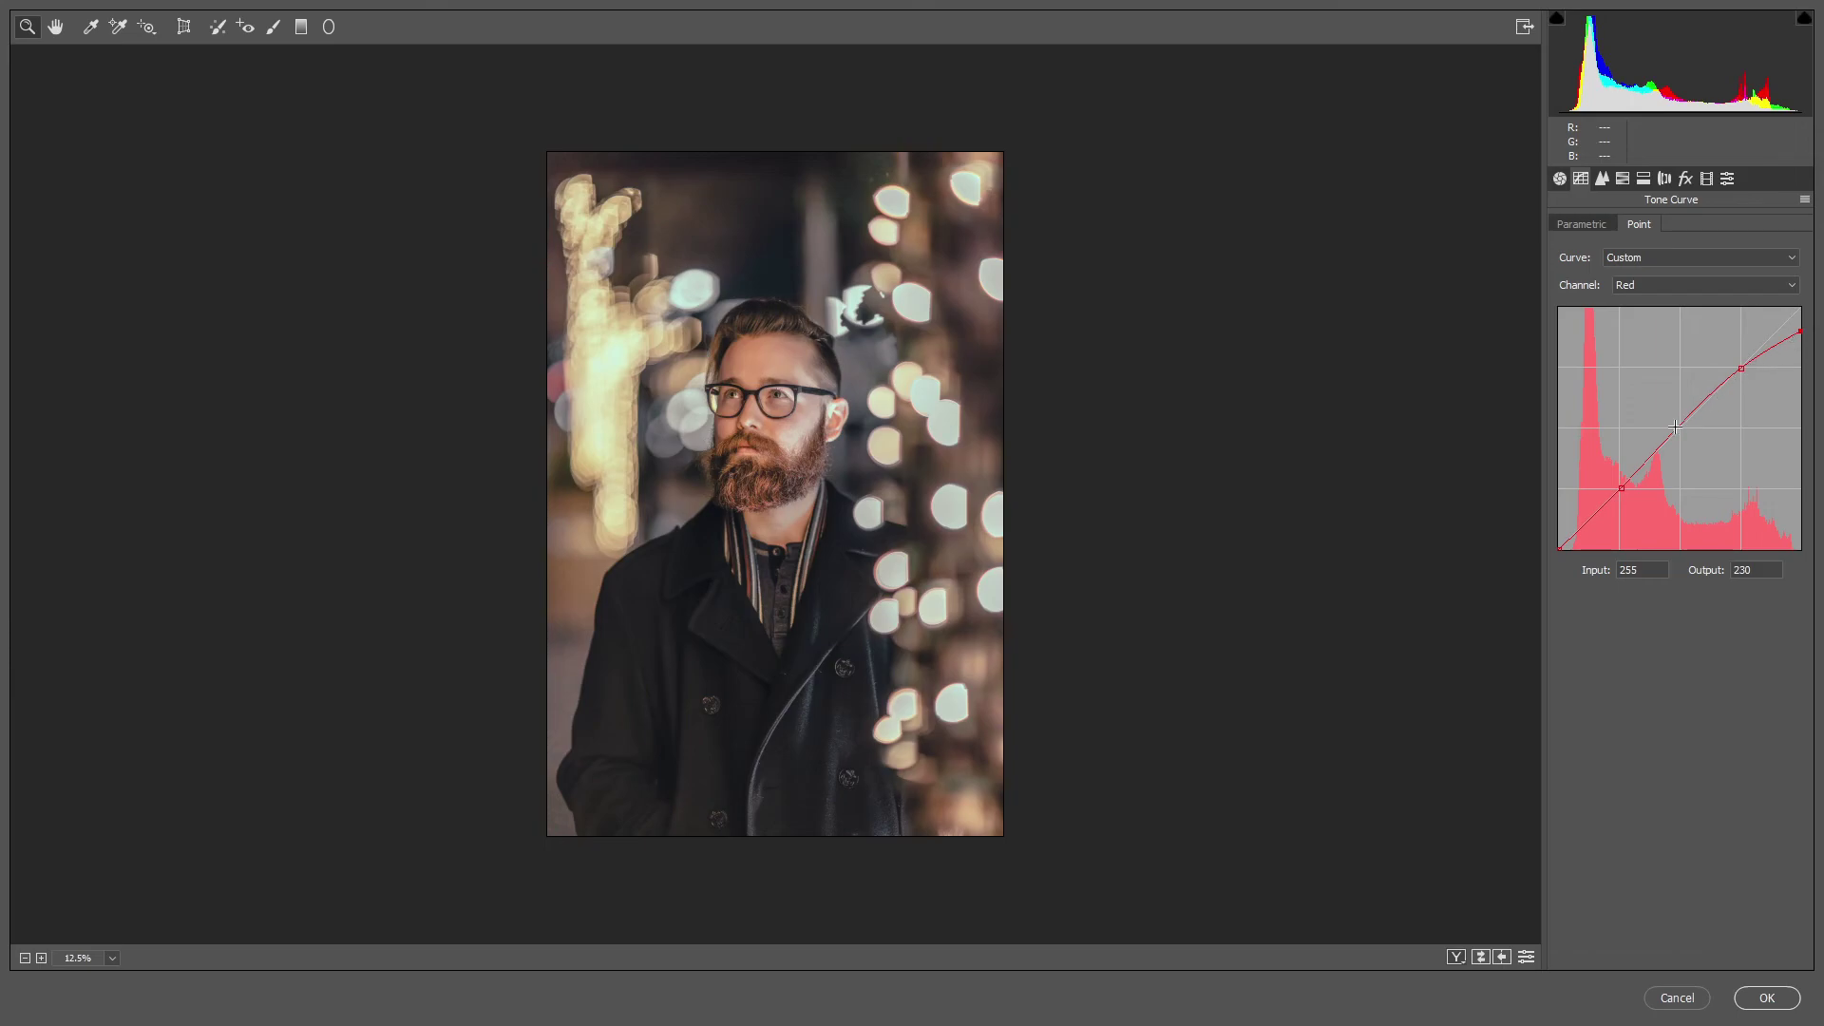
pyautogui.moveTo(1672, 434); pyautogui.dragTo(1679, 427)
pyautogui.moveTo(1560, 549); pyautogui.dragTo(1549, 540)
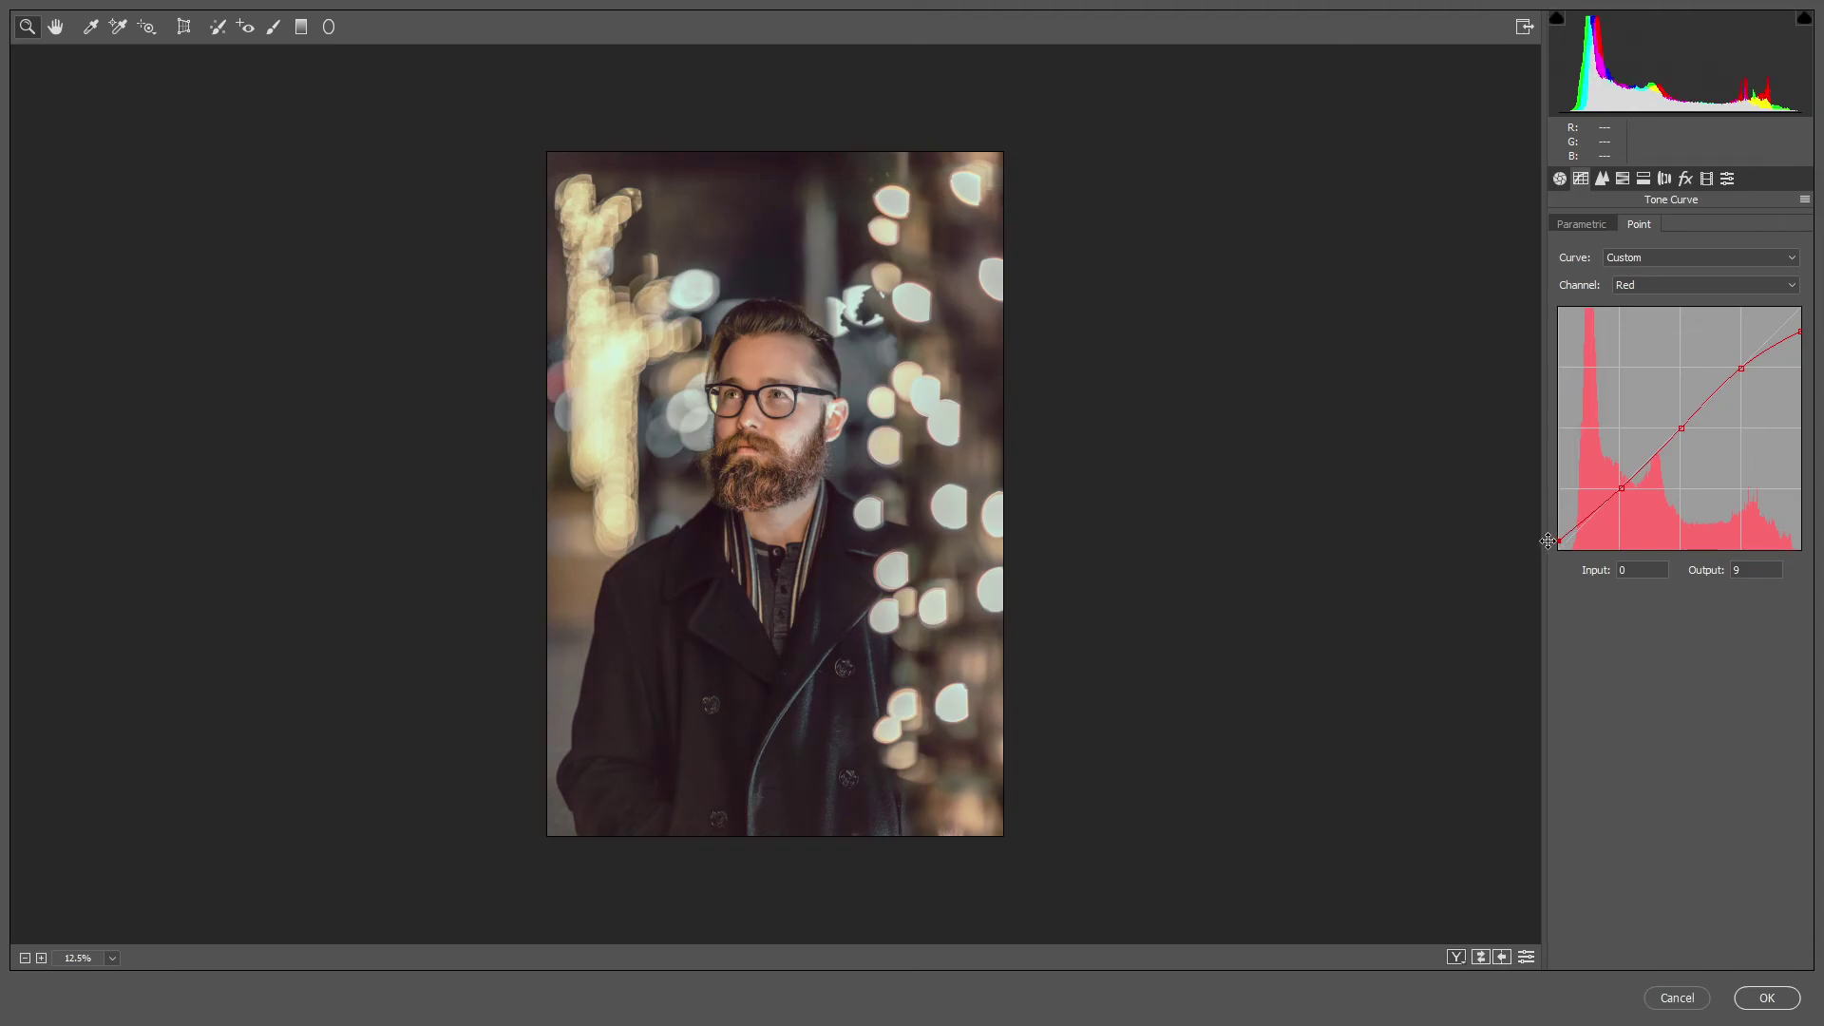
# Set the Blue curve black point to 17 and white point to 241.
pyautogui.click(1658, 287)
pyautogui.click(1634, 346)
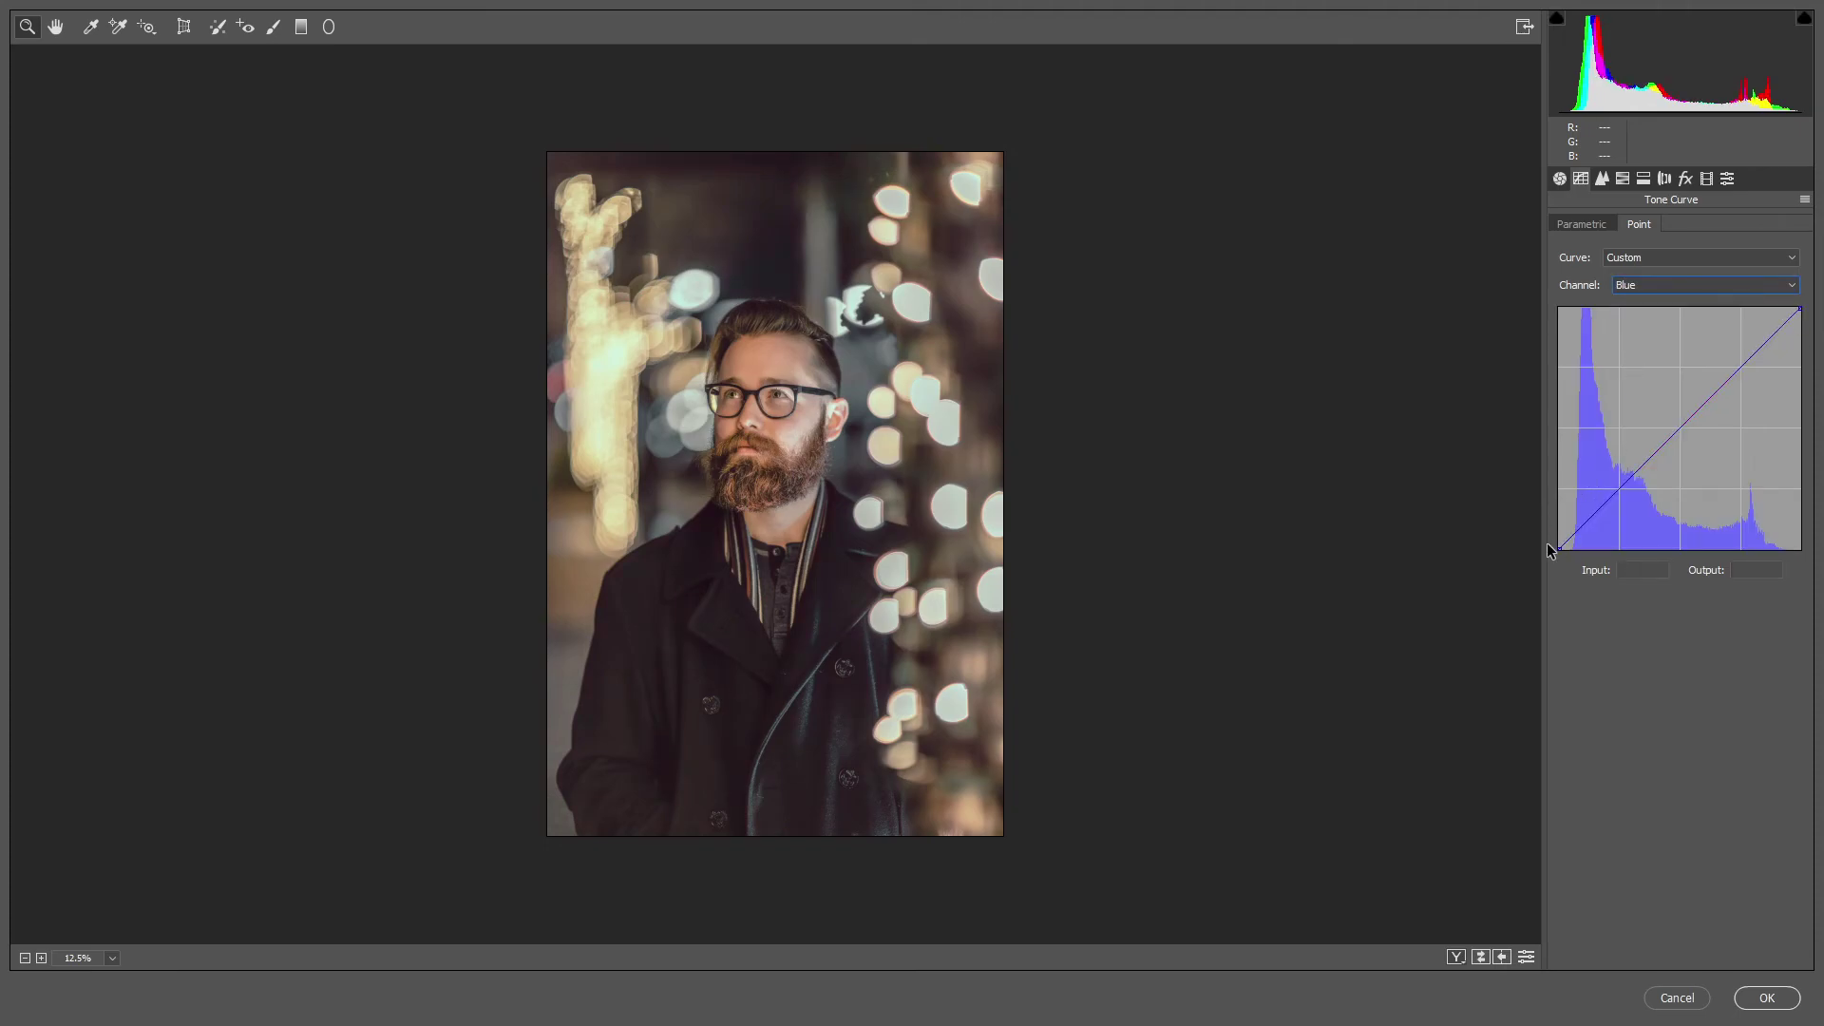
pyautogui.moveTo(1558, 551); pyautogui.dragTo(1553, 543)
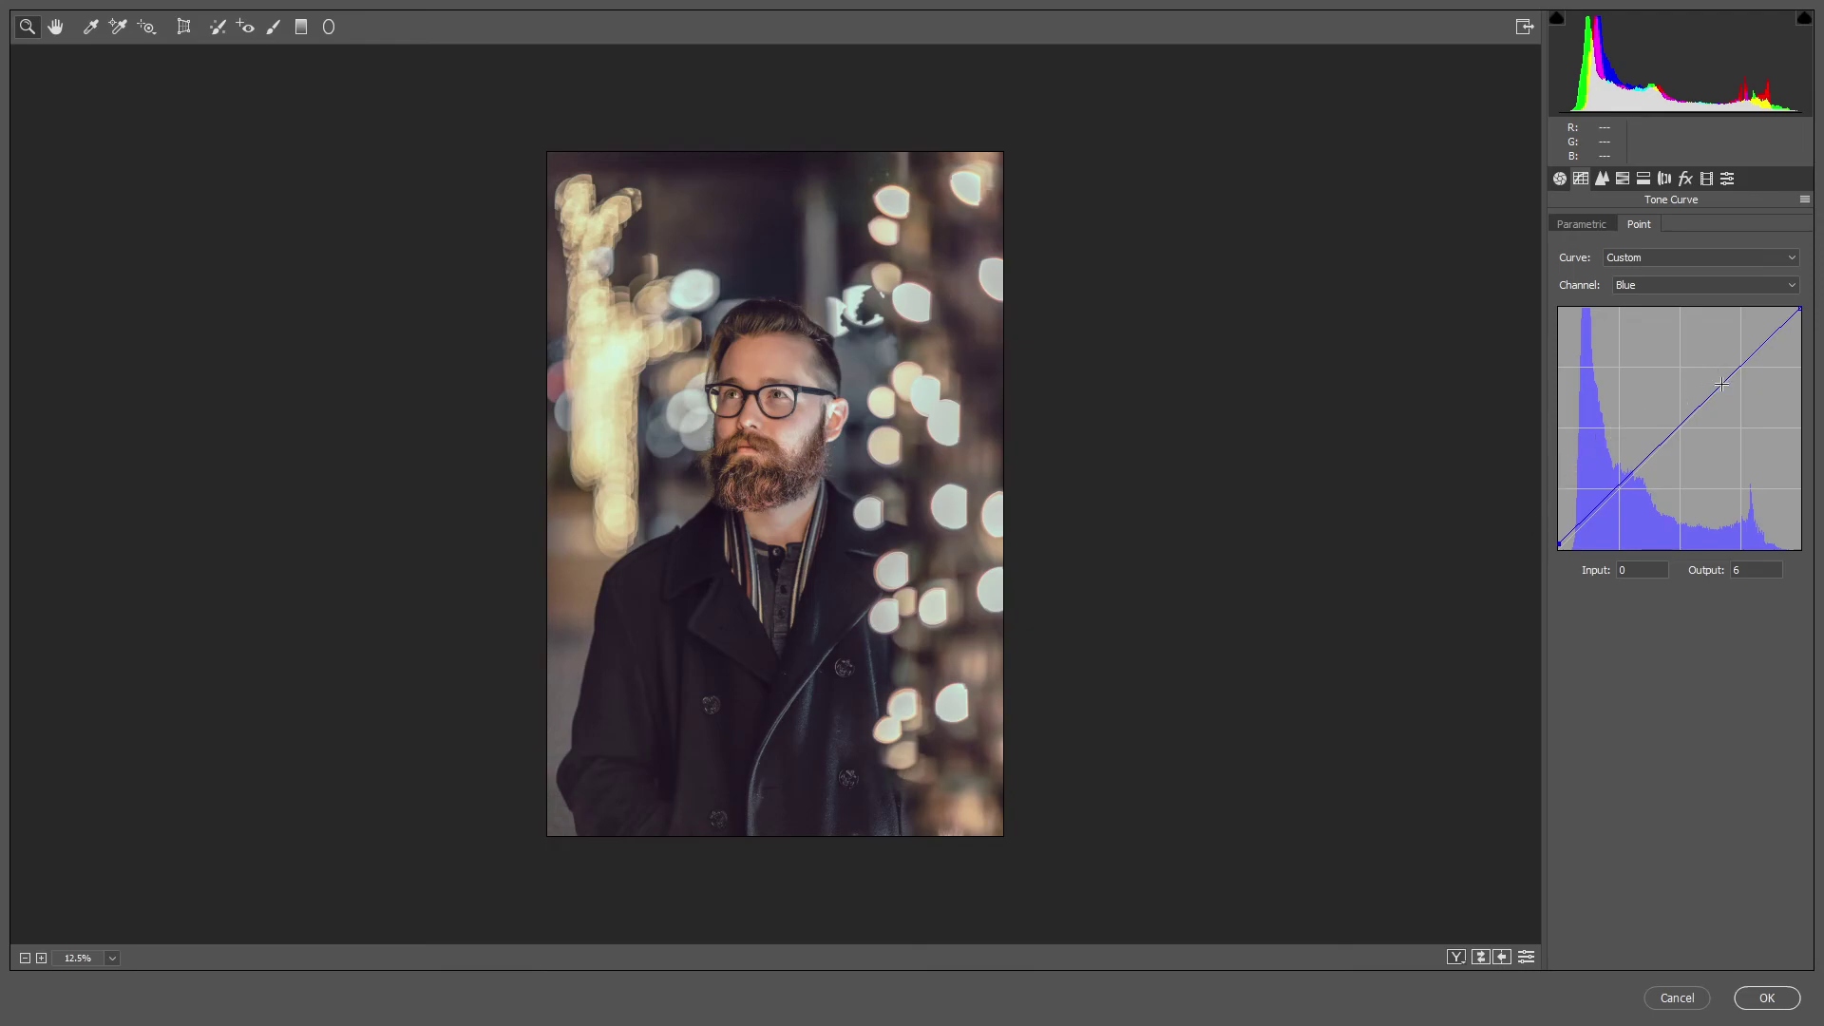
pyautogui.moveTo(1800, 309); pyautogui.dragTo(1806, 321)
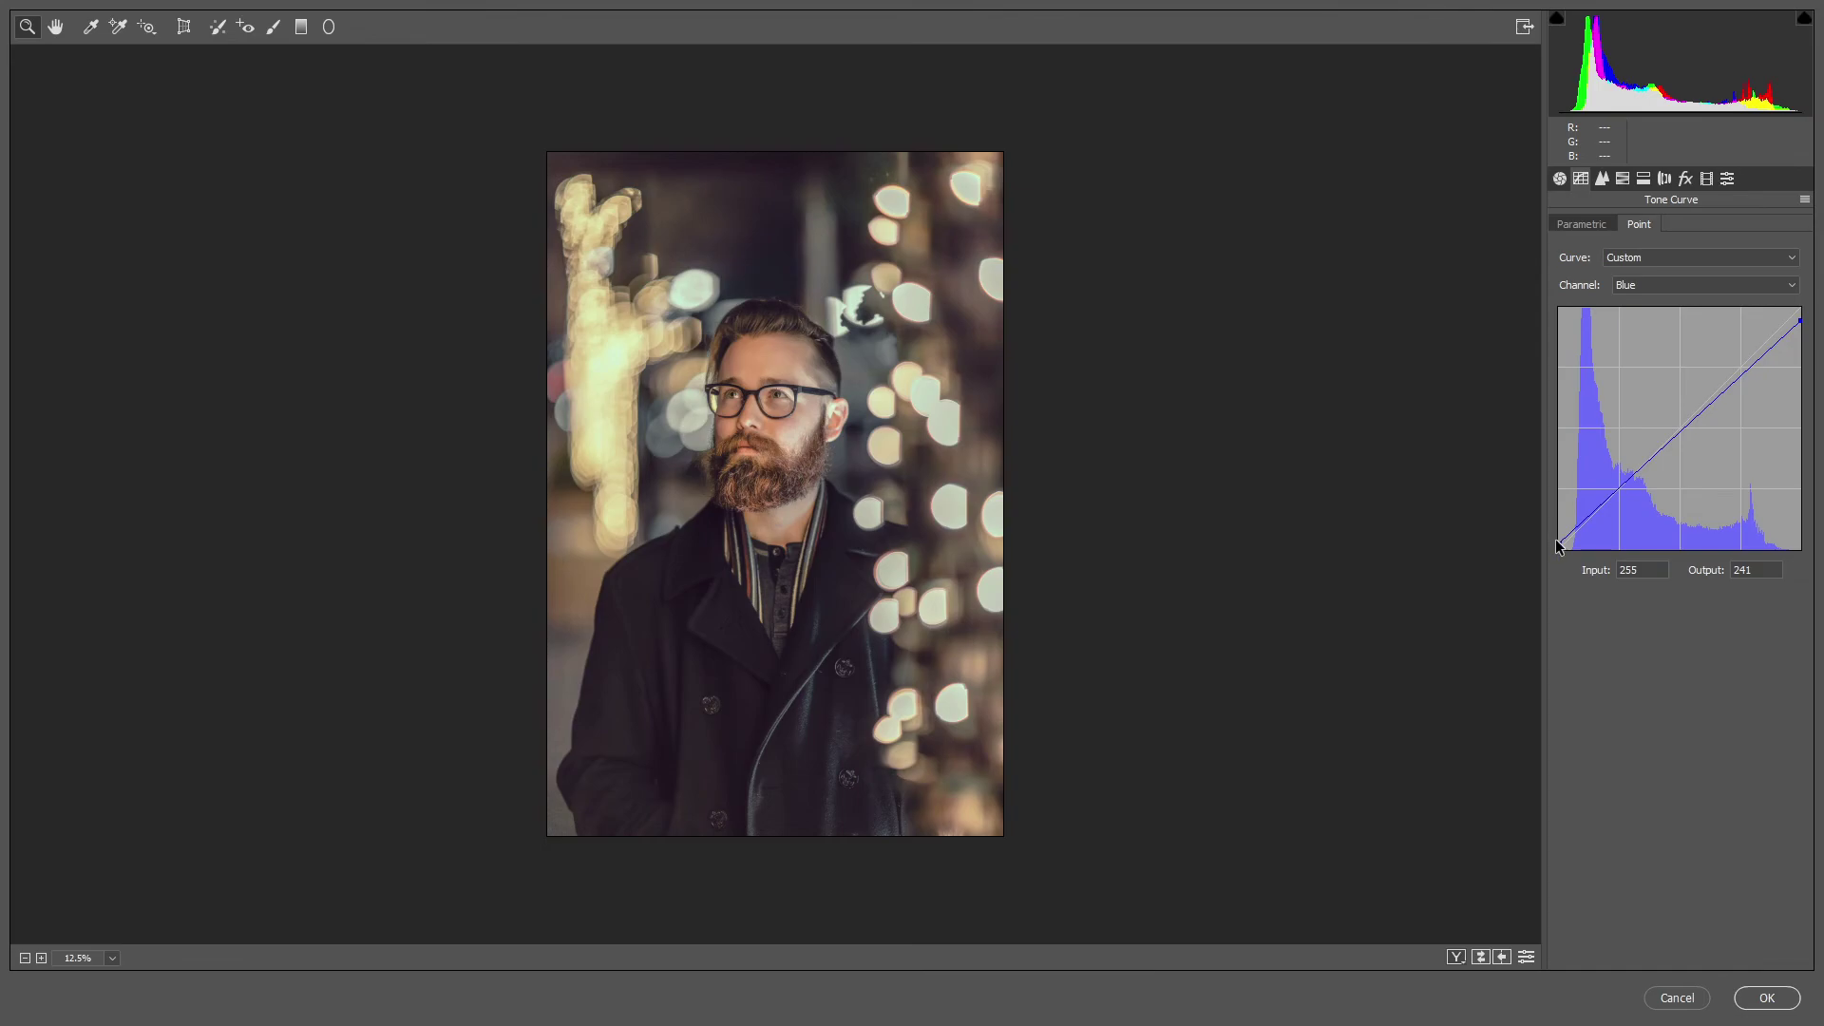
pyautogui.moveTo(1559, 544); pyautogui.dragTo(1551, 533)
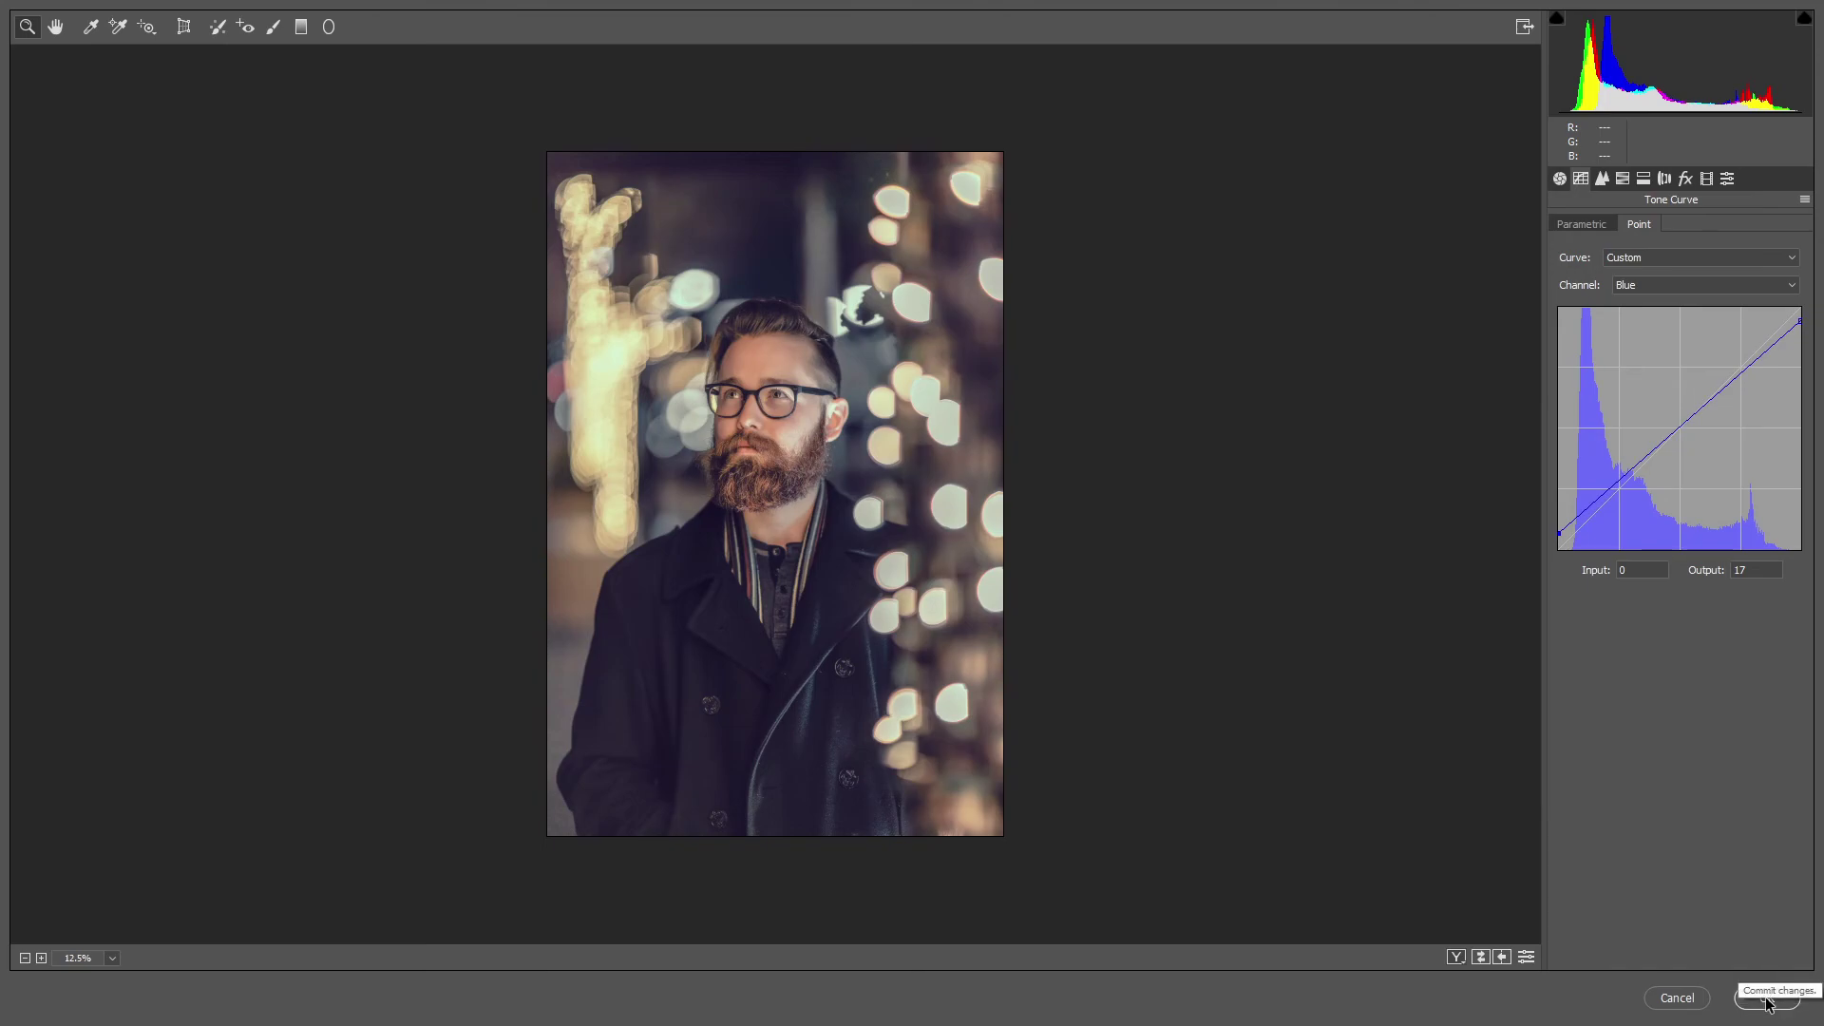
# Compare Before/After, then apply the Camera Raw grade to the photo.
pyautogui.click(1485, 960)
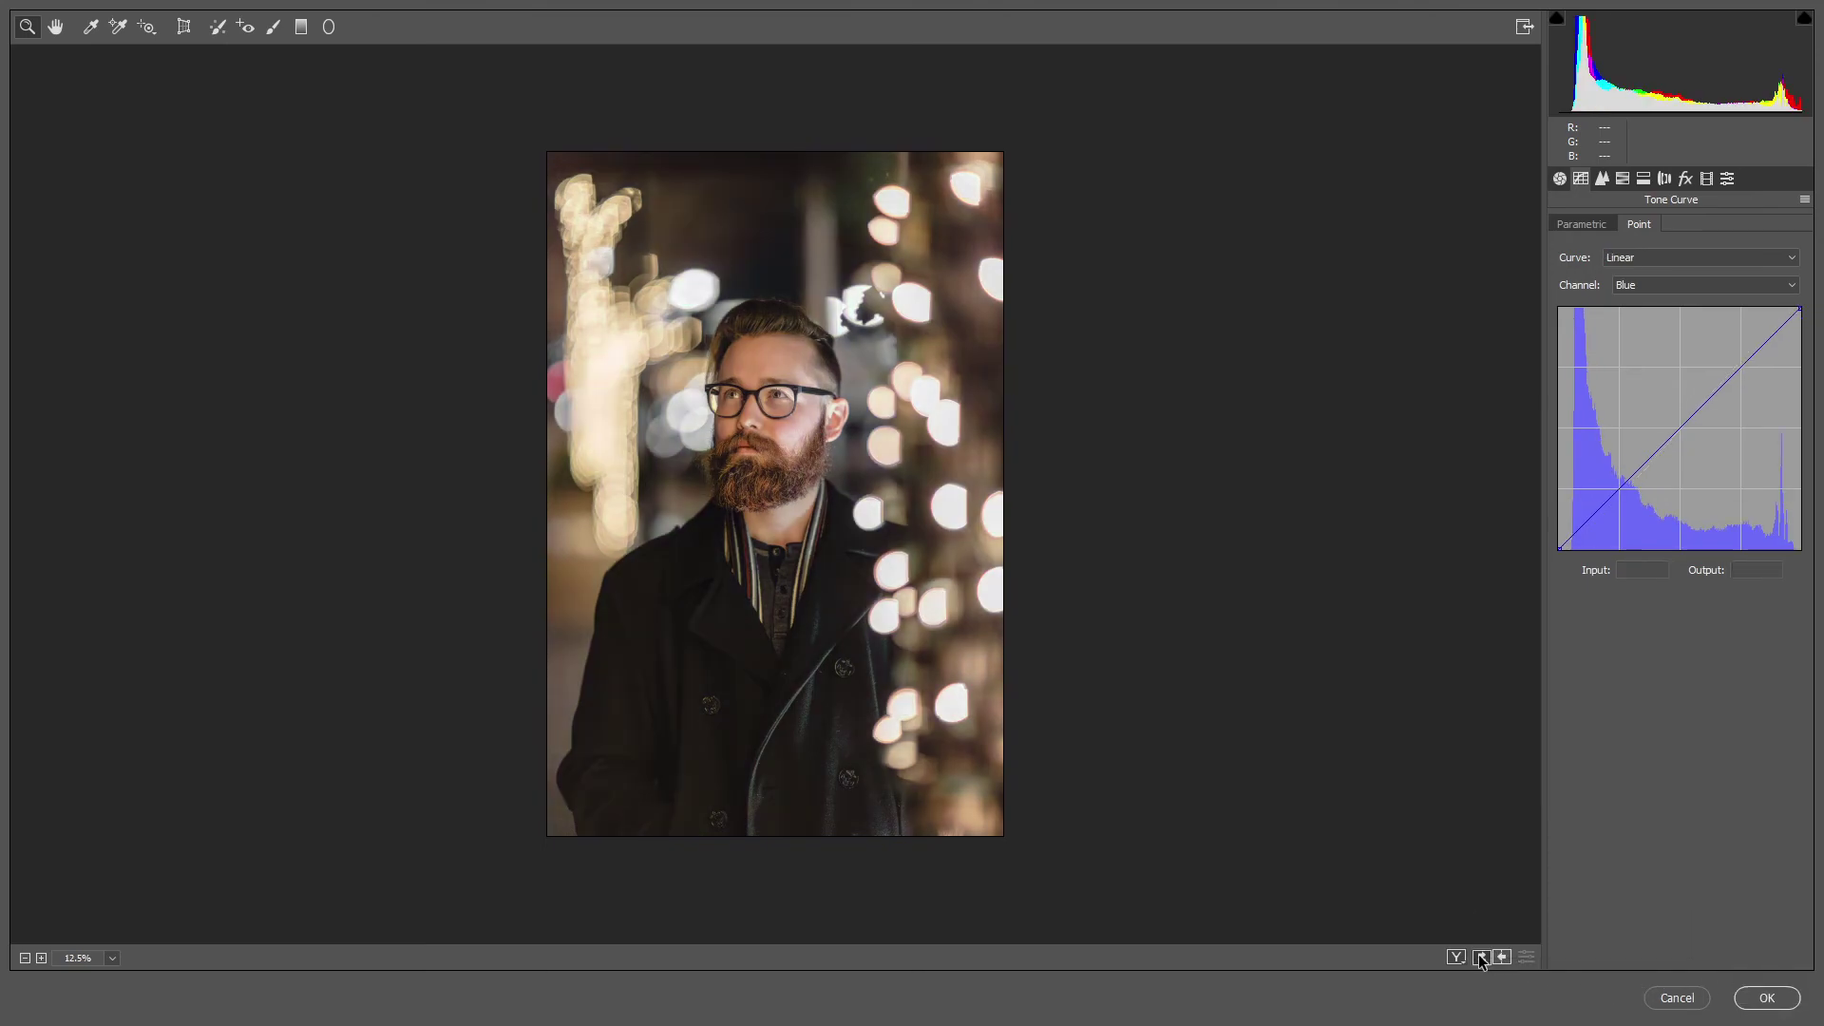
pyautogui.click(1482, 957)
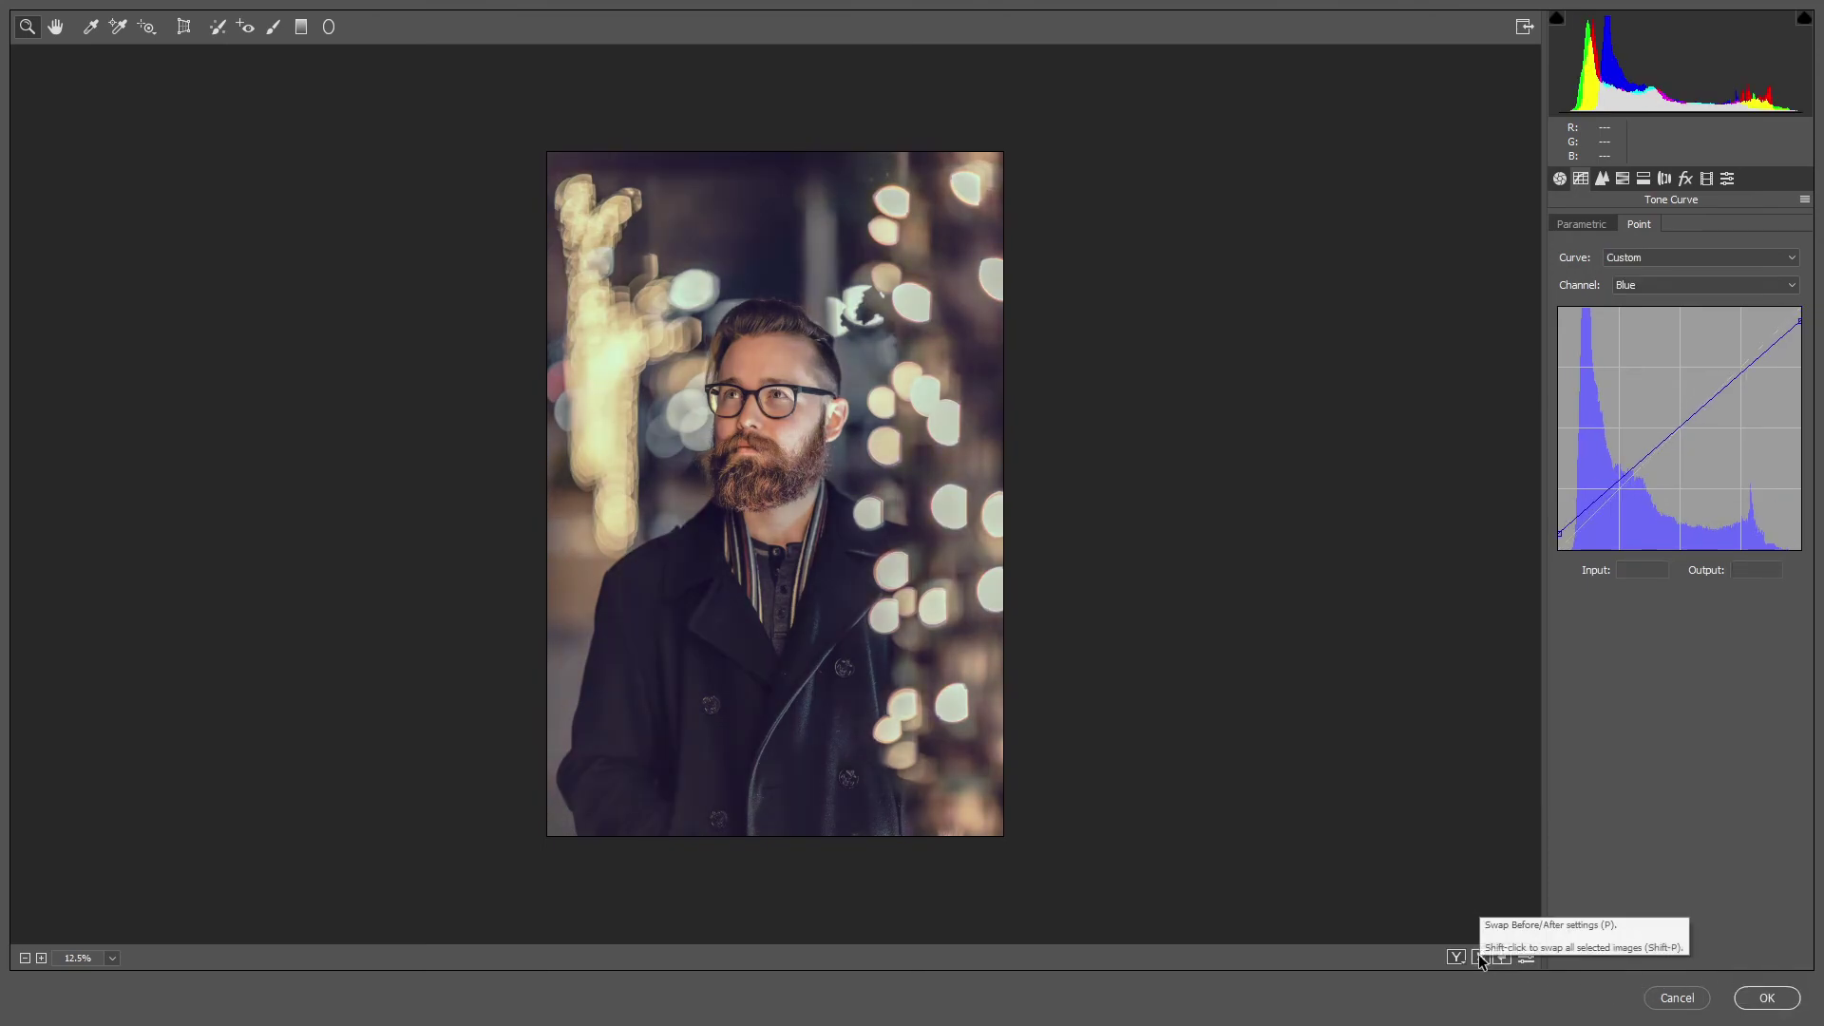
pyautogui.click(1765, 999)
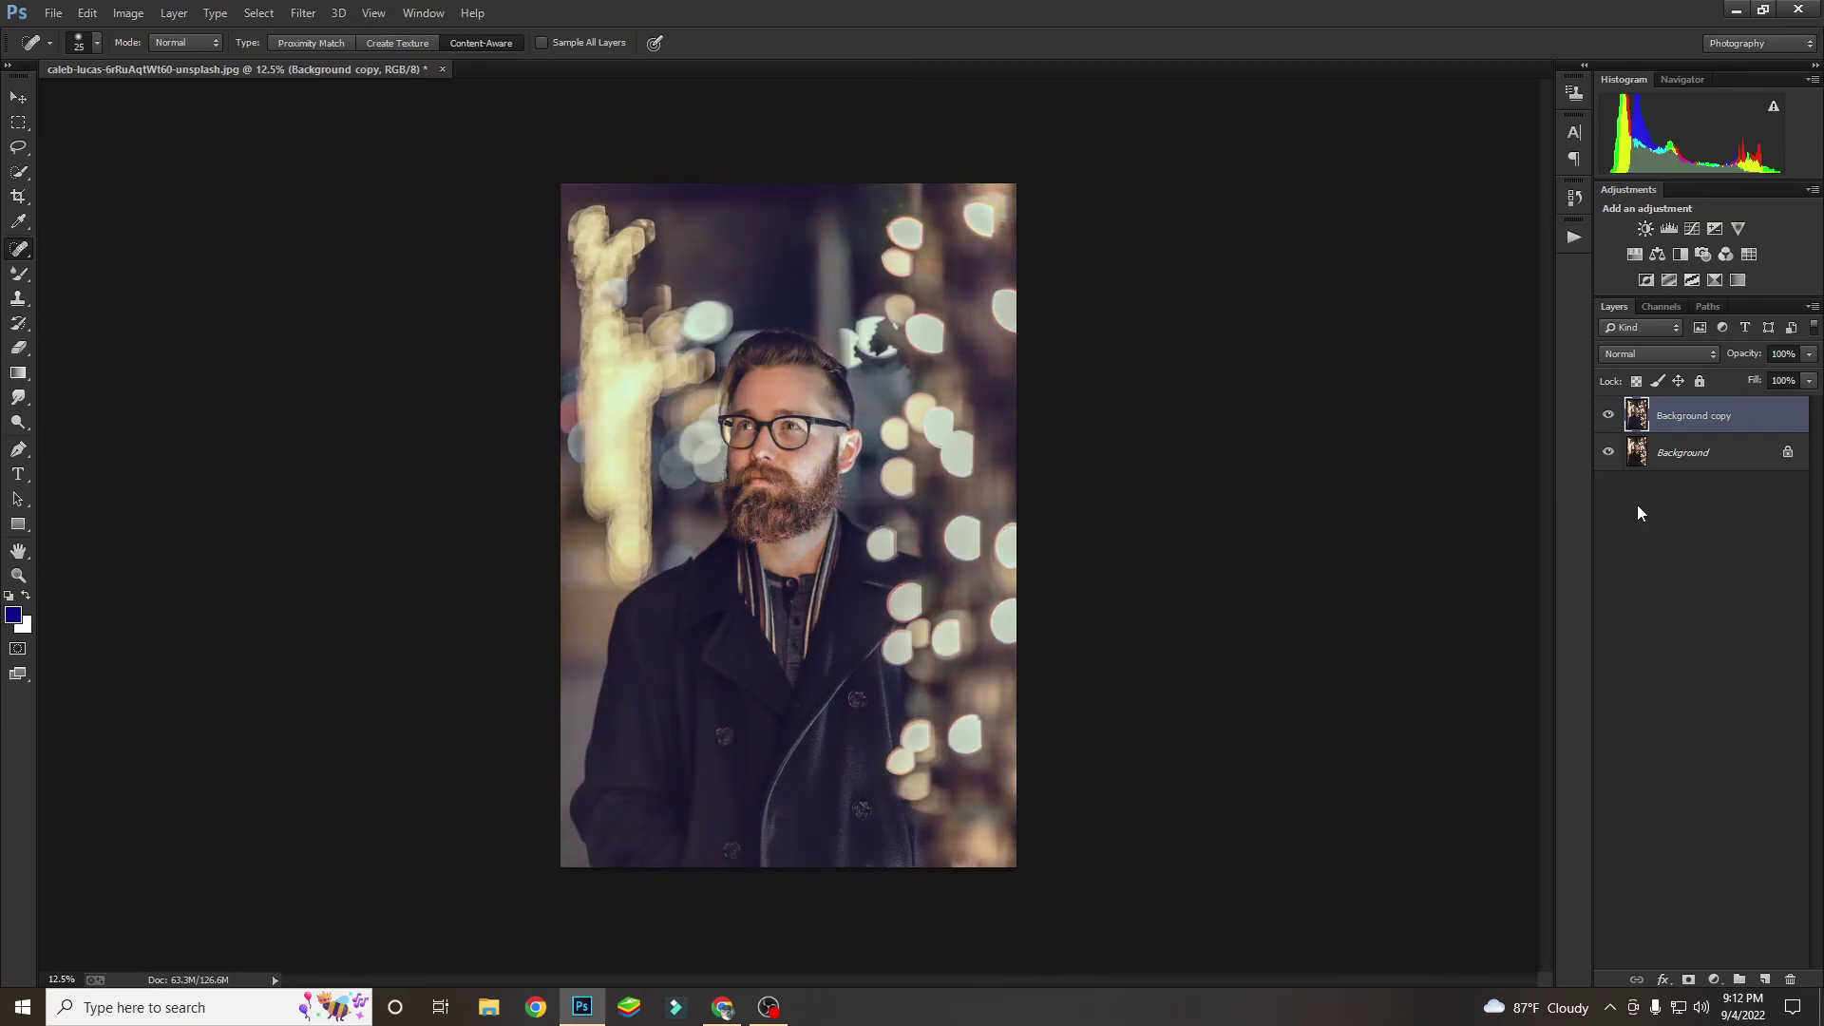
# Flatten the graded image and duplicate the Background layer into a Background copy.
pyautogui.rightClick(1637, 449)
pyautogui.click(1680, 602)
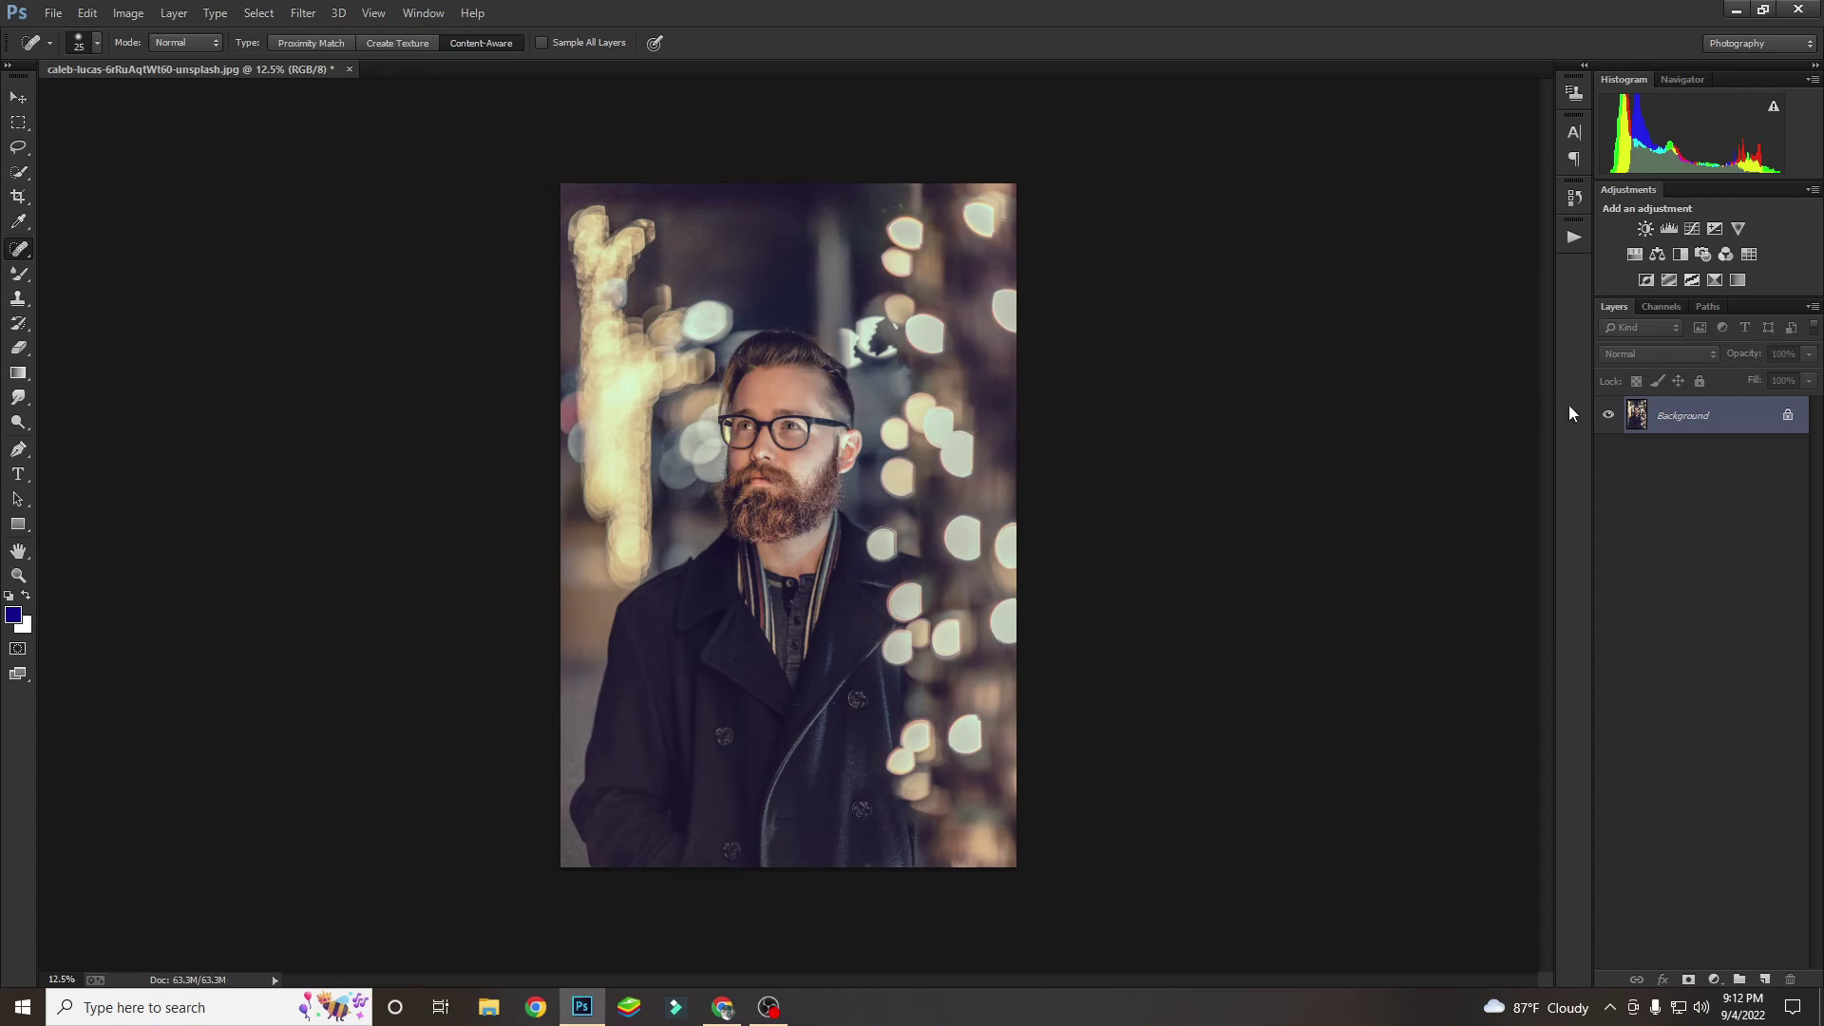
pyautogui.moveTo(1710, 414); pyautogui.dragTo(1764, 980)
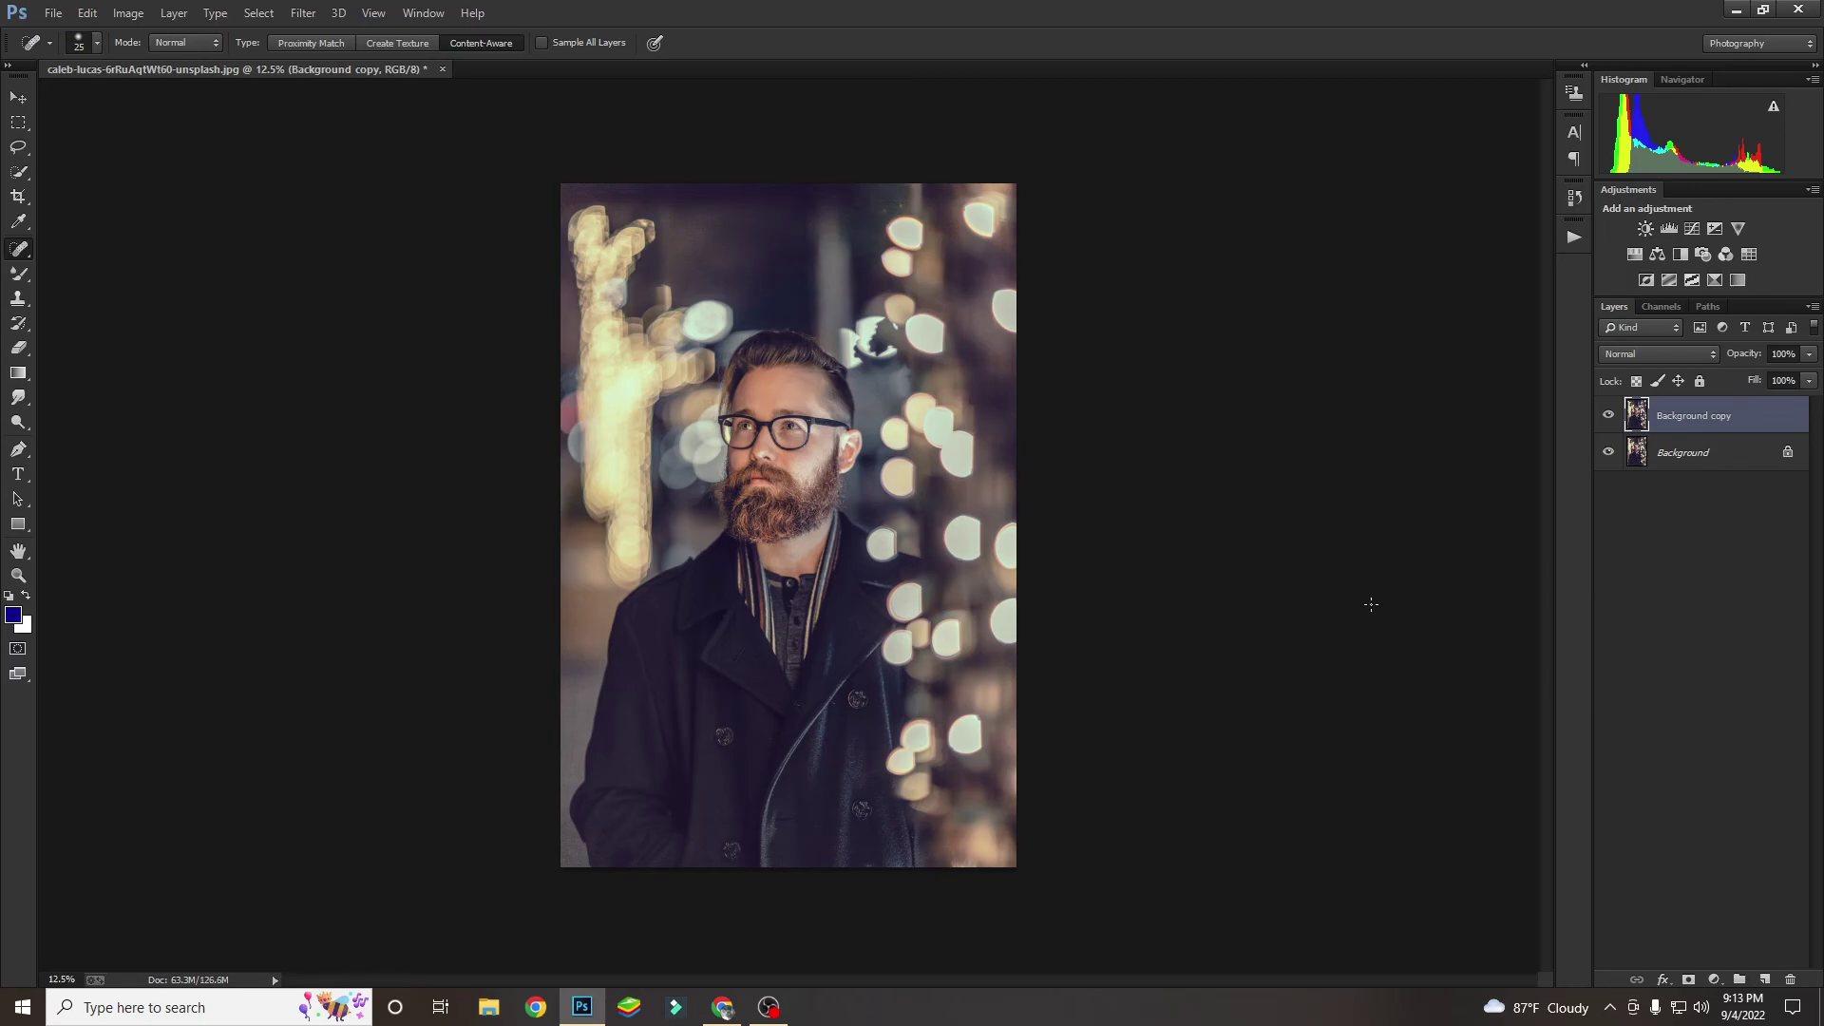
# With the Mixer Brush at size 250, blend the cheek skin below the glasses.
pyautogui.click(15, 279)
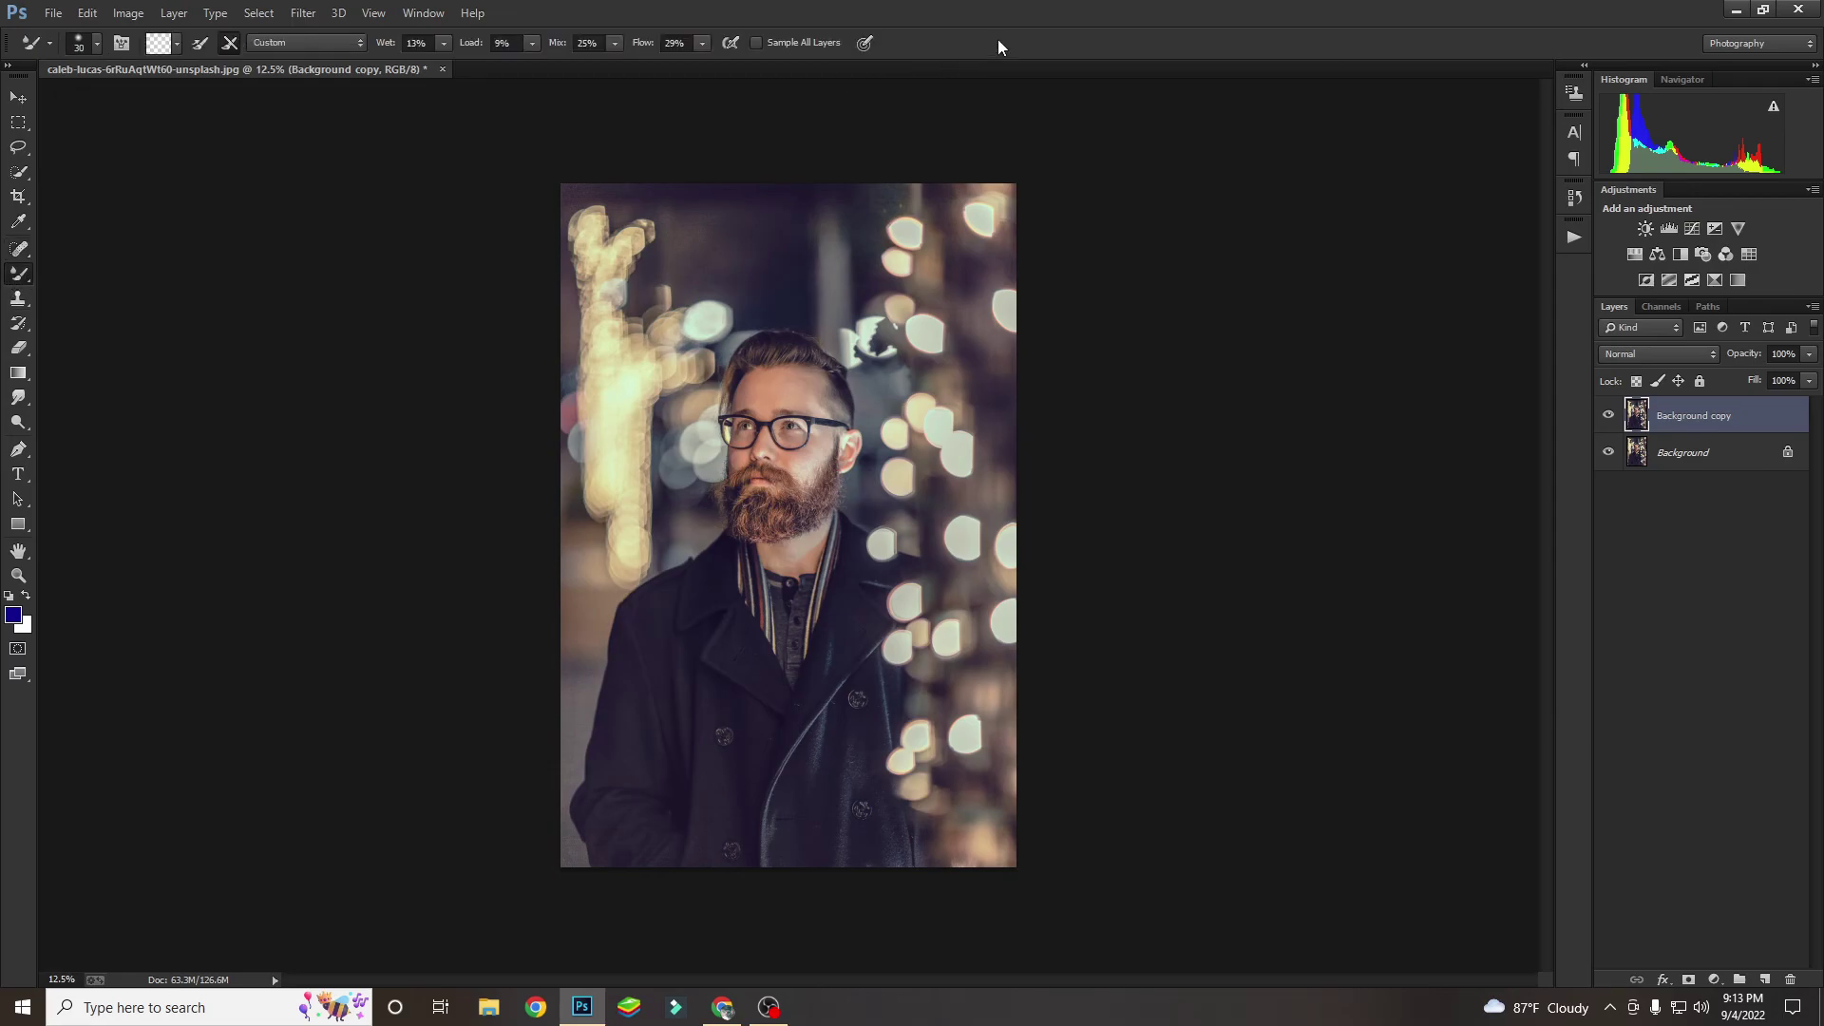
pyautogui.scroll(1, 836, 456)
pyautogui.scroll(1, 855, 475)
pyautogui.scroll(1, 874, 484)
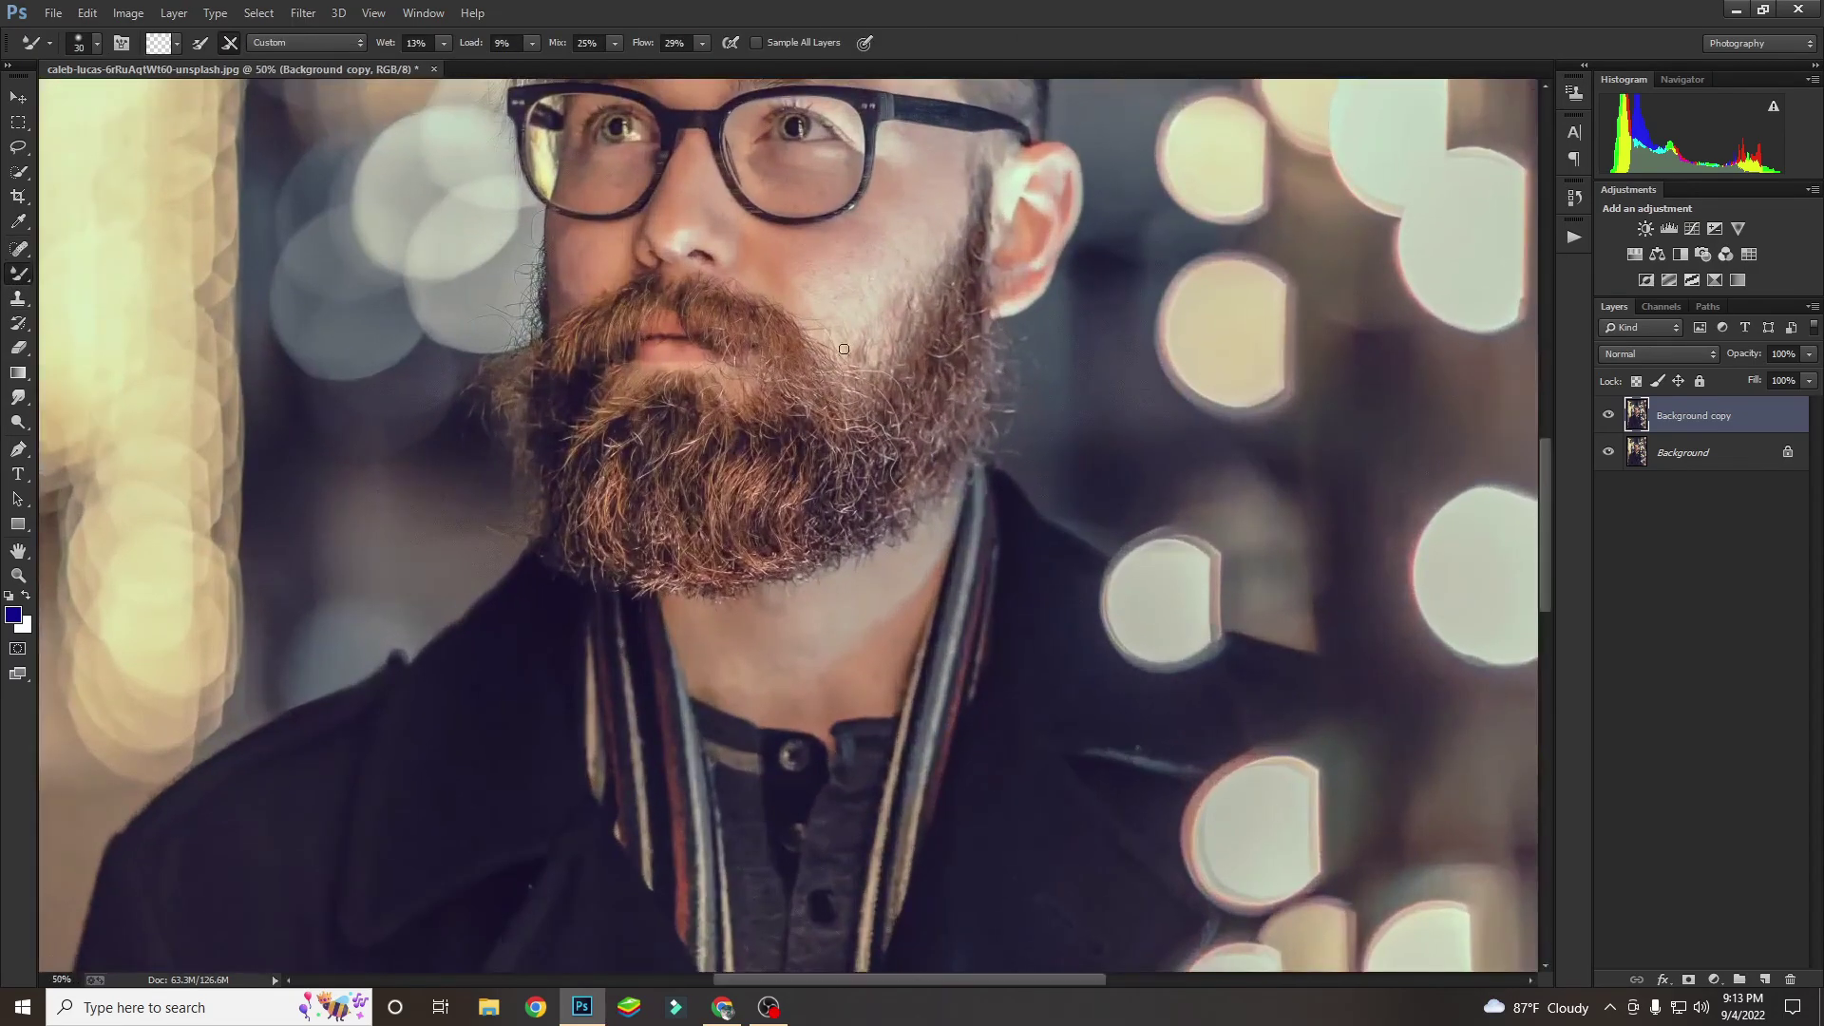
pyautogui.scroll(1, 885, 495)
pyautogui.moveTo(885, 495); pyautogui.dragTo(878, 513)
pyautogui.scroll(1, 881, 509)
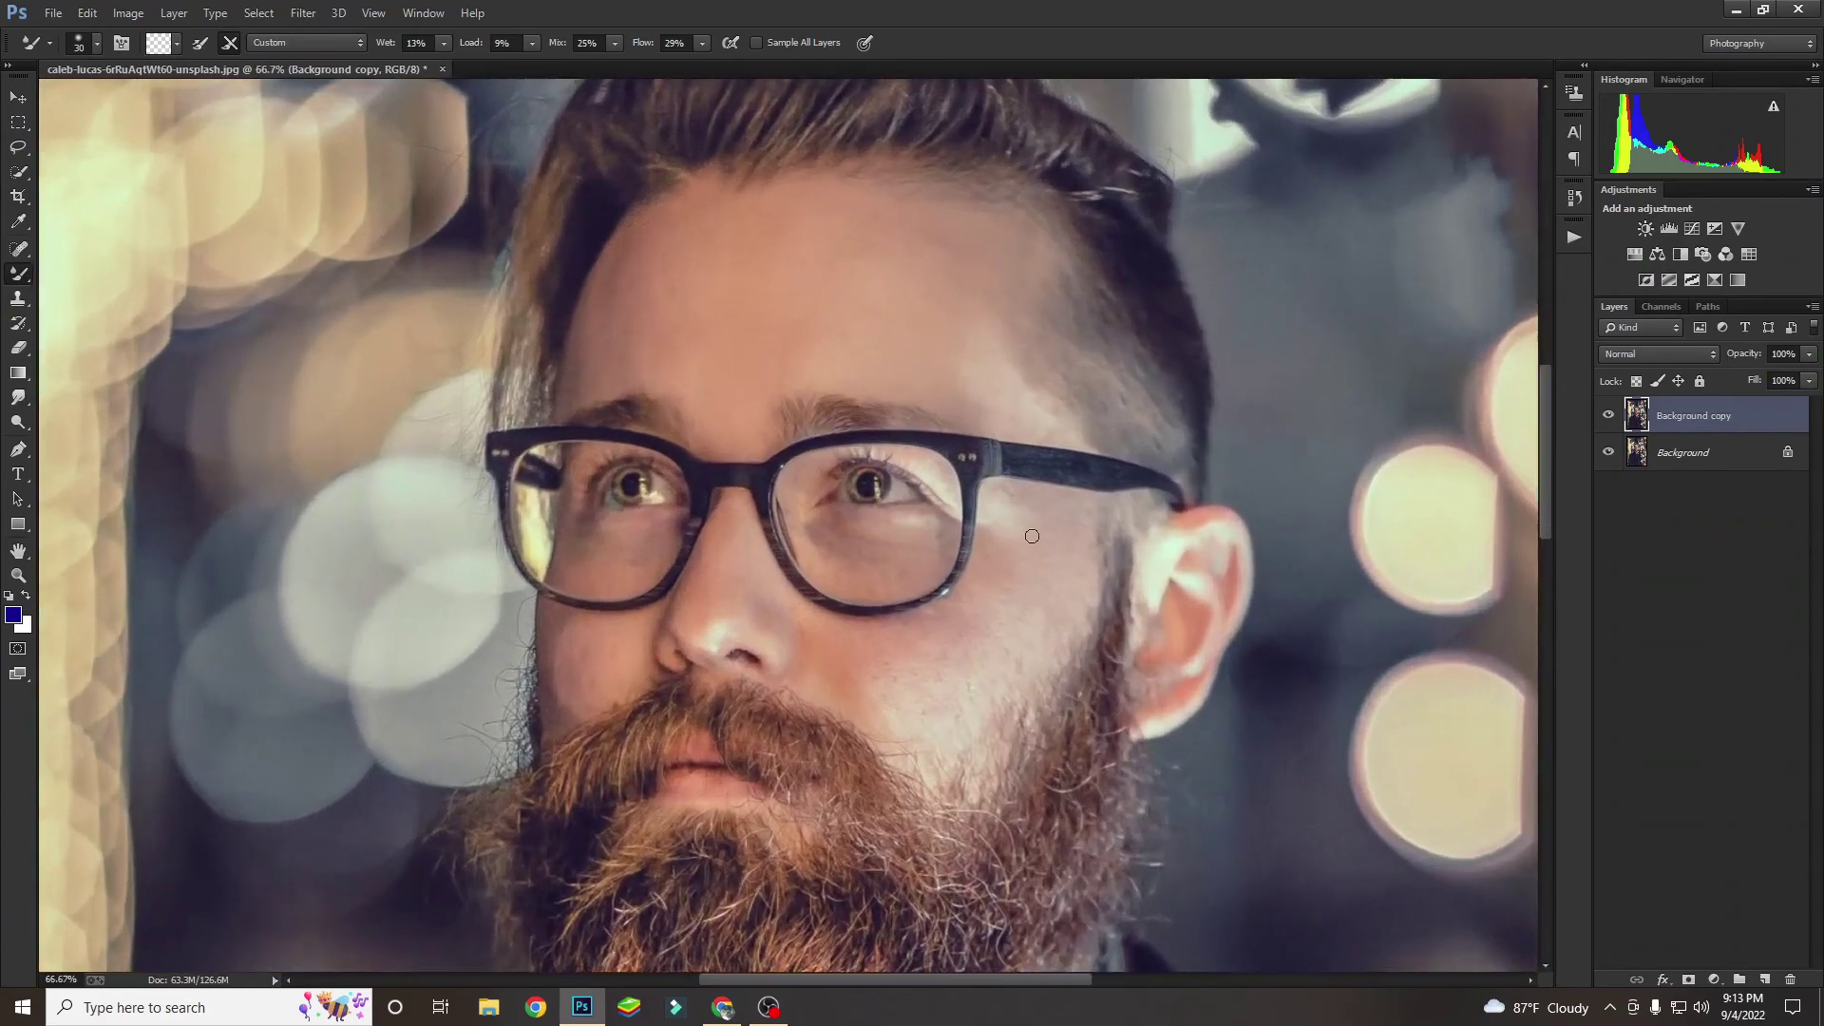
pyautogui.scroll(-1, 1066, 577)
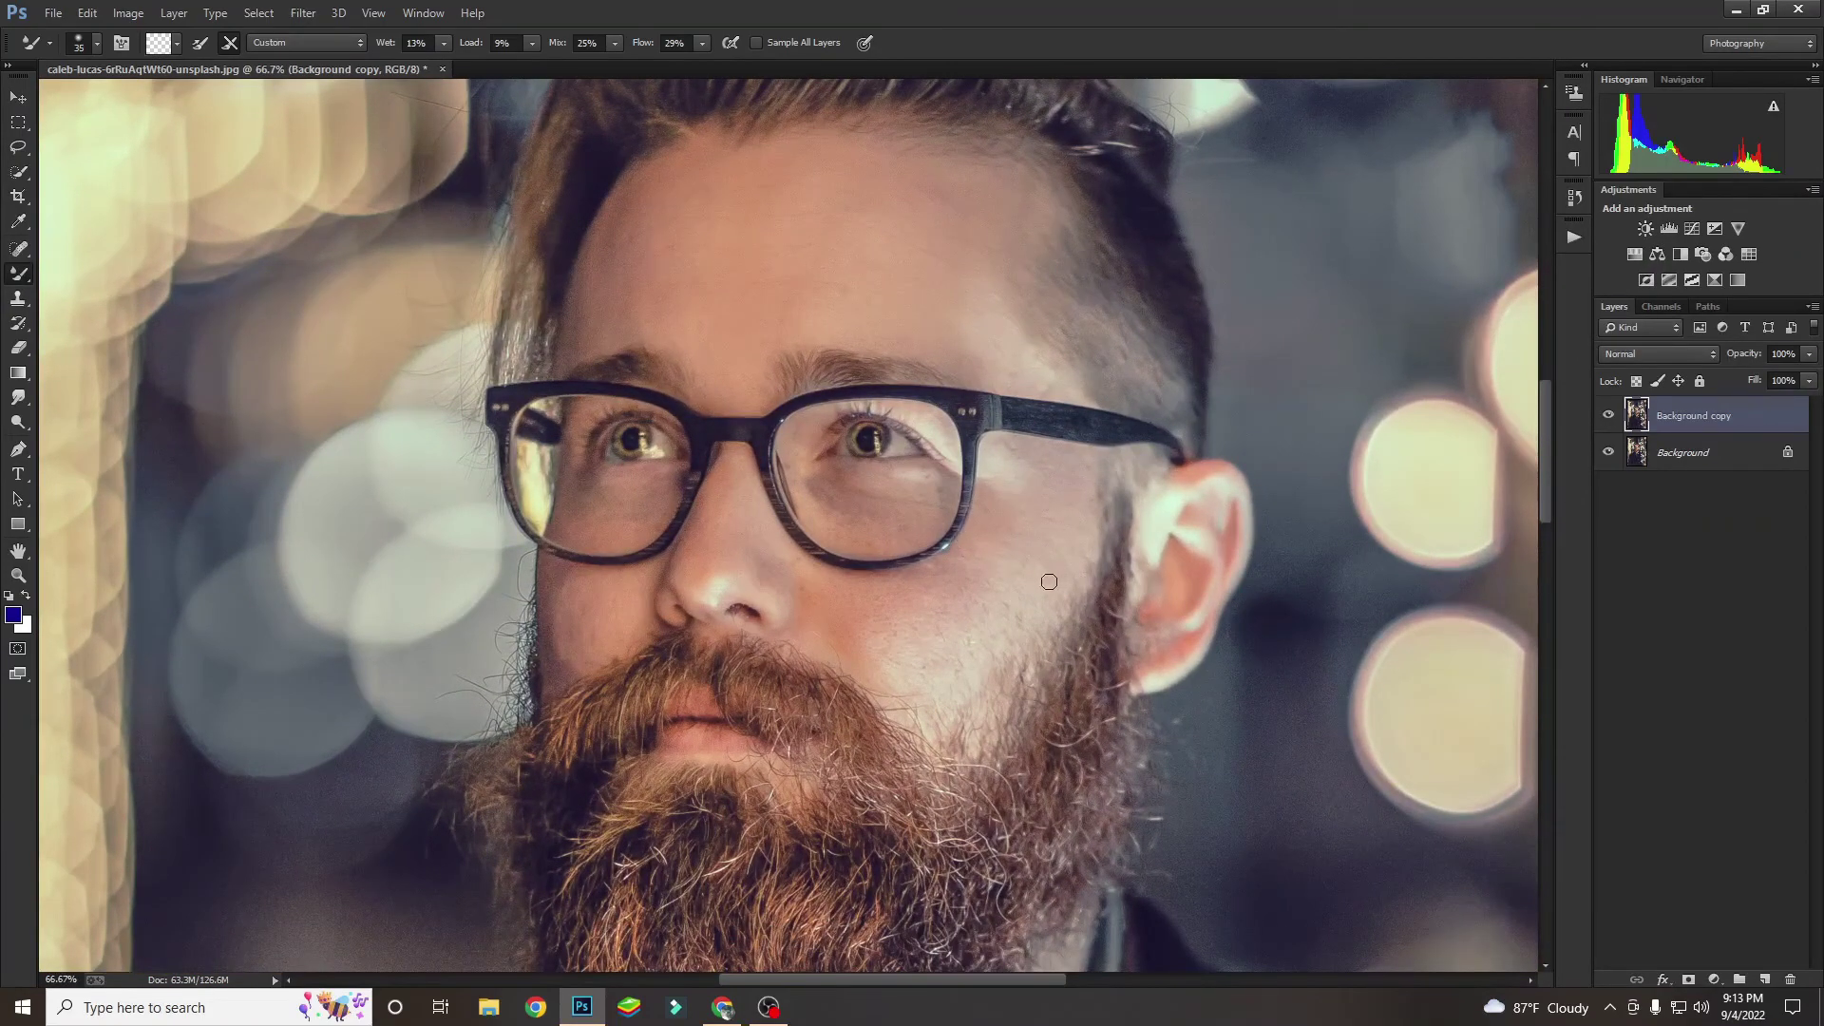
pyautogui.press(']')
pyautogui.press(']')
pyautogui.press(']')
pyautogui.press(']')
pyautogui.press(']')
pyautogui.press(']')
pyautogui.moveTo(989, 621)
pyautogui.mouseDown()
pyautogui.moveTo(1026, 561)
pyautogui.moveTo(907, 651)
pyautogui.moveTo(969, 652)
pyautogui.moveTo(1023, 558)
pyautogui.mouseUp()
# Blend the skin under the eye with the brush reduced to 90.
pyautogui.press('[')
pyautogui.press('[')
pyautogui.press('[')
pyautogui.press('[')
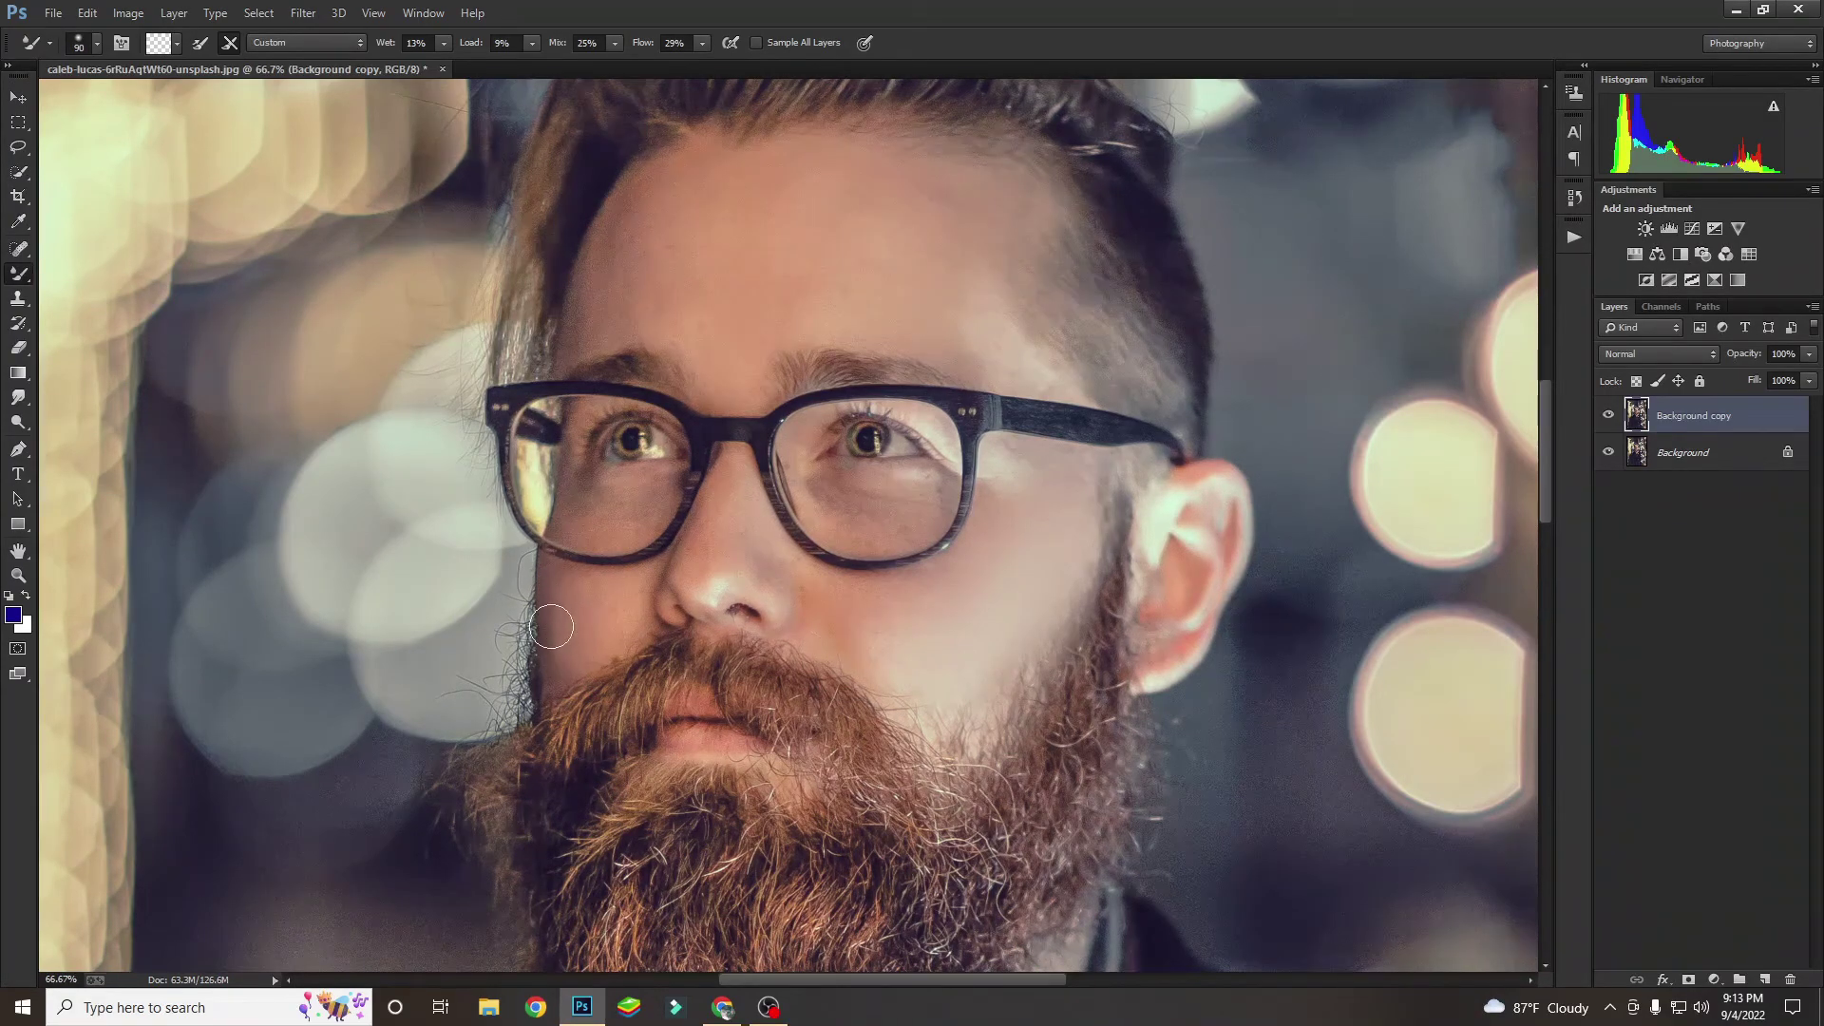
pyautogui.press(']')
pyautogui.press('[')
pyautogui.press('[')
pyautogui.moveTo(894, 528); pyautogui.dragTo(827, 530)
# Blend the forehead skin using brush sizes of 300 and 400.
pyautogui.press(']')
pyautogui.press(']')
pyautogui.hotkey('ctrl', '-')
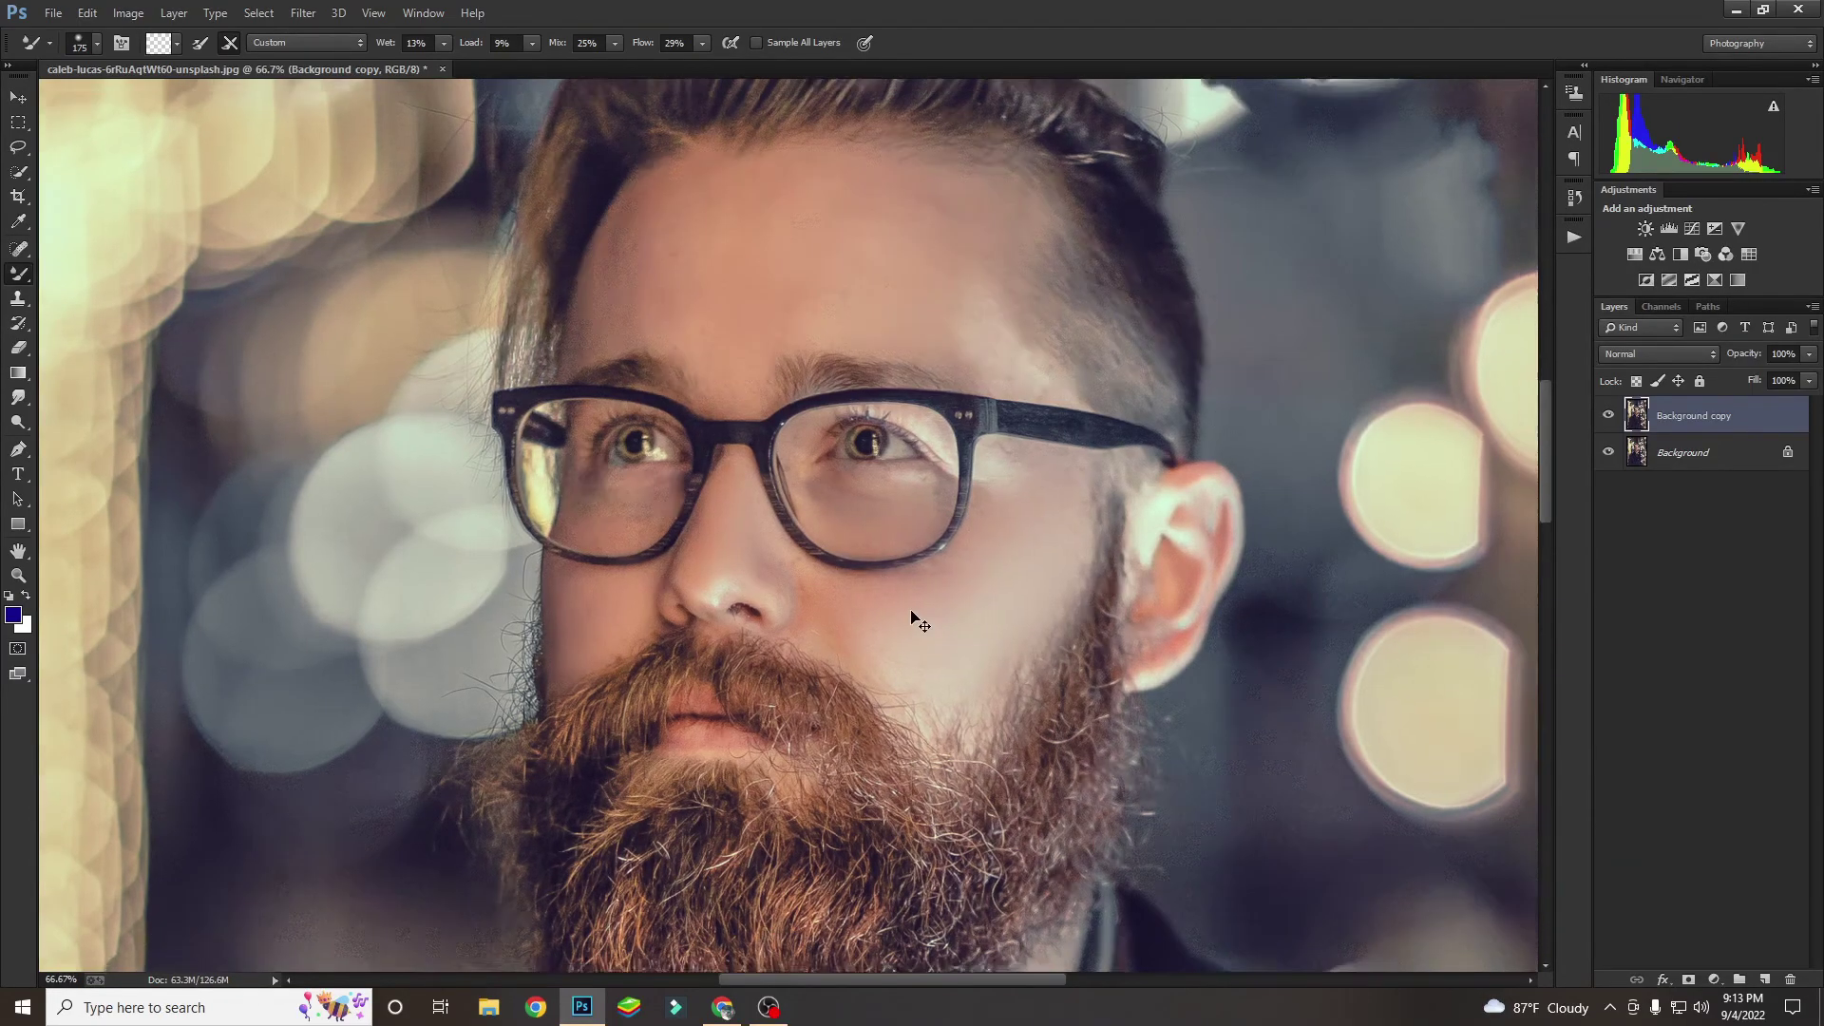
pyautogui.scroll(3, 881, 610)
pyautogui.press(']')
pyautogui.press(']')
pyautogui.press(']')
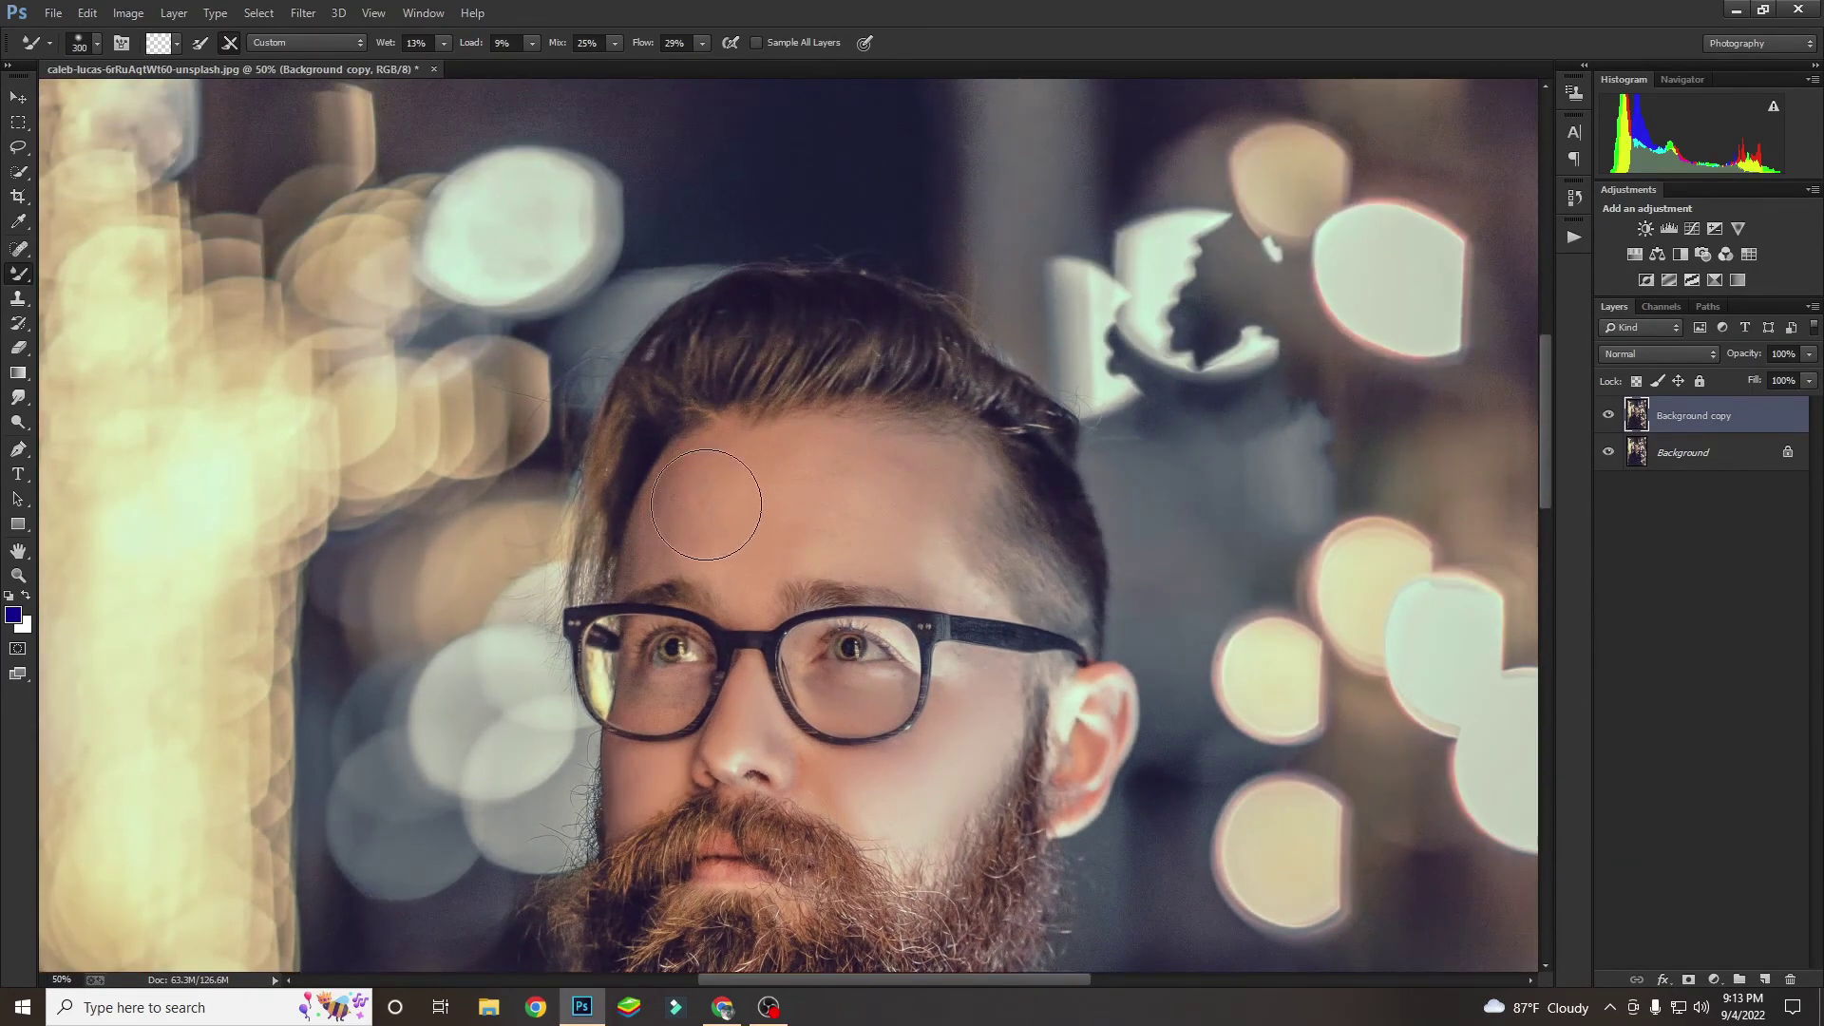
pyautogui.moveTo(699, 522); pyautogui.dragTo(830, 470)
pyautogui.press(']')
pyautogui.moveTo(808, 507)
pyautogui.mouseDown()
pyautogui.moveTo(774, 489)
pyautogui.moveTo(794, 481)
pyautogui.moveTo(766, 497)
pyautogui.moveTo(784, 495)
pyautogui.mouseUp()
pyautogui.press('[')
pyautogui.press('[')
pyautogui.press('[')
pyautogui.press('[')
pyautogui.press('[')
pyautogui.press('[')
# Zoom out over the beard and neck, set the brush to 150, and view the whole photo.
pyautogui.hotkey('ctrl', '-')
pyautogui.scroll(-2, 862, 671)
pyautogui.scroll(-1, 883, 719)
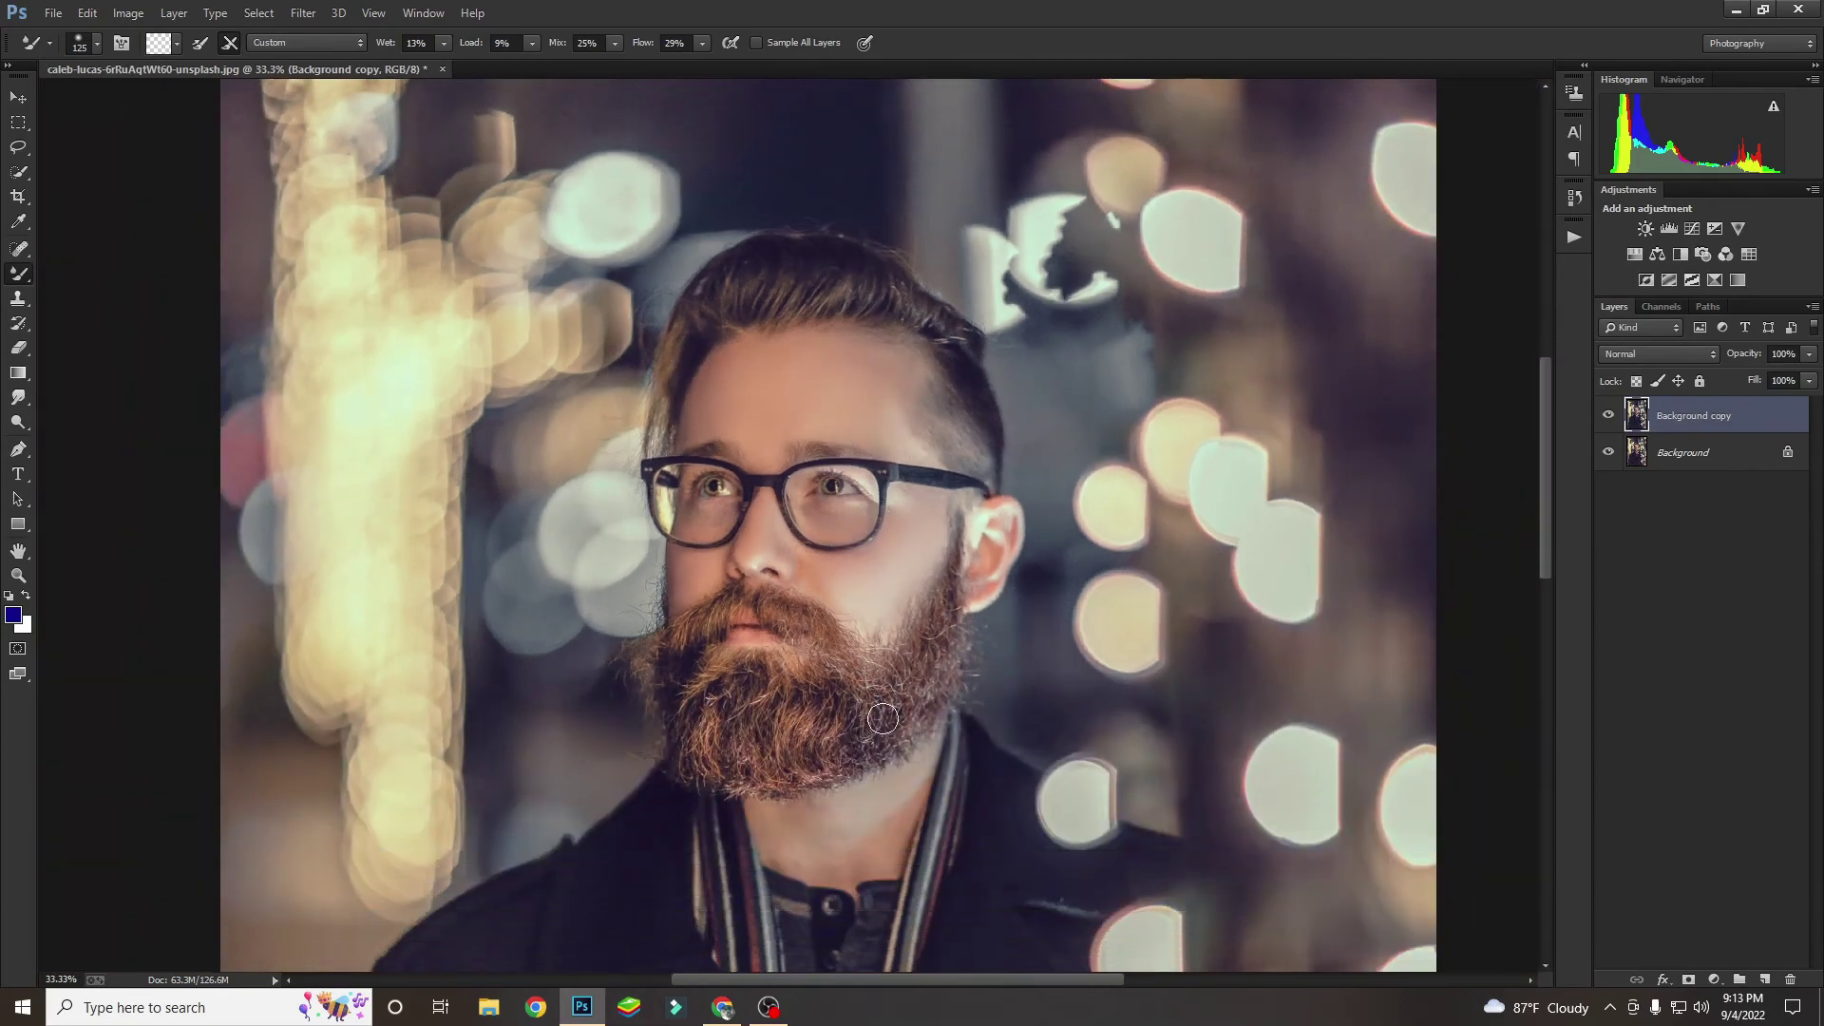
pyautogui.press(']')
pyautogui.press('[')
pyautogui.press('[')
pyautogui.hotkey('ctrl', '-')
pyautogui.hotkey('ctrl', '-')
pyautogui.hotkey('ctrl', '-')
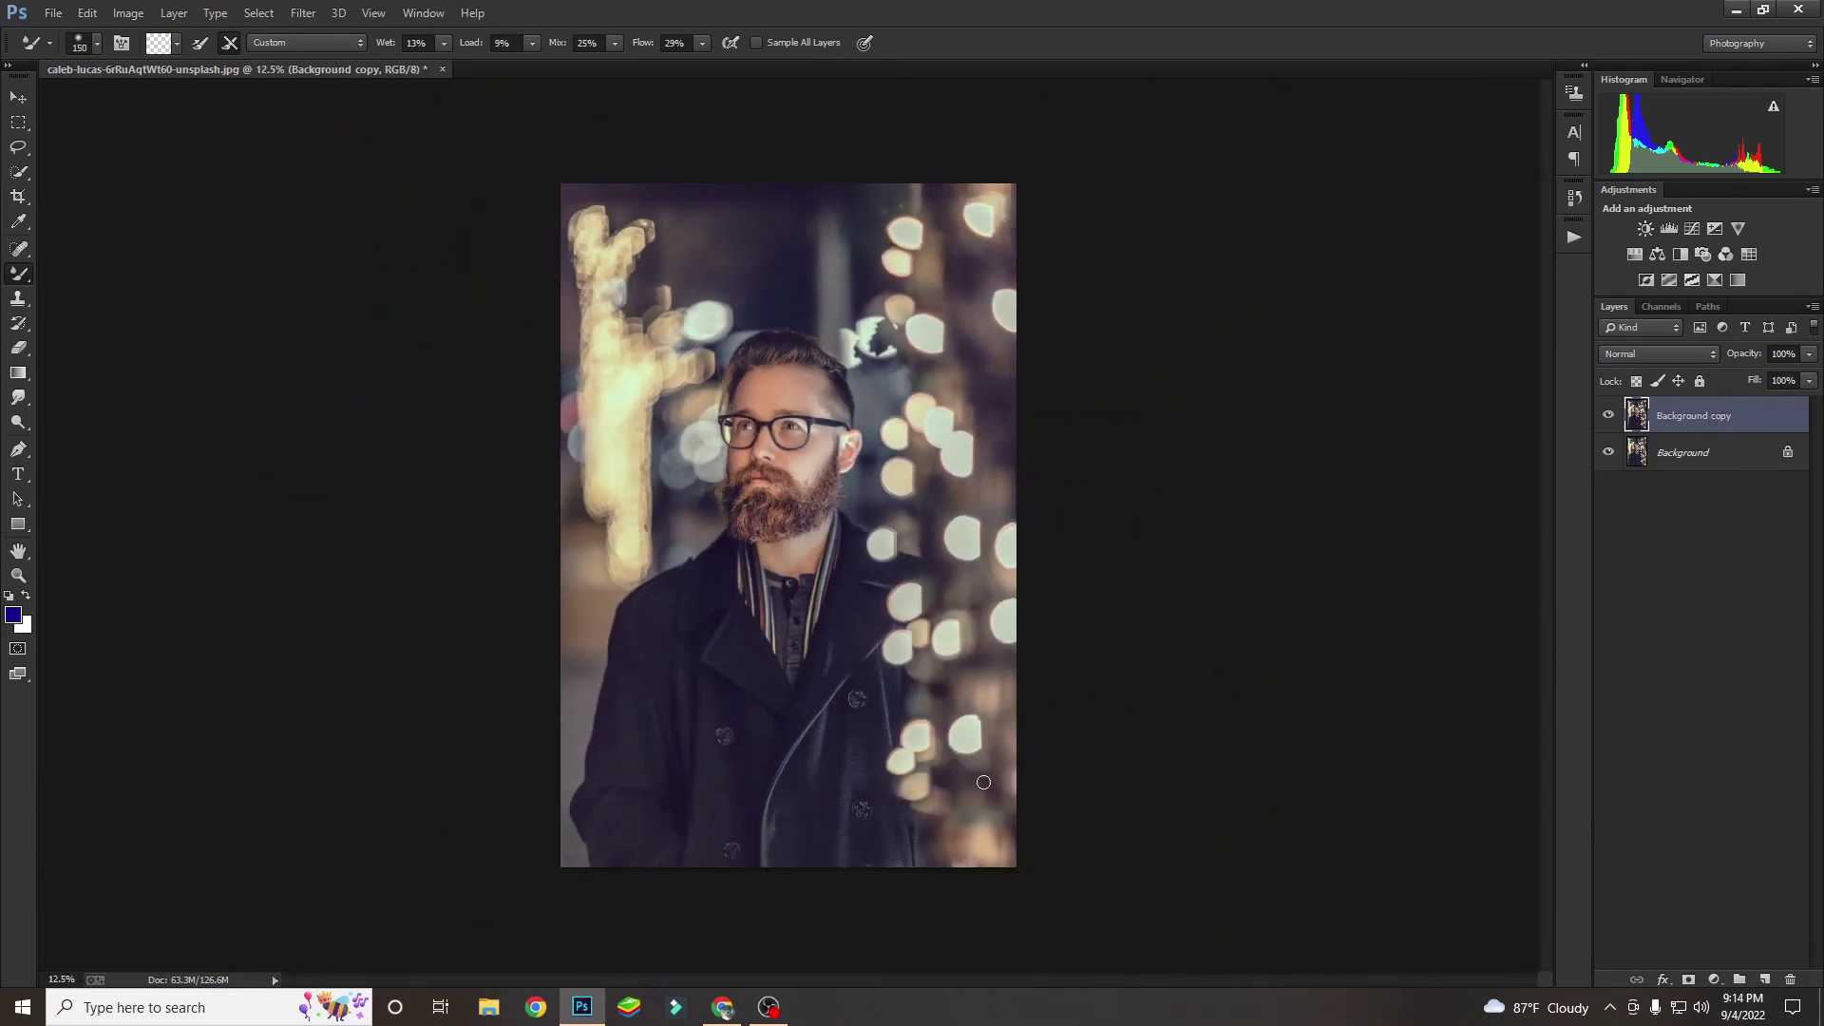
# Flatten the layers into Background and duplicate it as Layer 1.
pyautogui.rightClick(1685, 451)
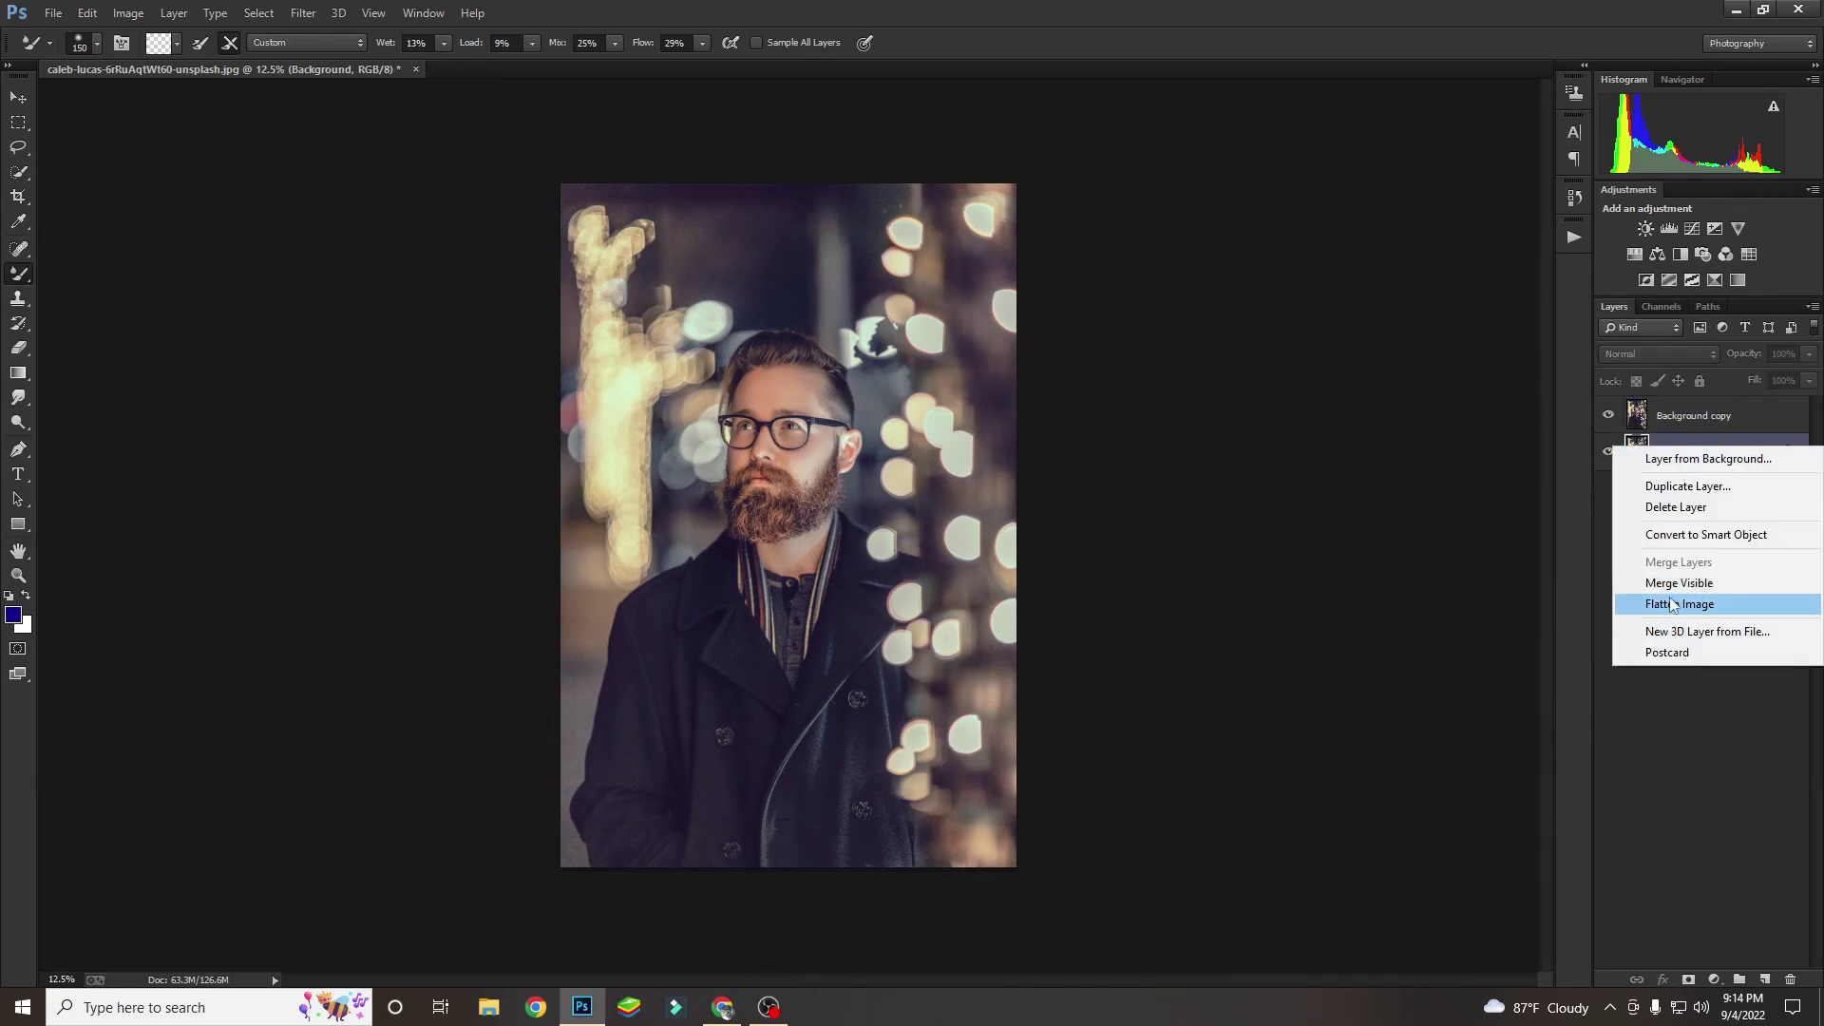
pyautogui.click(1672, 604)
pyautogui.hotkey('ctrl', 'j')
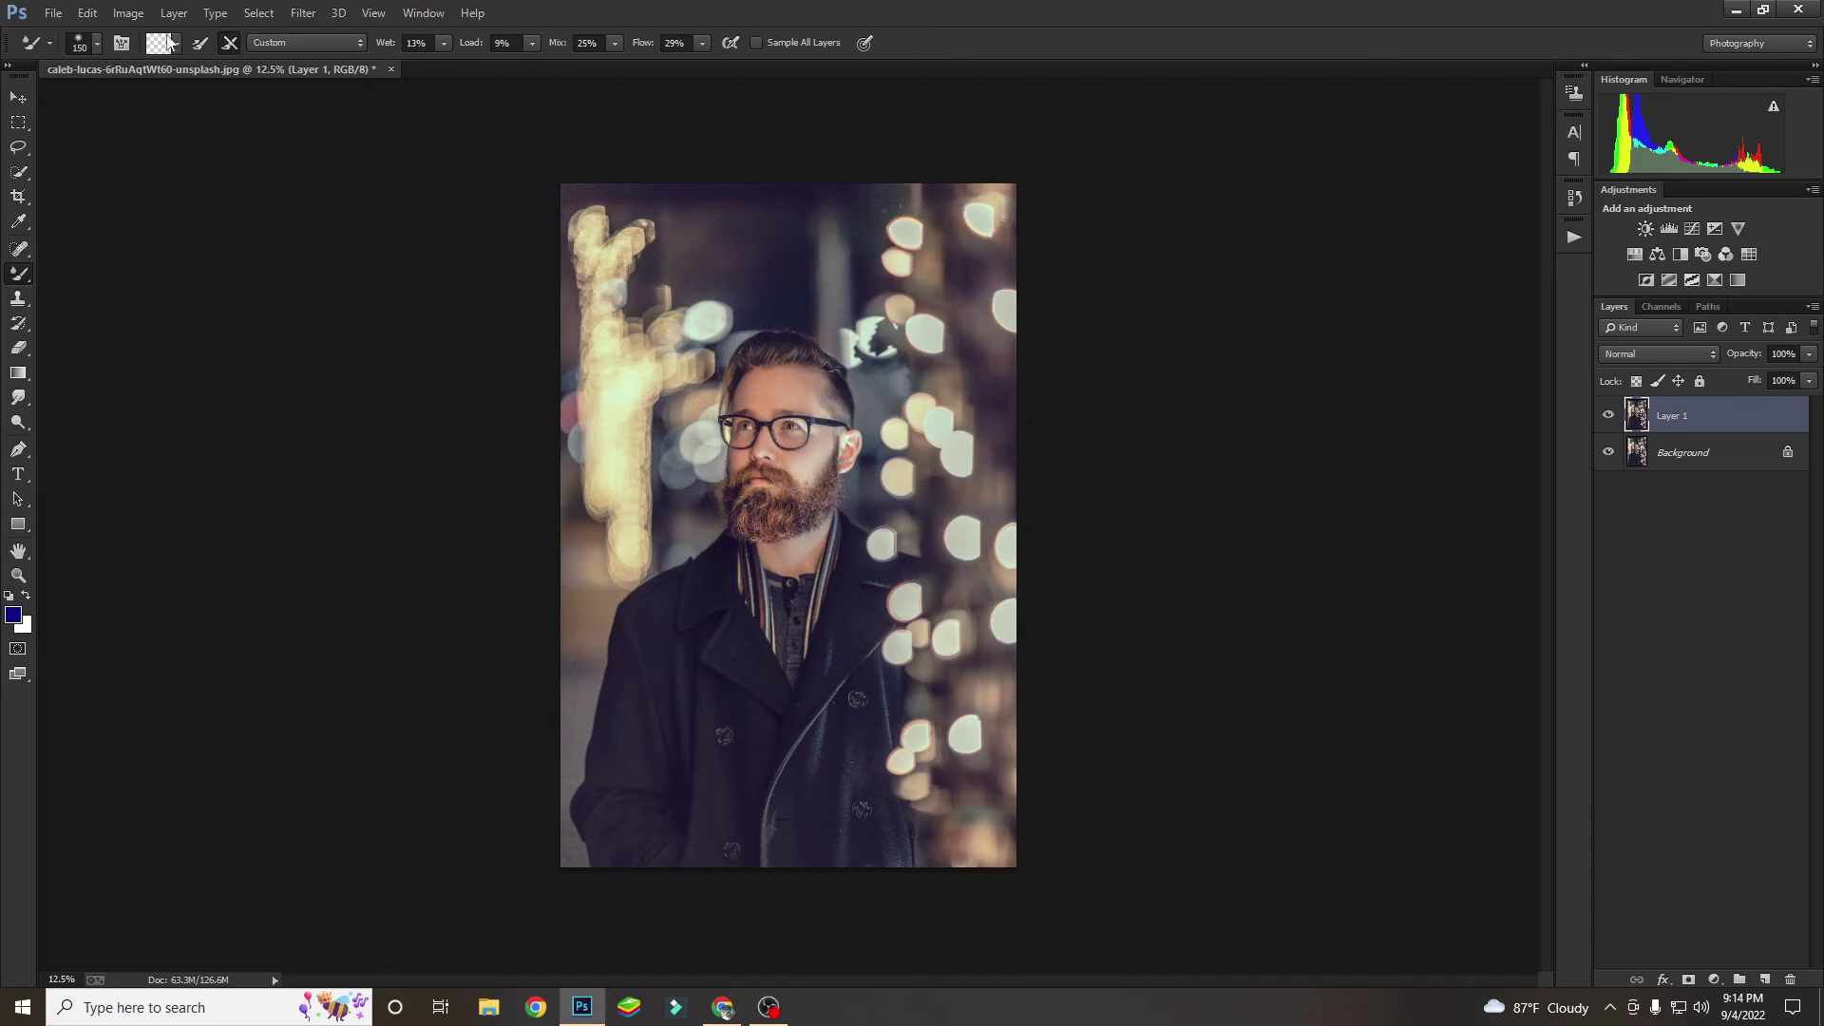
# In Liquify, push the hair at the top of the head outward and upward with a 600–700 brush.
pyautogui.click(298, 15)
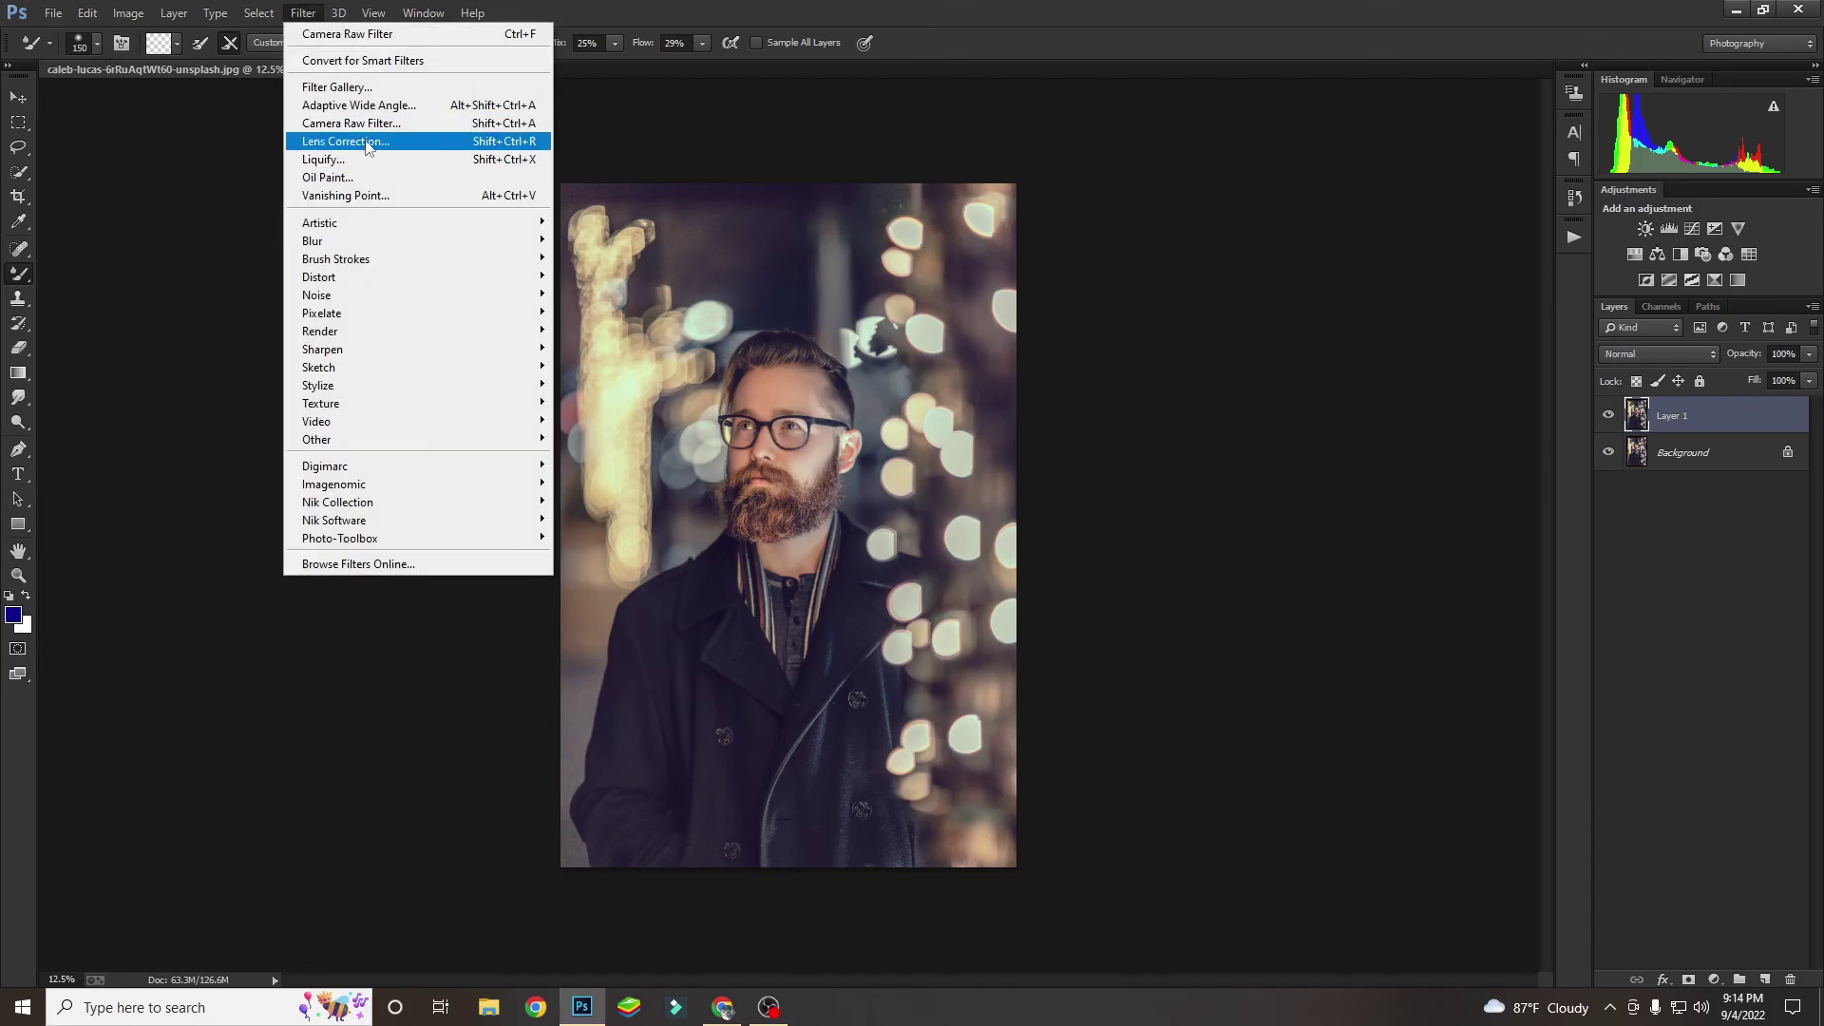
pyautogui.click(369, 160)
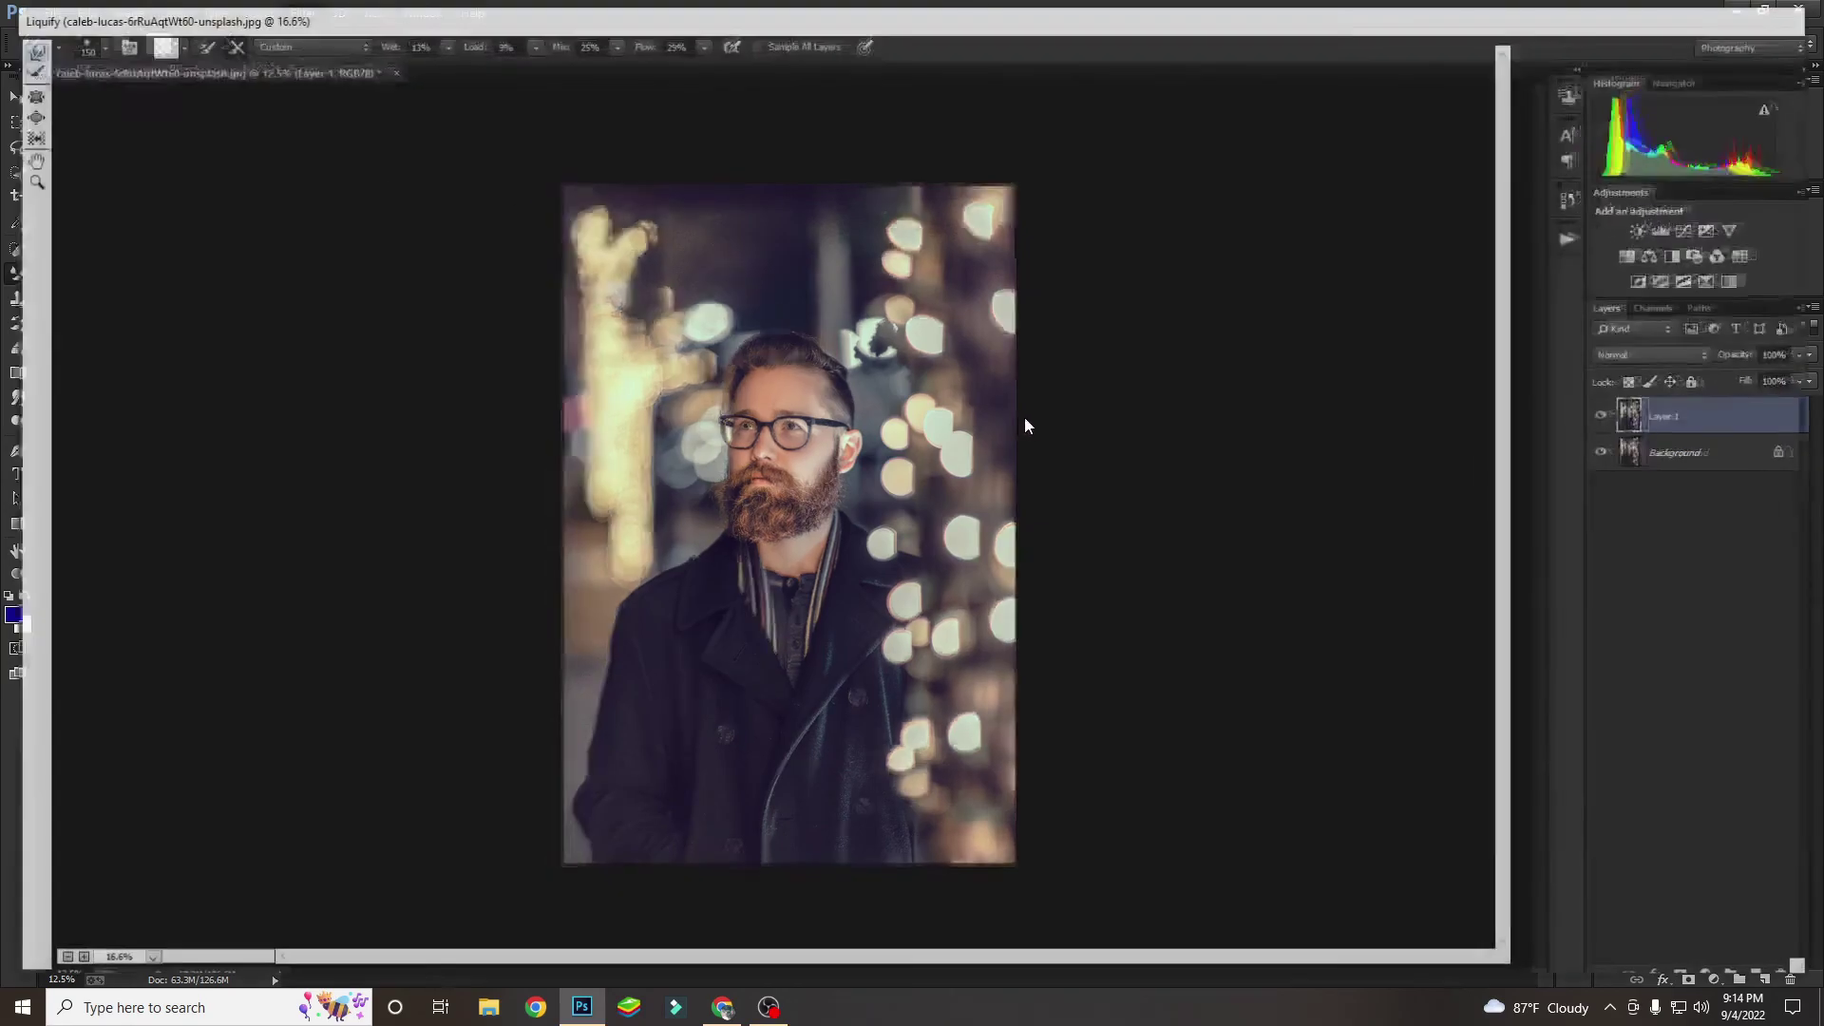
pyautogui.hotkey('ctrl', '+')
pyautogui.hotkey('ctrl', '+')
pyautogui.hotkey('ctrl', '+')
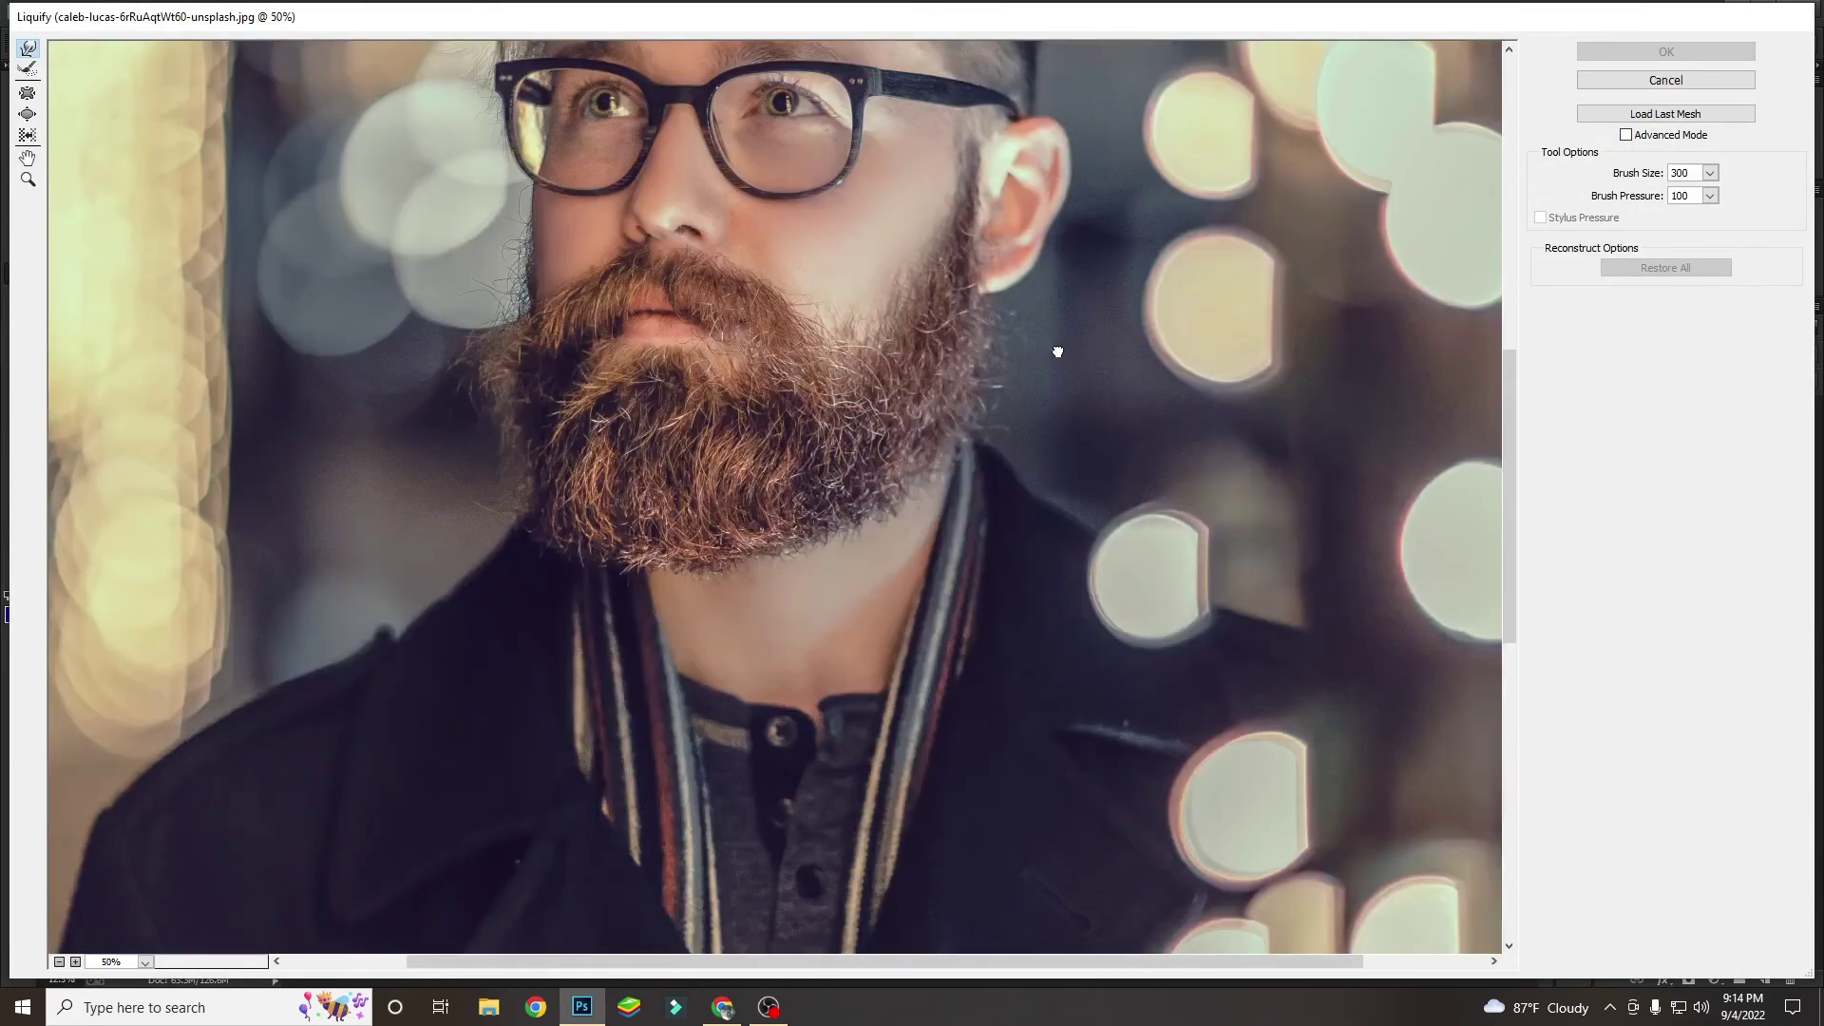
pyautogui.moveTo(1057, 352)
pyautogui.mouseDown()
pyautogui.moveTo(1059, 305)
pyautogui.moveTo(983, 517)
pyautogui.mouseUp()
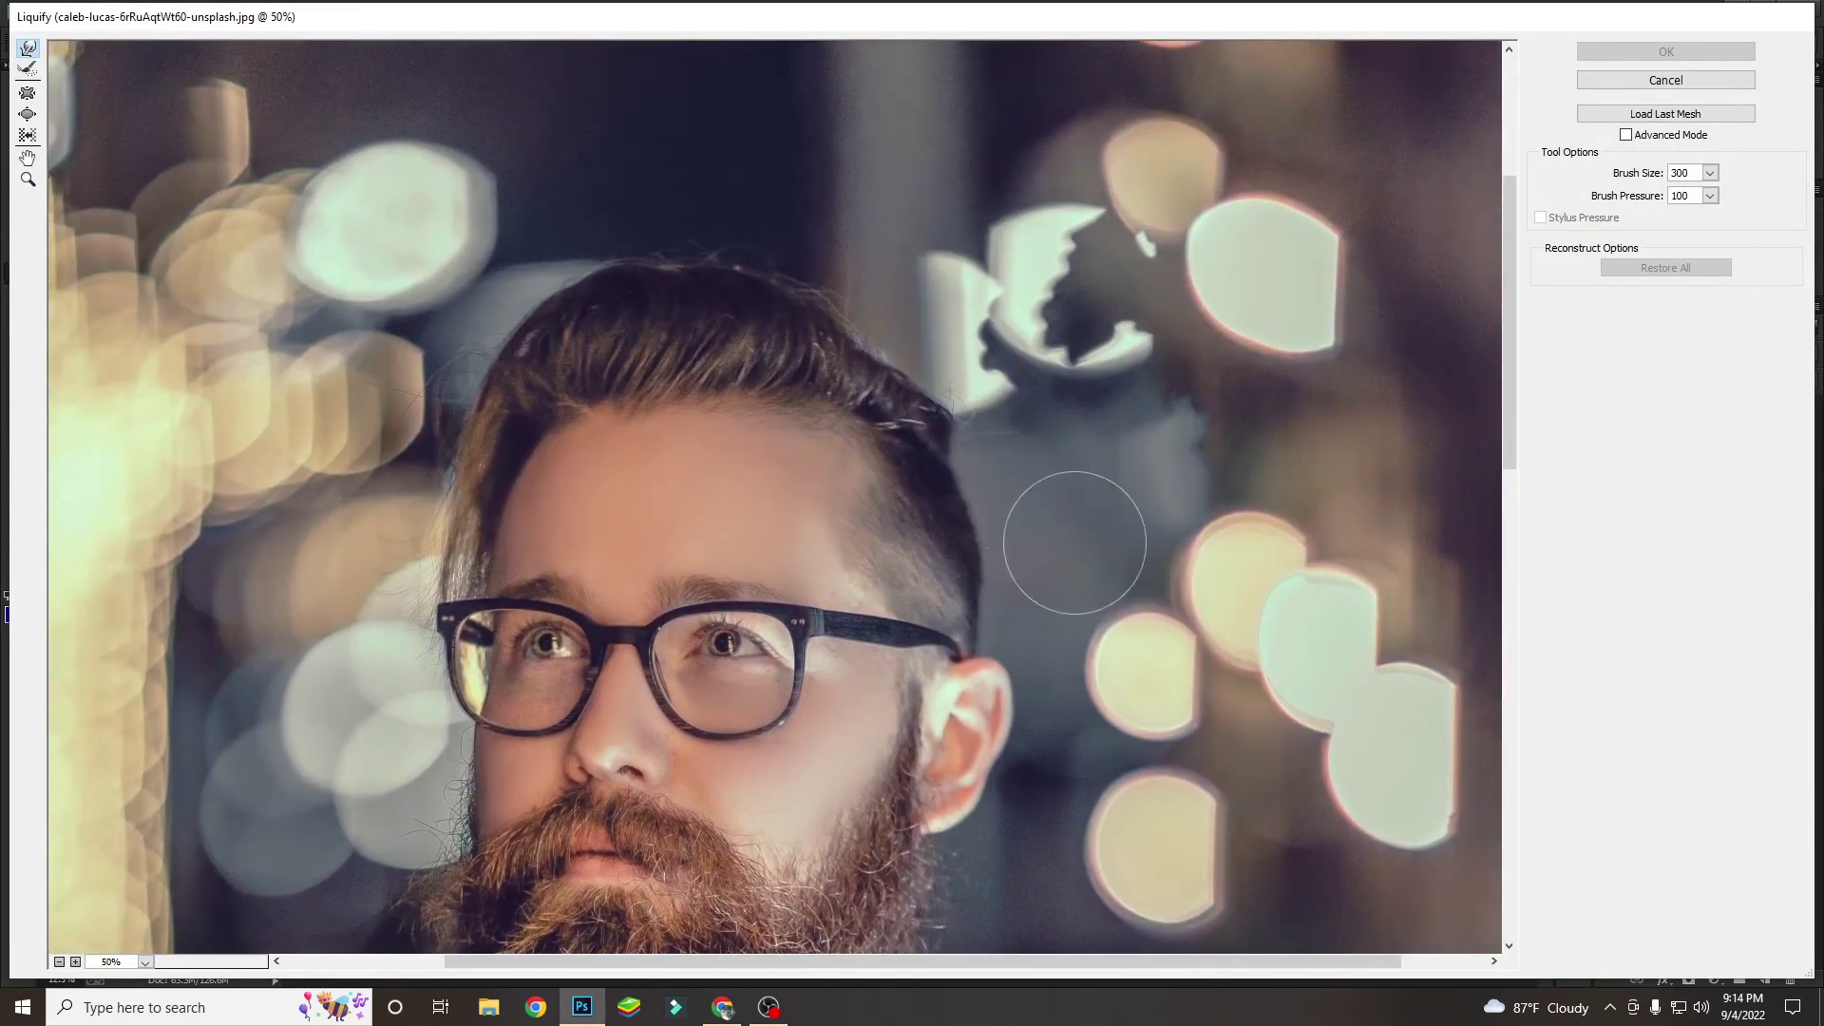
pyautogui.press(']')
pyautogui.press(']')
pyautogui.press(']')
pyautogui.moveTo(876, 285)
pyautogui.mouseDown()
pyautogui.moveTo(906, 339)
pyautogui.moveTo(928, 305)
pyautogui.moveTo(941, 317)
pyautogui.mouseUp()
pyautogui.press(']')
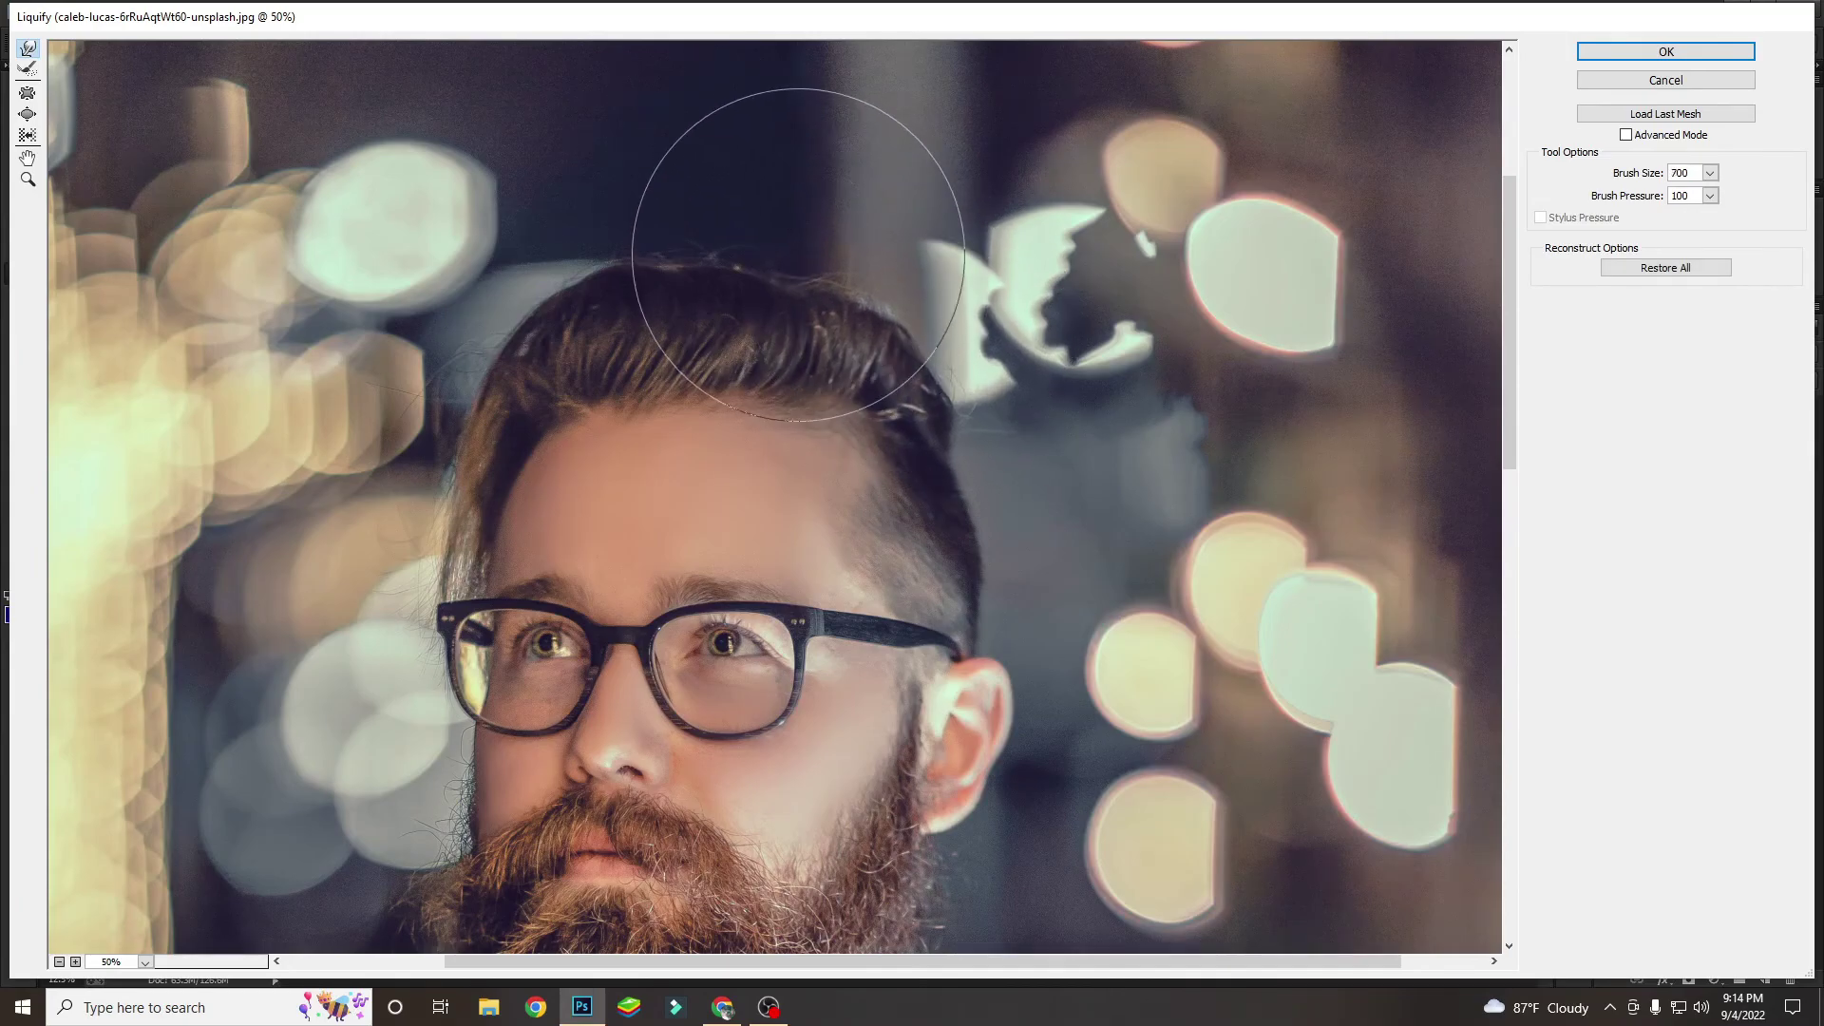
pyautogui.moveTo(798, 254); pyautogui.dragTo(713, 162)
pyautogui.press(']')
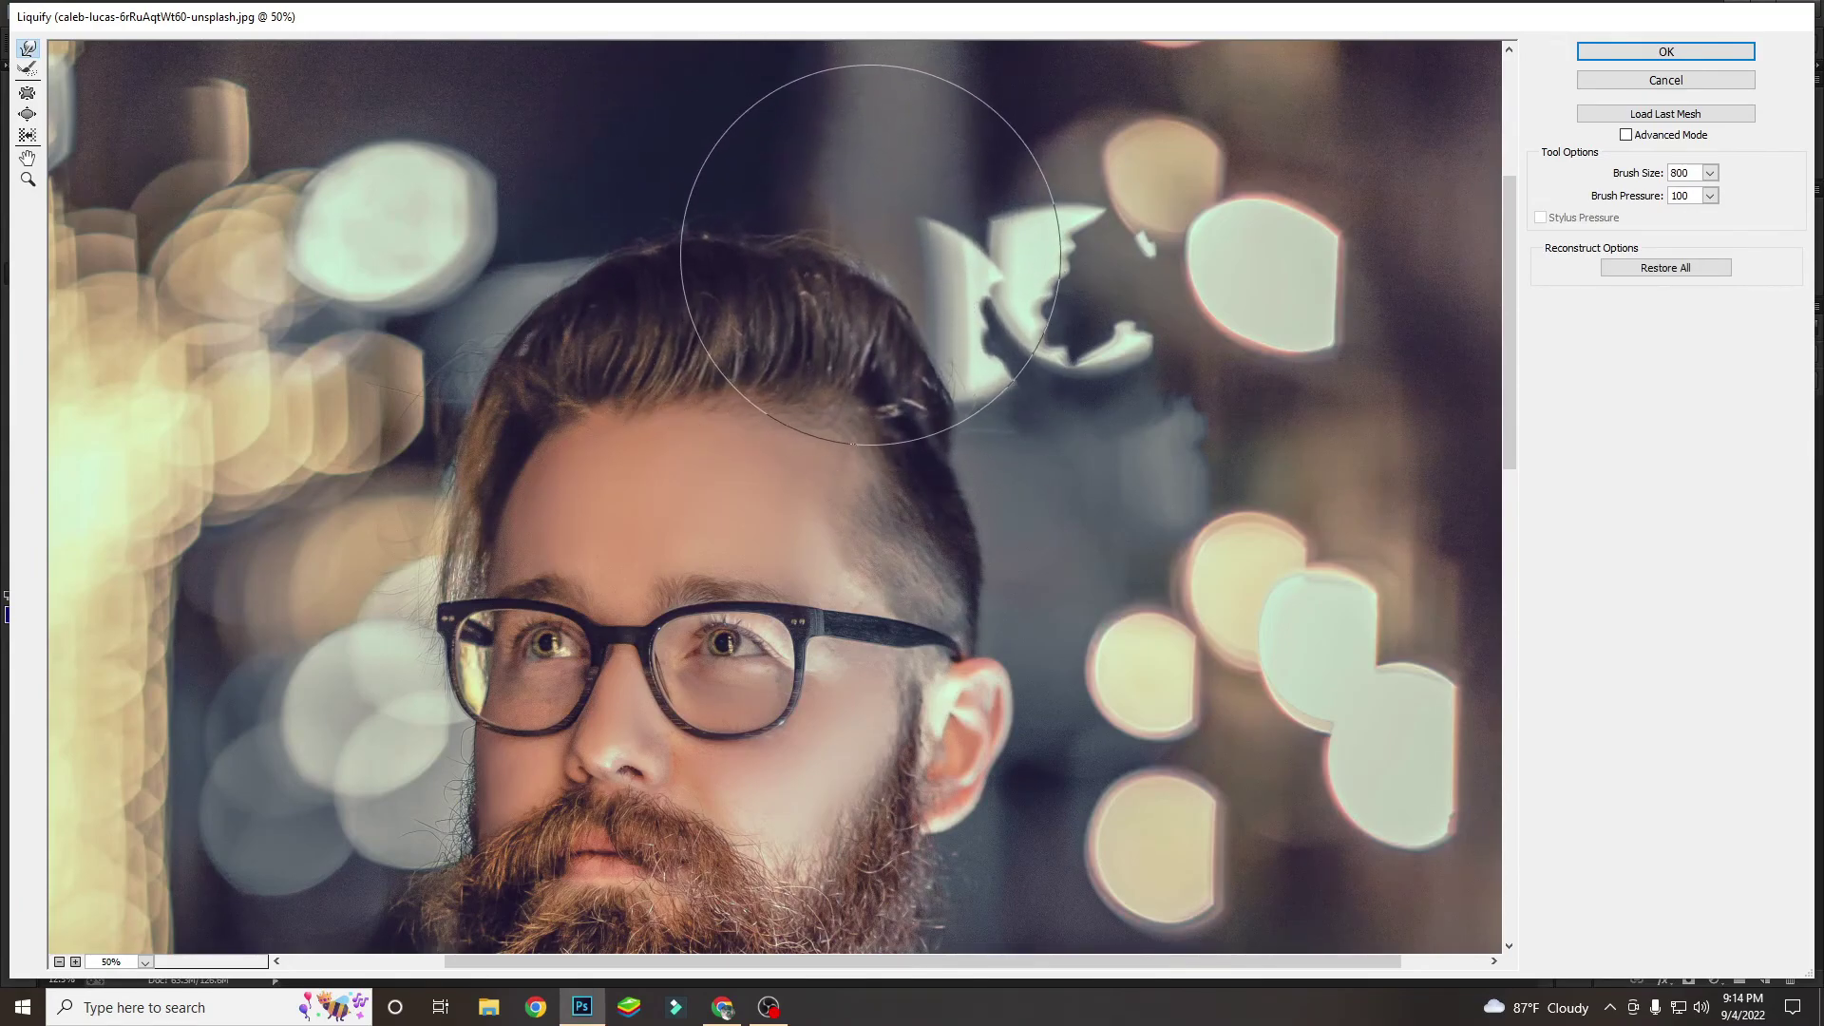
# Resize the warp brush between 175 and 700 and zoom the Liquify preview back out.
pyautogui.press('[')
pyautogui.press('[')
pyautogui.press('[')
pyautogui.press('[')
pyautogui.press('[')
pyautogui.press('[')
pyautogui.press('[')
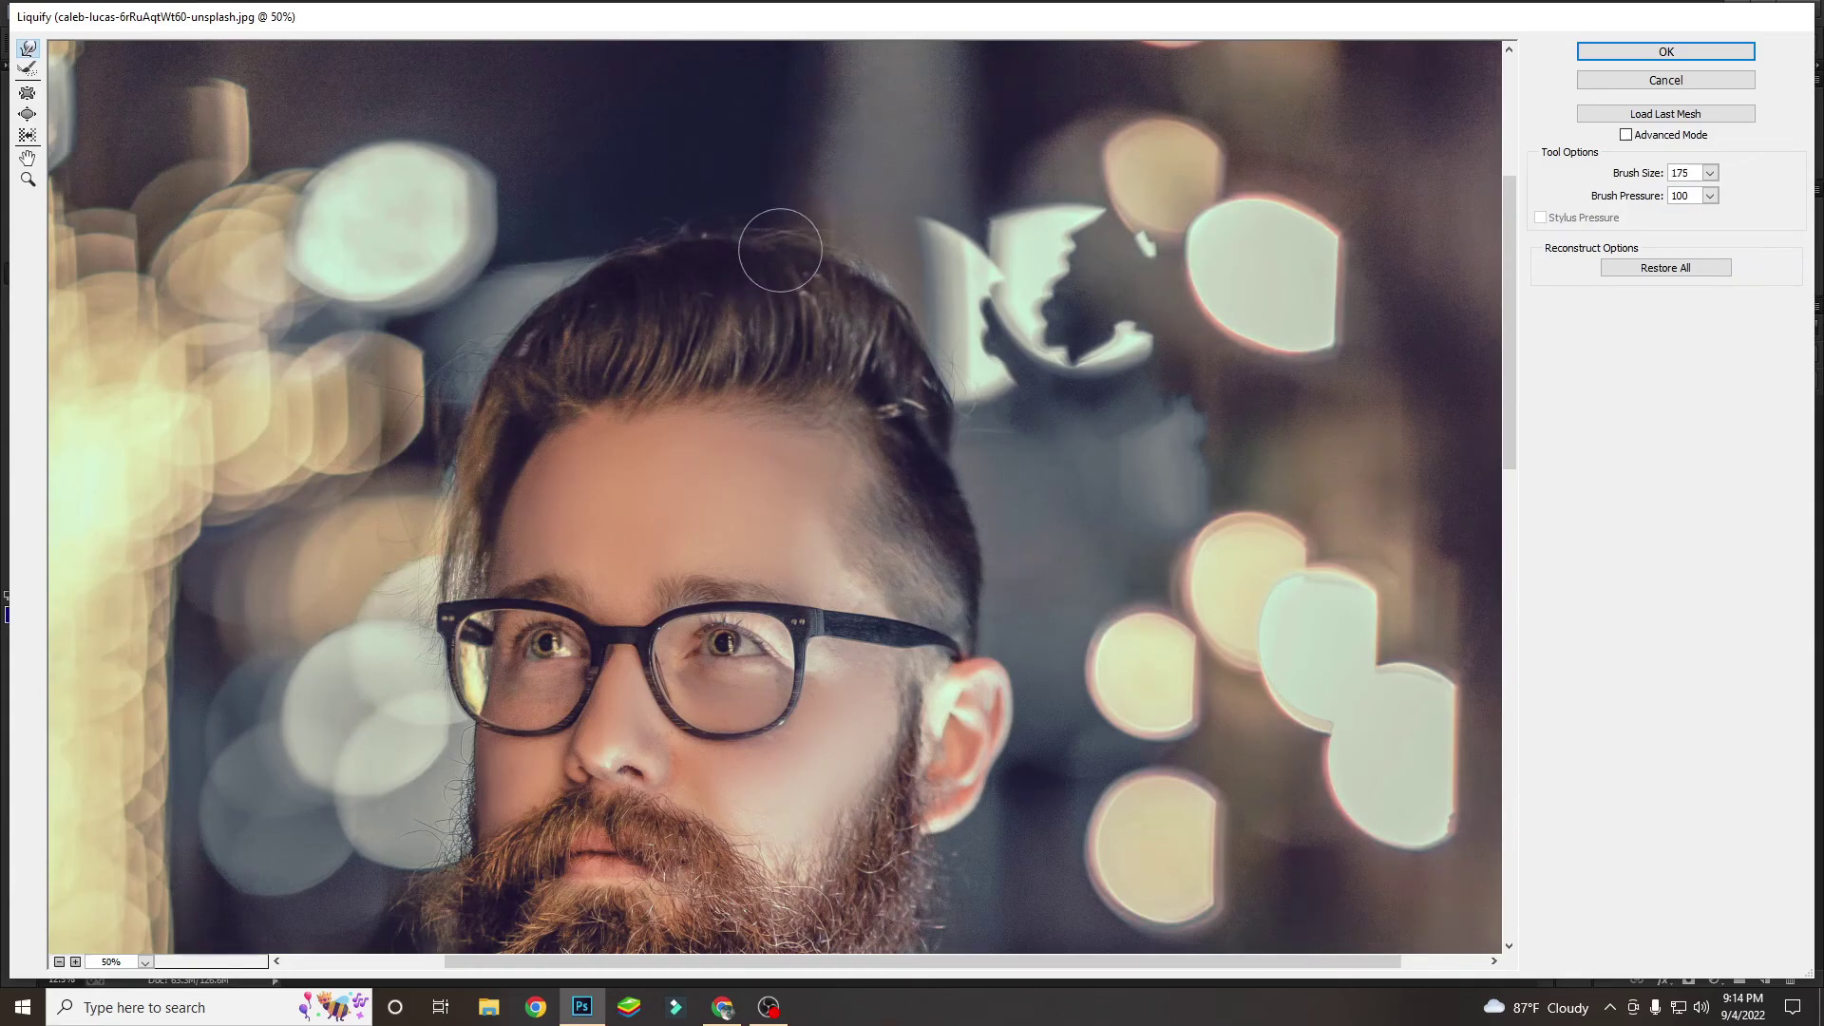
pyautogui.press(']')
pyautogui.press(']')
pyautogui.press(']')
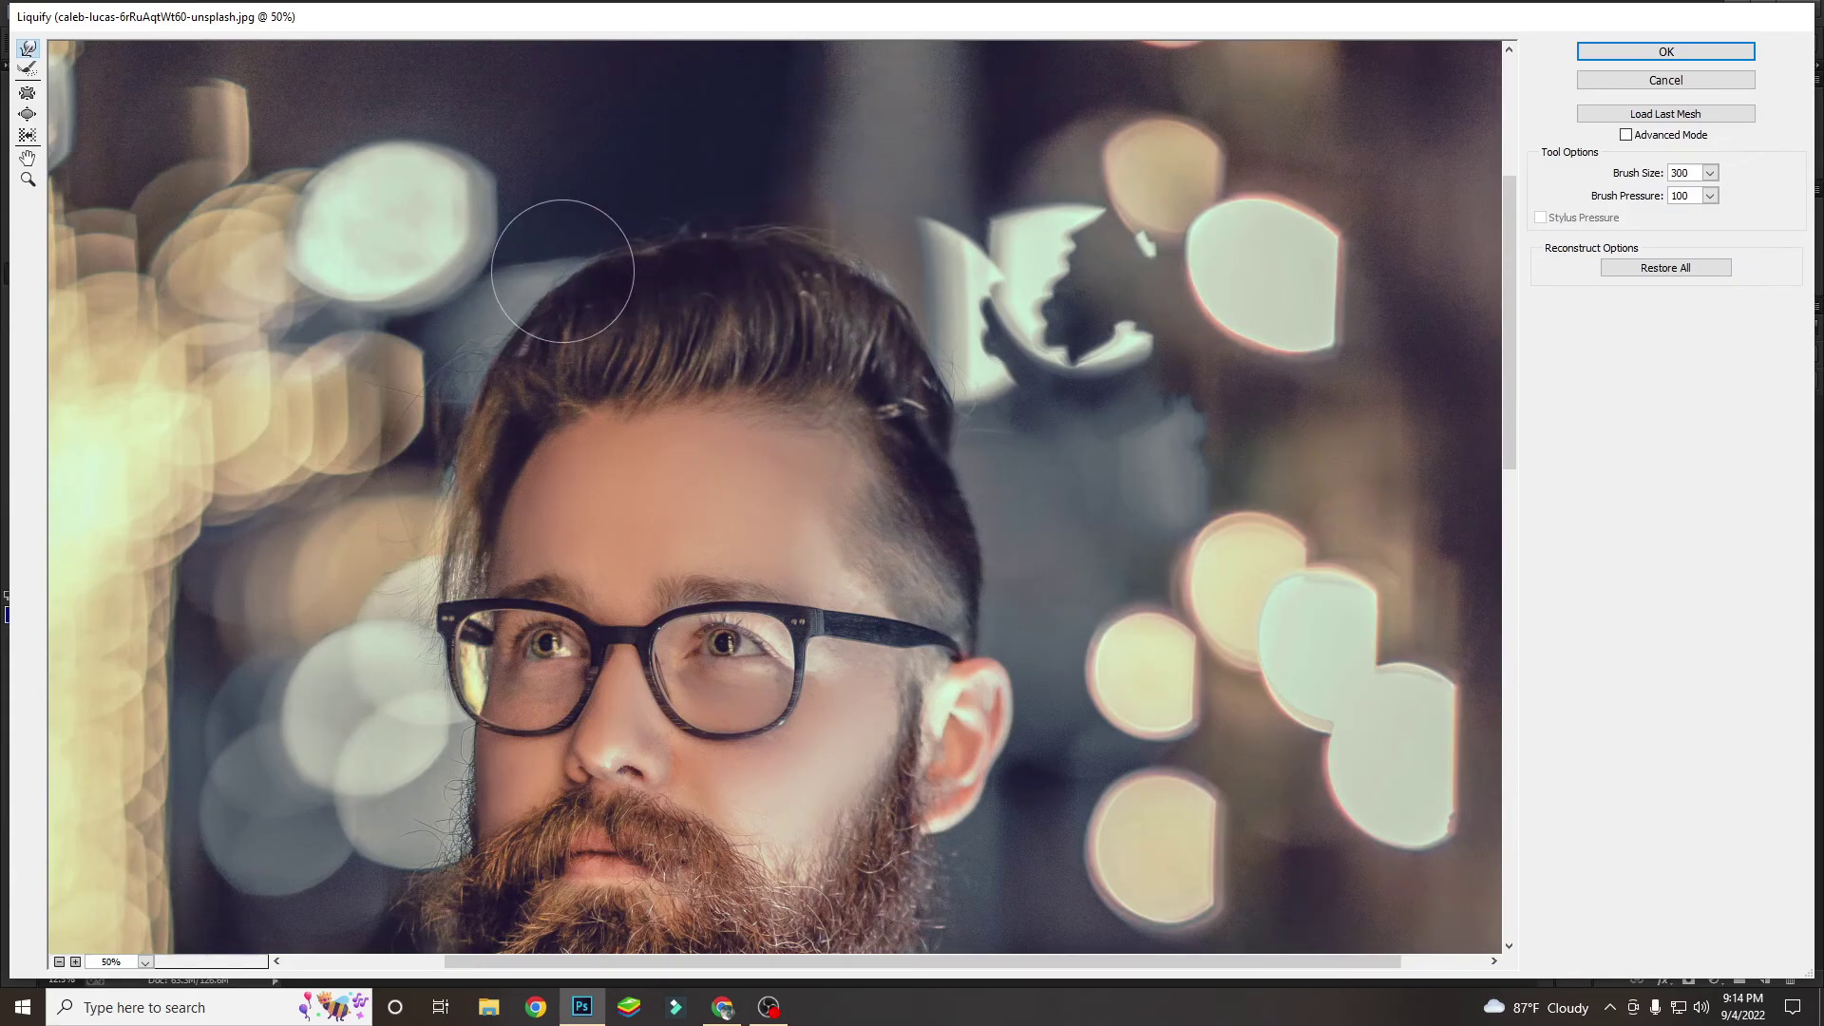
pyautogui.press('[')
pyautogui.press('[')
pyautogui.press('[')
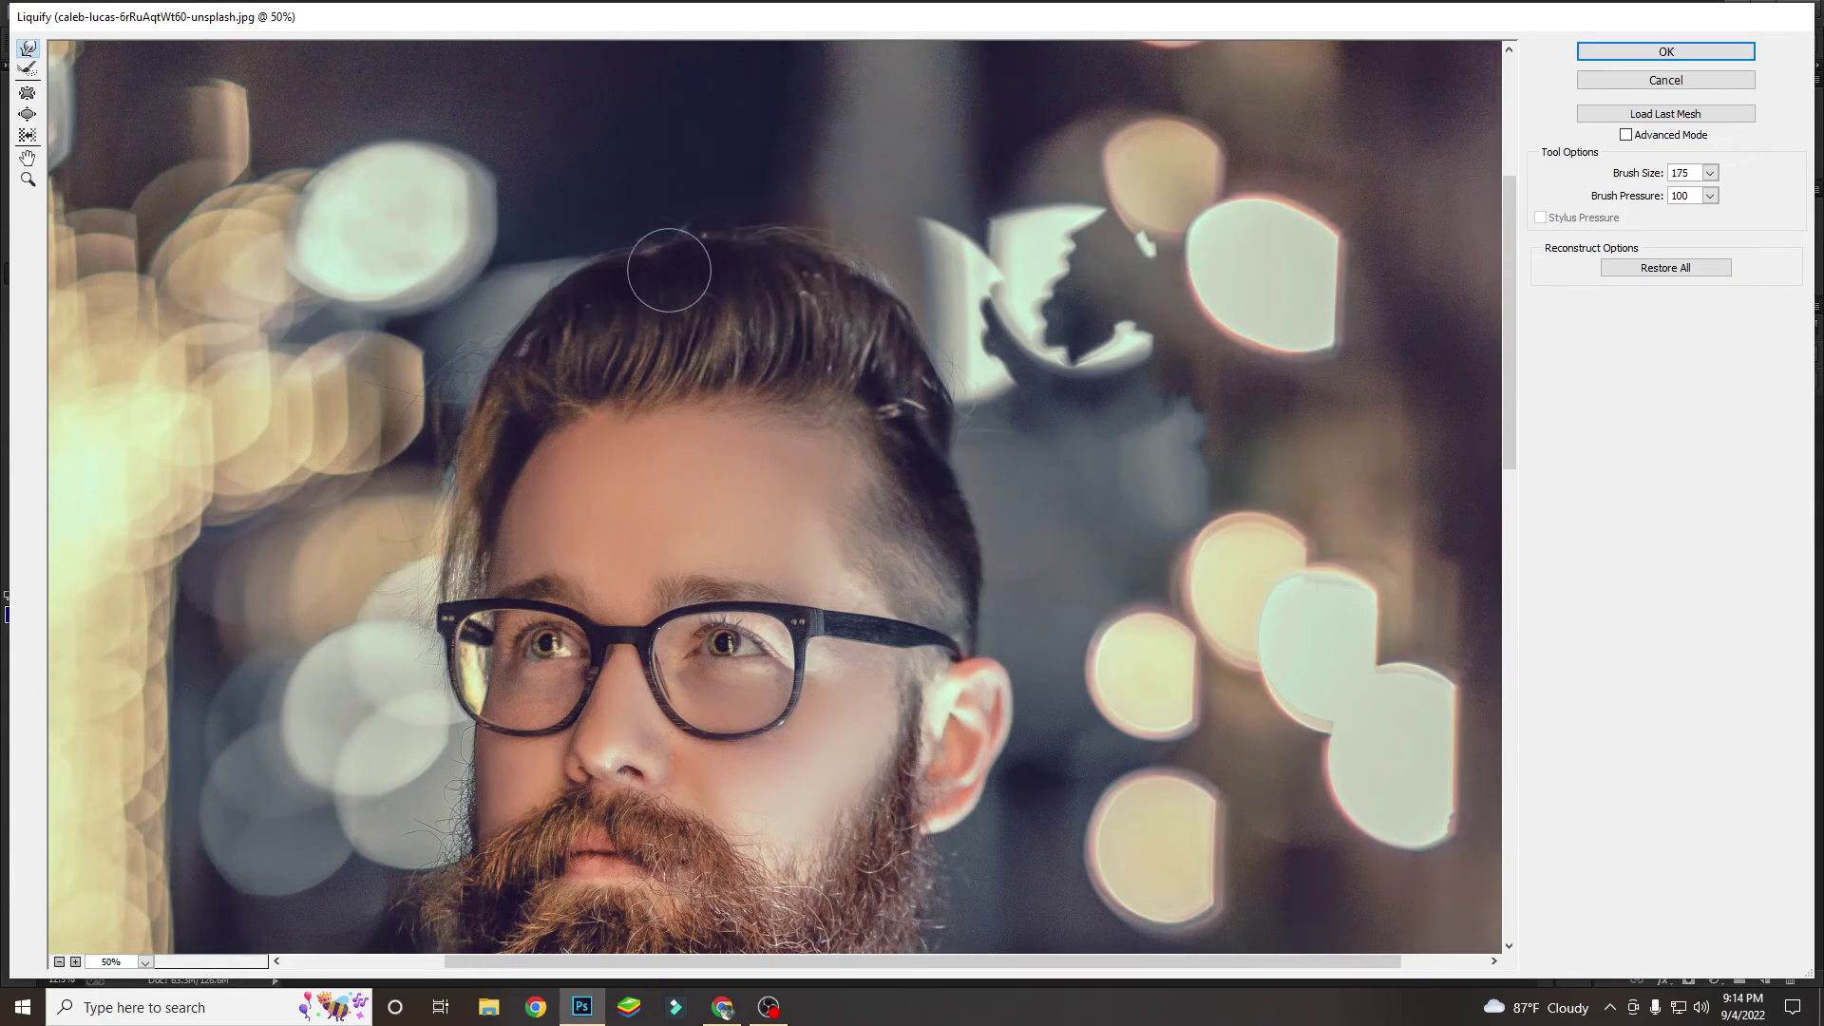
pyautogui.press(']')
pyautogui.press(']')
pyautogui.press(']')
pyautogui.press(']')
pyautogui.press(']')
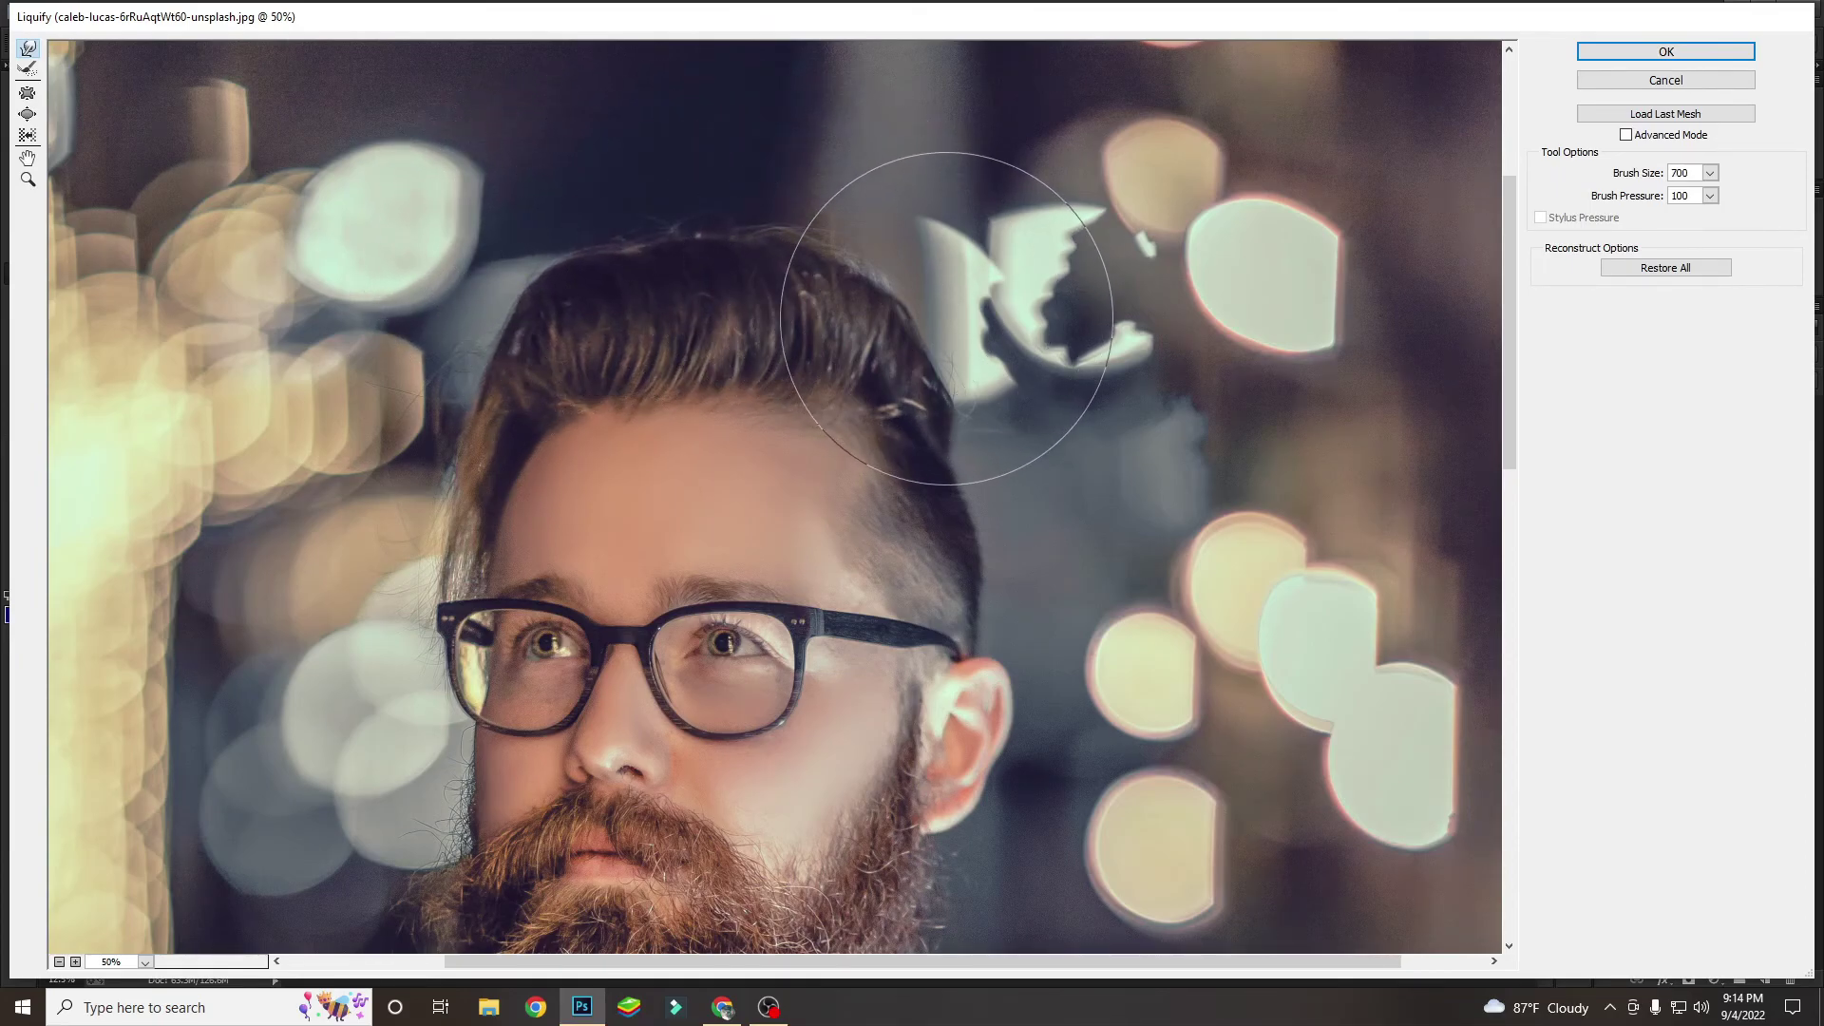
pyautogui.press('[')
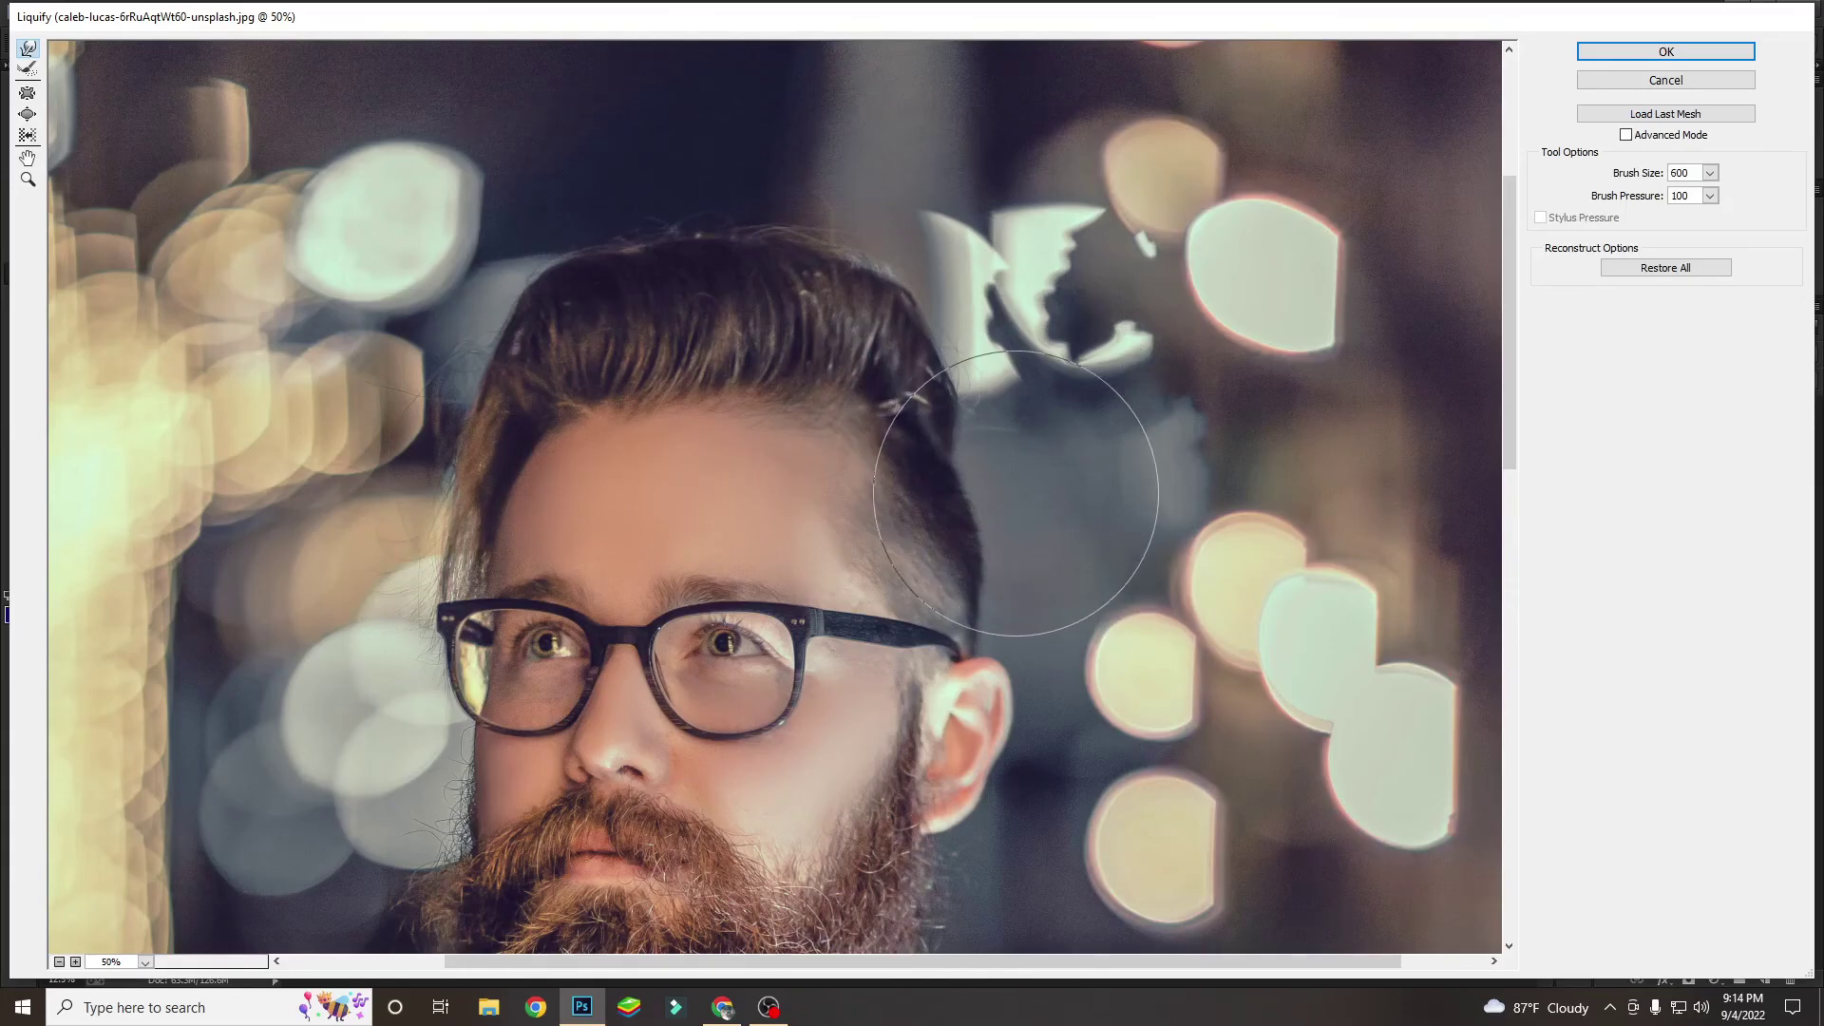
pyautogui.press('[')
pyautogui.press('[')
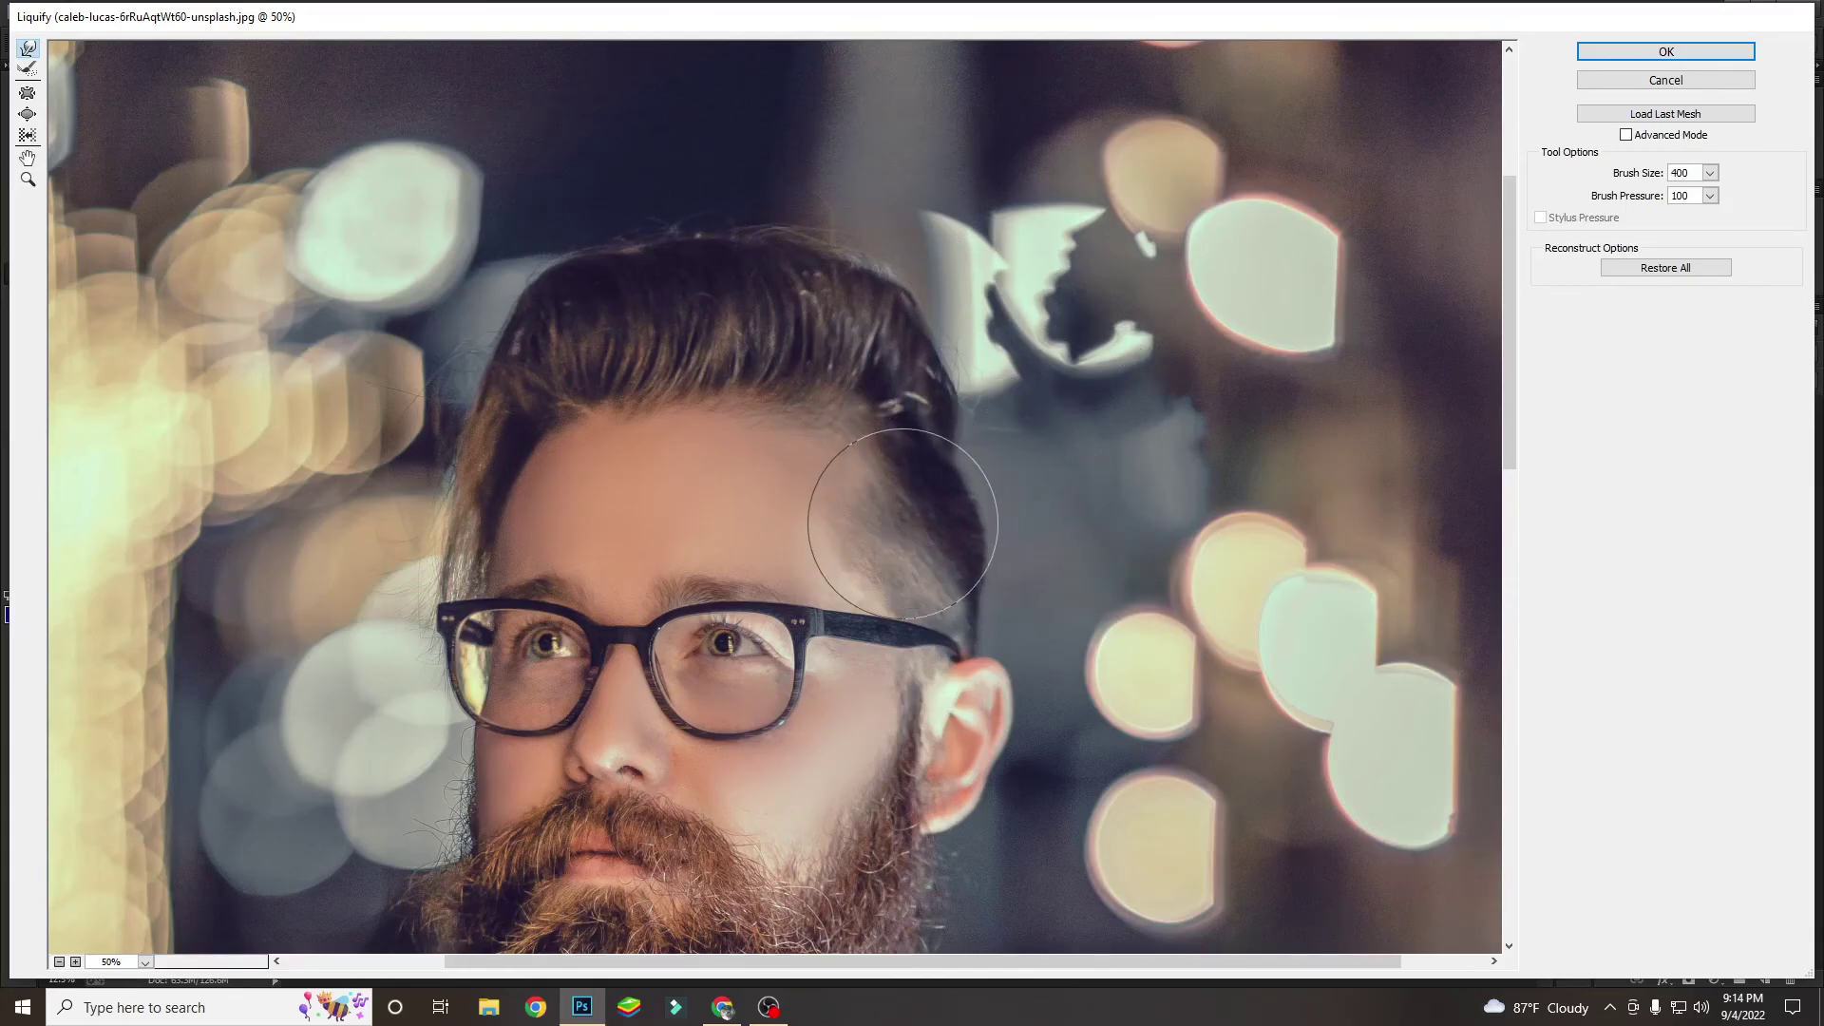
pyautogui.press('alt')
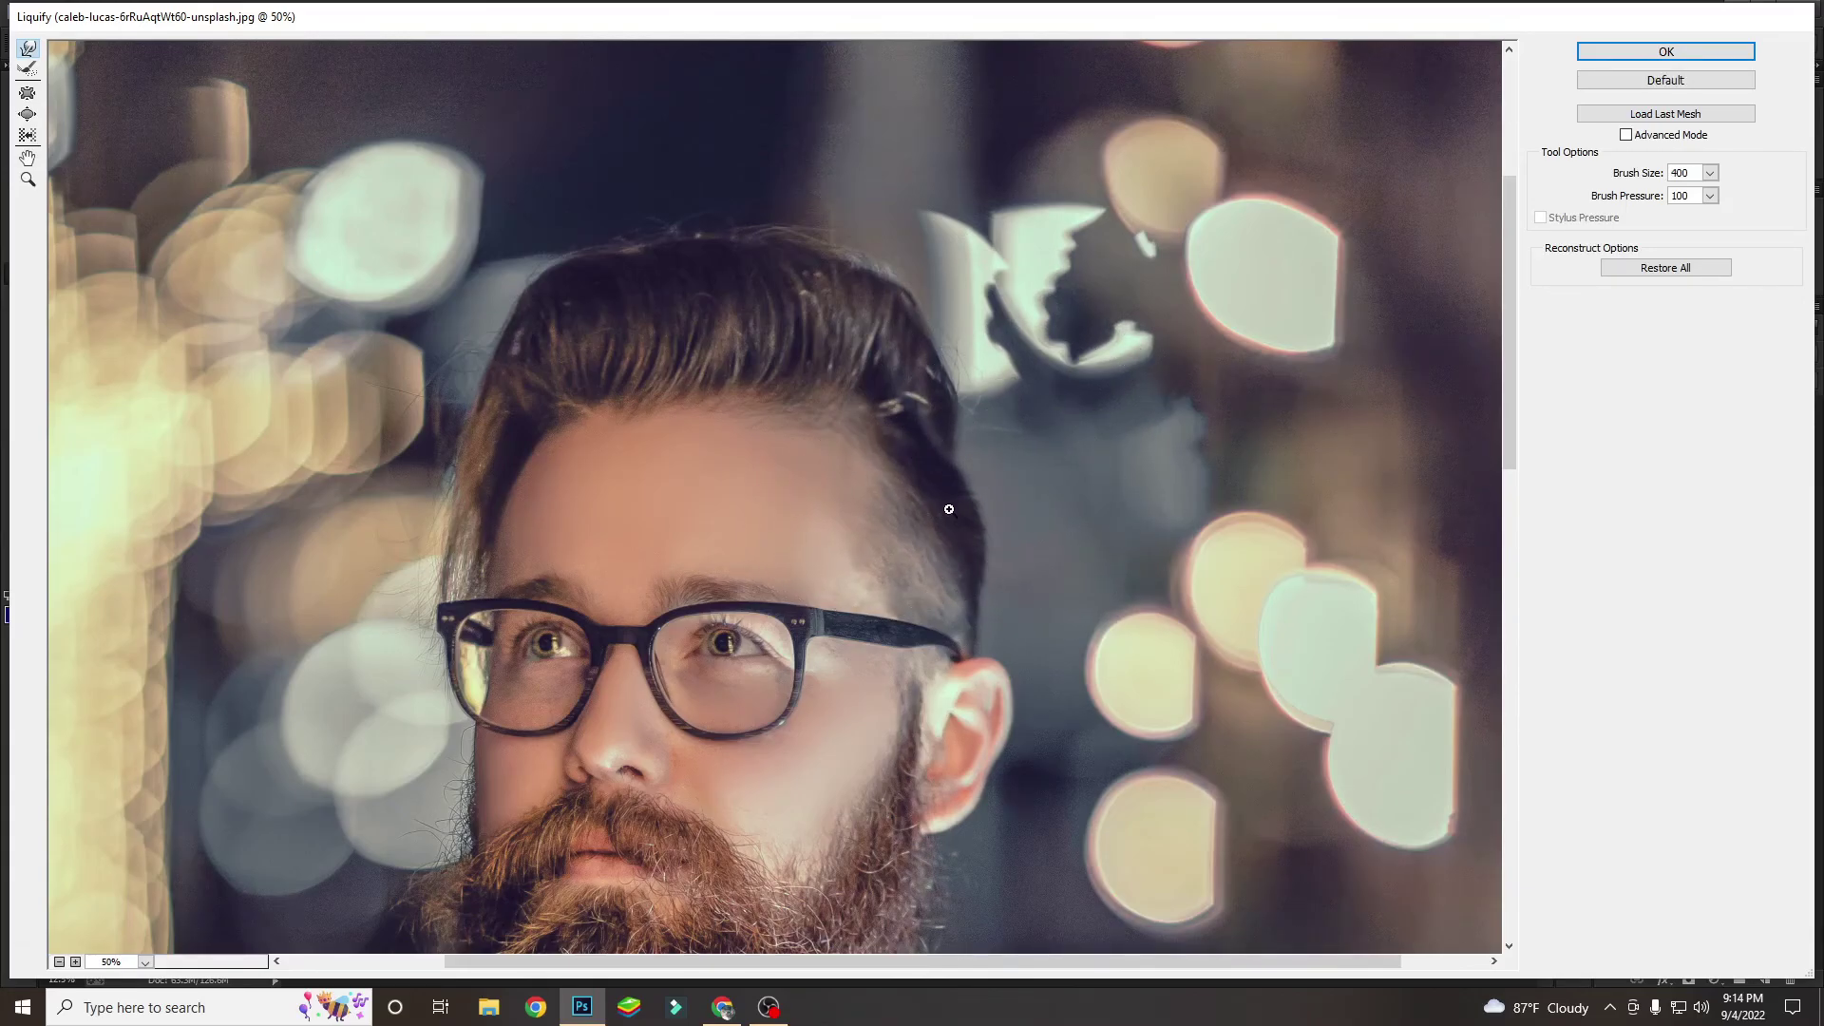
pyautogui.scroll(-1, 949, 509)
pyautogui.scroll(-1, 1034, 456)
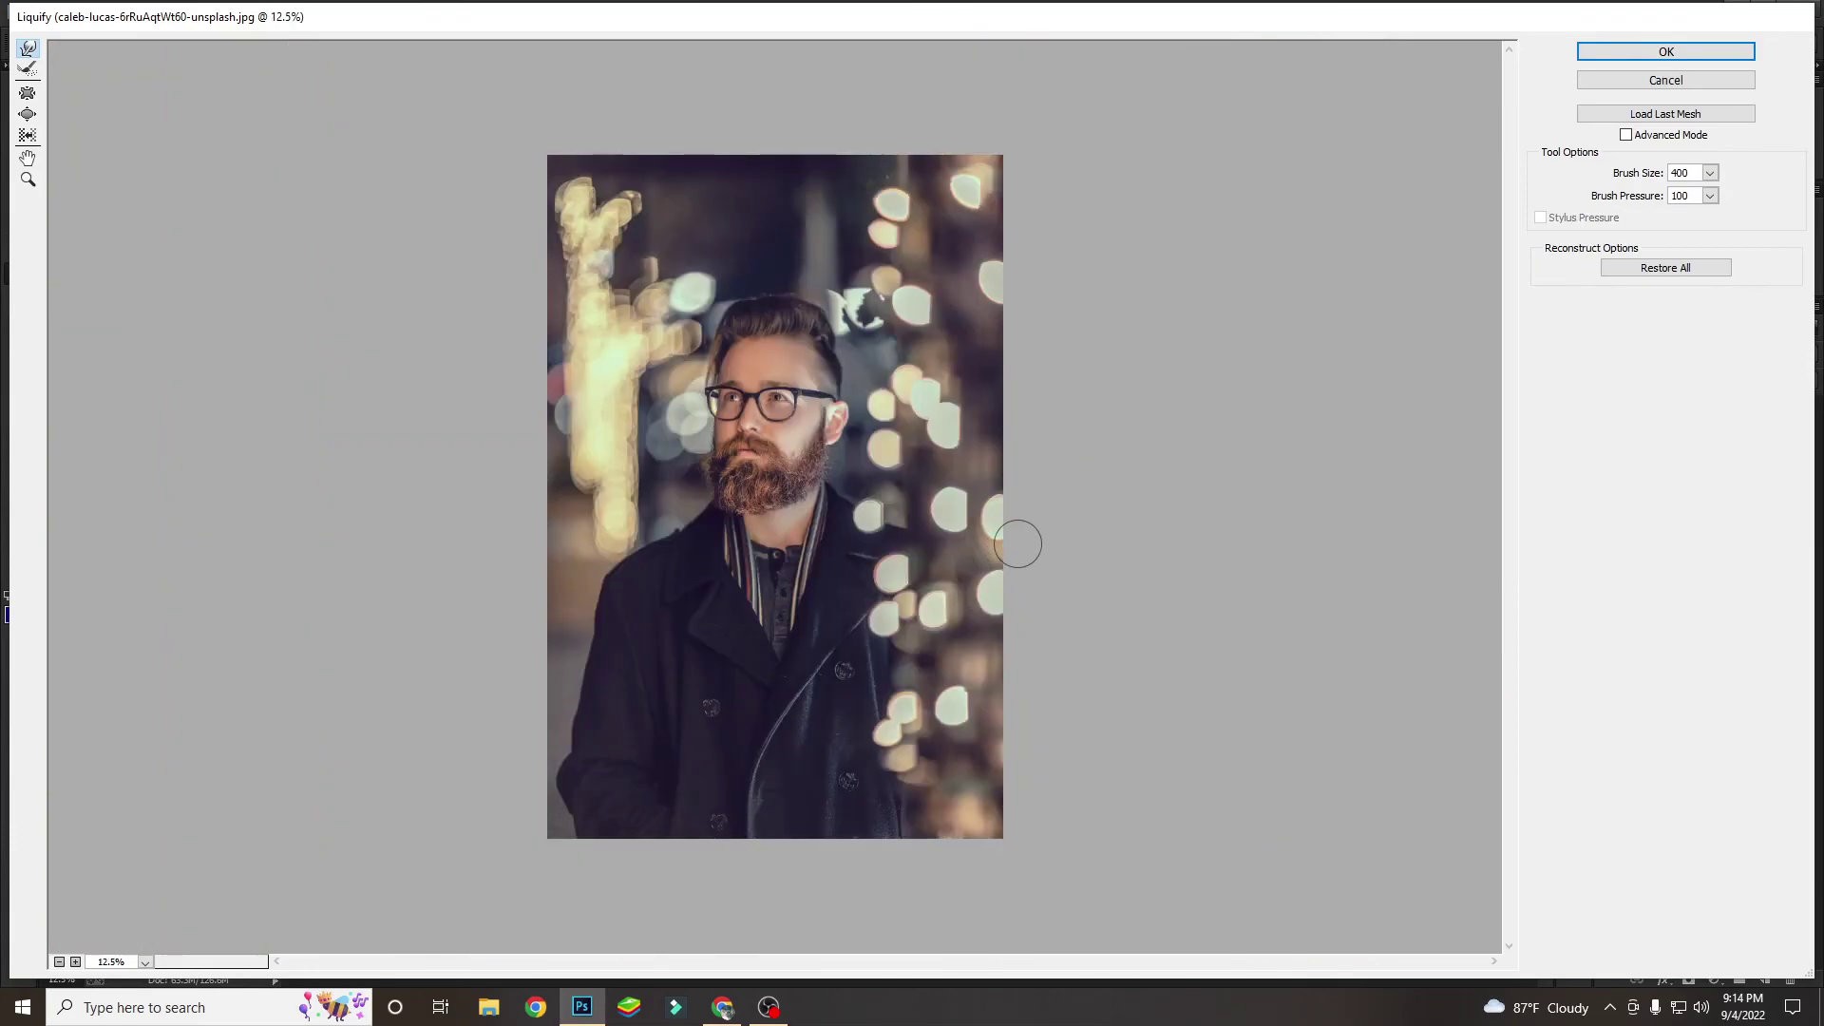
pyautogui.scroll(1, 1018, 544)
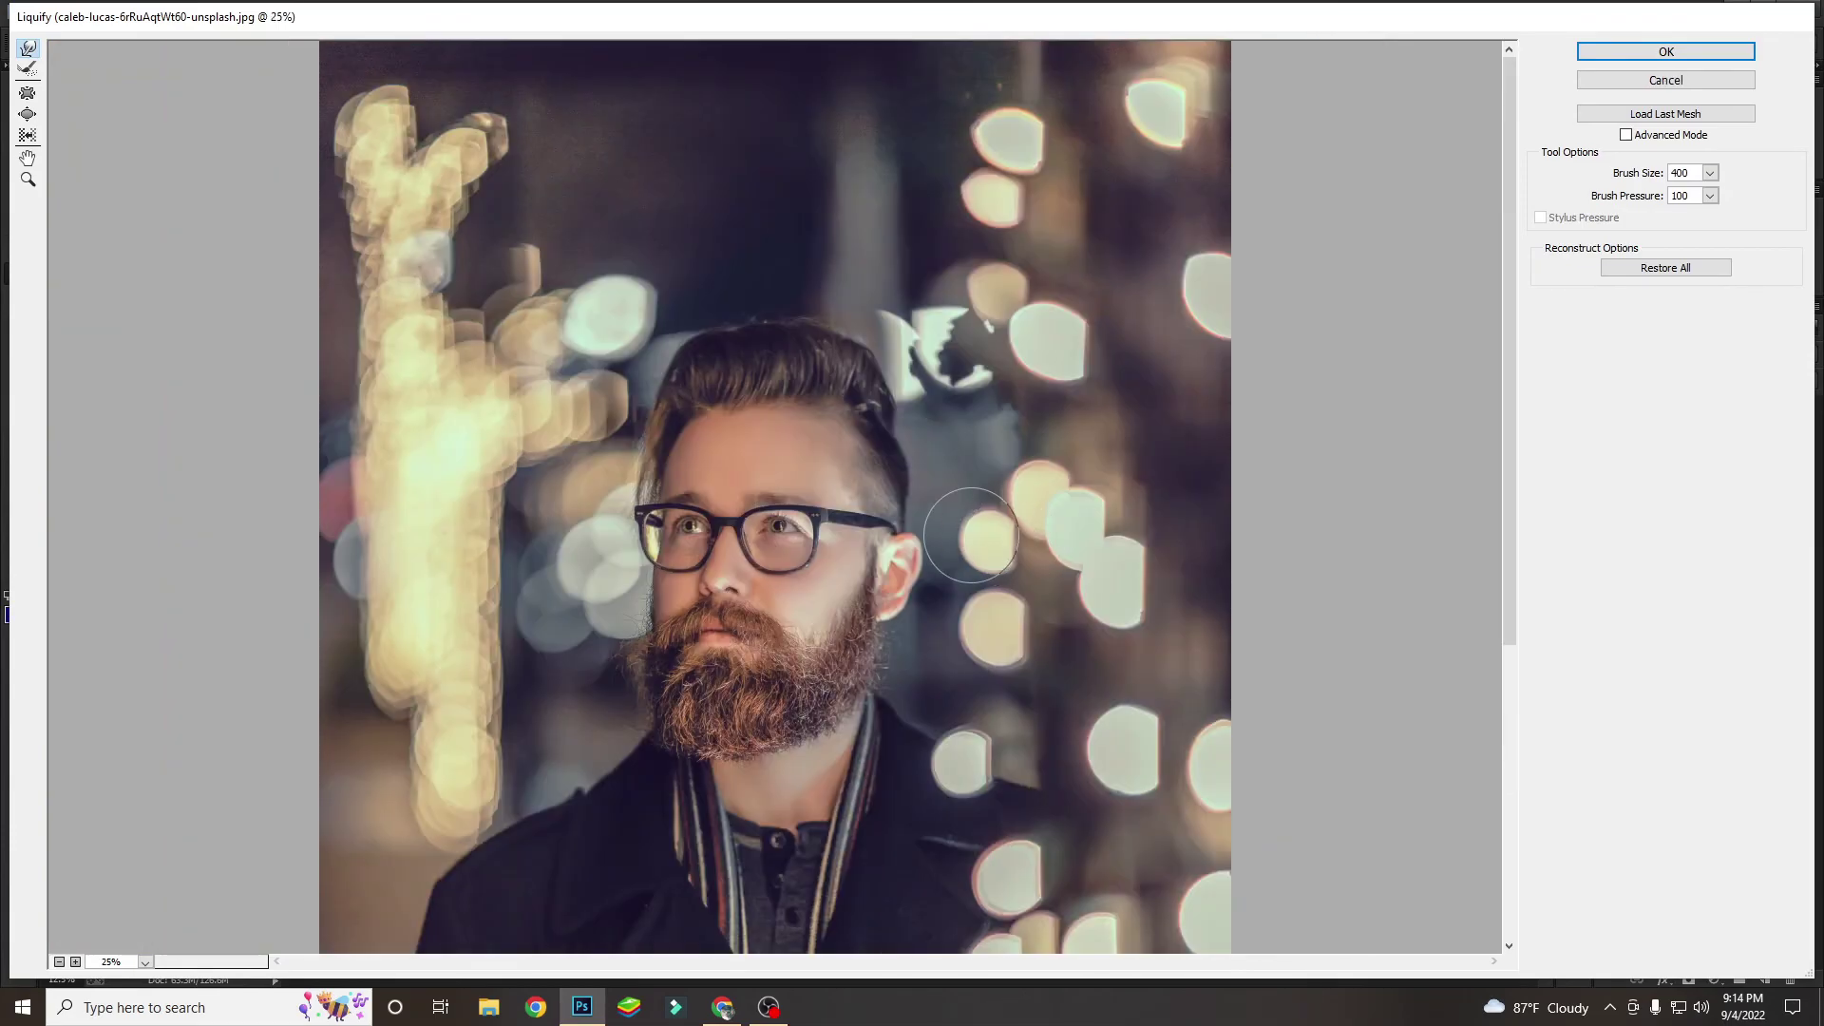
pyautogui.scroll(1, 953, 492)
pyautogui.scroll(3, 953, 492)
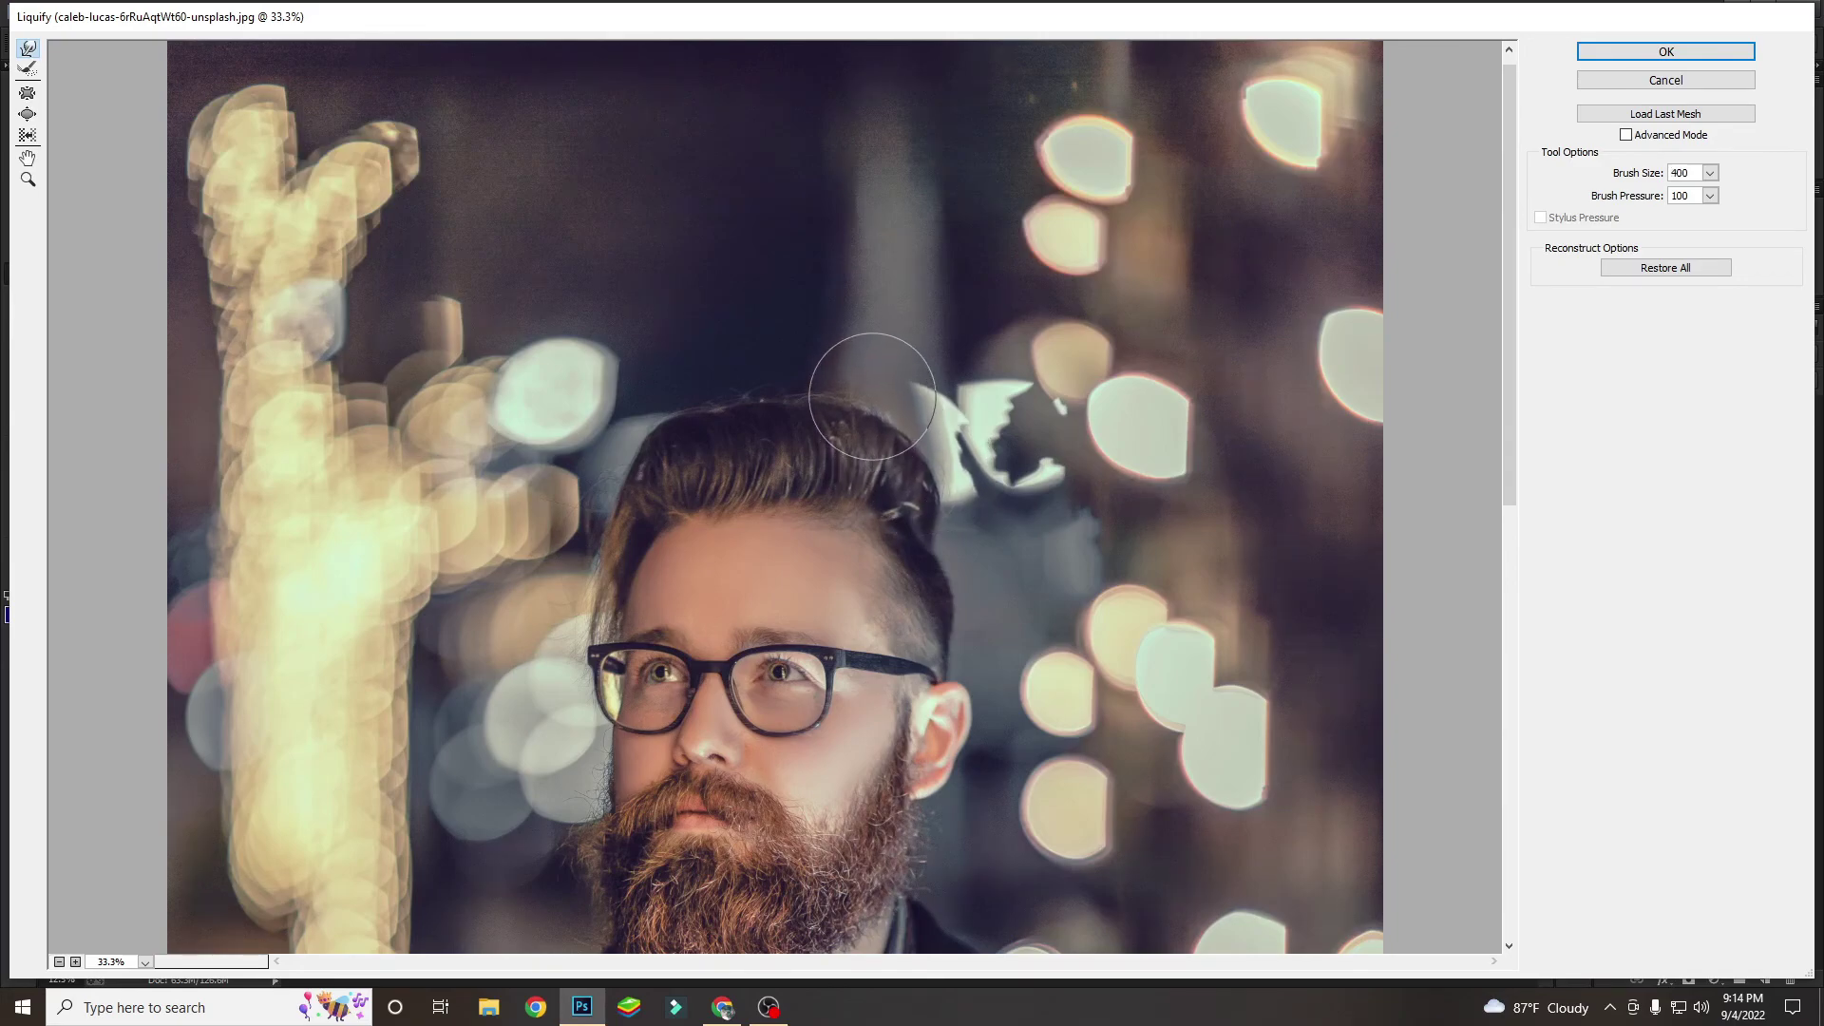
# Fine-tune the brush size for the hair edge, then test Restore All and undo it.
pyautogui.press('[')
pyautogui.press('[')
pyautogui.press(']')
pyautogui.press(']')
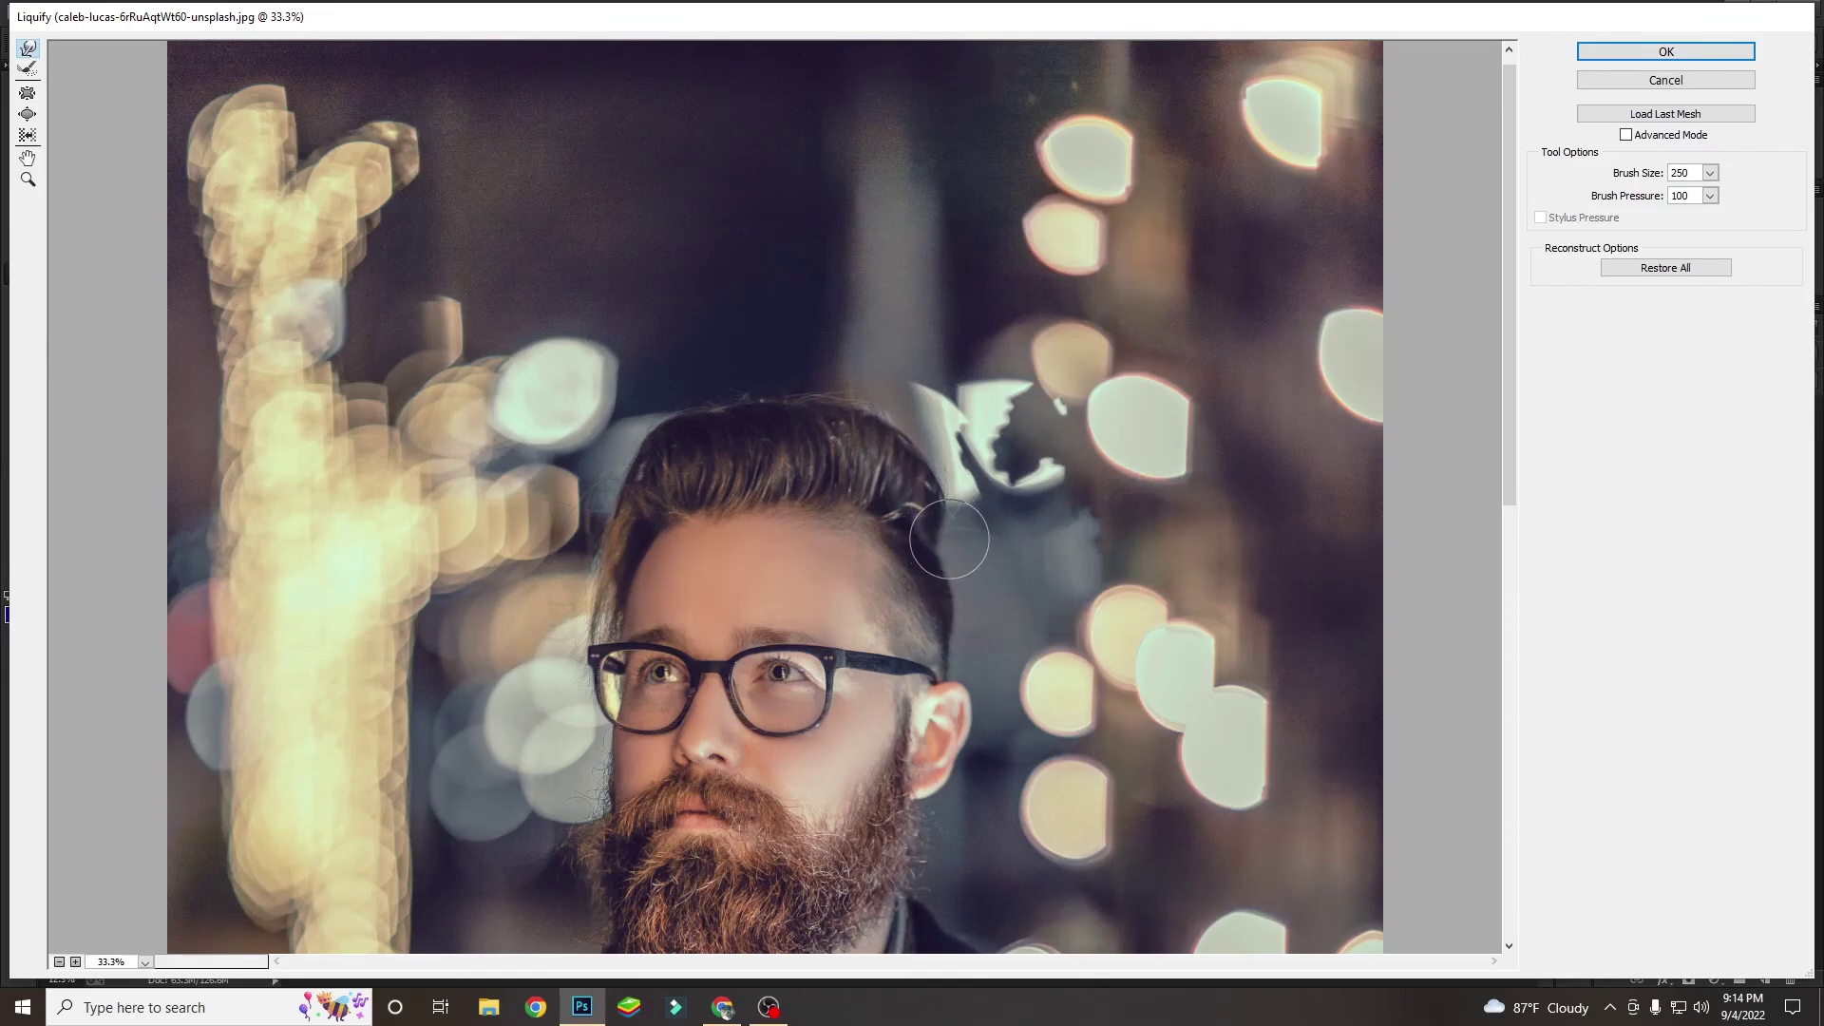
pyautogui.press('[')
pyautogui.press('[')
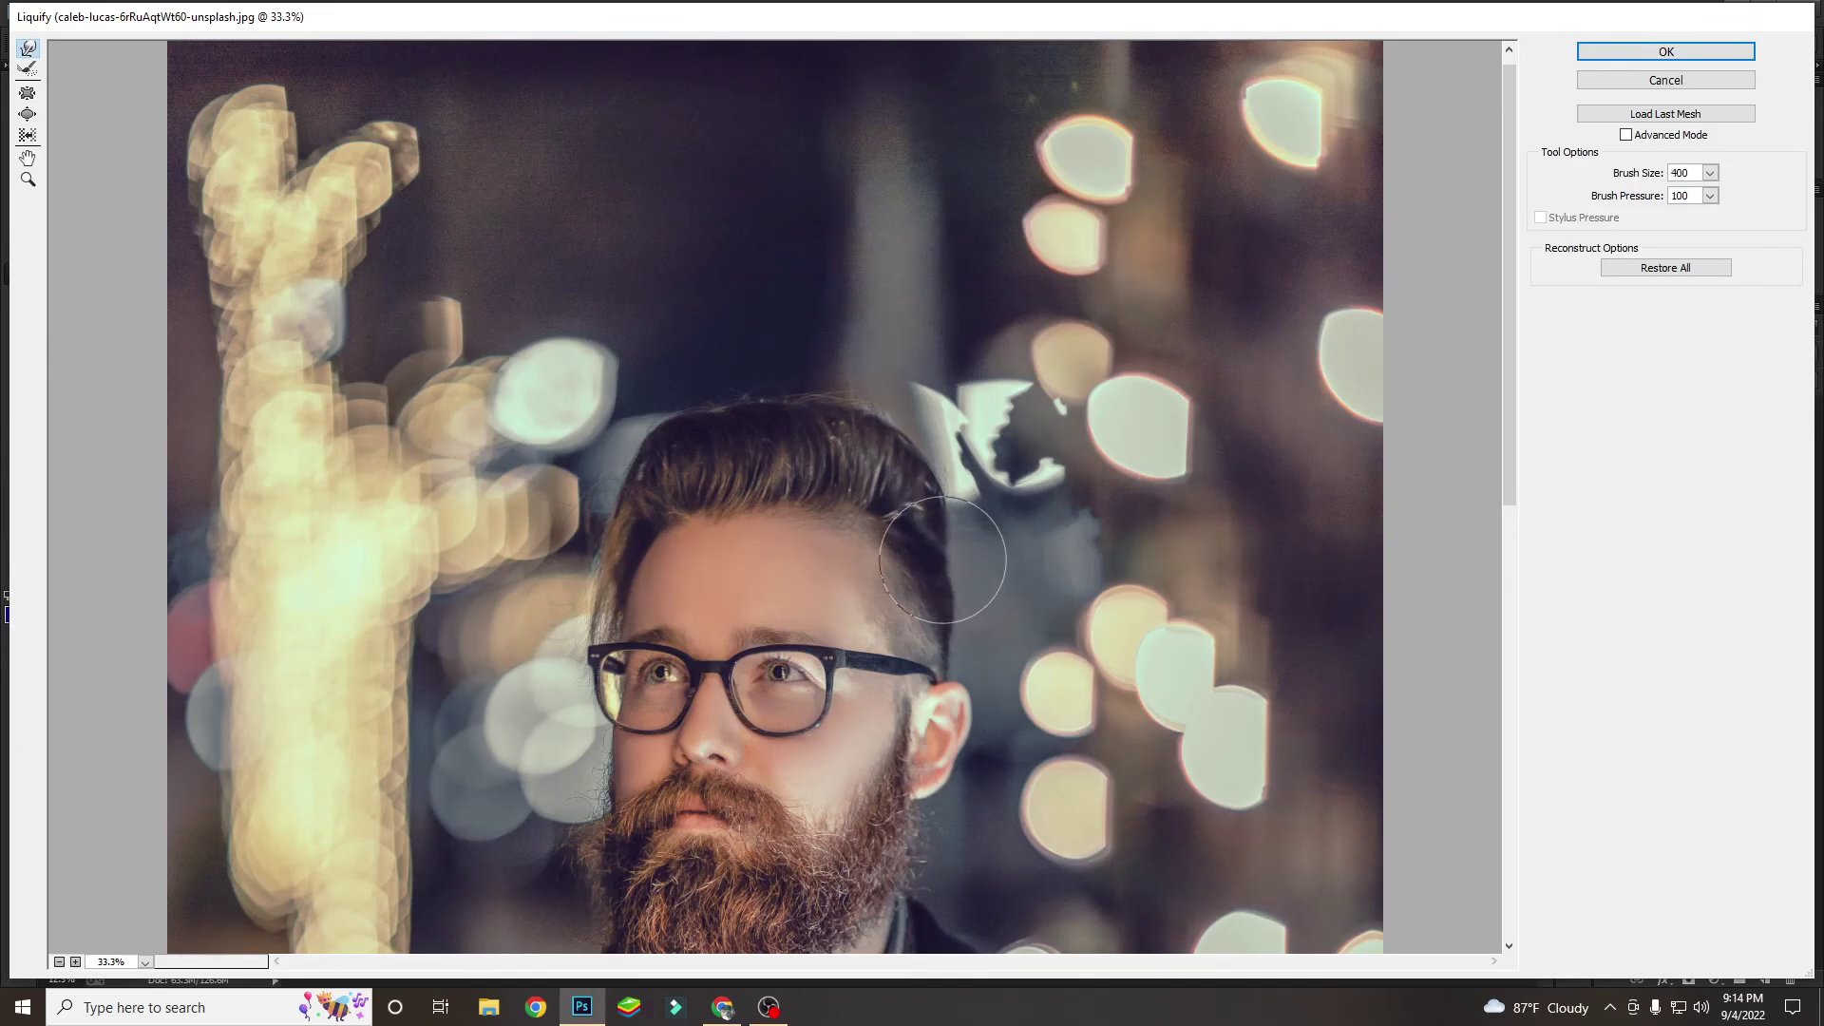
pyautogui.press(']')
pyautogui.press(']')
pyautogui.press('[')
pyautogui.press('[')
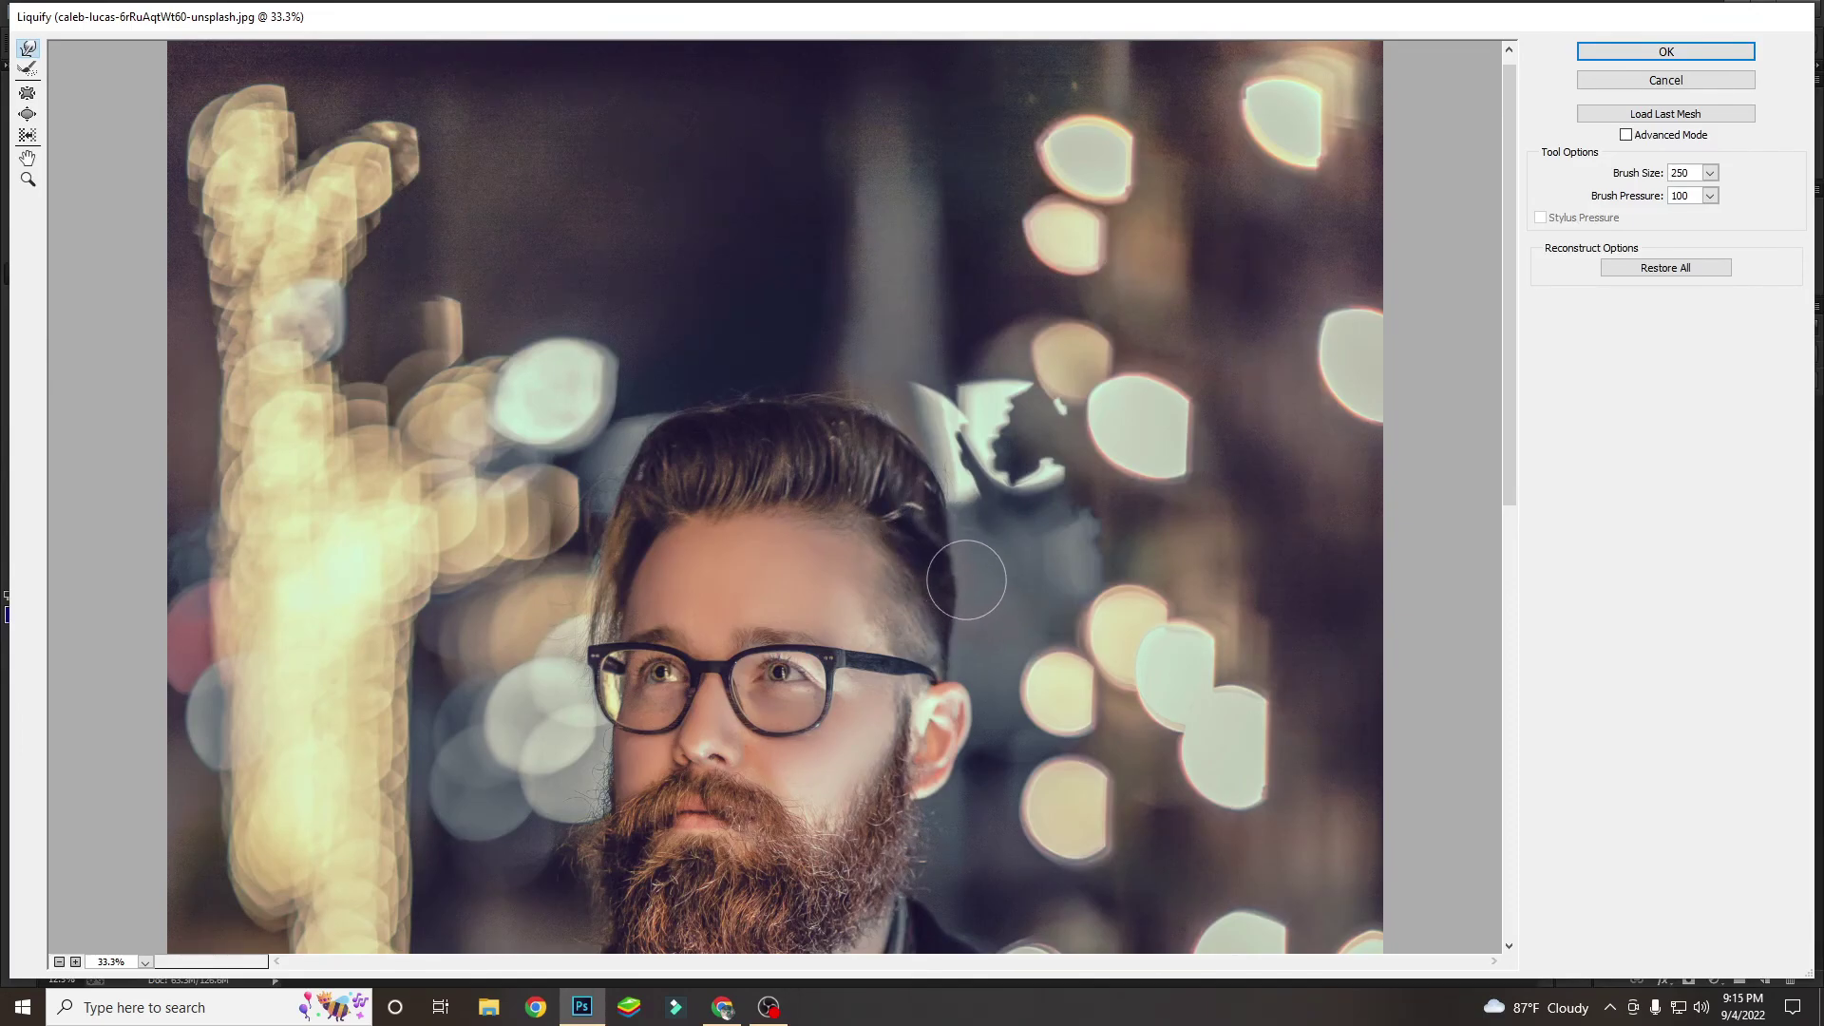
pyautogui.press(']')
pyautogui.press(']')
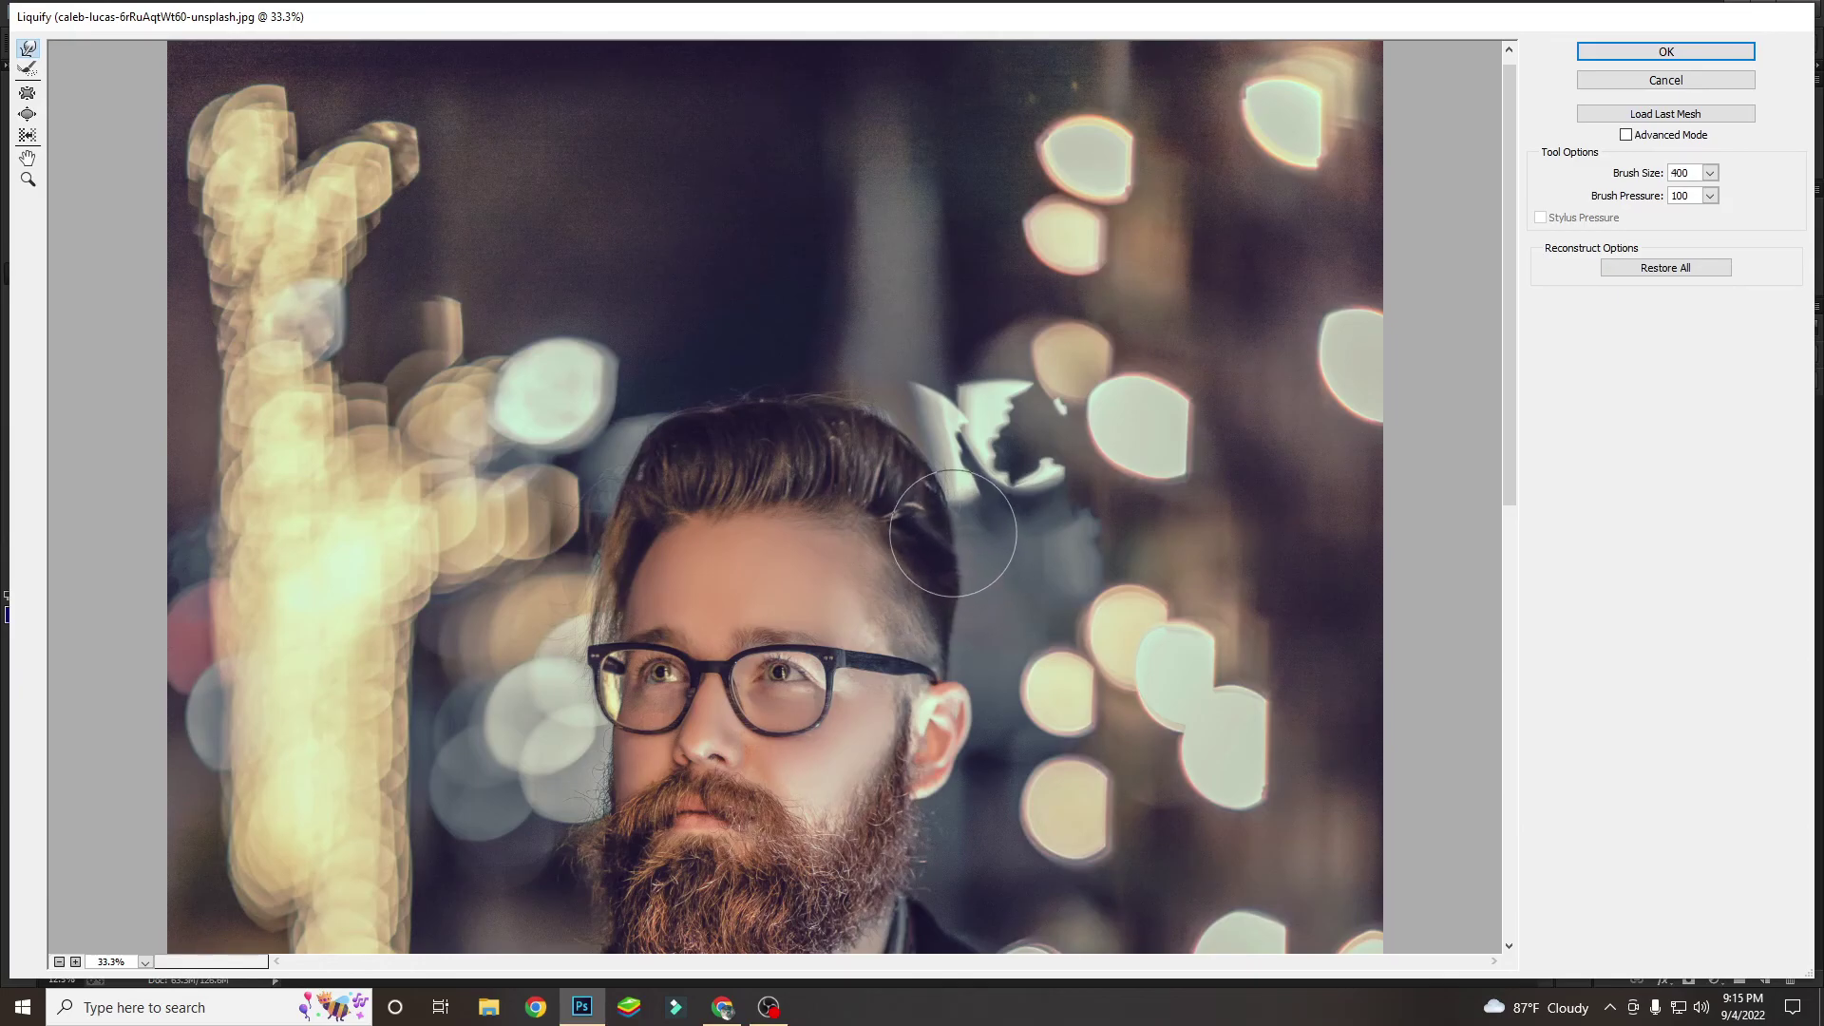
pyautogui.scroll(-3, 1045, 513)
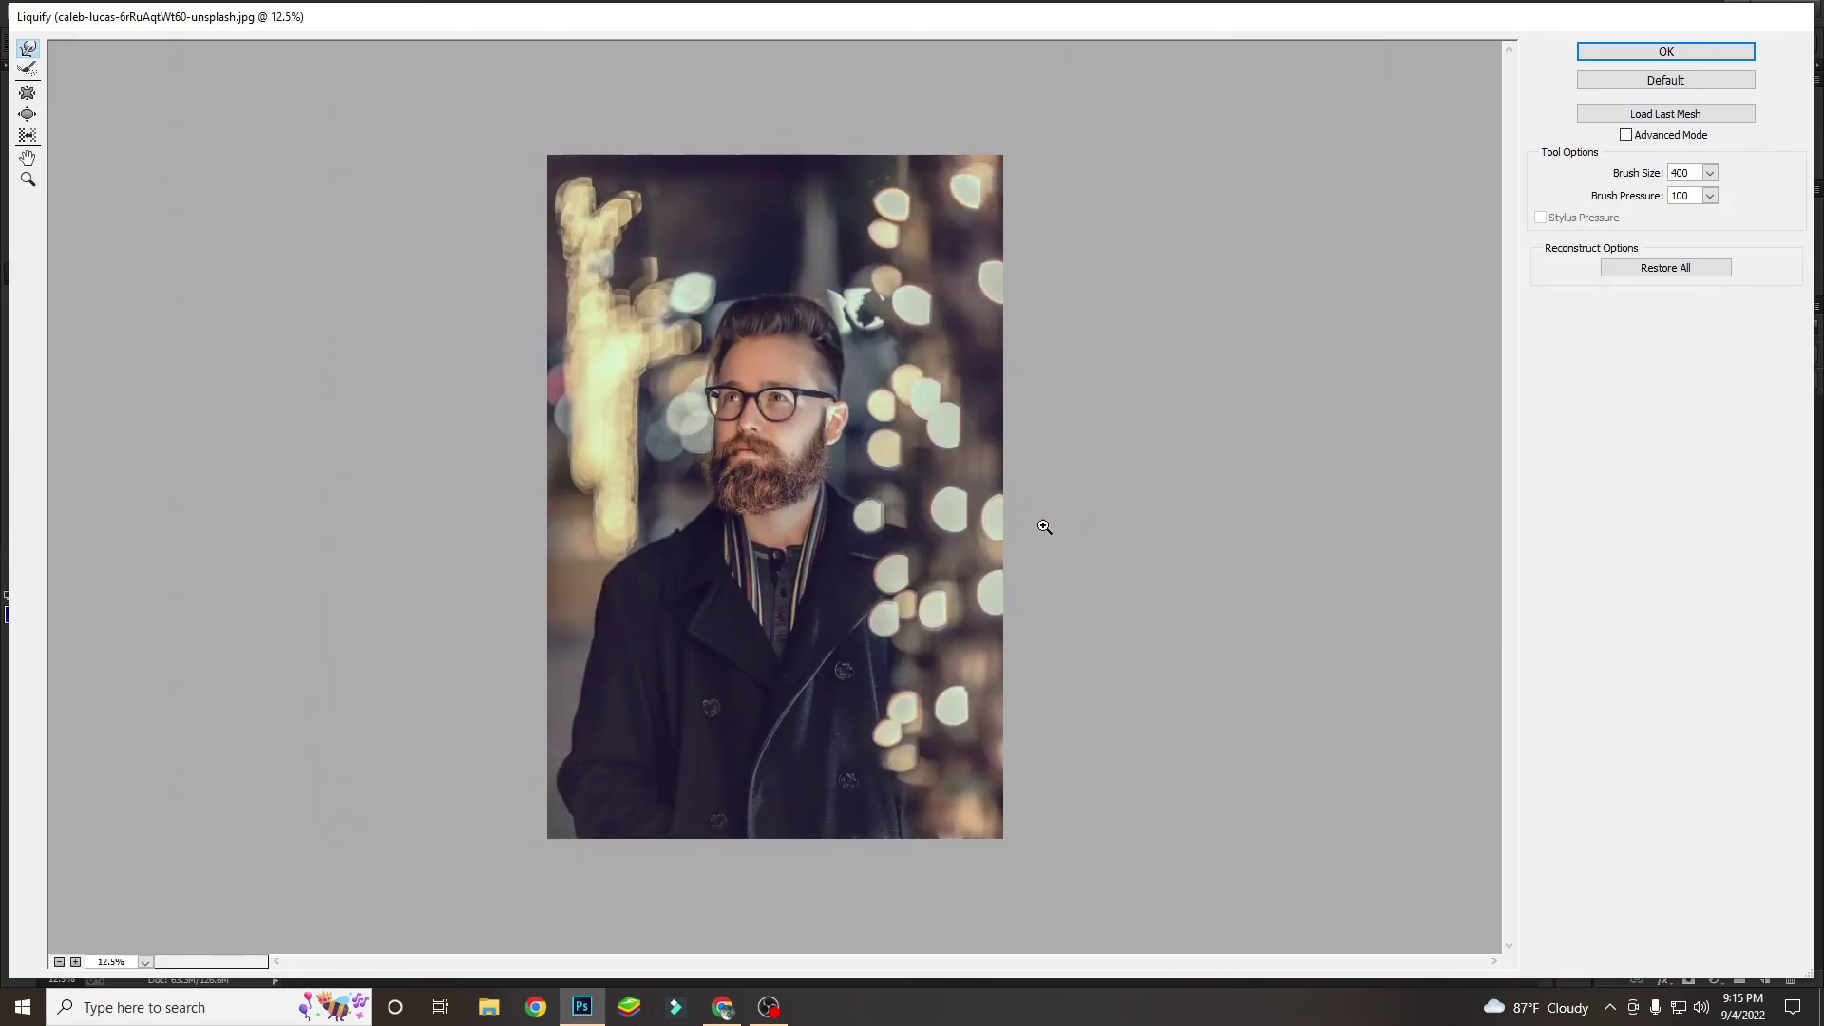
pyautogui.click(1657, 269)
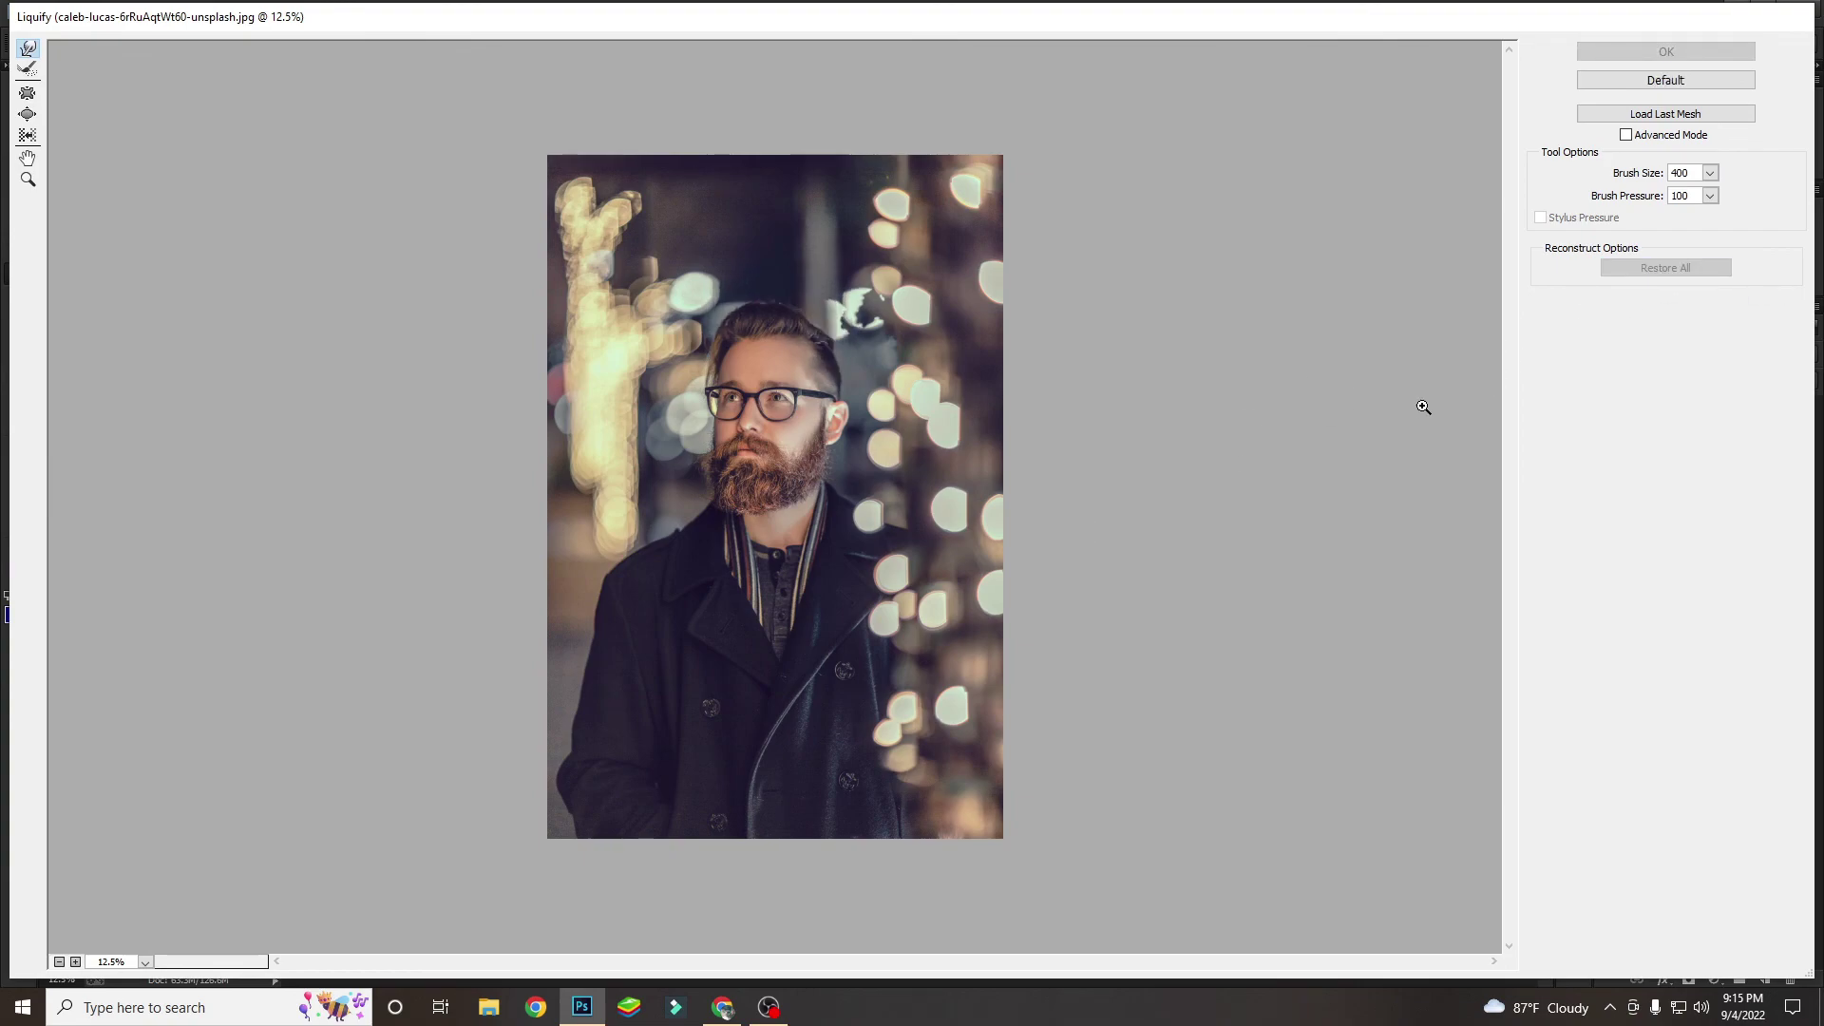
pyautogui.hotkey('ctrl', 'alt', 'z')
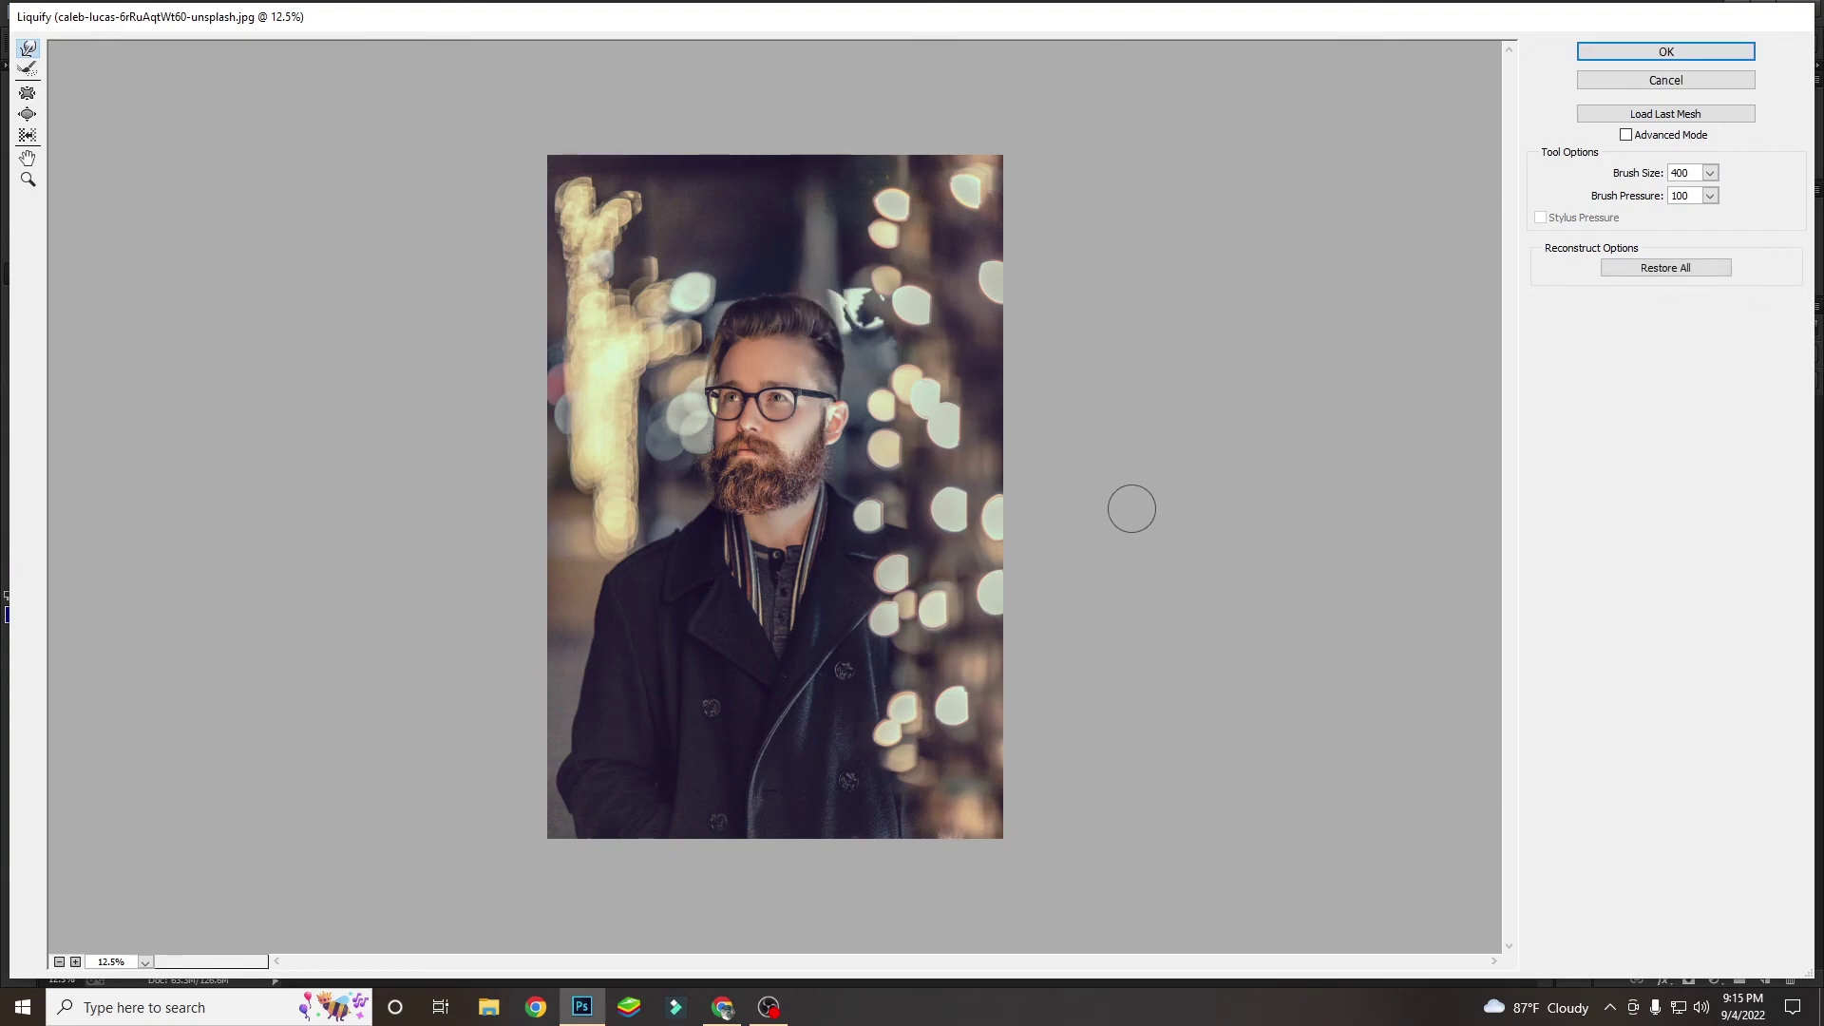
# Zoom into the face and push the lower beard edge into a new shape.
pyautogui.hotkey('ctrl', '+')
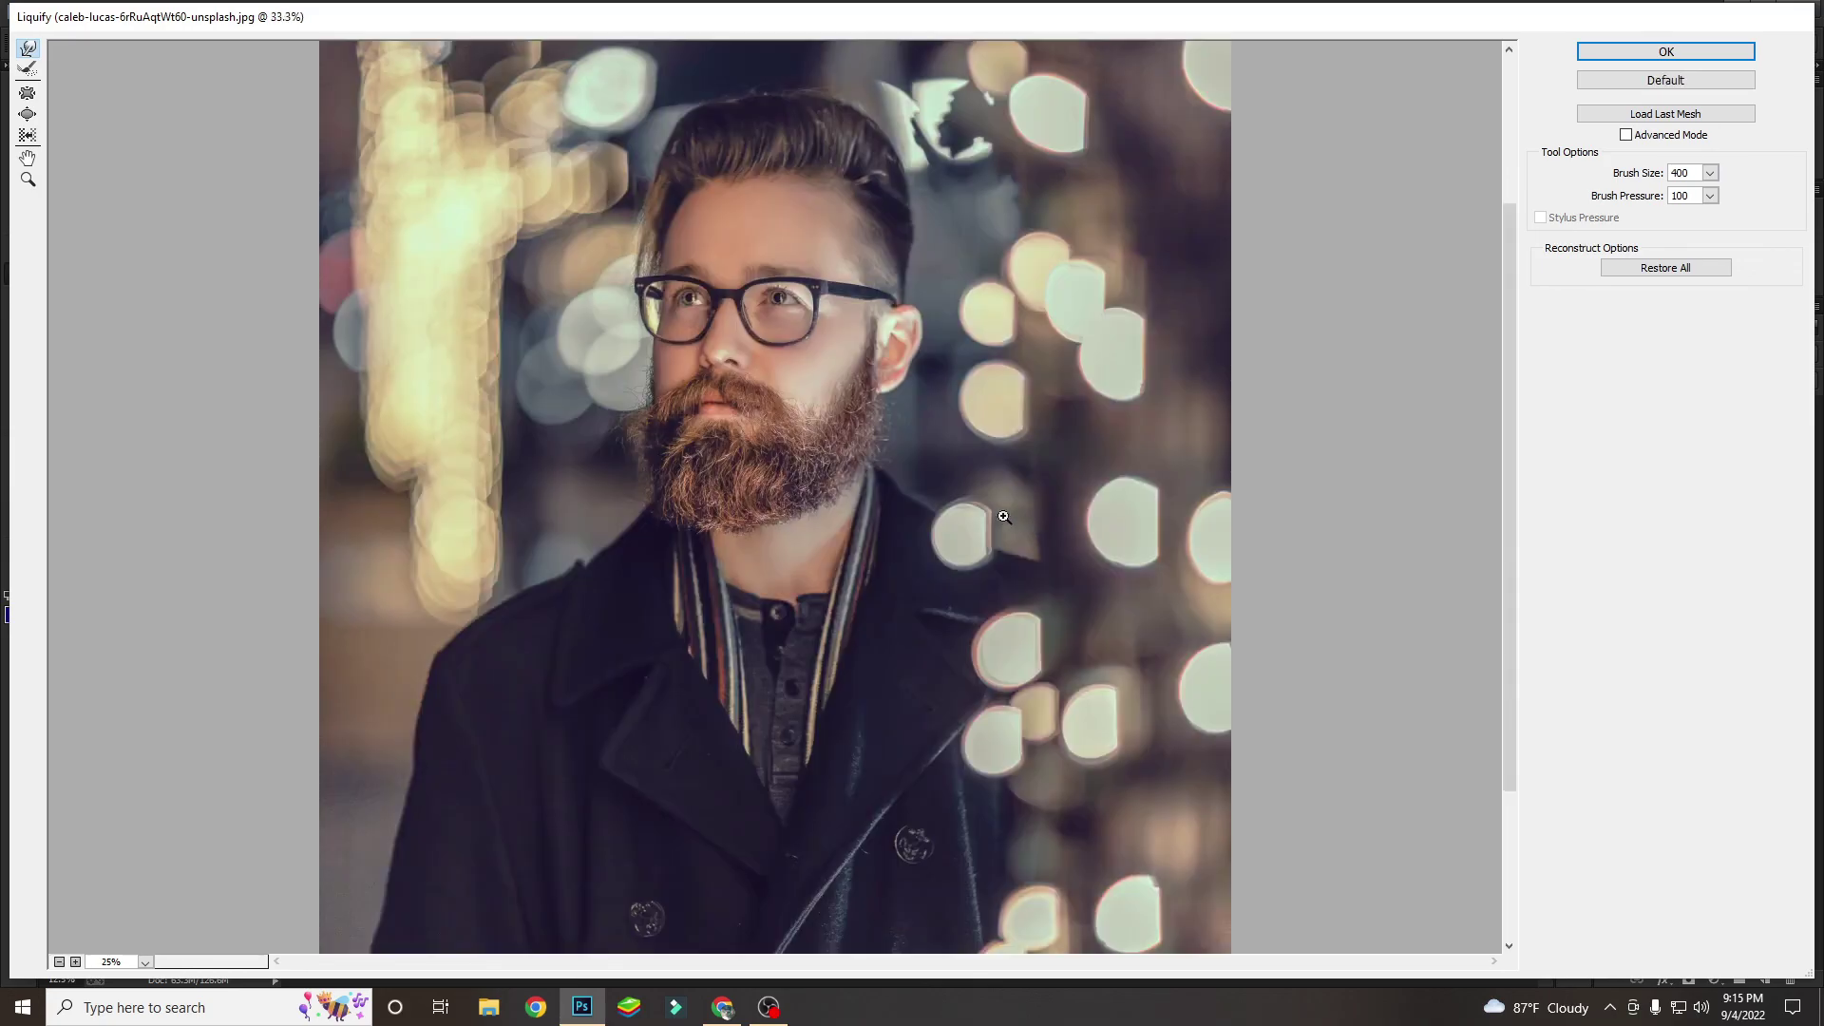
pyautogui.hotkey('ctrl', '+')
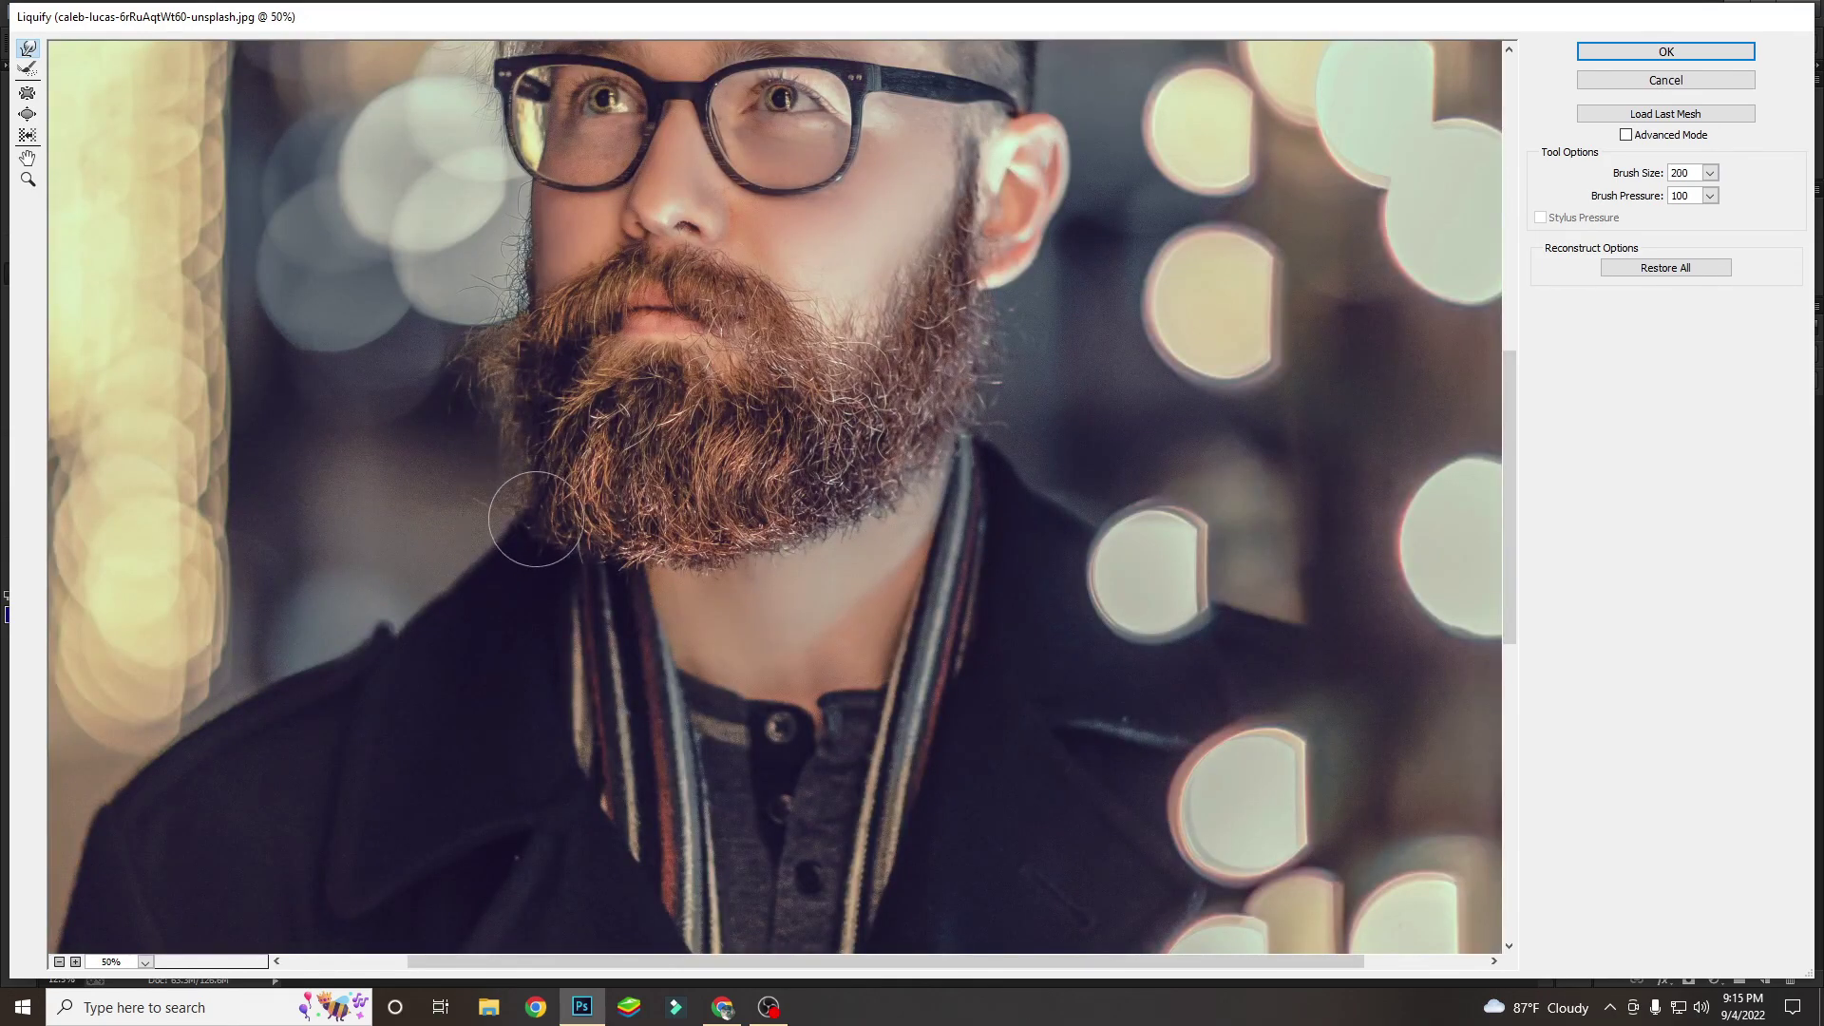
pyautogui.press(']')
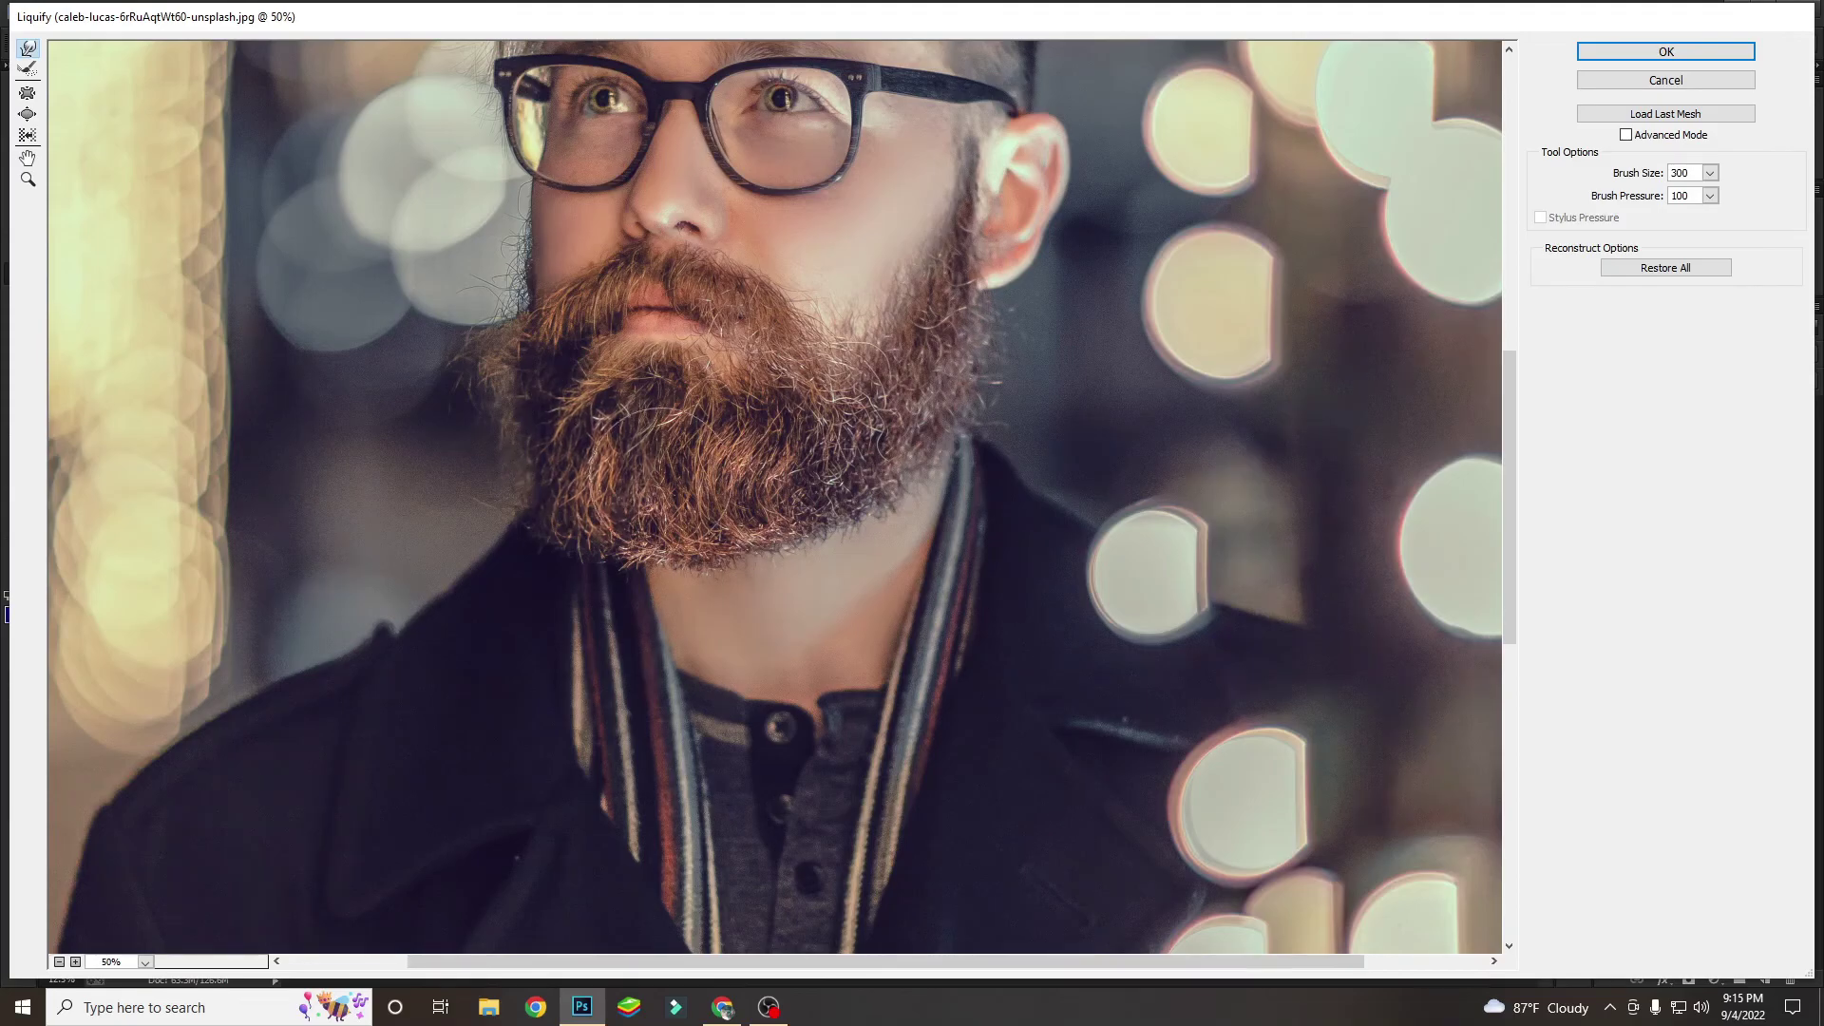
pyautogui.moveTo(708, 489); pyautogui.dragTo(785, 501)
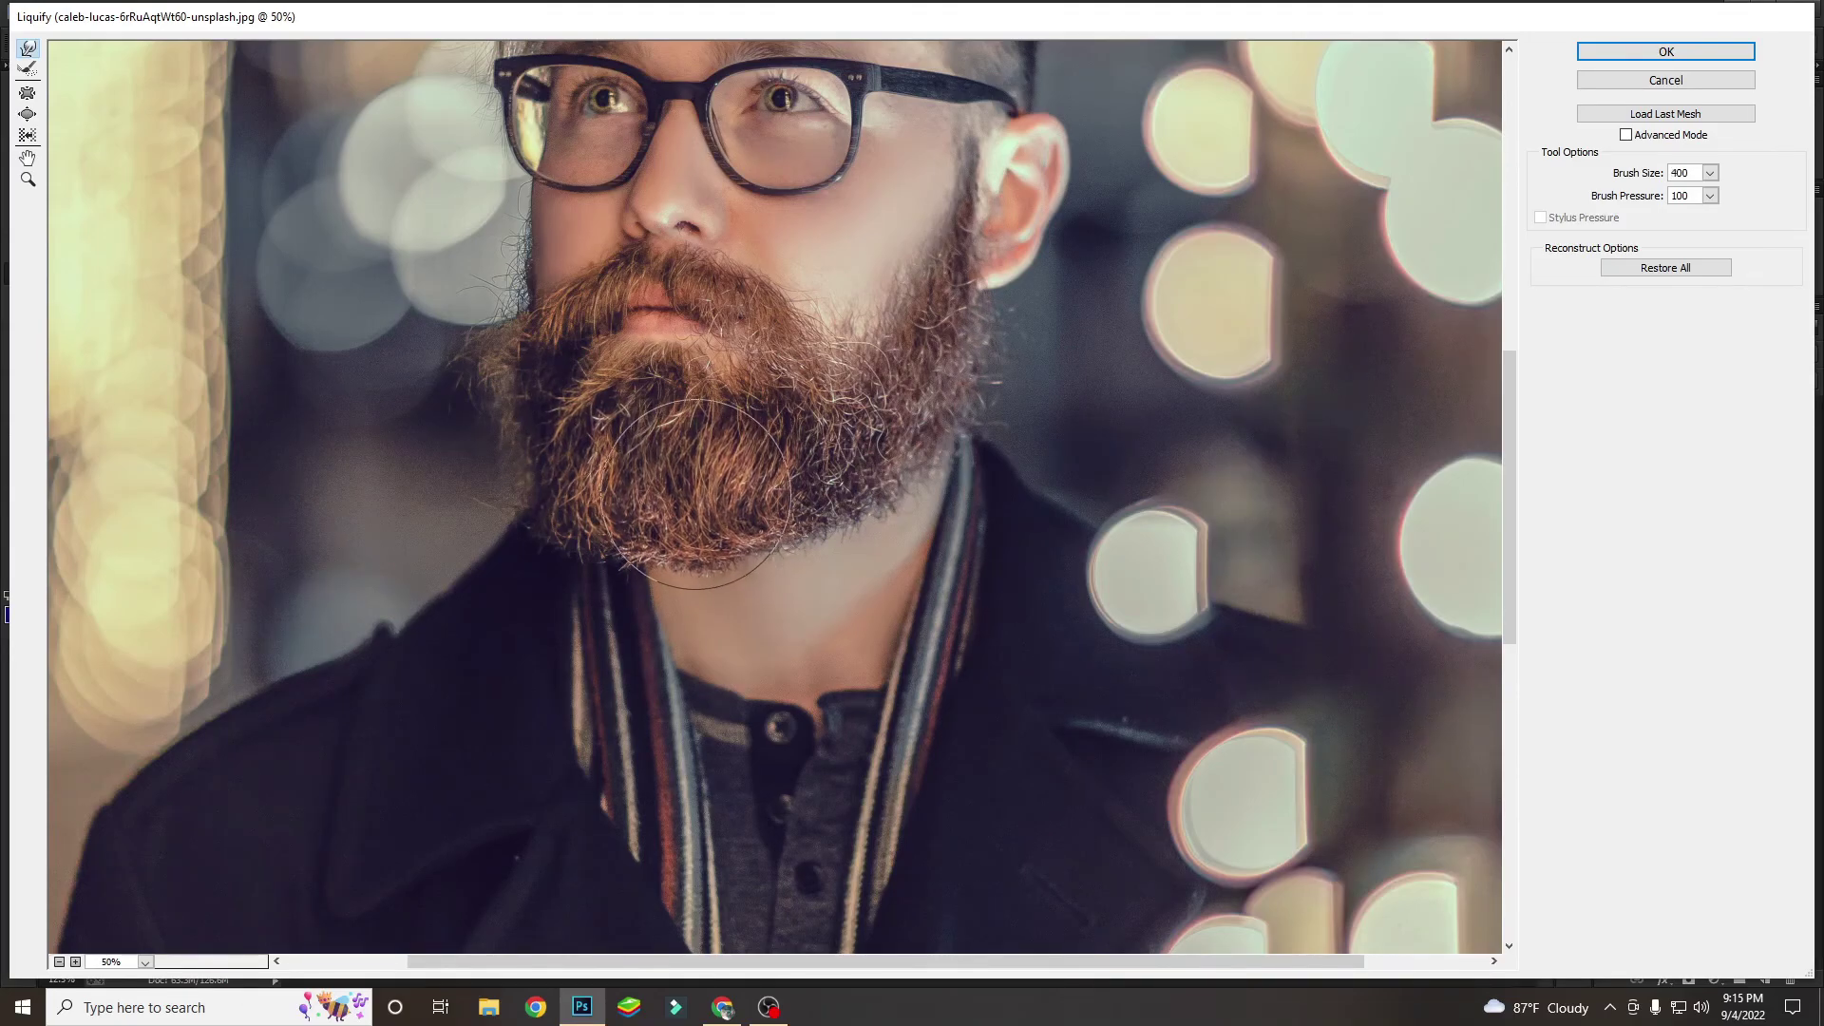
pyautogui.press(']')
pyautogui.press(']')
pyautogui.press('[')
pyautogui.press('[')
pyautogui.press('[')
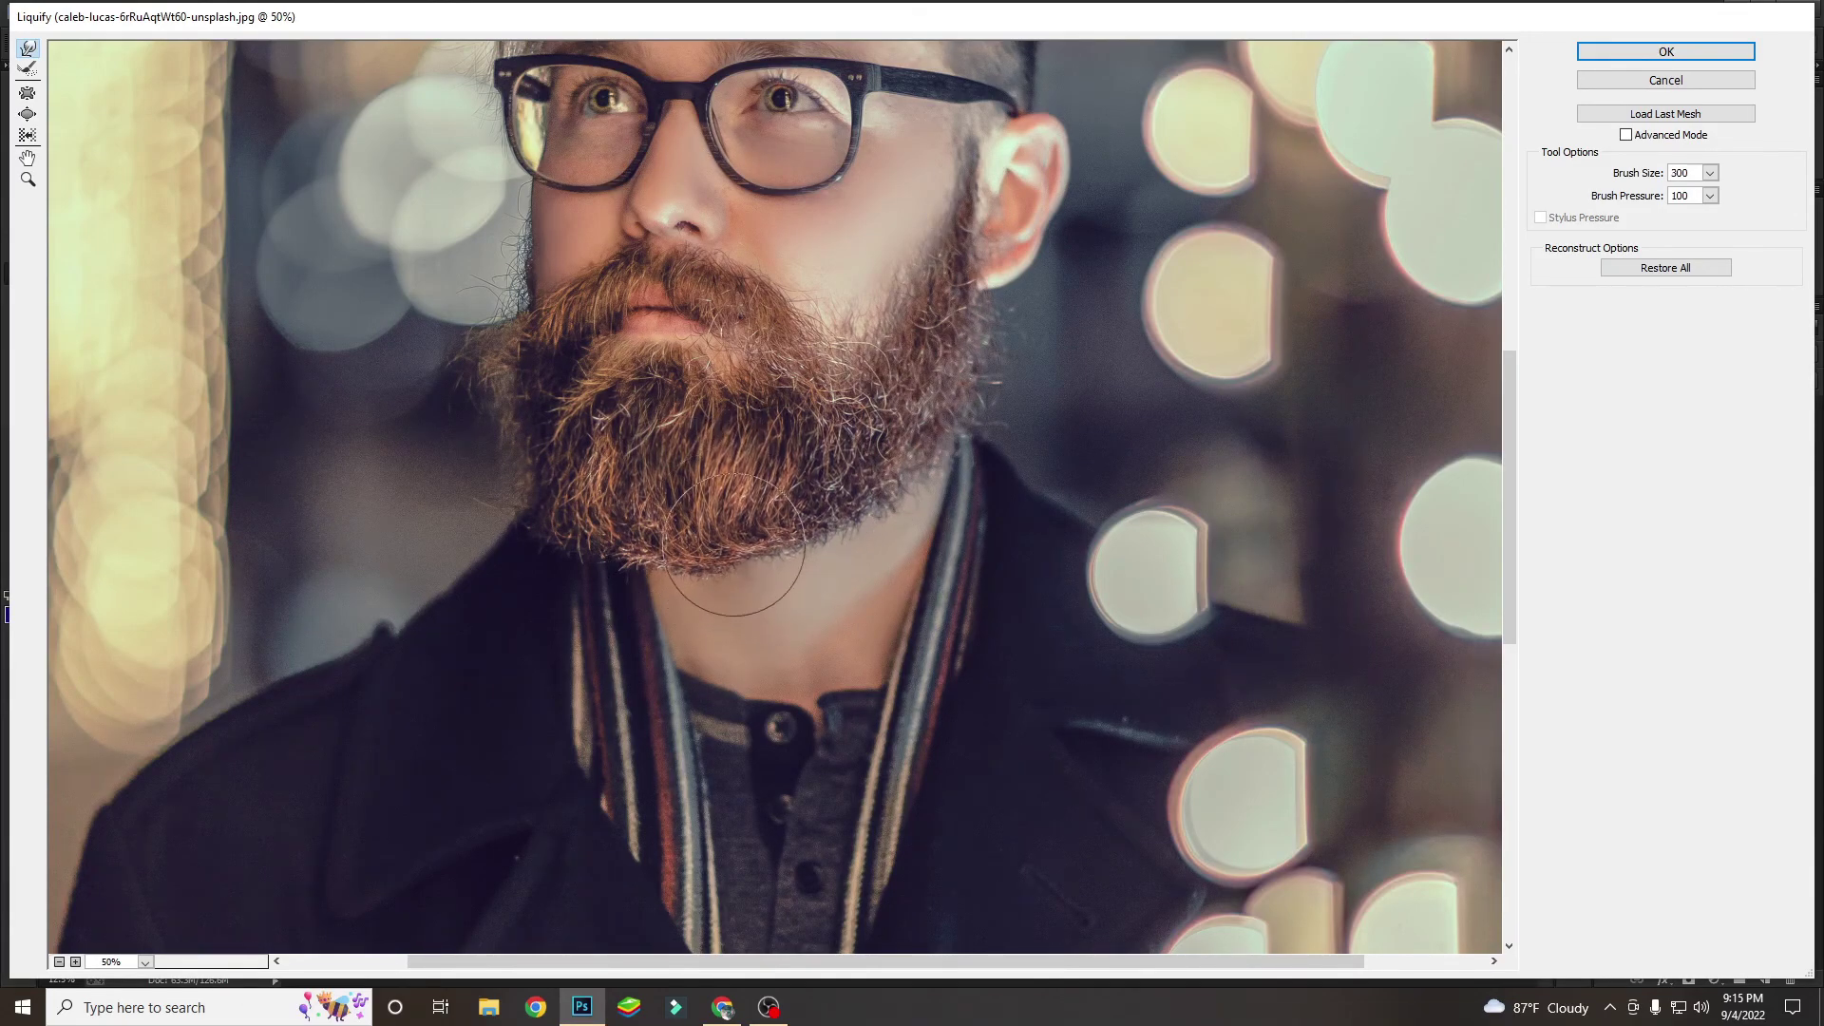
pyautogui.scroll(-2, 663, 562)
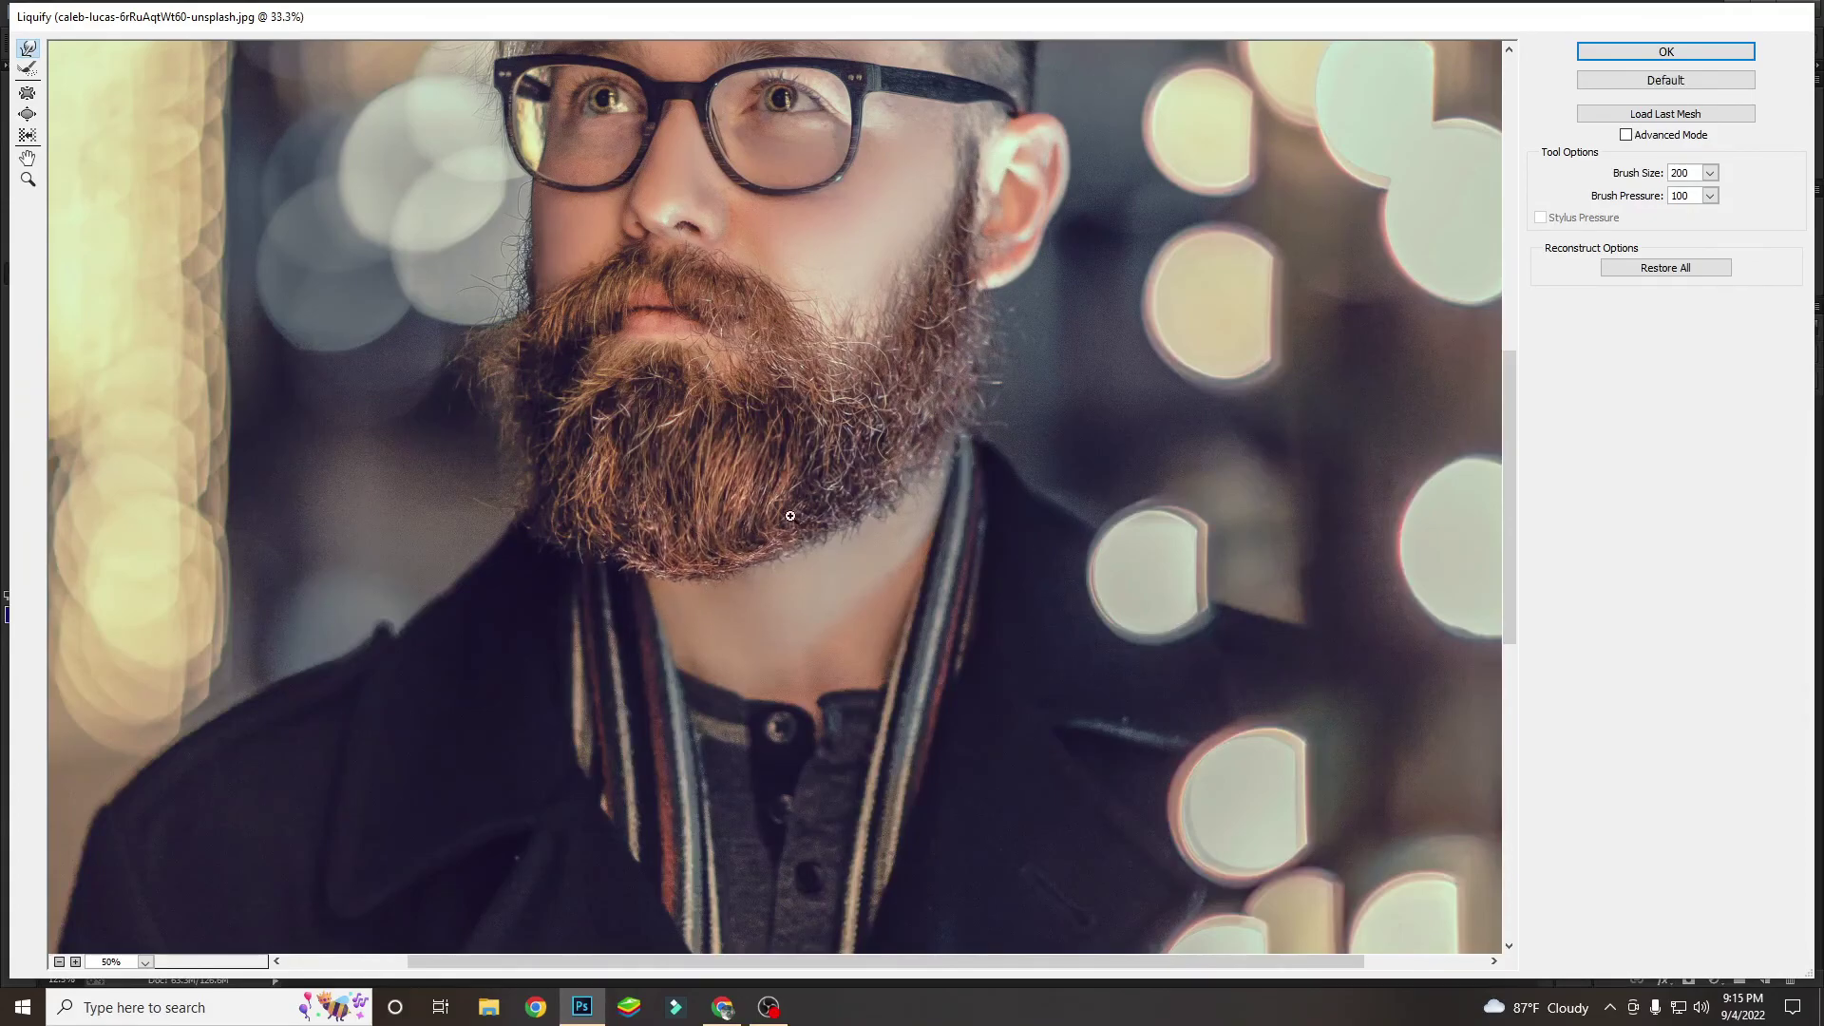
pyautogui.scroll(-2, 989, 468)
pyautogui.scroll(-1, 1103, 446)
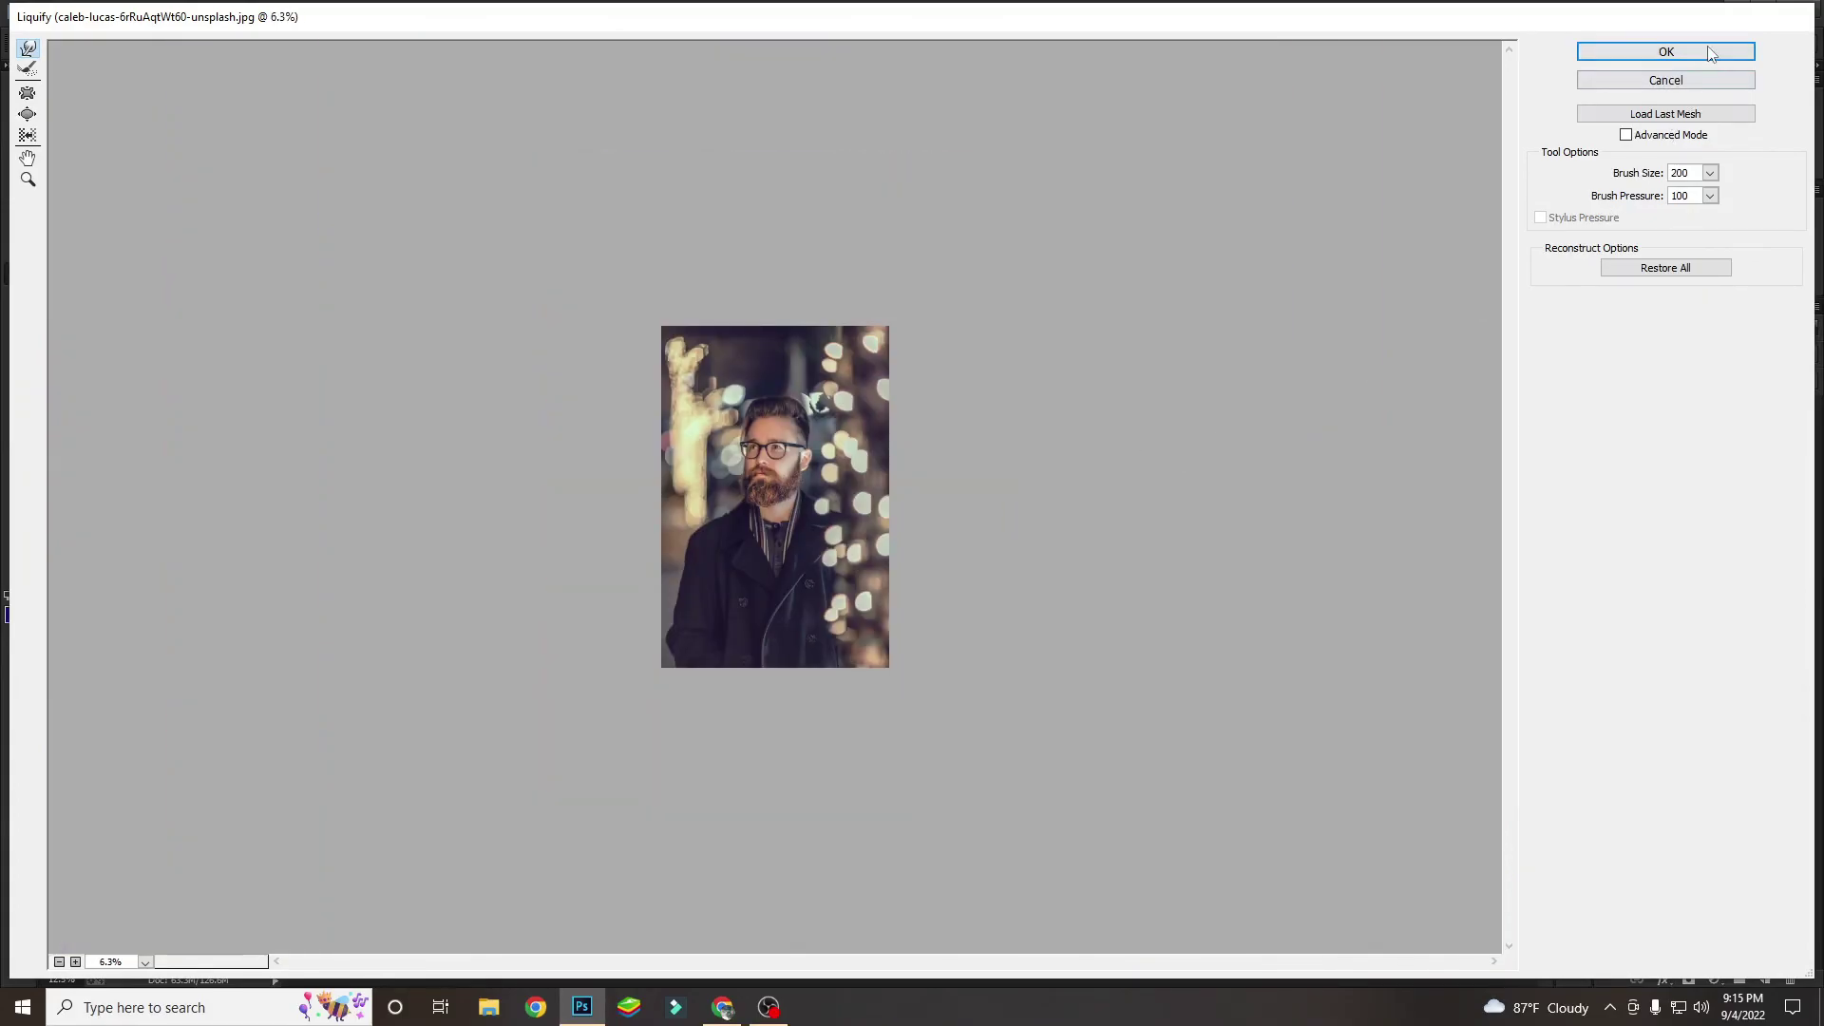
# Apply the Liquify reshaping and duplicate the layer twice.
pyautogui.click(1673, 54)
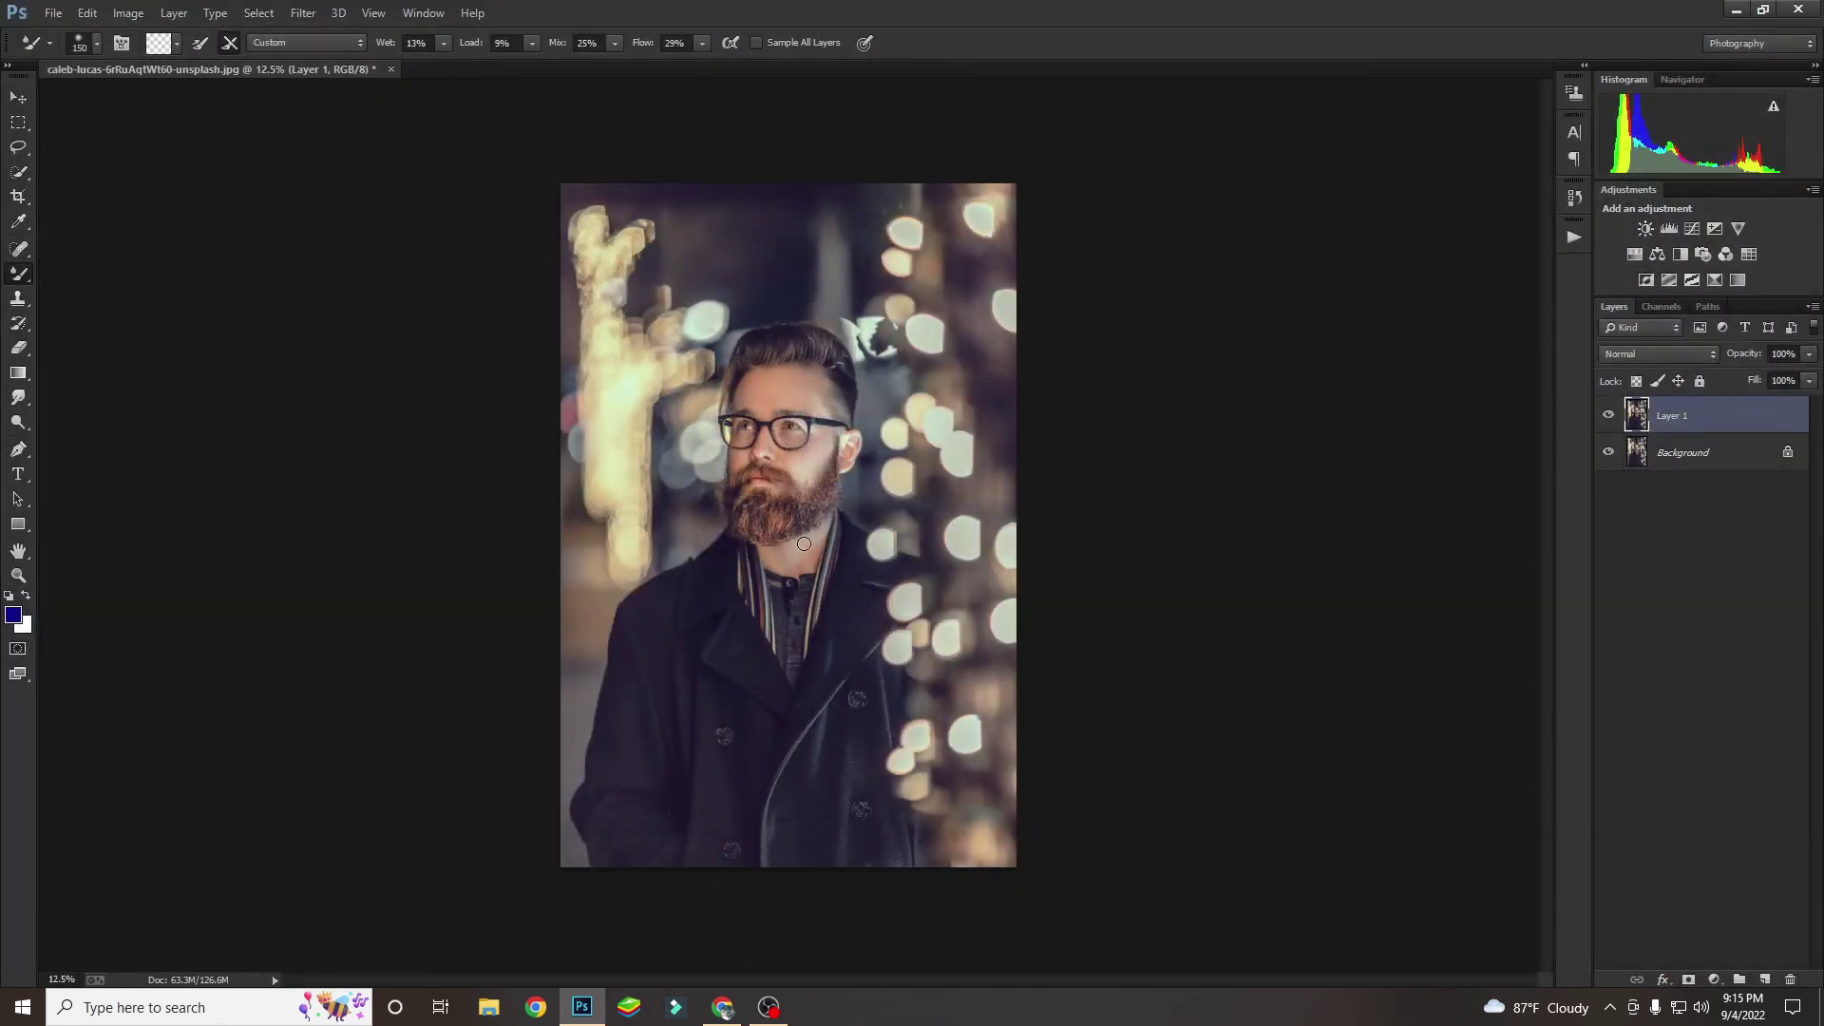
pyautogui.moveTo(1694, 406); pyautogui.dragTo(1765, 979)
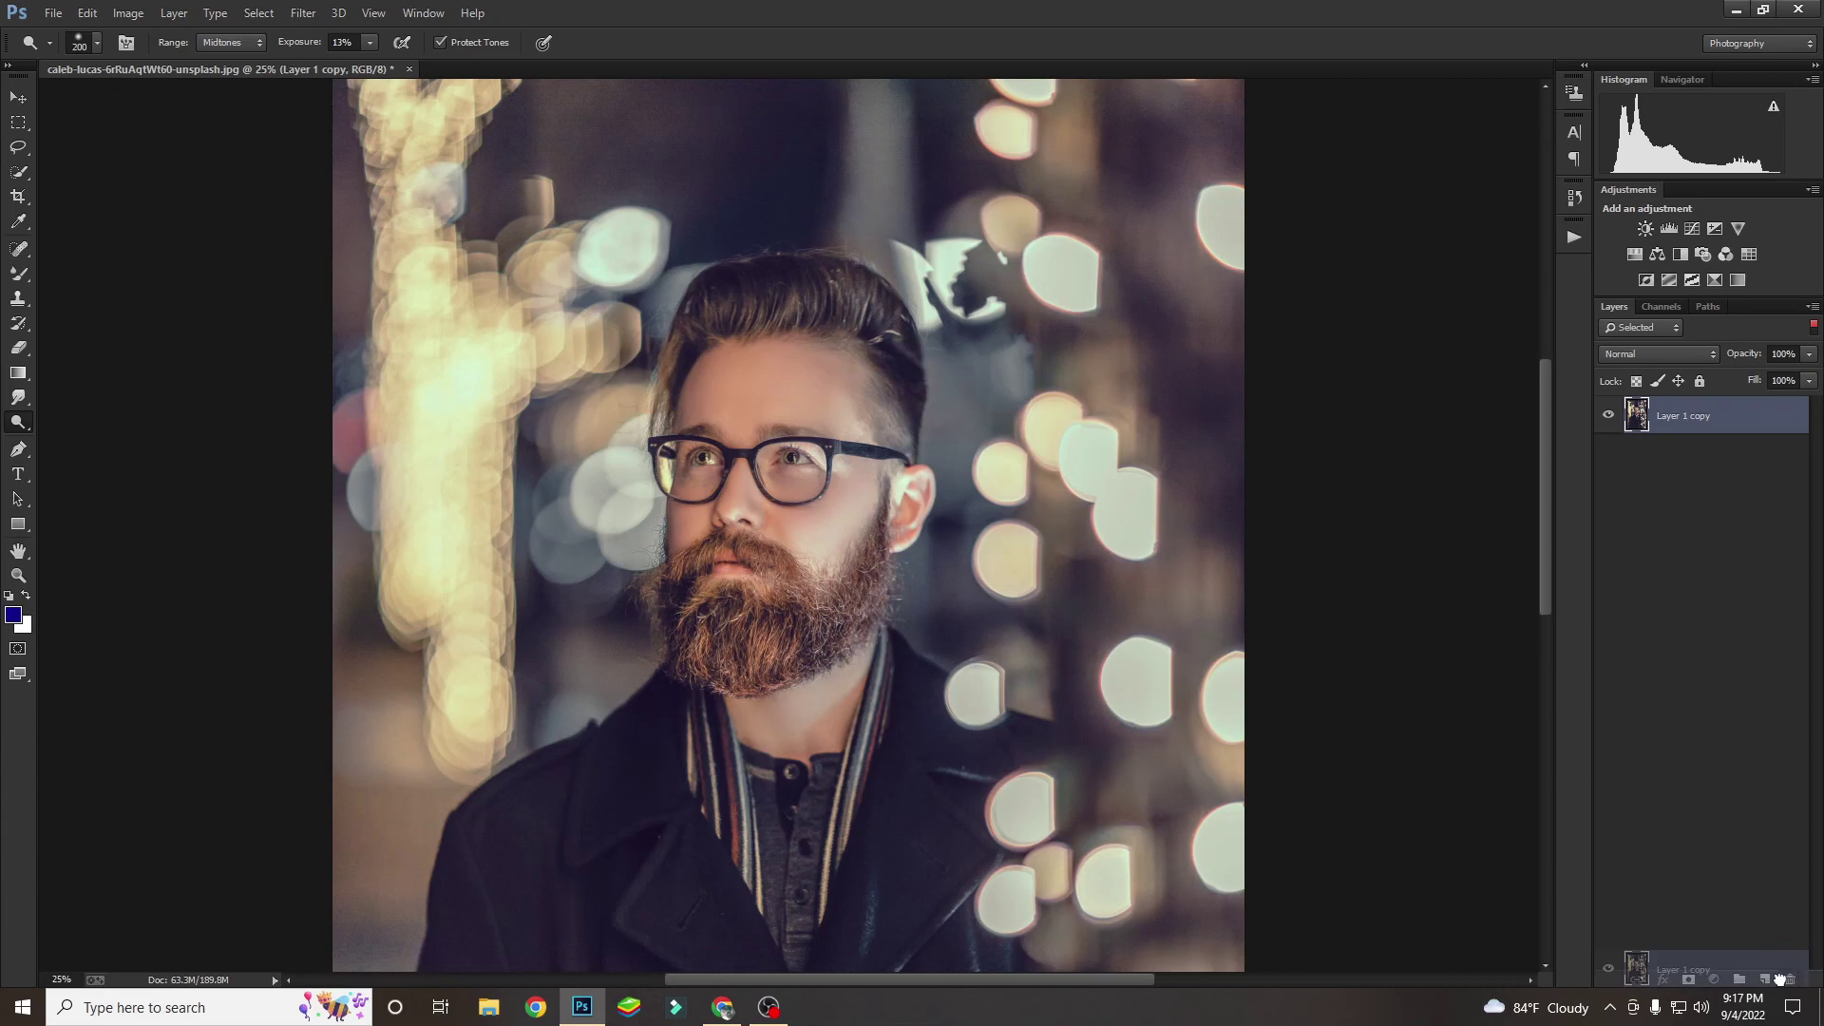
pyautogui.moveTo(1813, 959); pyautogui.dragTo(1764, 980)
# Lighten the nose bridge between the glasses with a small midtone dodge brush.
pyautogui.press('[')
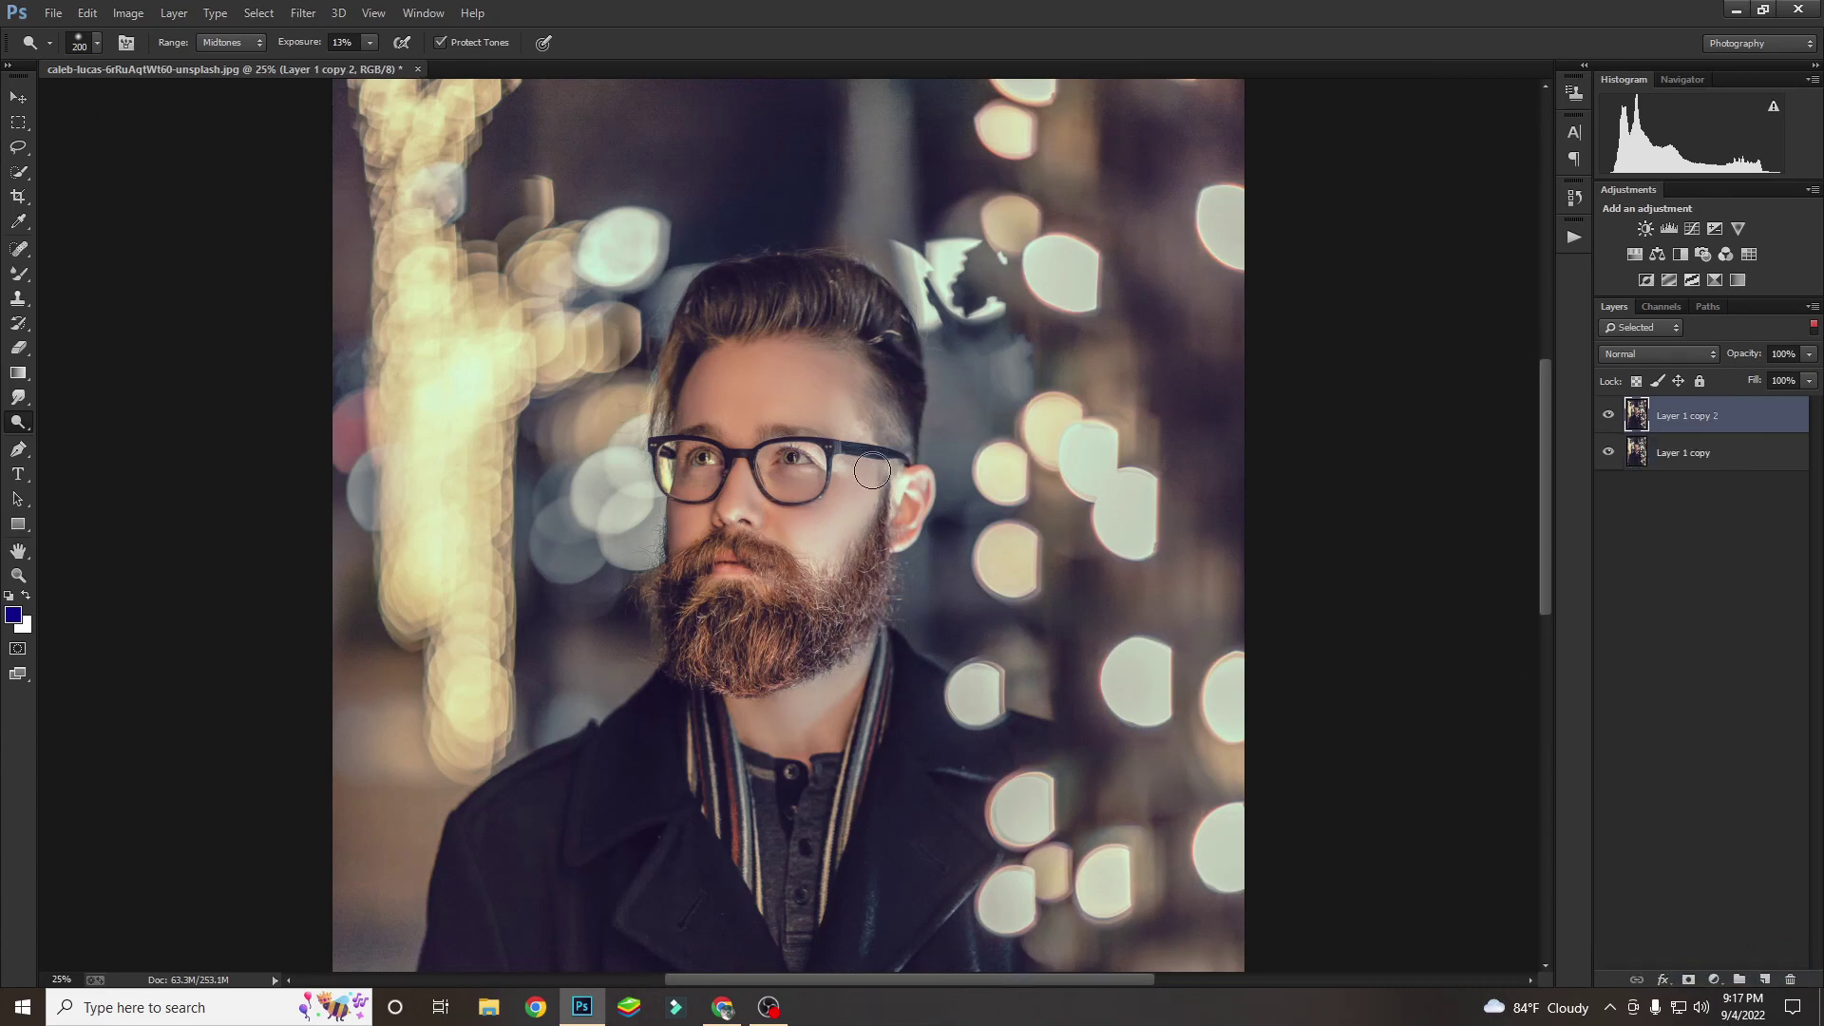
pyautogui.hotkey('ctrl', '+')
pyautogui.hotkey('ctrl', '+')
pyautogui.press('[')
pyautogui.press('[')
pyautogui.press('[')
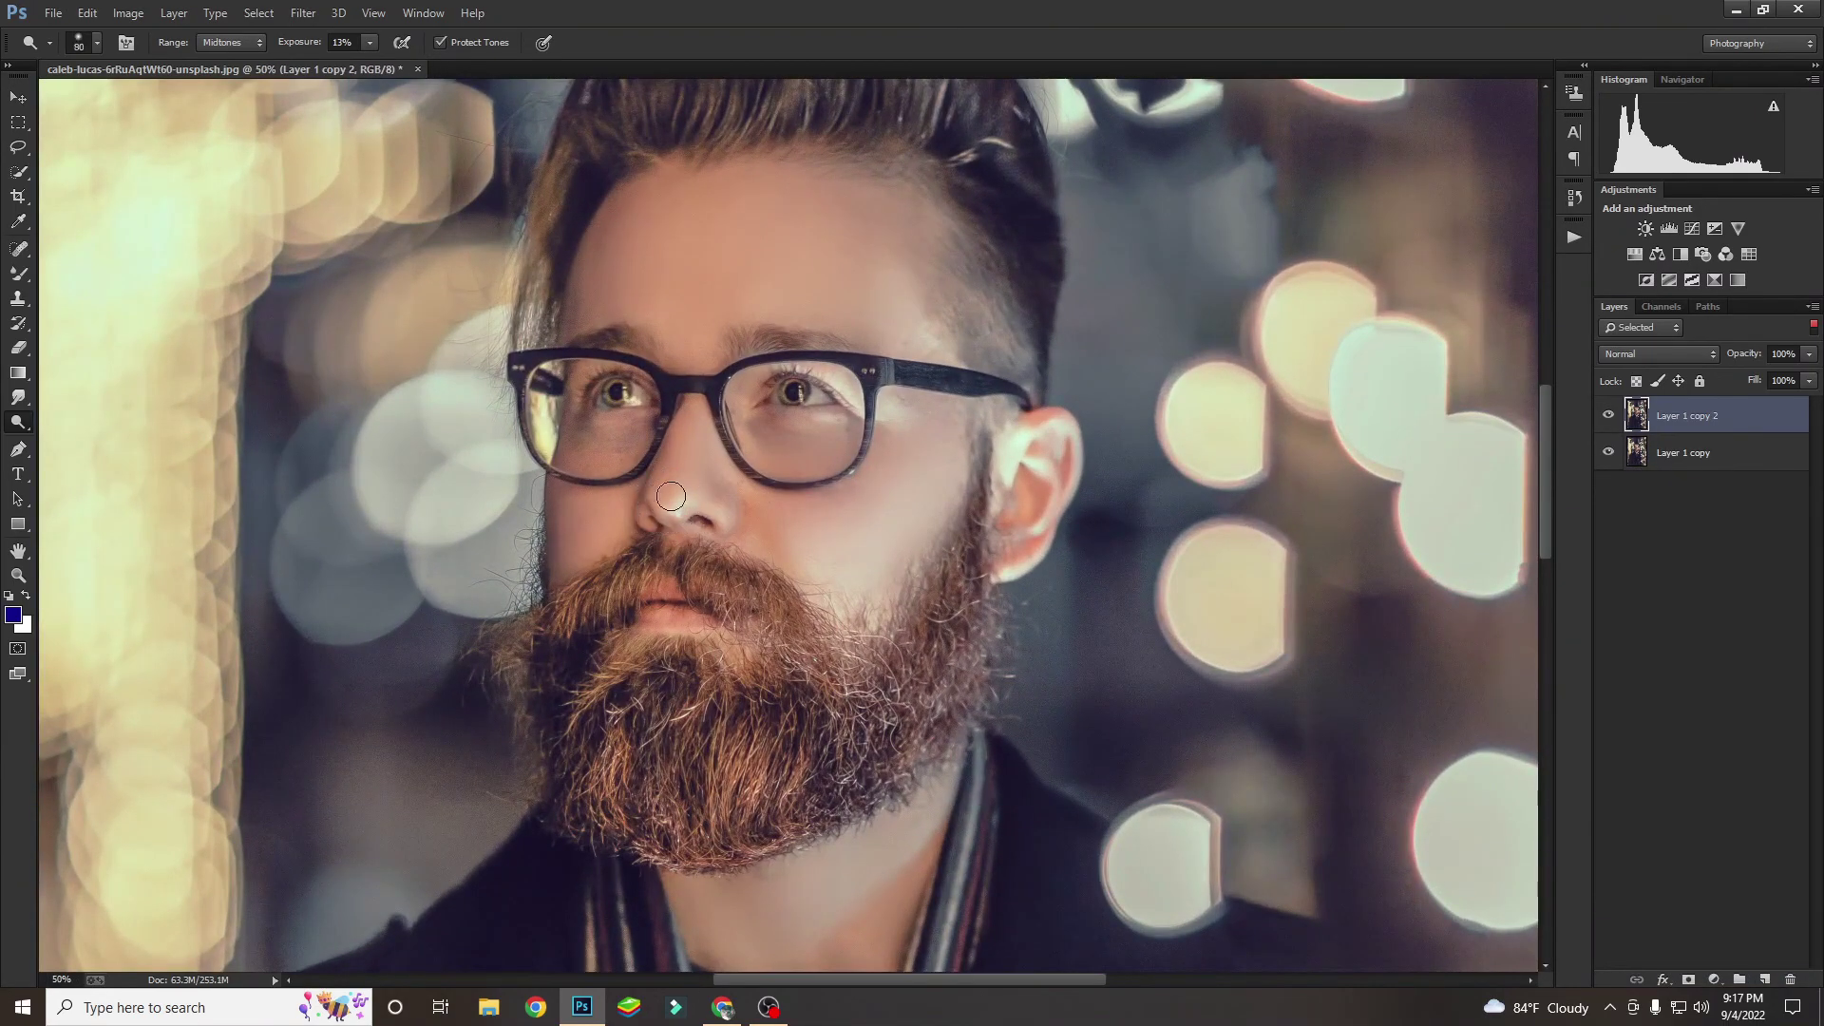
pyautogui.moveTo(667, 462); pyautogui.dragTo(696, 378)
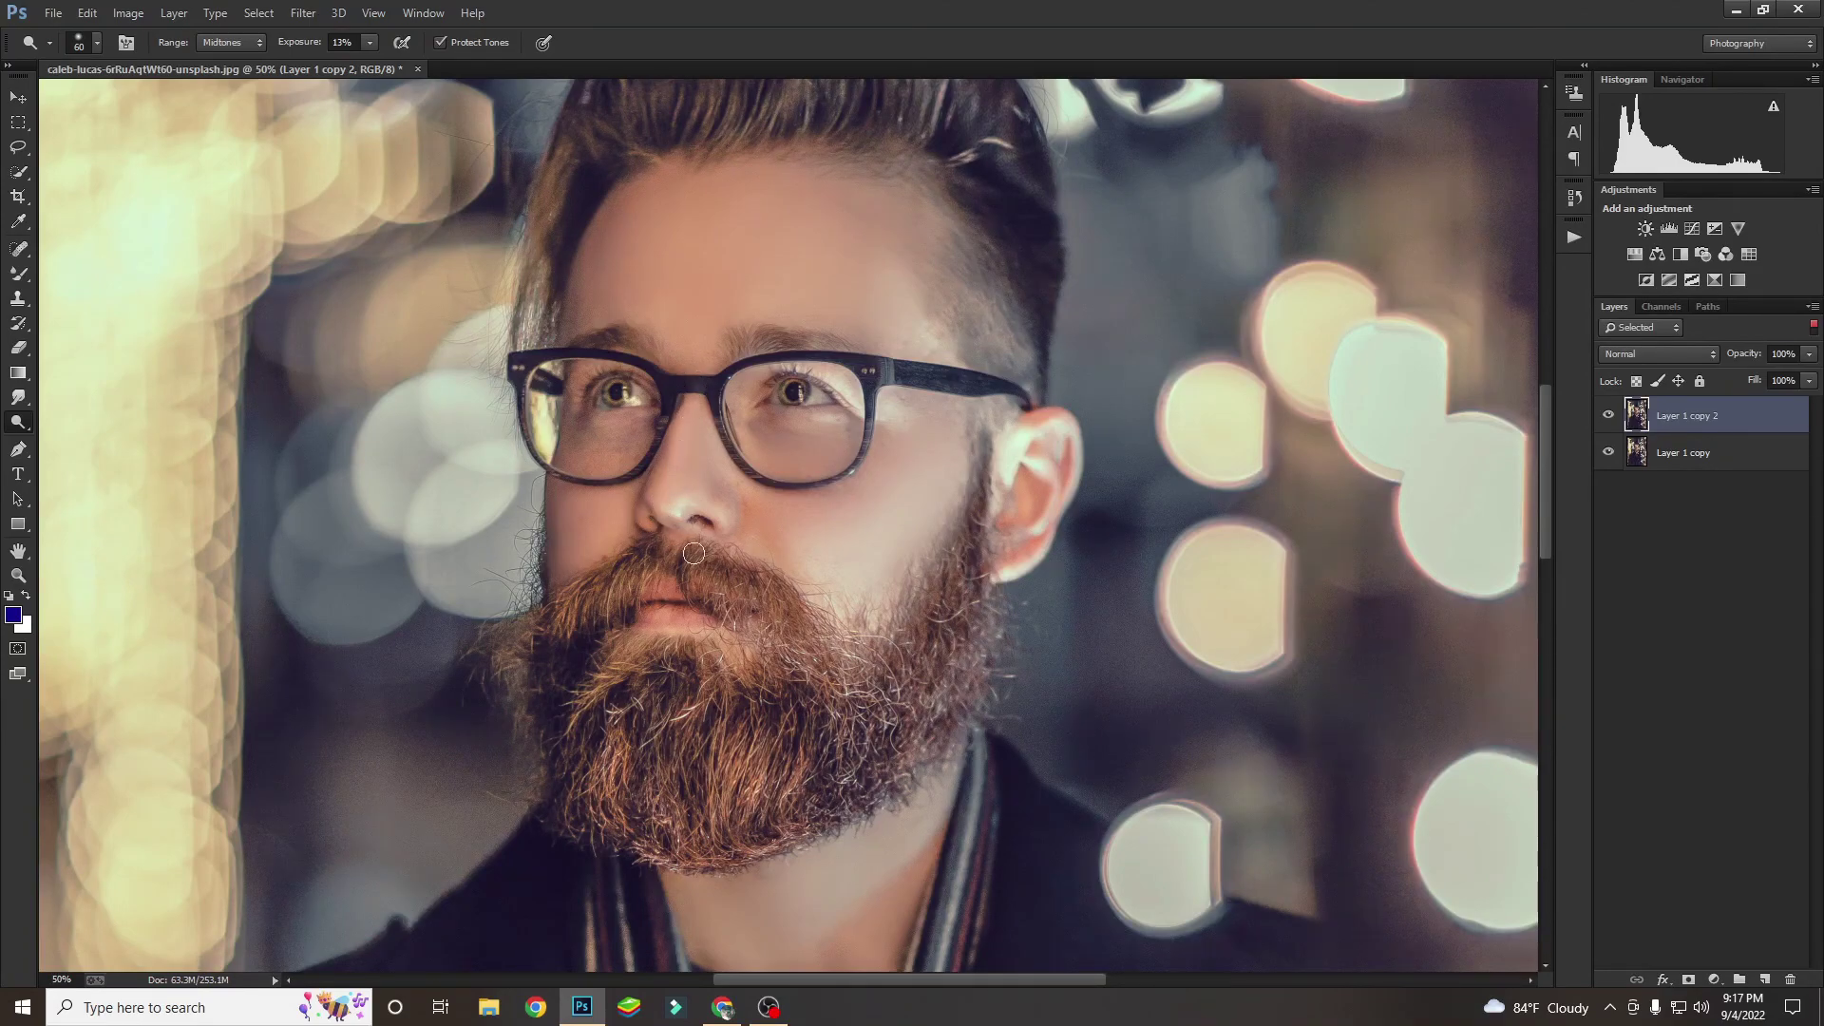
pyautogui.press(']')
pyautogui.press(']')
pyautogui.press(']')
pyautogui.press(']')
# Dodge the forehead with an enlarged brush to brighten it.
pyautogui.hotkey('ctrl', '-')
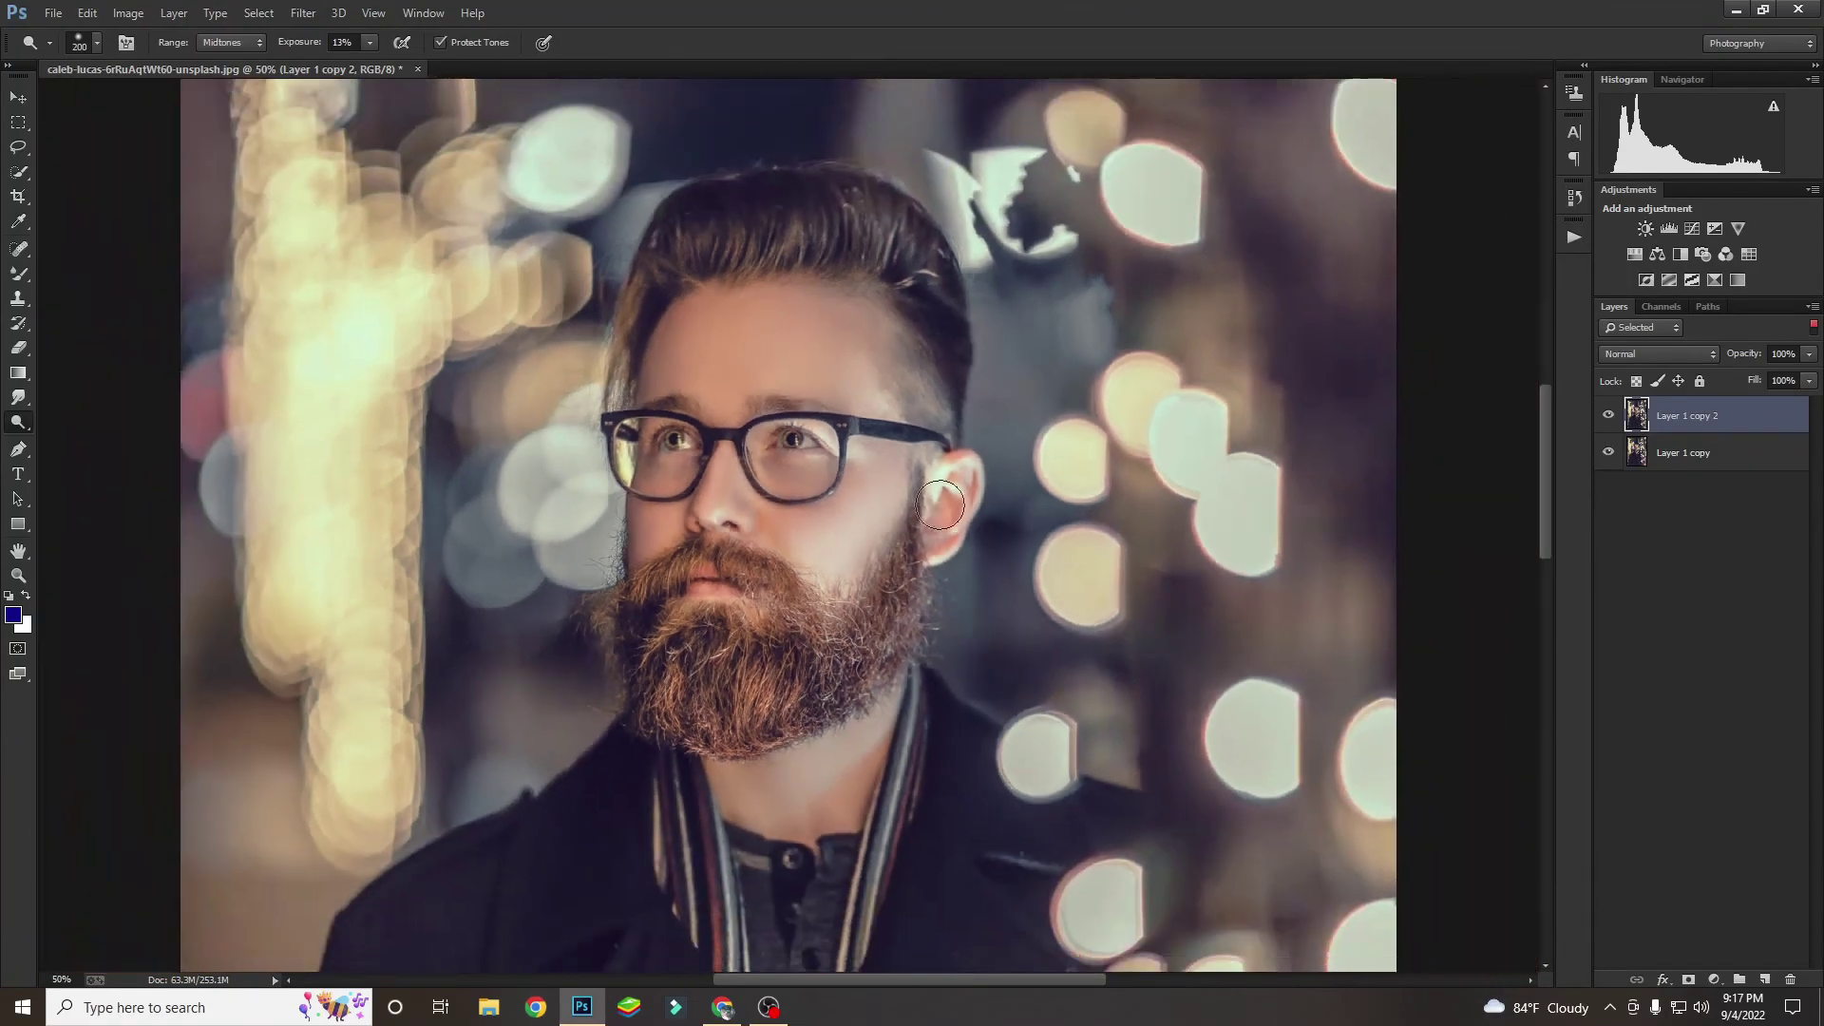
pyautogui.press('[')
pyautogui.press('[')
pyautogui.press('[')
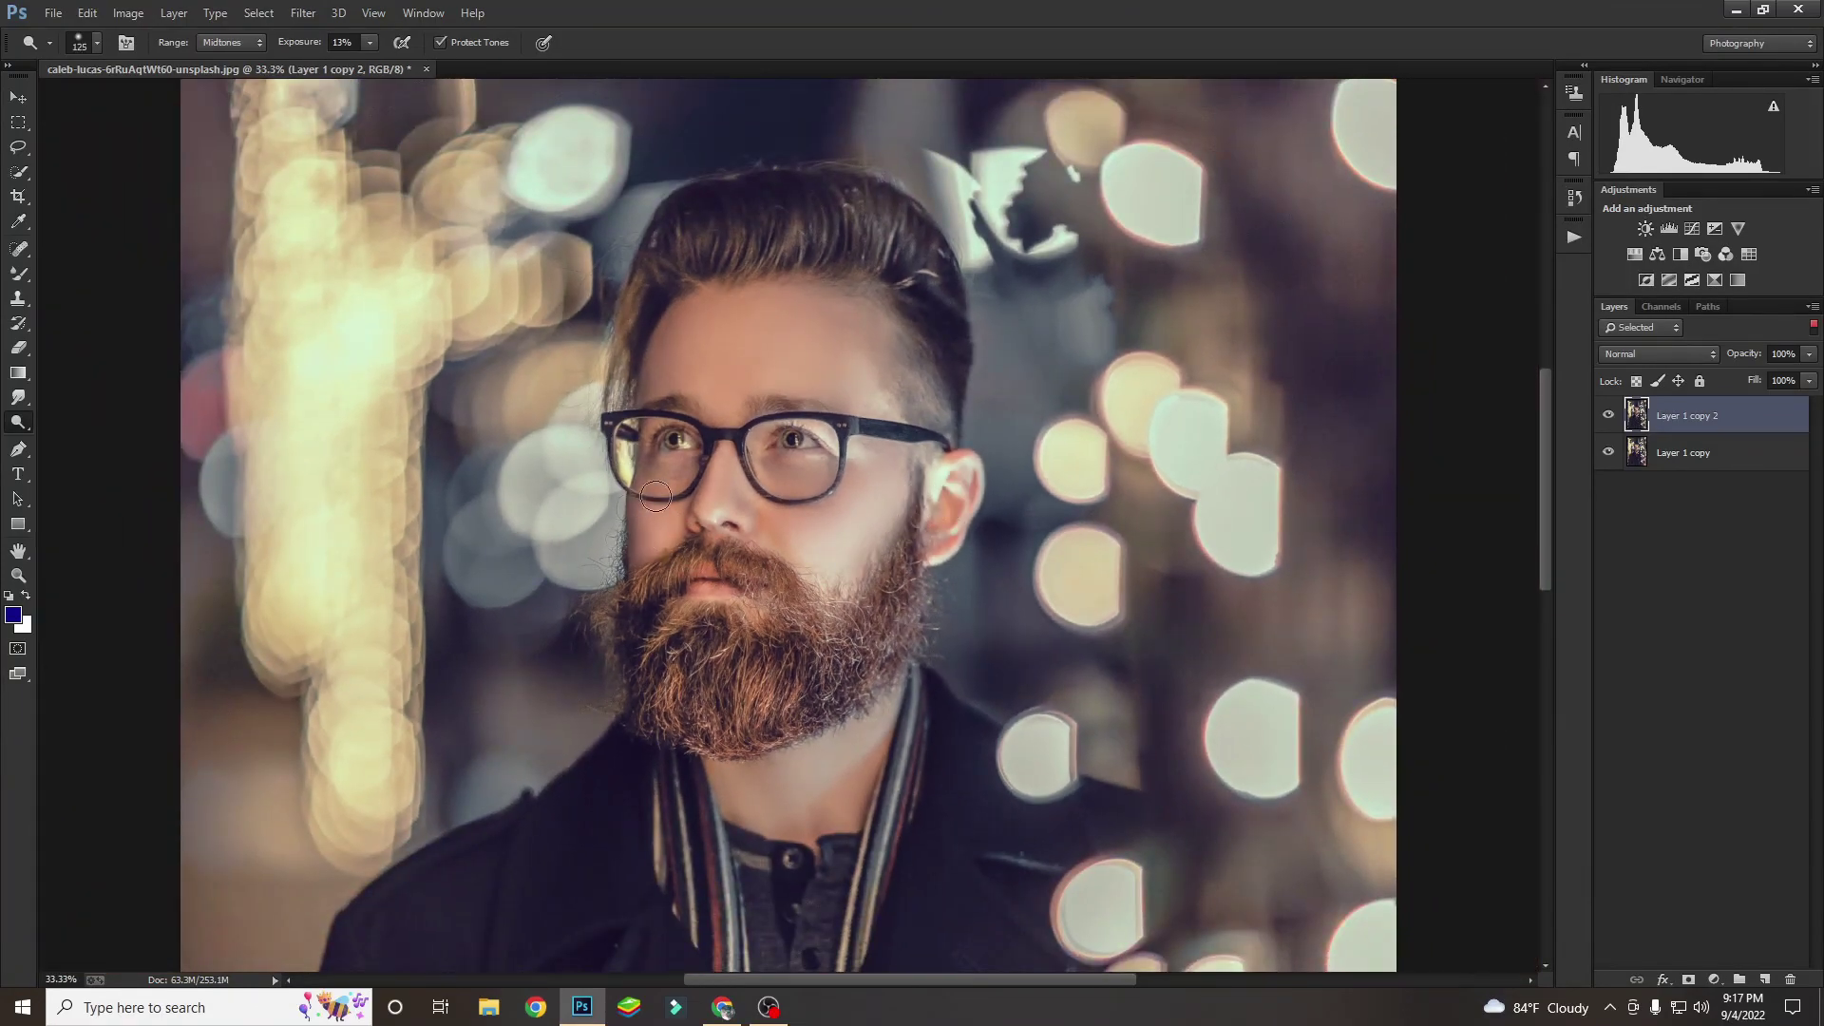
pyautogui.press(']')
pyautogui.press(']')
pyautogui.press(']')
pyautogui.moveTo(726, 374)
pyautogui.mouseDown()
pyautogui.moveTo(676, 342)
pyautogui.moveTo(825, 325)
pyautogui.moveTo(831, 347)
pyautogui.moveTo(760, 342)
pyautogui.moveTo(708, 418)
pyautogui.moveTo(756, 484)
pyautogui.mouseUp()
pyautogui.scroll(-1, 756, 484)
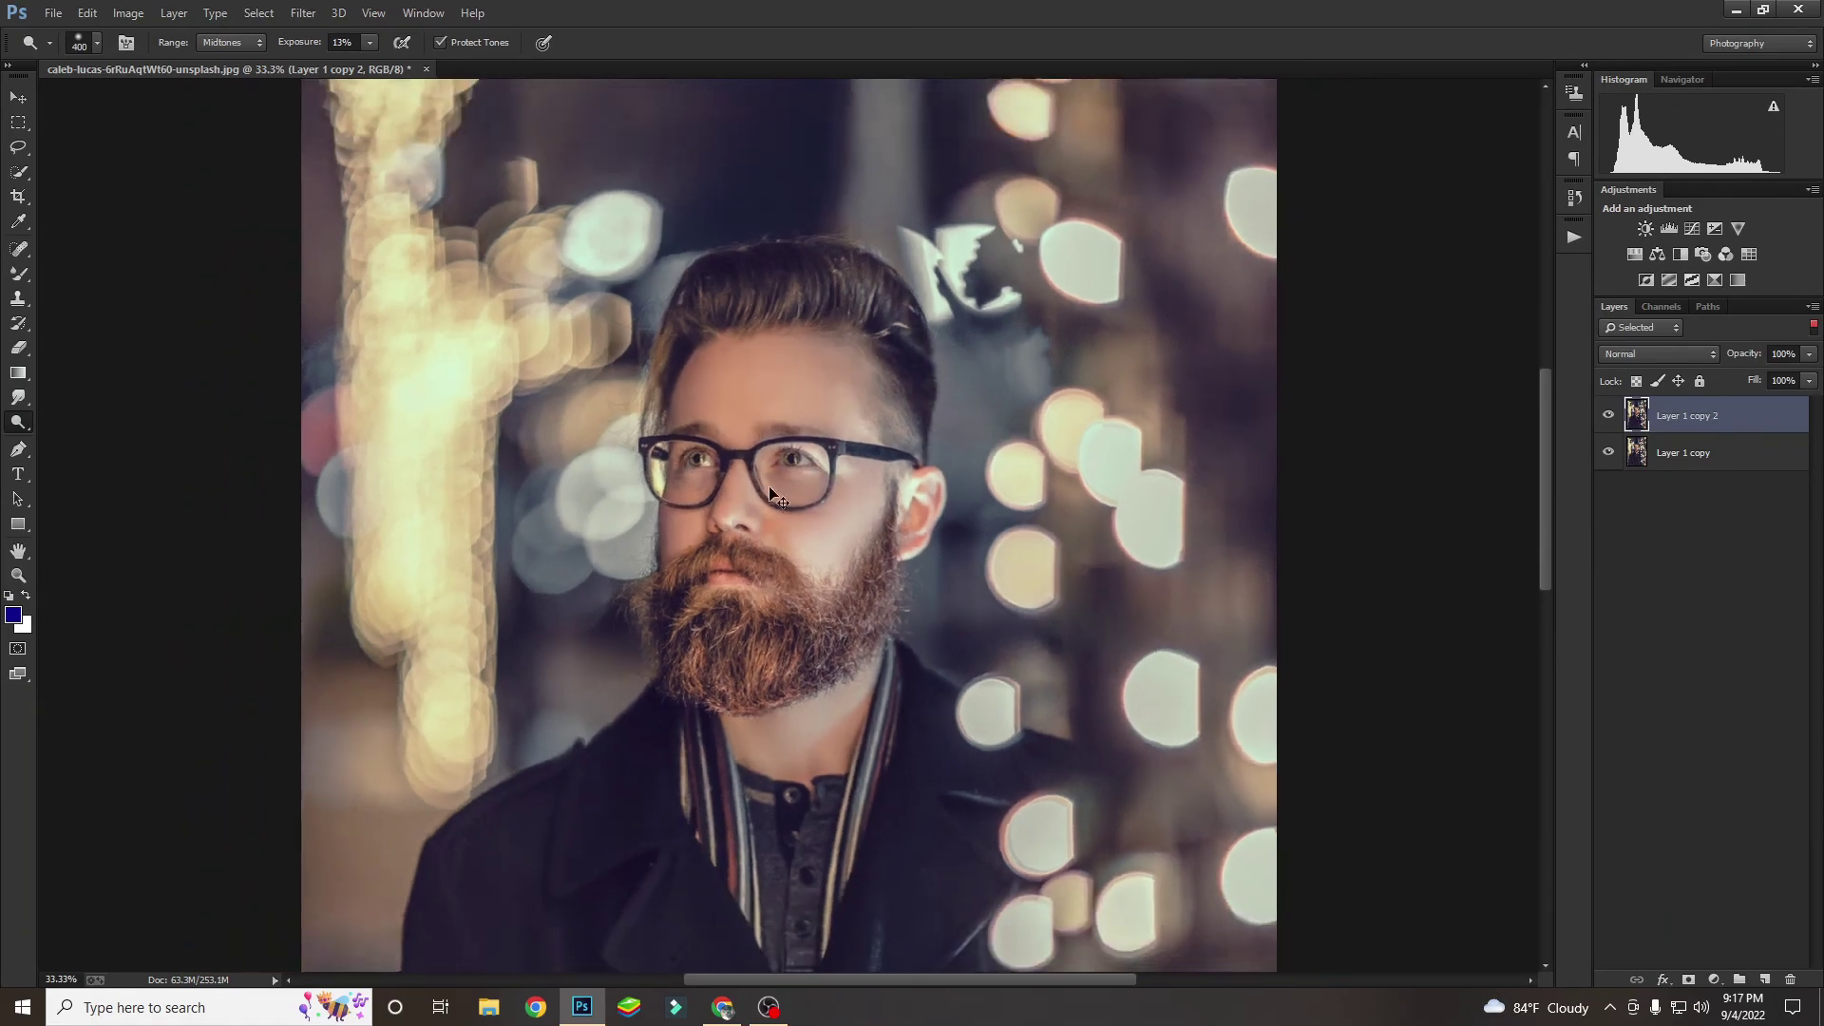
pyautogui.scroll(-1, 808, 513)
pyautogui.scroll(-1, 855, 542)
pyautogui.scroll(-1, 912, 568)
pyautogui.scroll(-1, 915, 568)
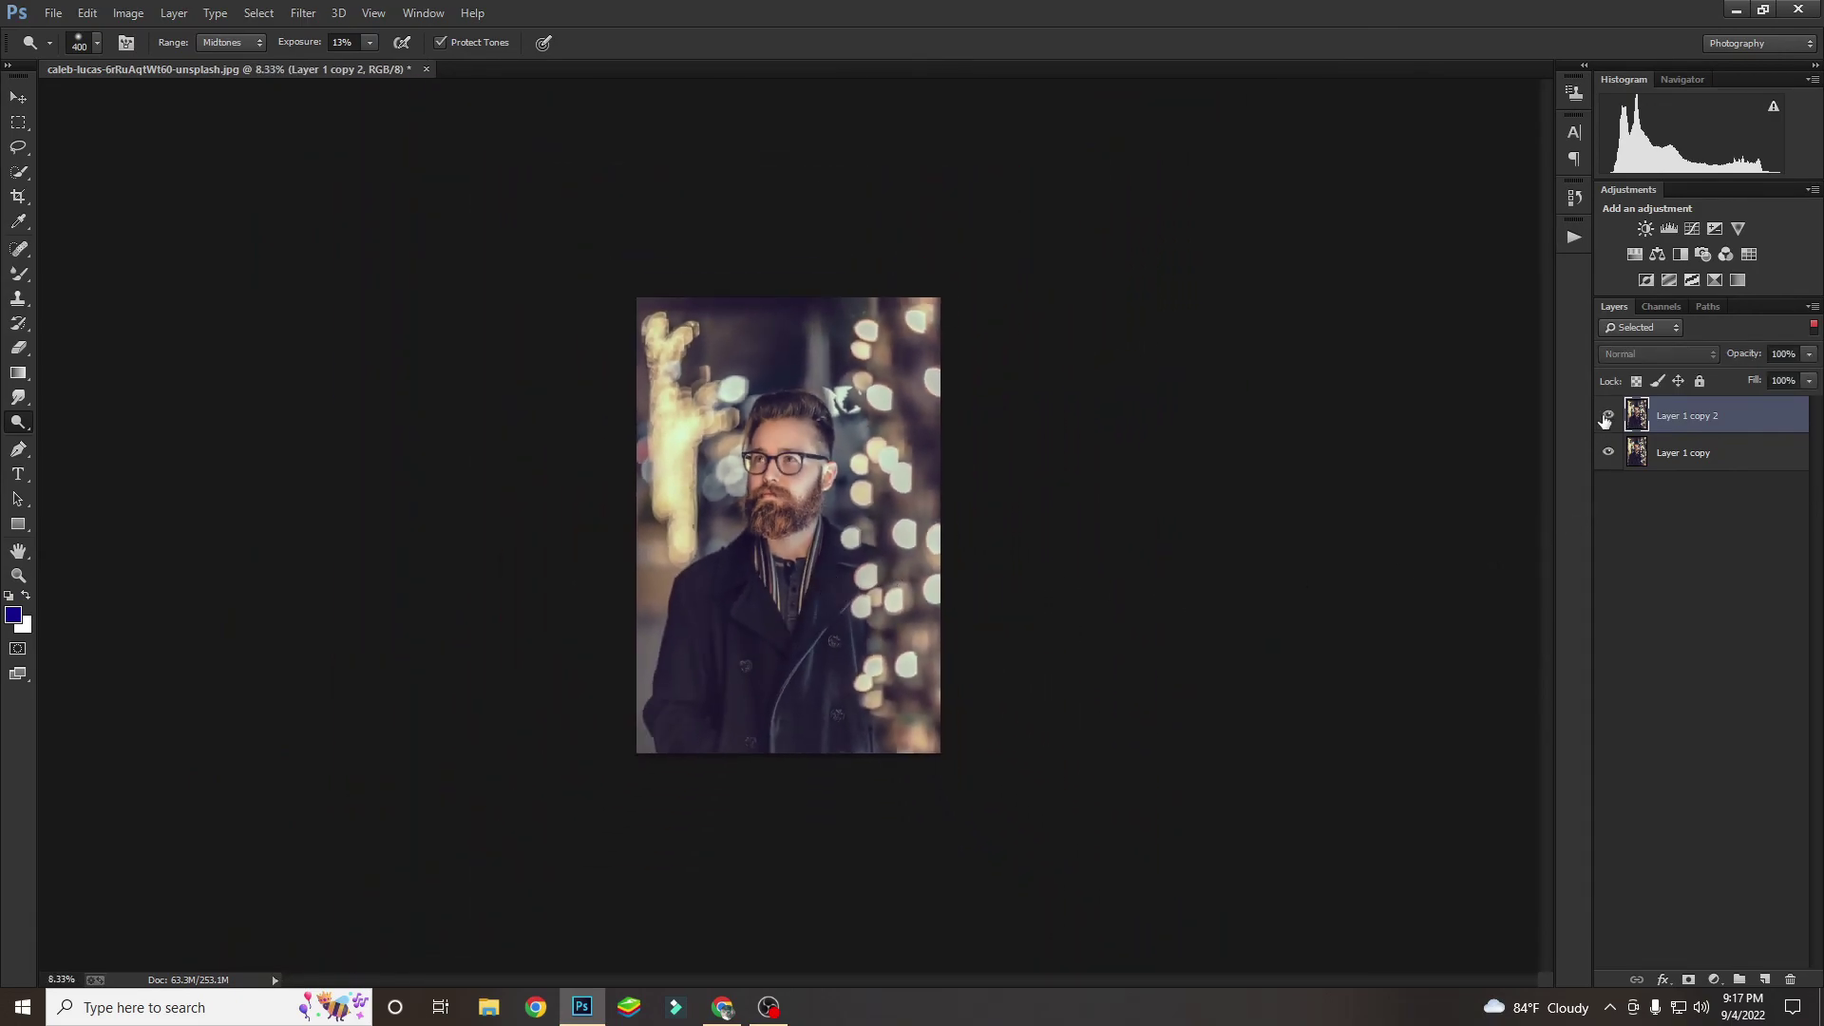
# Flatten the image and add a Color Balance adjustment layer.
pyautogui.rightClick(1687, 454)
pyautogui.click(1510, 710)
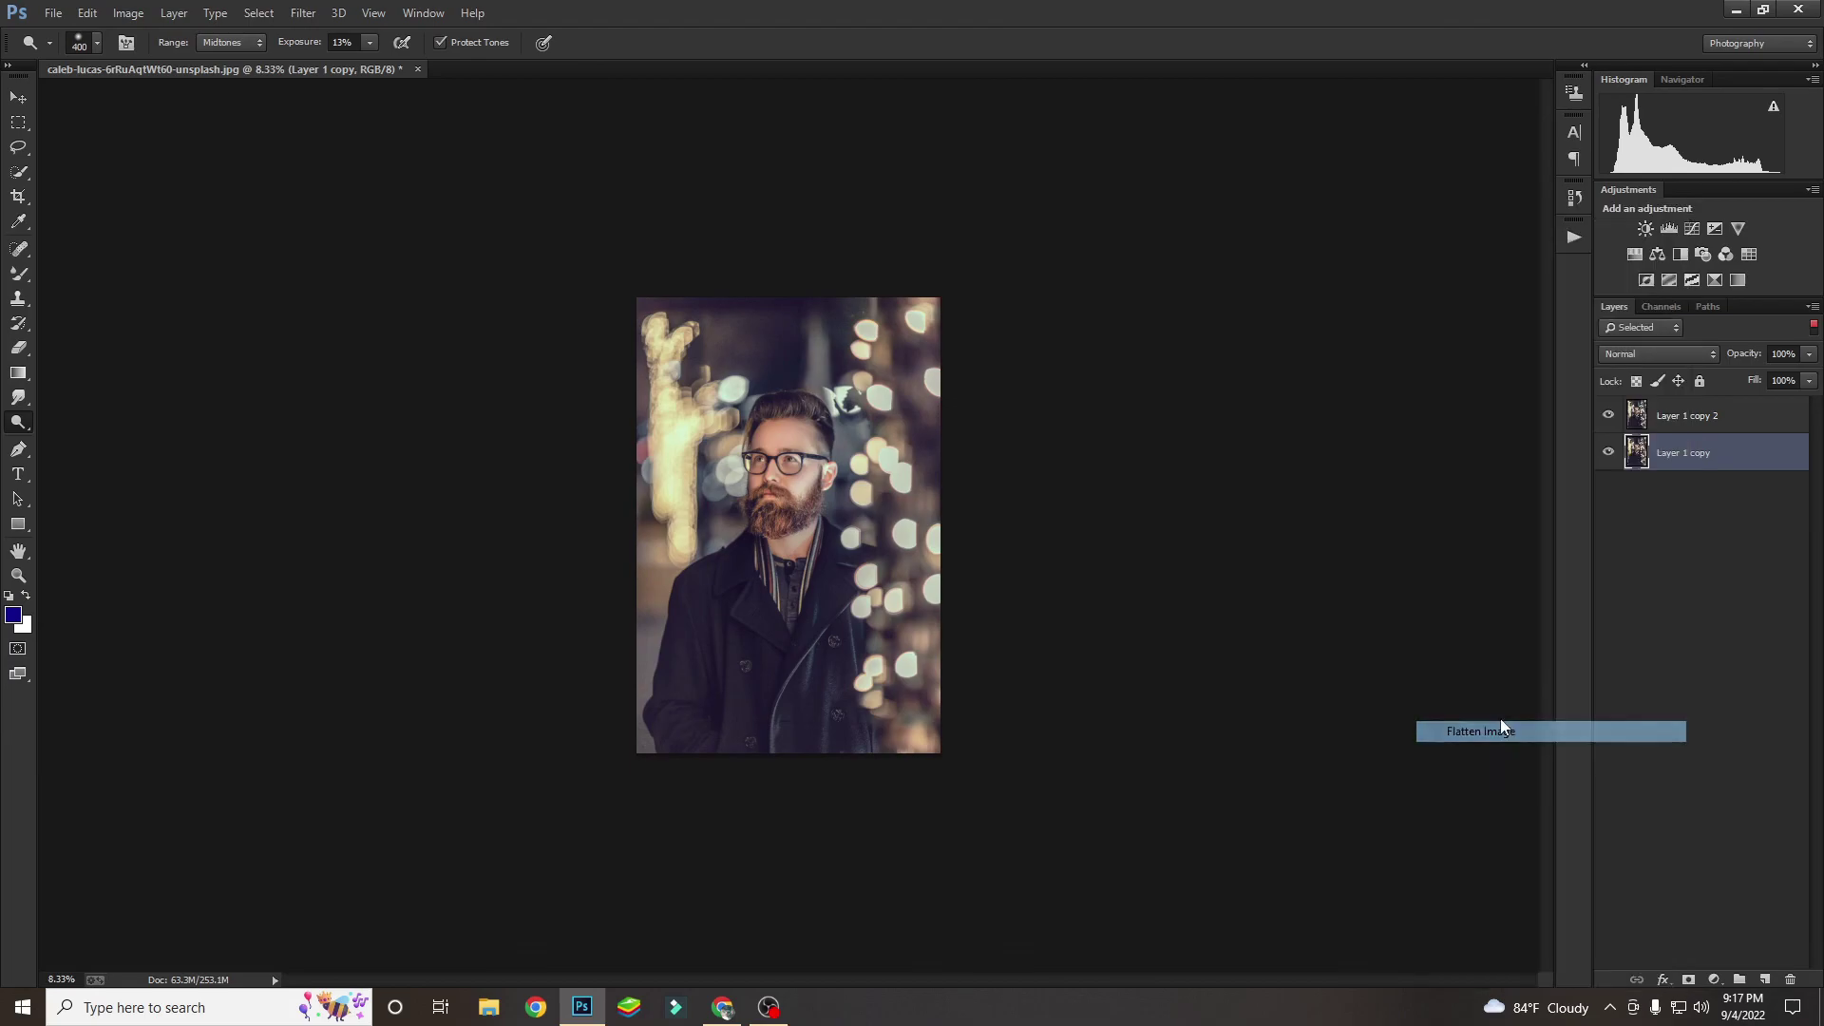
pyautogui.click(1719, 979)
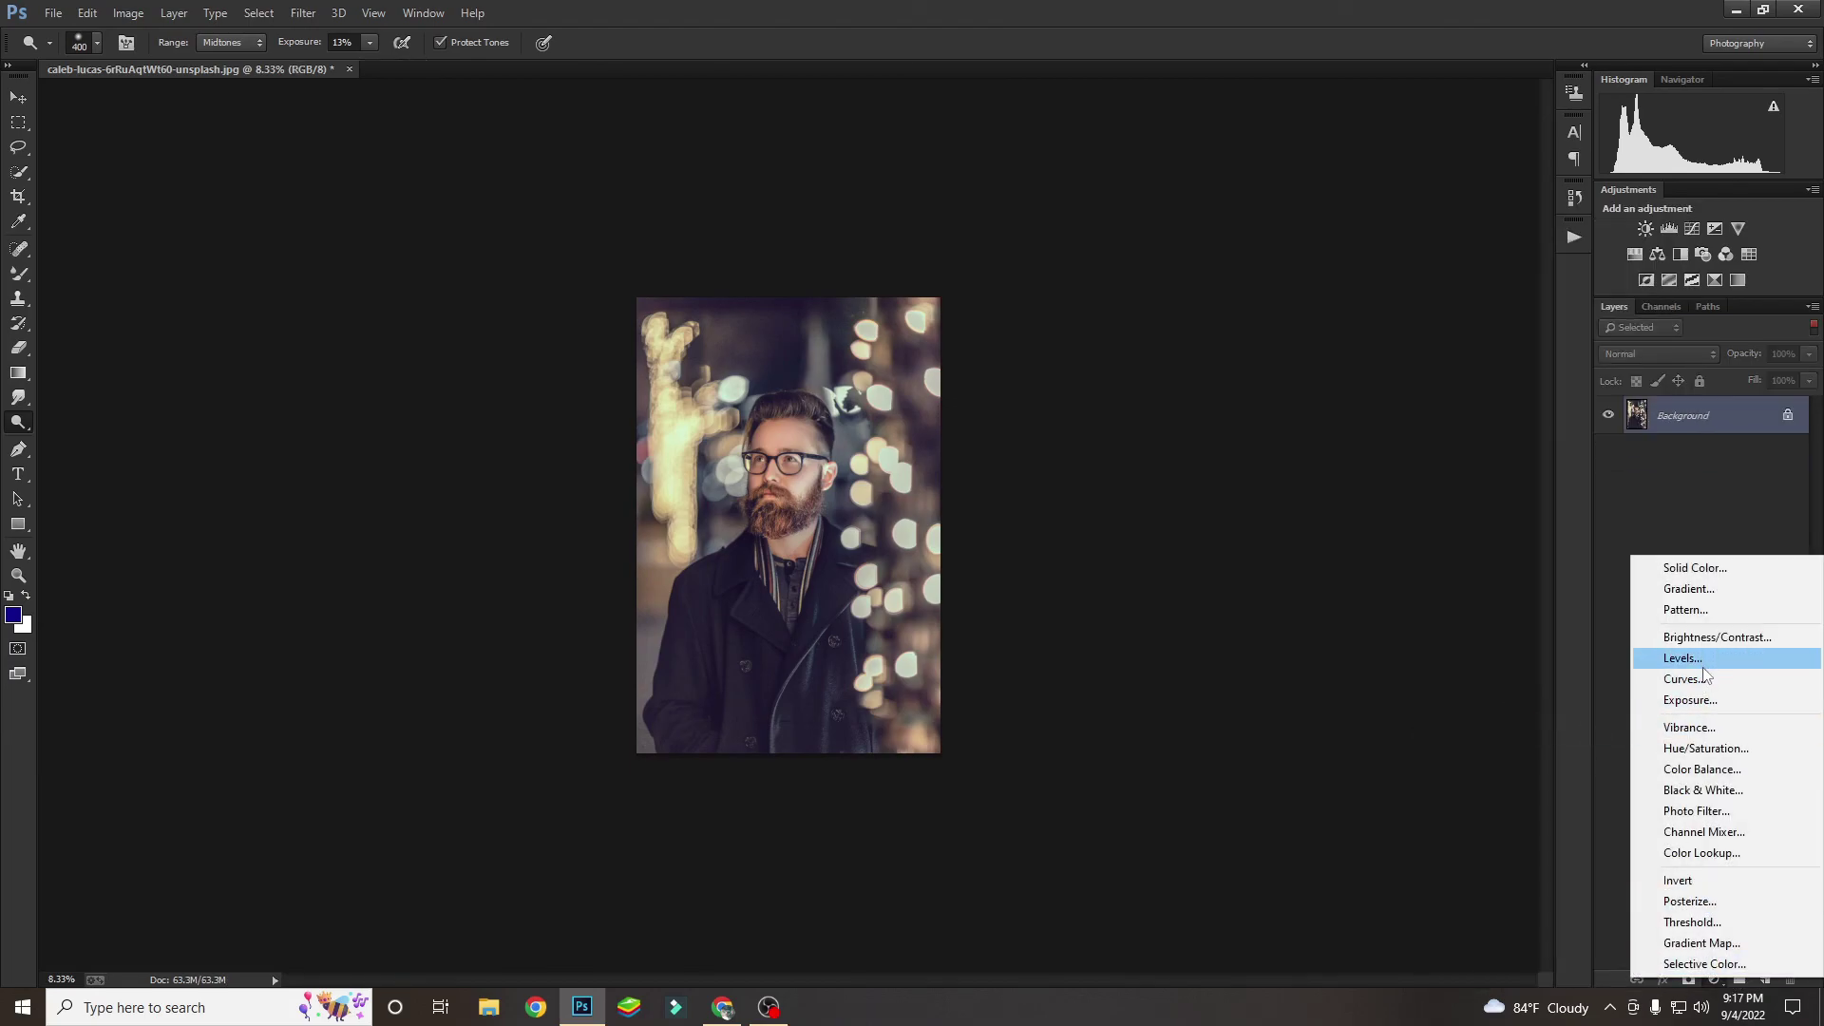
pyautogui.click(1701, 770)
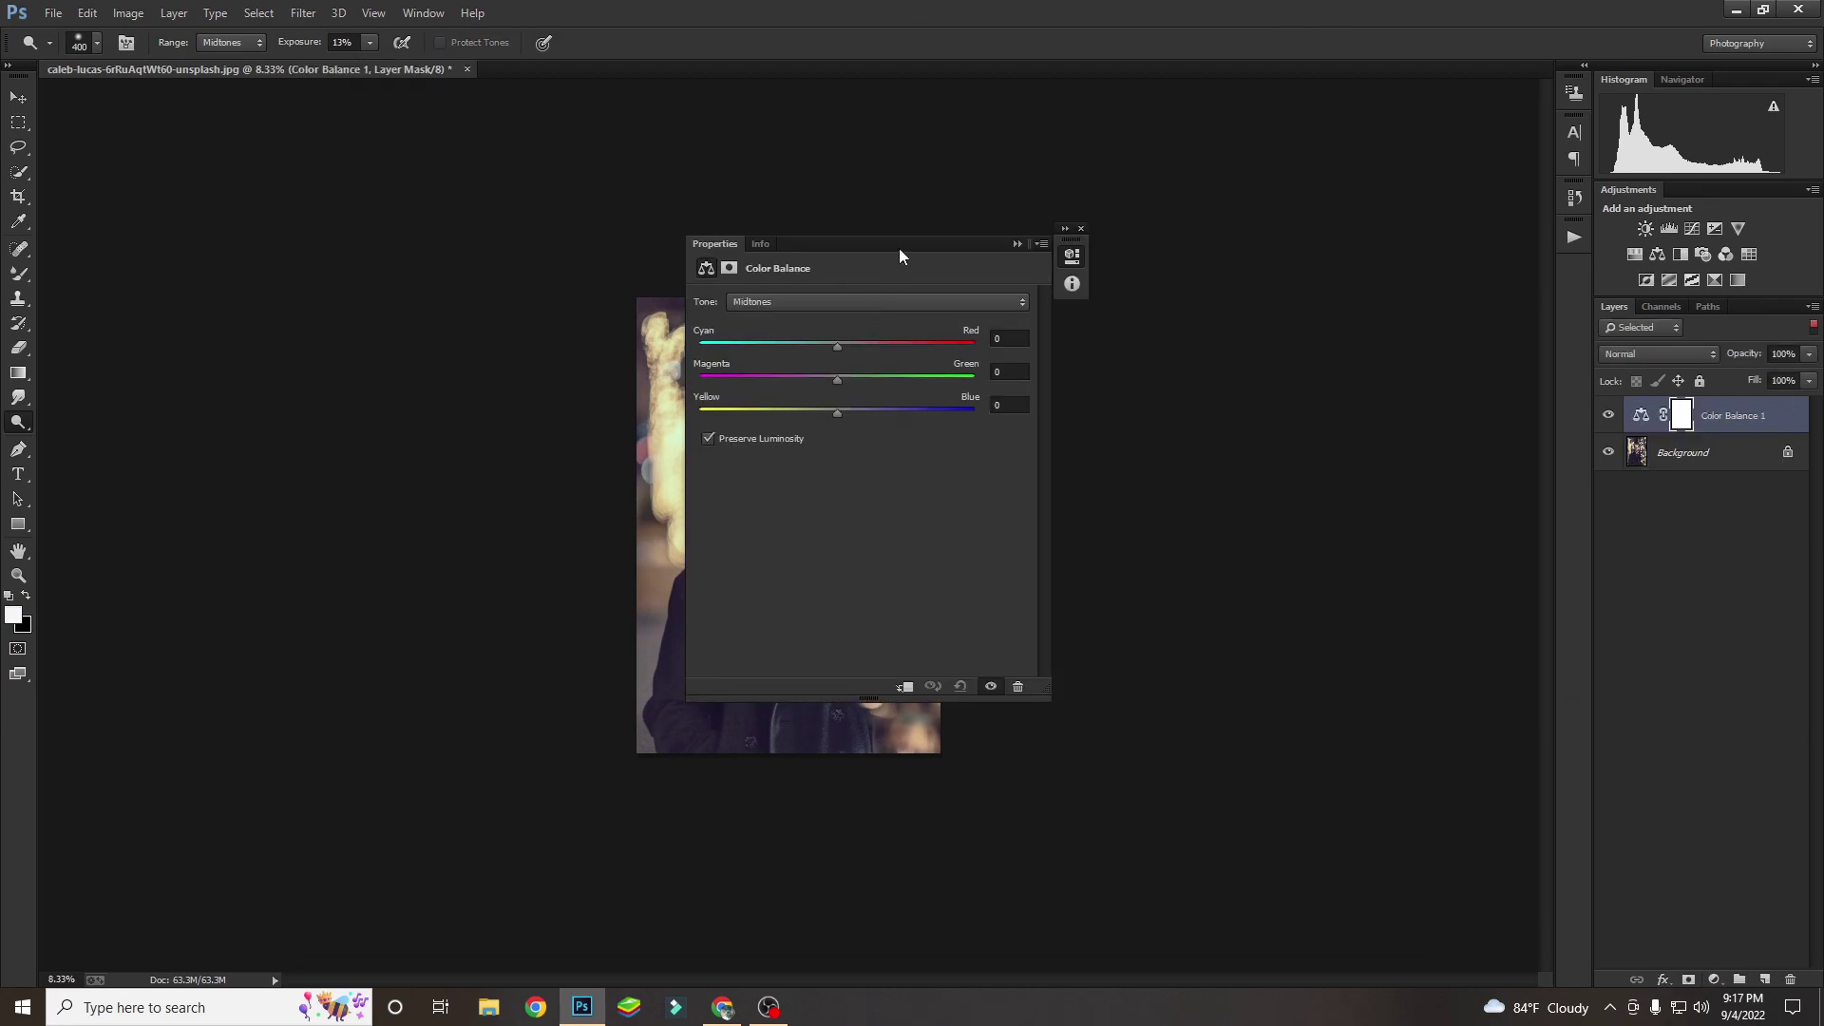
# Shift Highlights toward magenta and yellow and set Shadows Cyan to -20.
pyautogui.moveTo(903, 243); pyautogui.dragTo(1261, 257)
pyautogui.click(1225, 317)
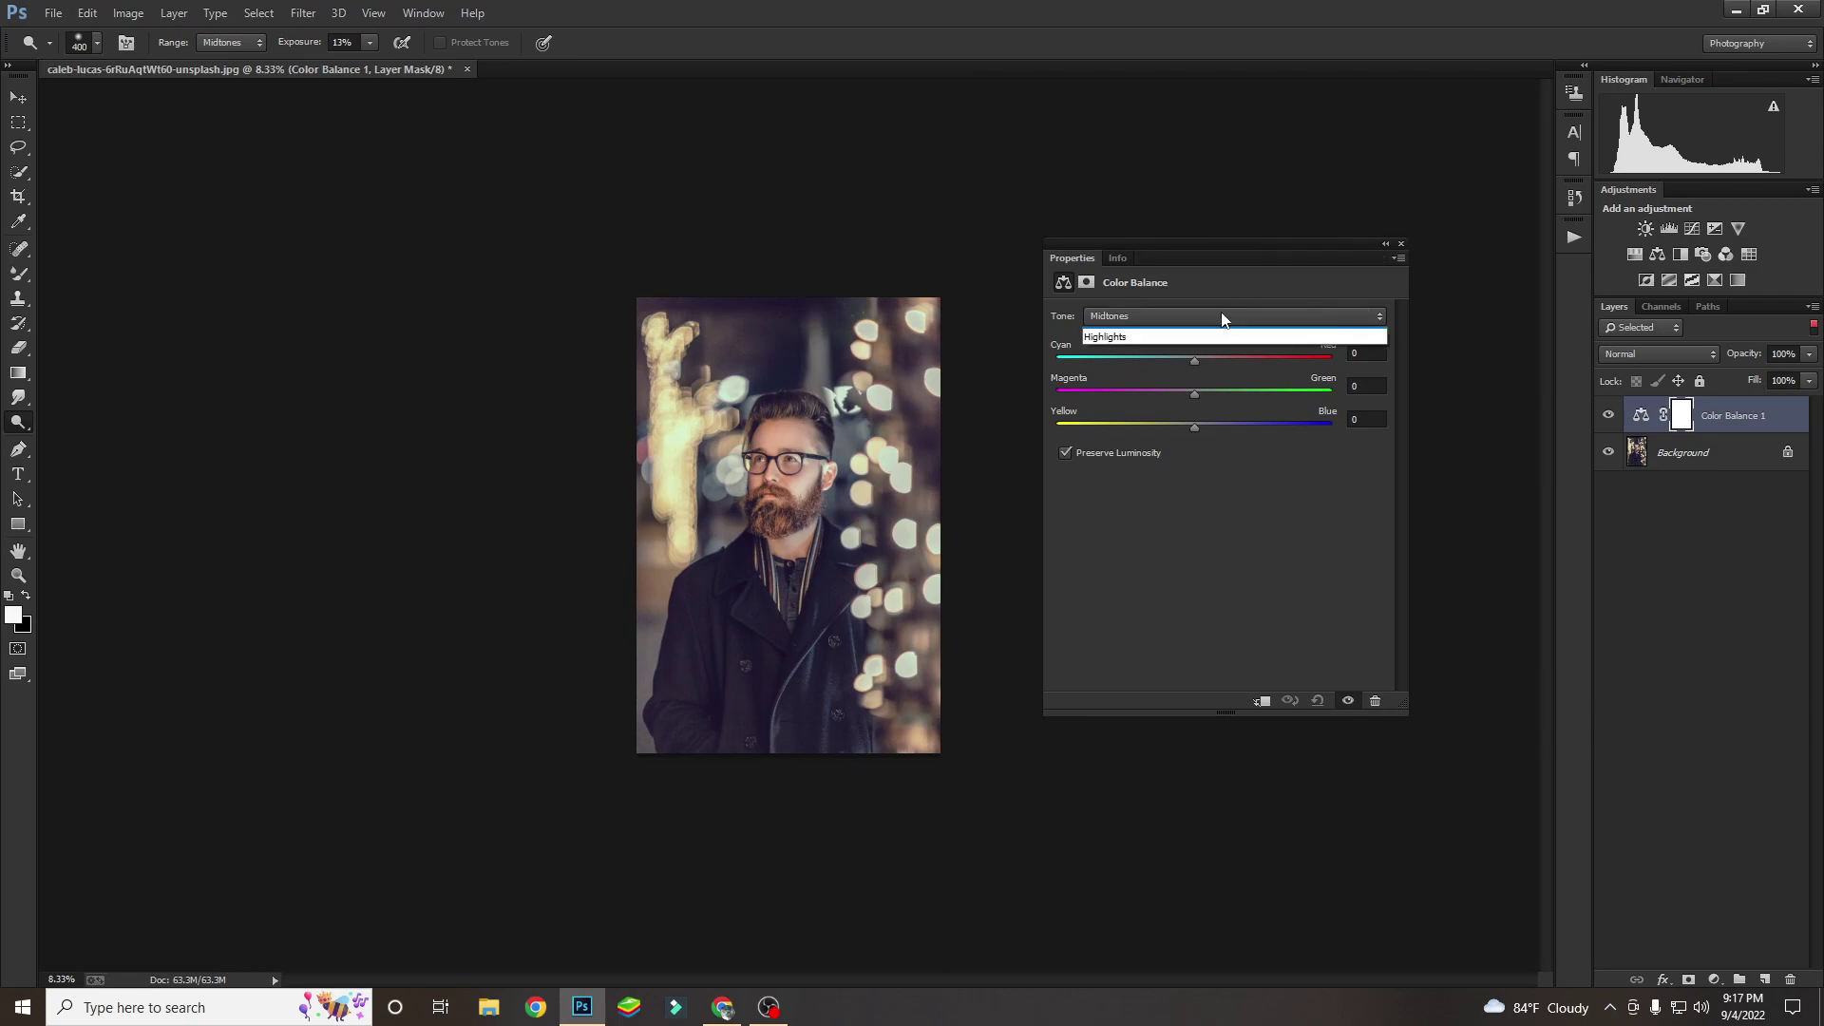
pyautogui.click(1171, 362)
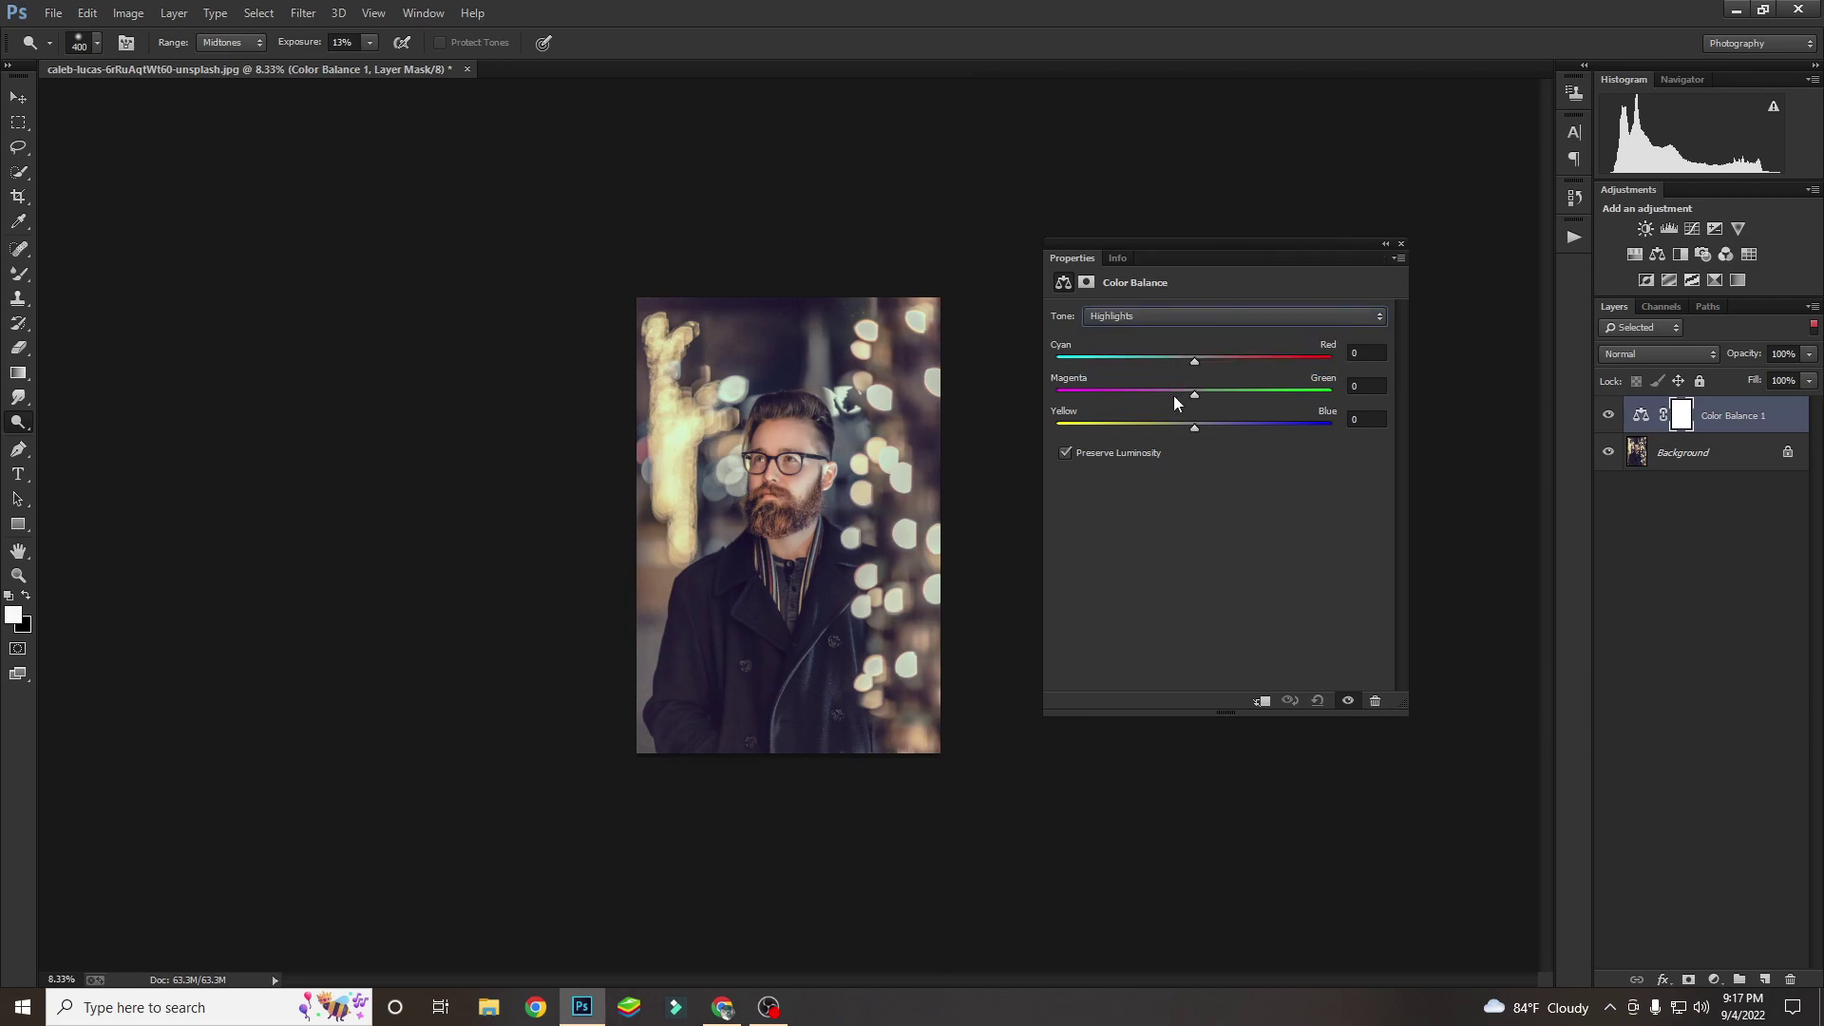
pyautogui.click(1175, 395)
pyautogui.moveTo(1192, 432); pyautogui.dragTo(1186, 430)
pyautogui.click(1203, 316)
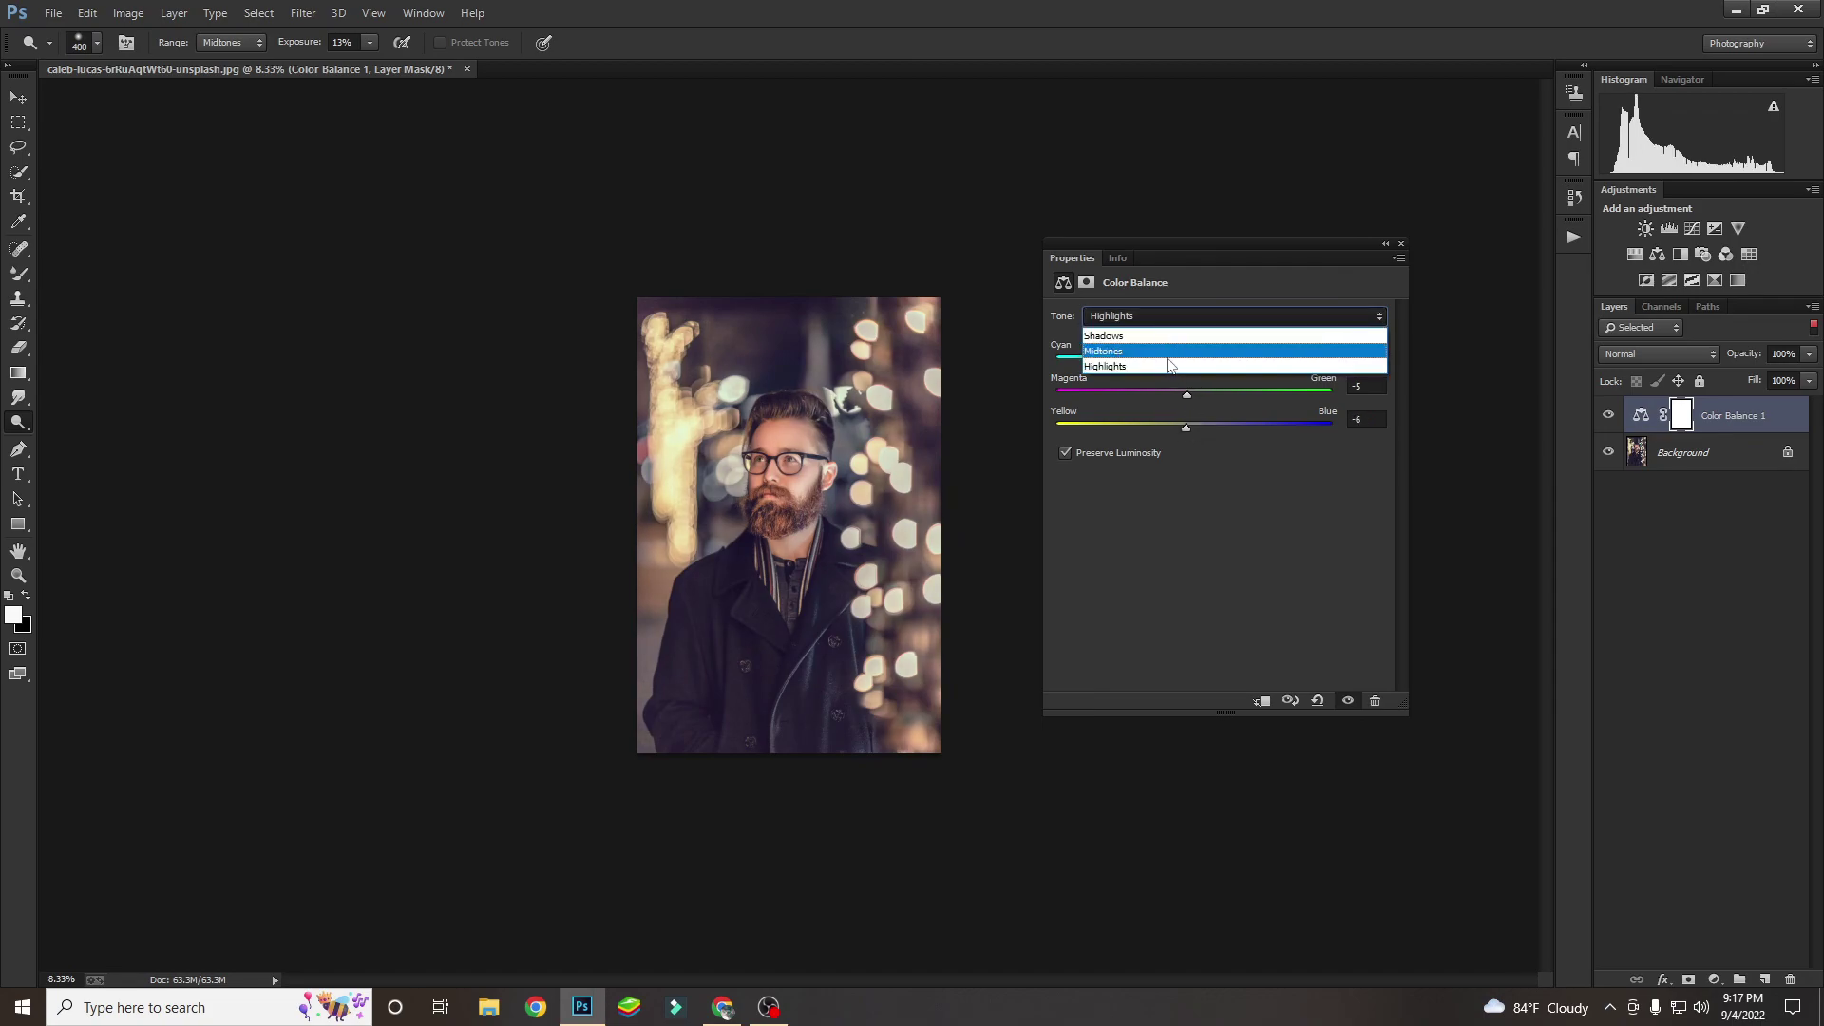
pyautogui.click(1169, 336)
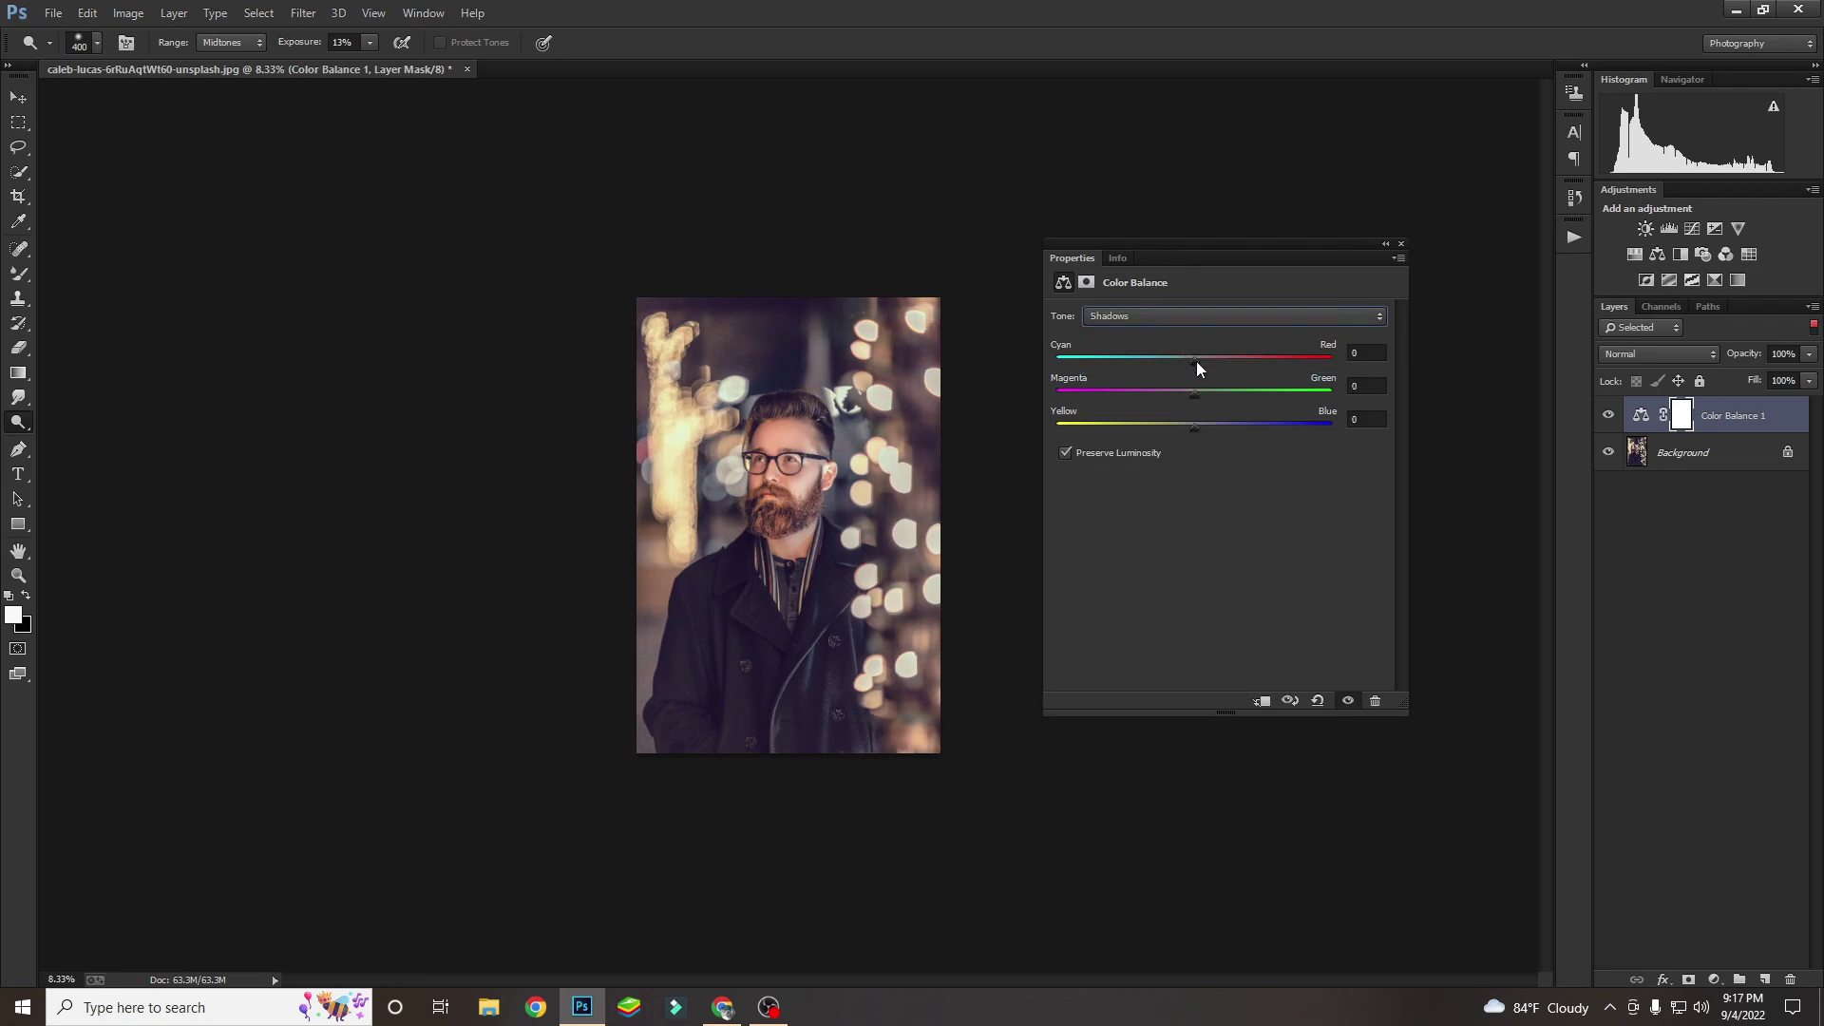
pyautogui.click(1170, 356)
# Toggle the Color Balance layer off and on to compare, then close Properties.
pyautogui.click(1609, 416)
pyautogui.click(1610, 416)
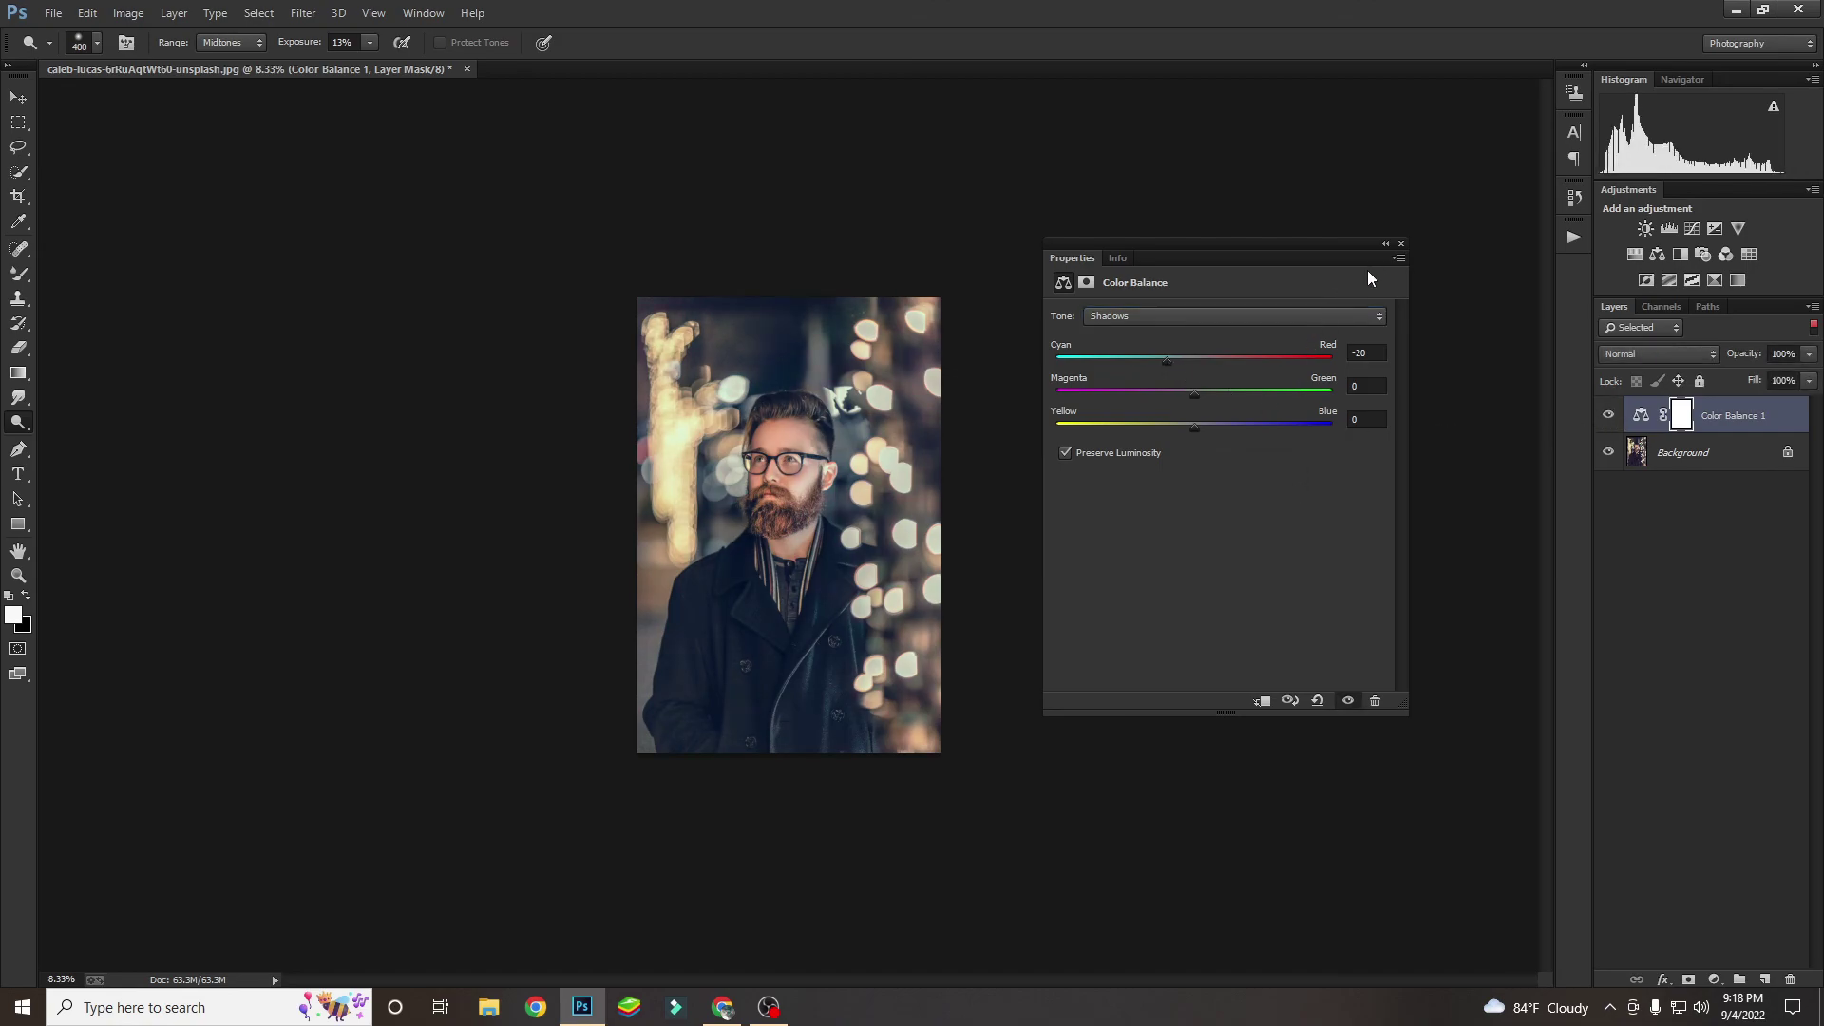
pyautogui.click(1401, 245)
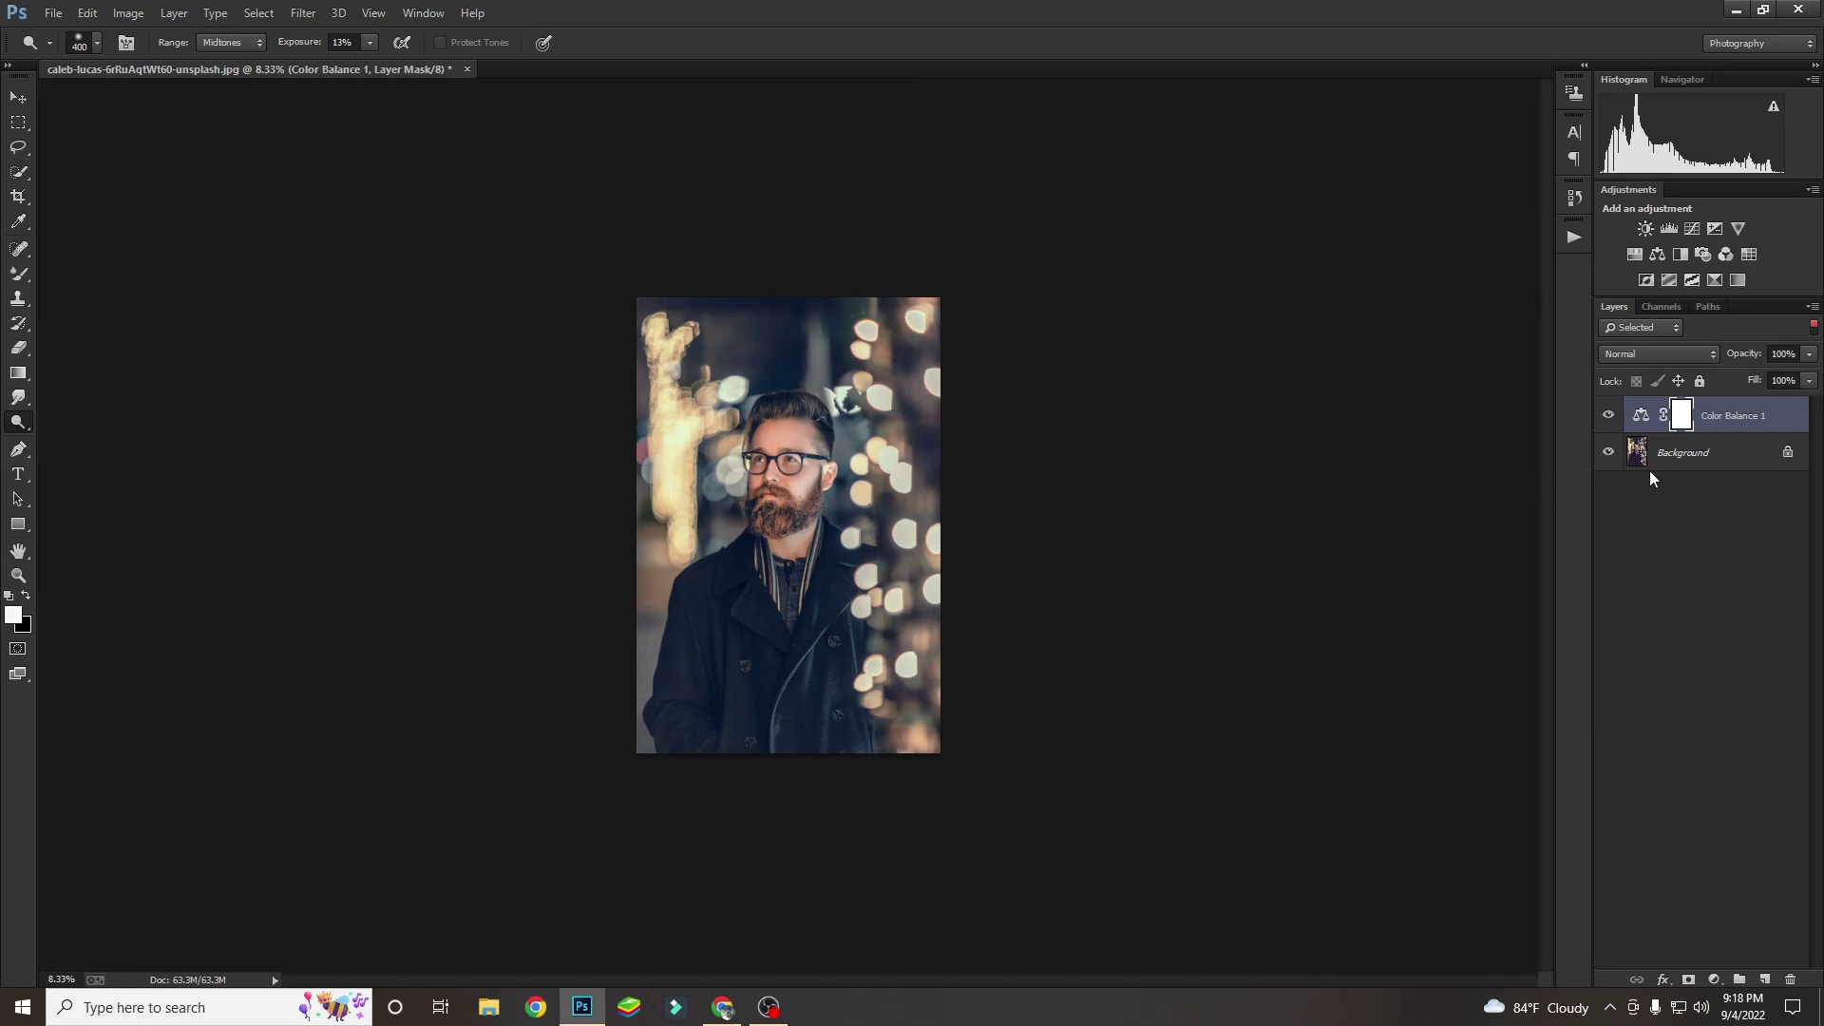
# Flatten the Color Balance into Background and add a Selective Color adjustment layer.
pyautogui.rightClick(1691, 454)
pyautogui.click(1706, 604)
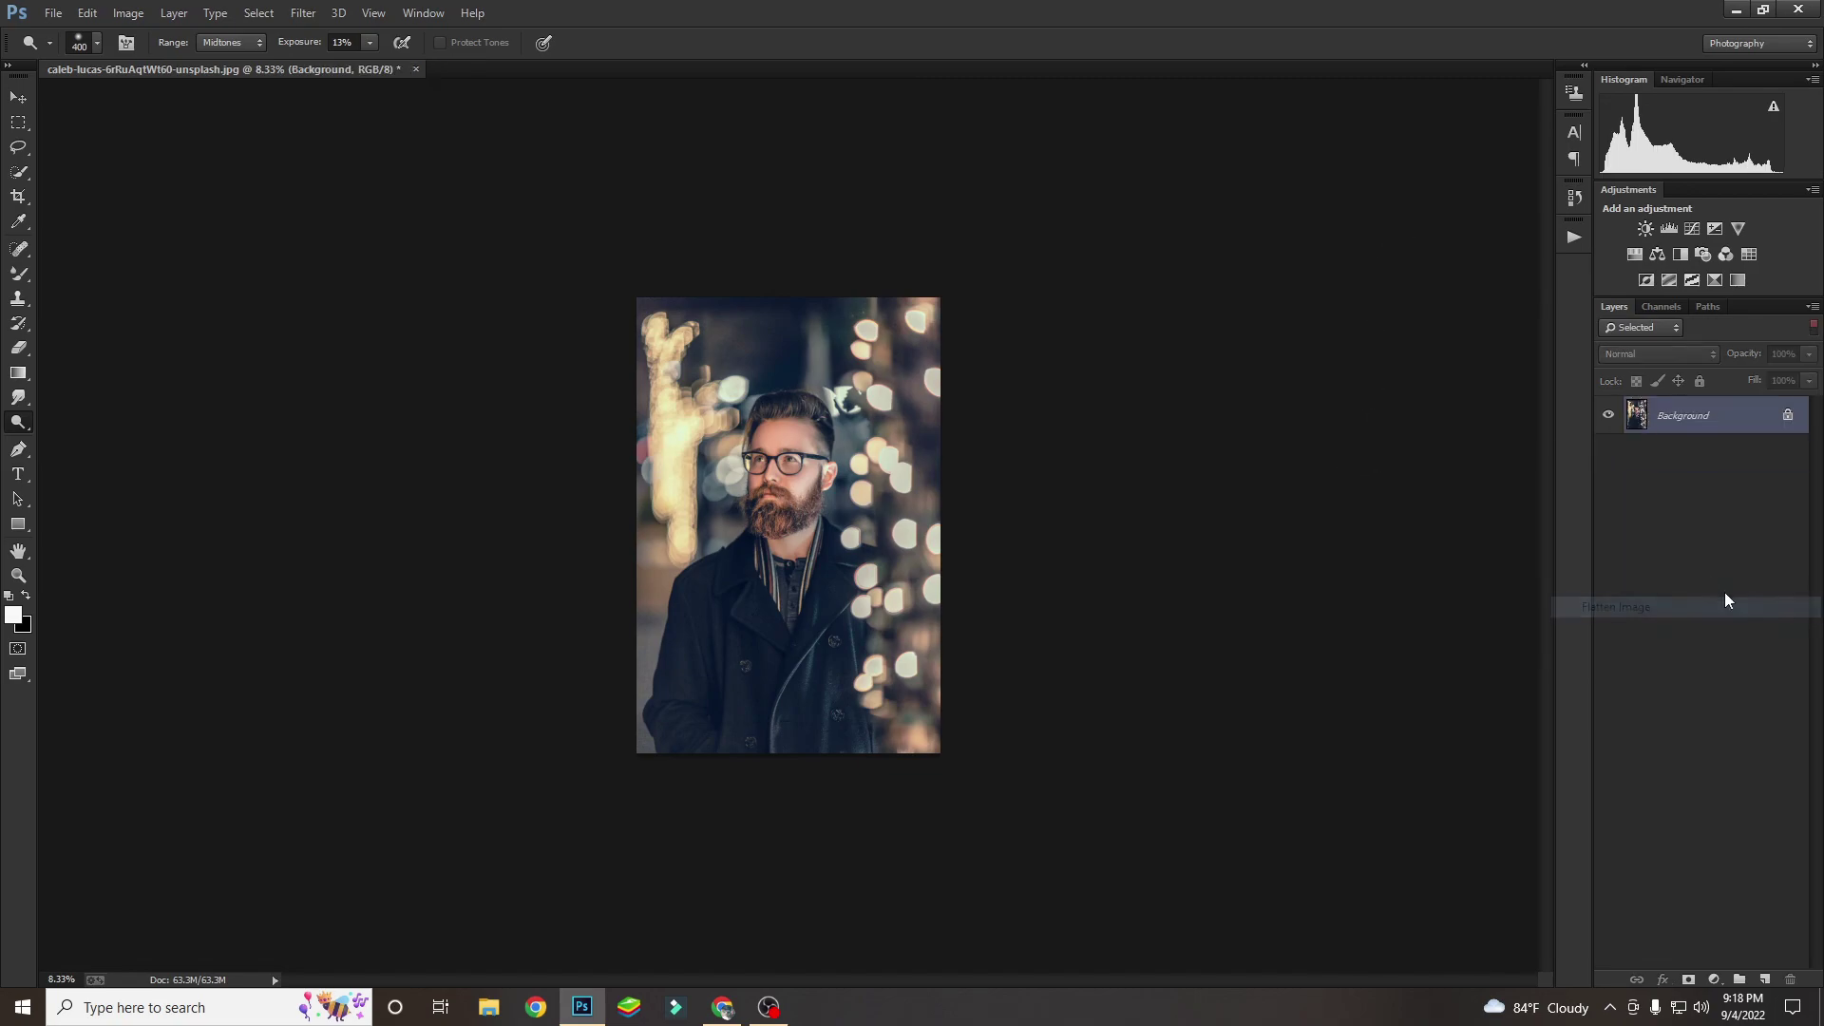
pyautogui.click(1710, 977)
pyautogui.click(1710, 956)
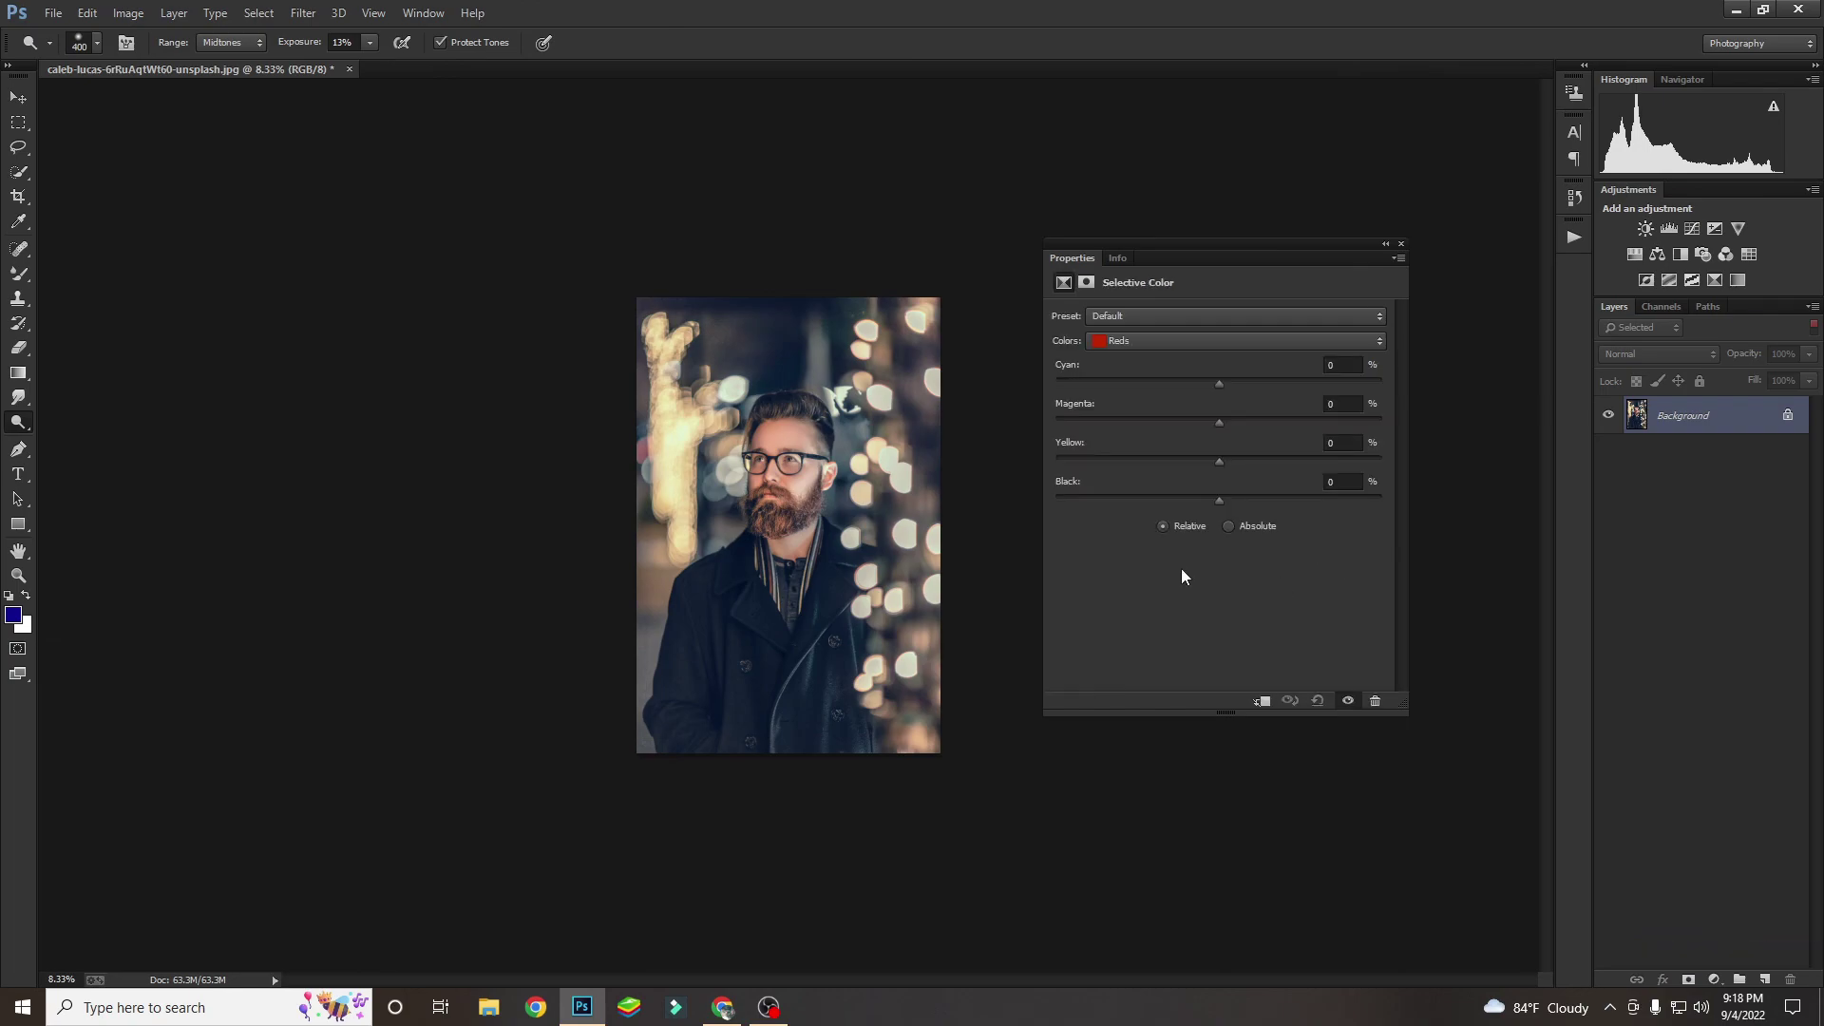
# For Blacks, set Cyan +14 and Yellow -3 and raise the Black slider.
pyautogui.click(1199, 342)
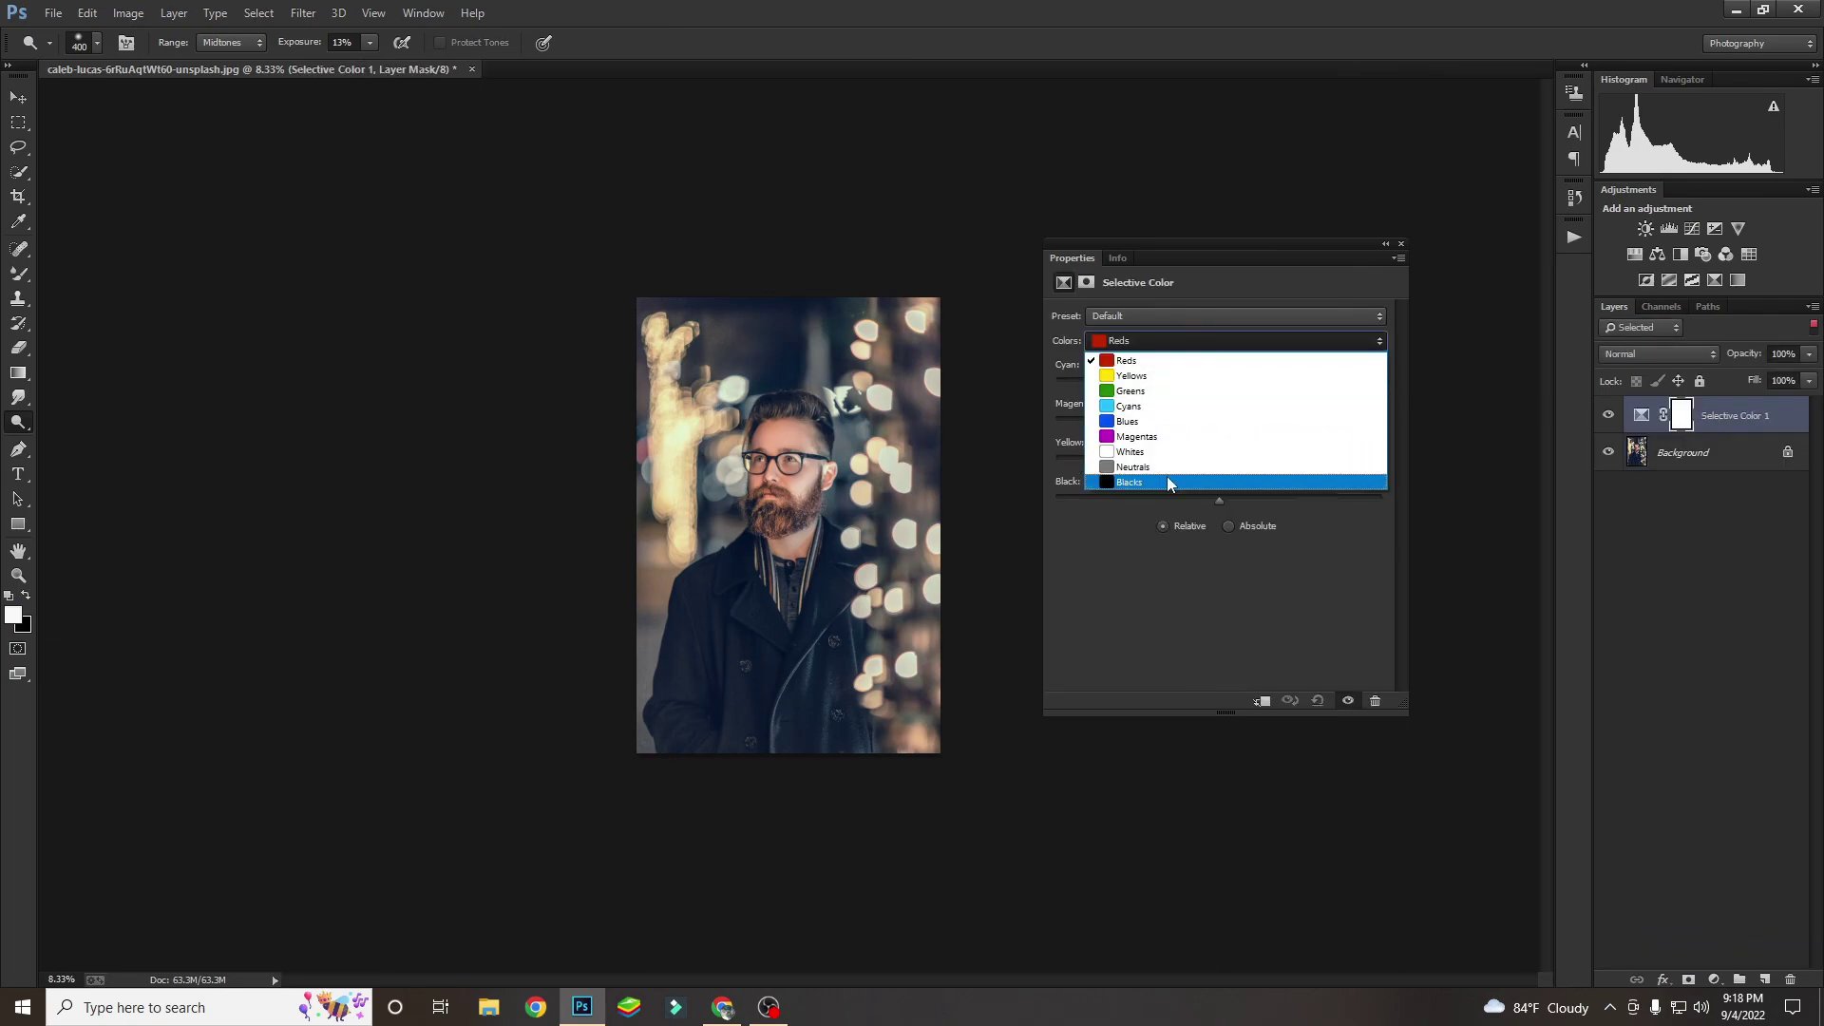
pyautogui.click(1166, 481)
pyautogui.click(1233, 380)
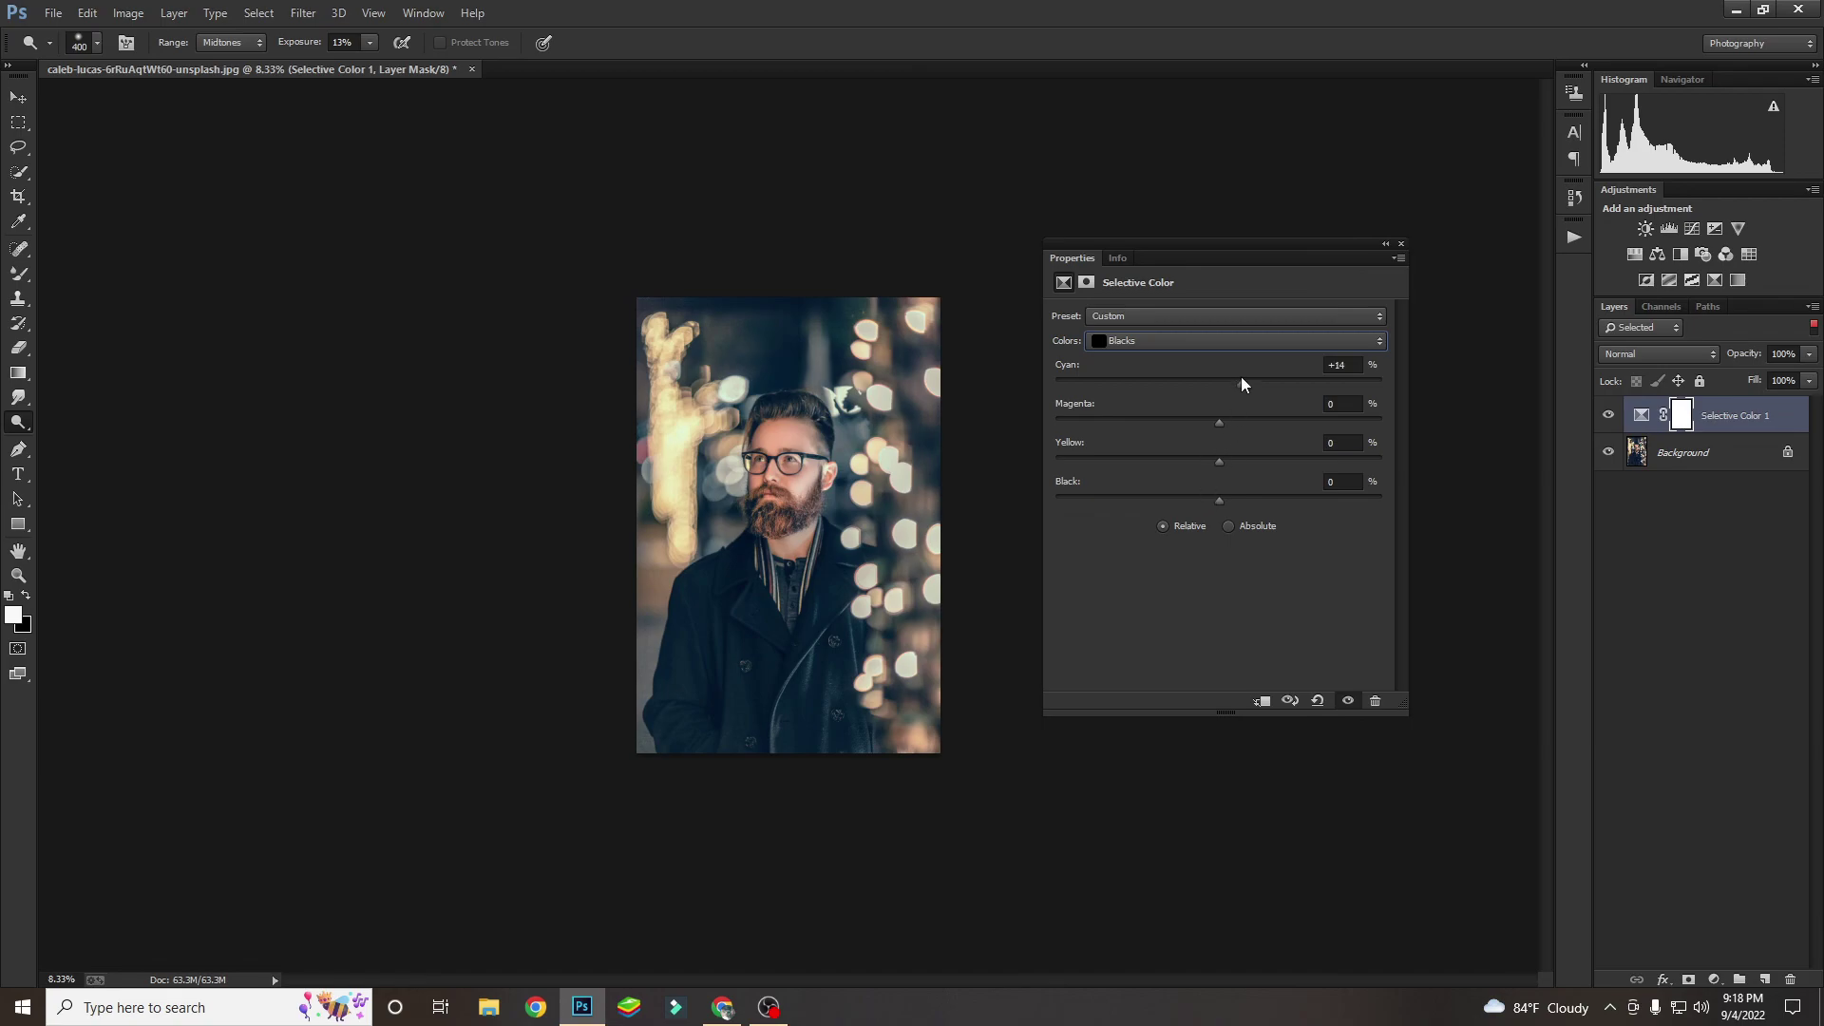
pyautogui.click(1237, 453)
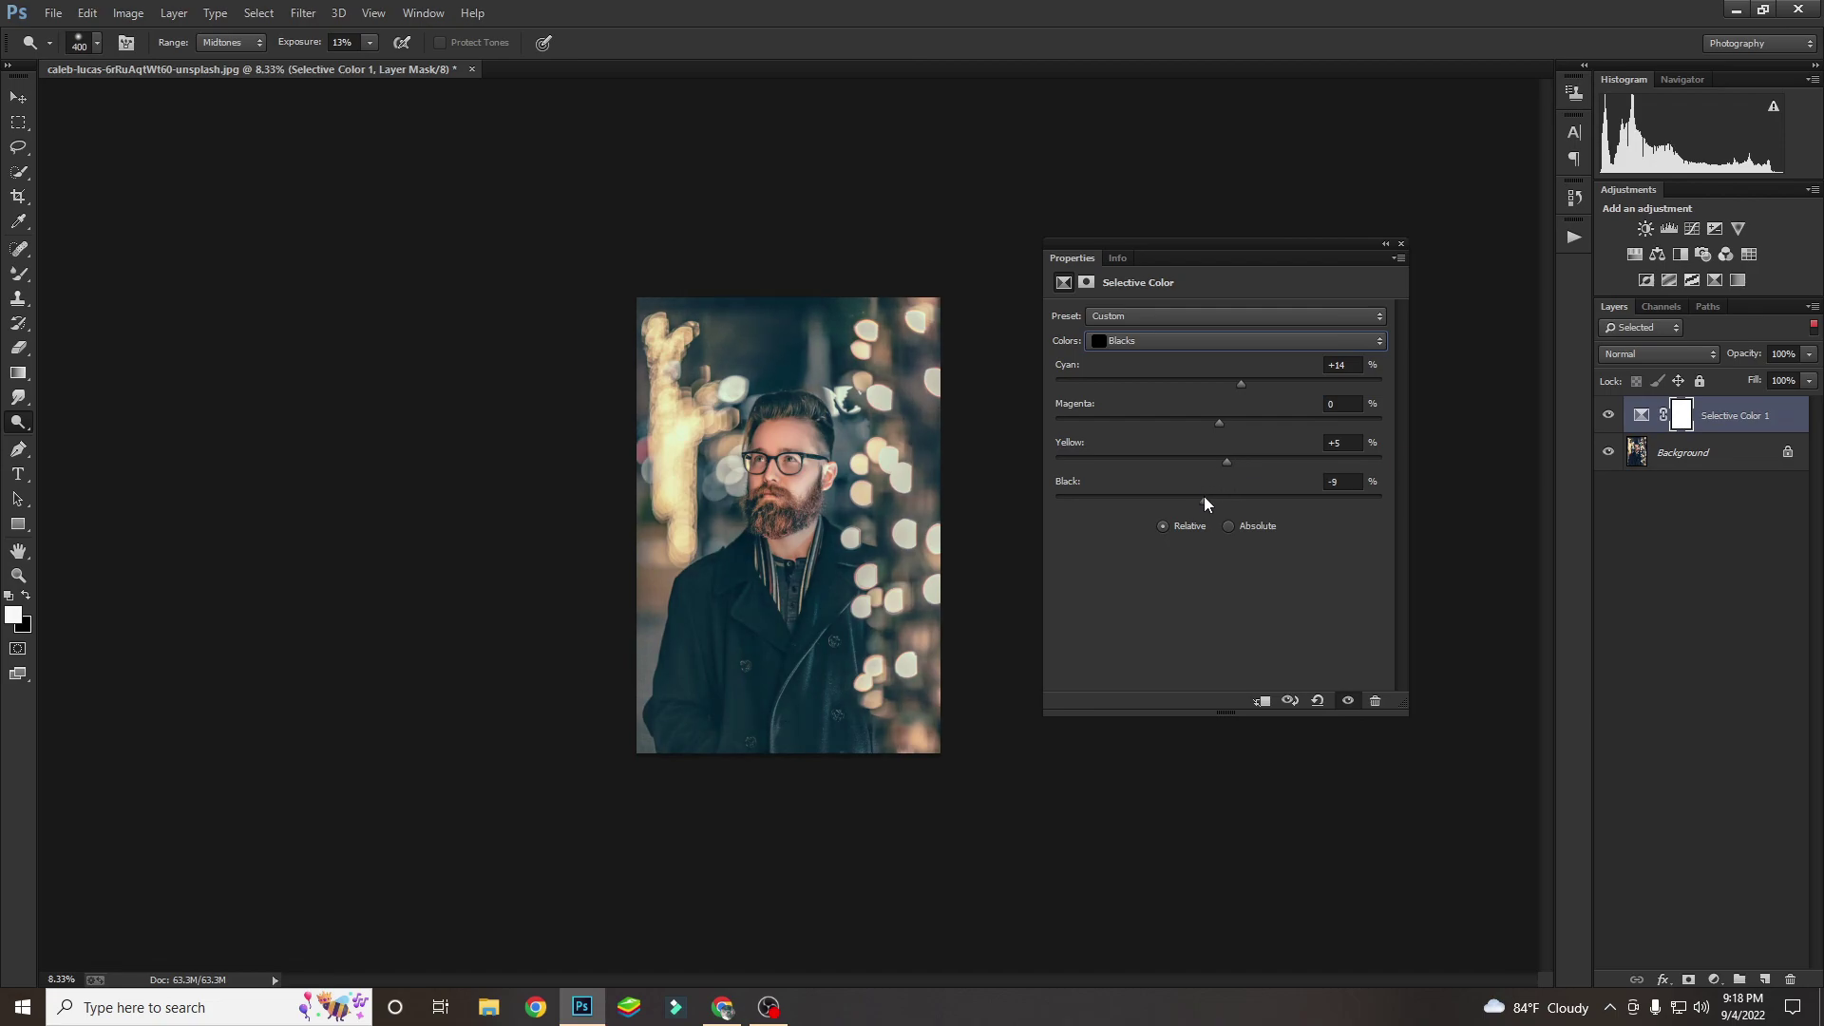
pyautogui.moveTo(1204, 496); pyautogui.dragTo(1218, 496)
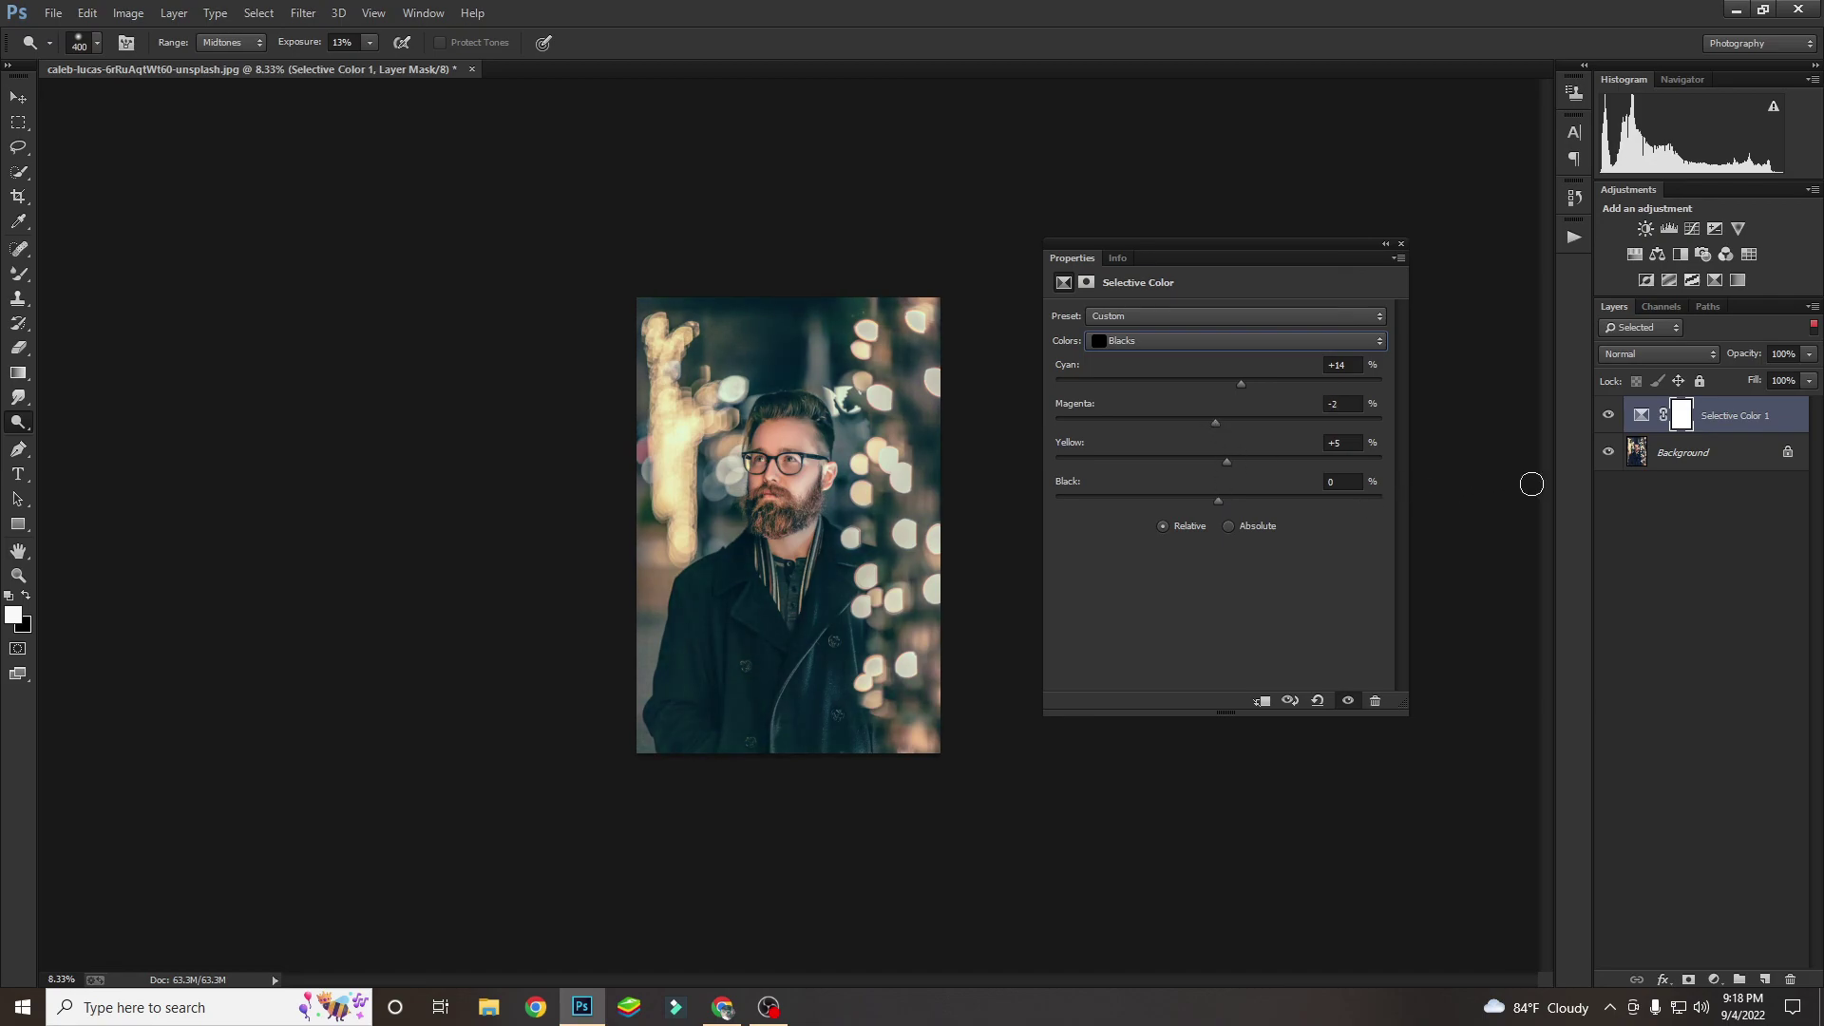
# Compare with the adjustment hidden, then deepen the Blacks to Black +7.
pyautogui.click(1609, 416)
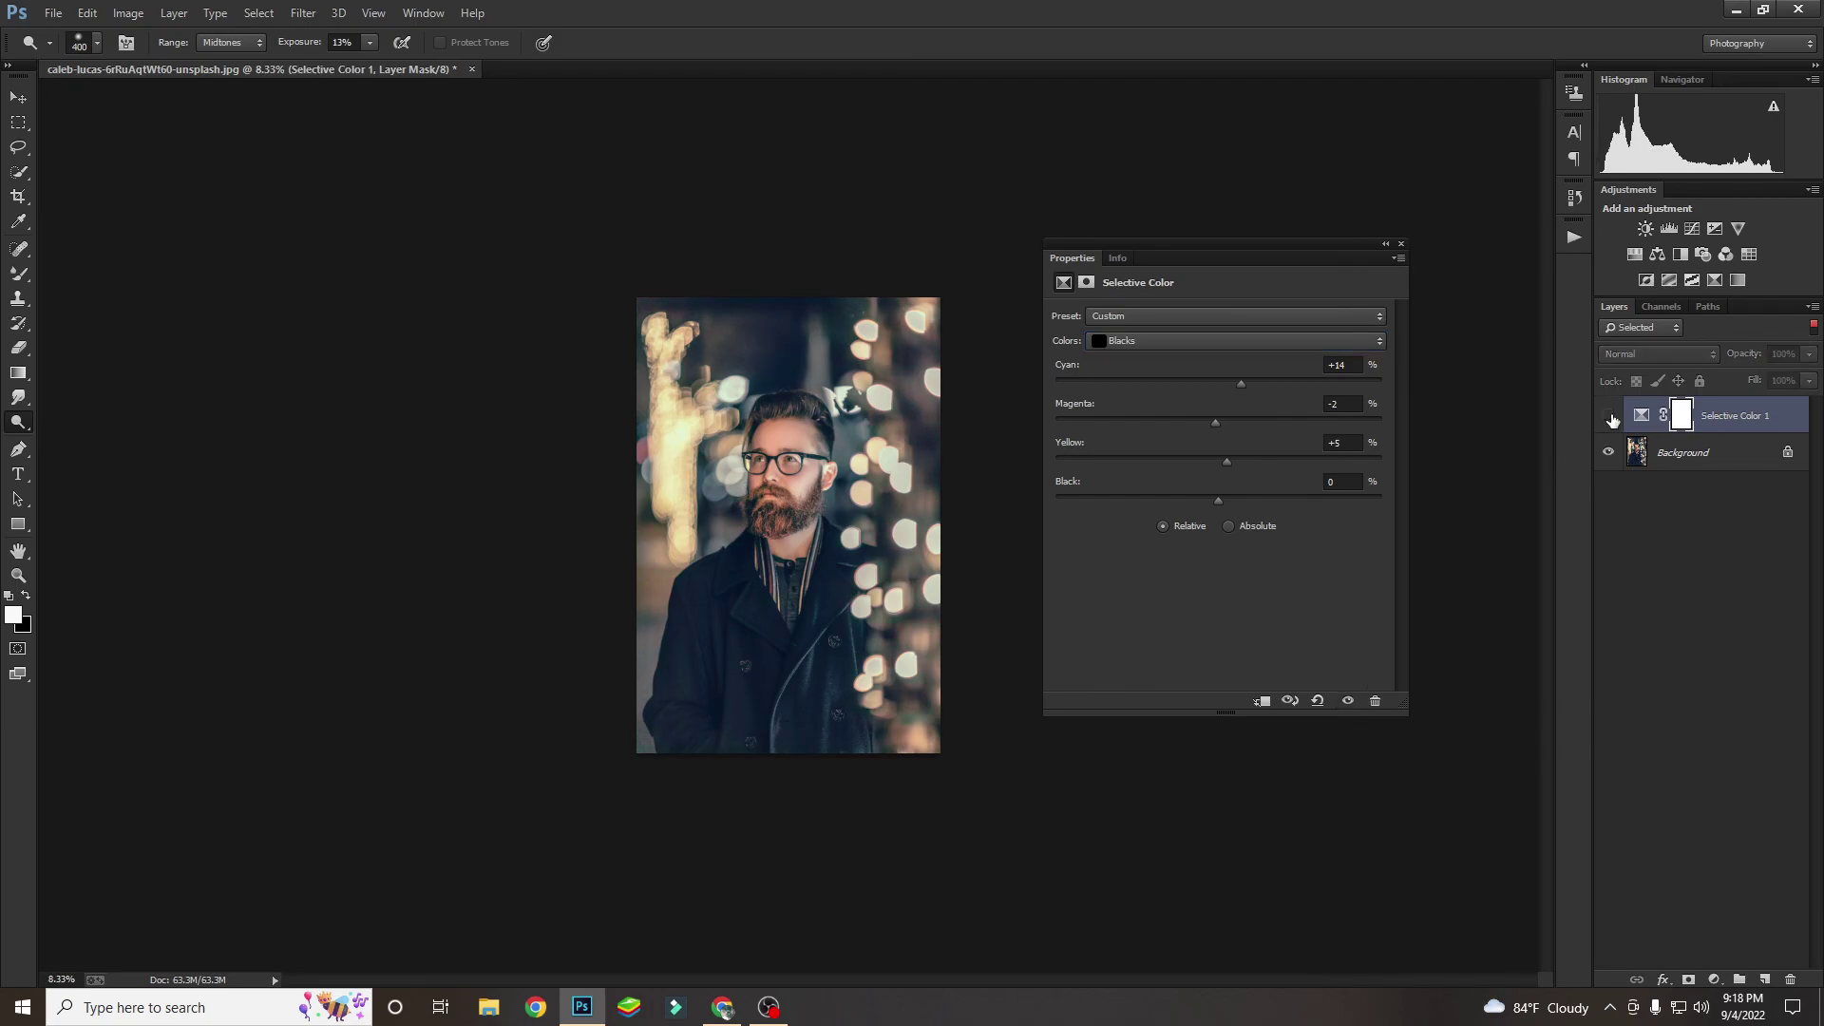
pyautogui.click(1608, 416)
pyautogui.click(1608, 415)
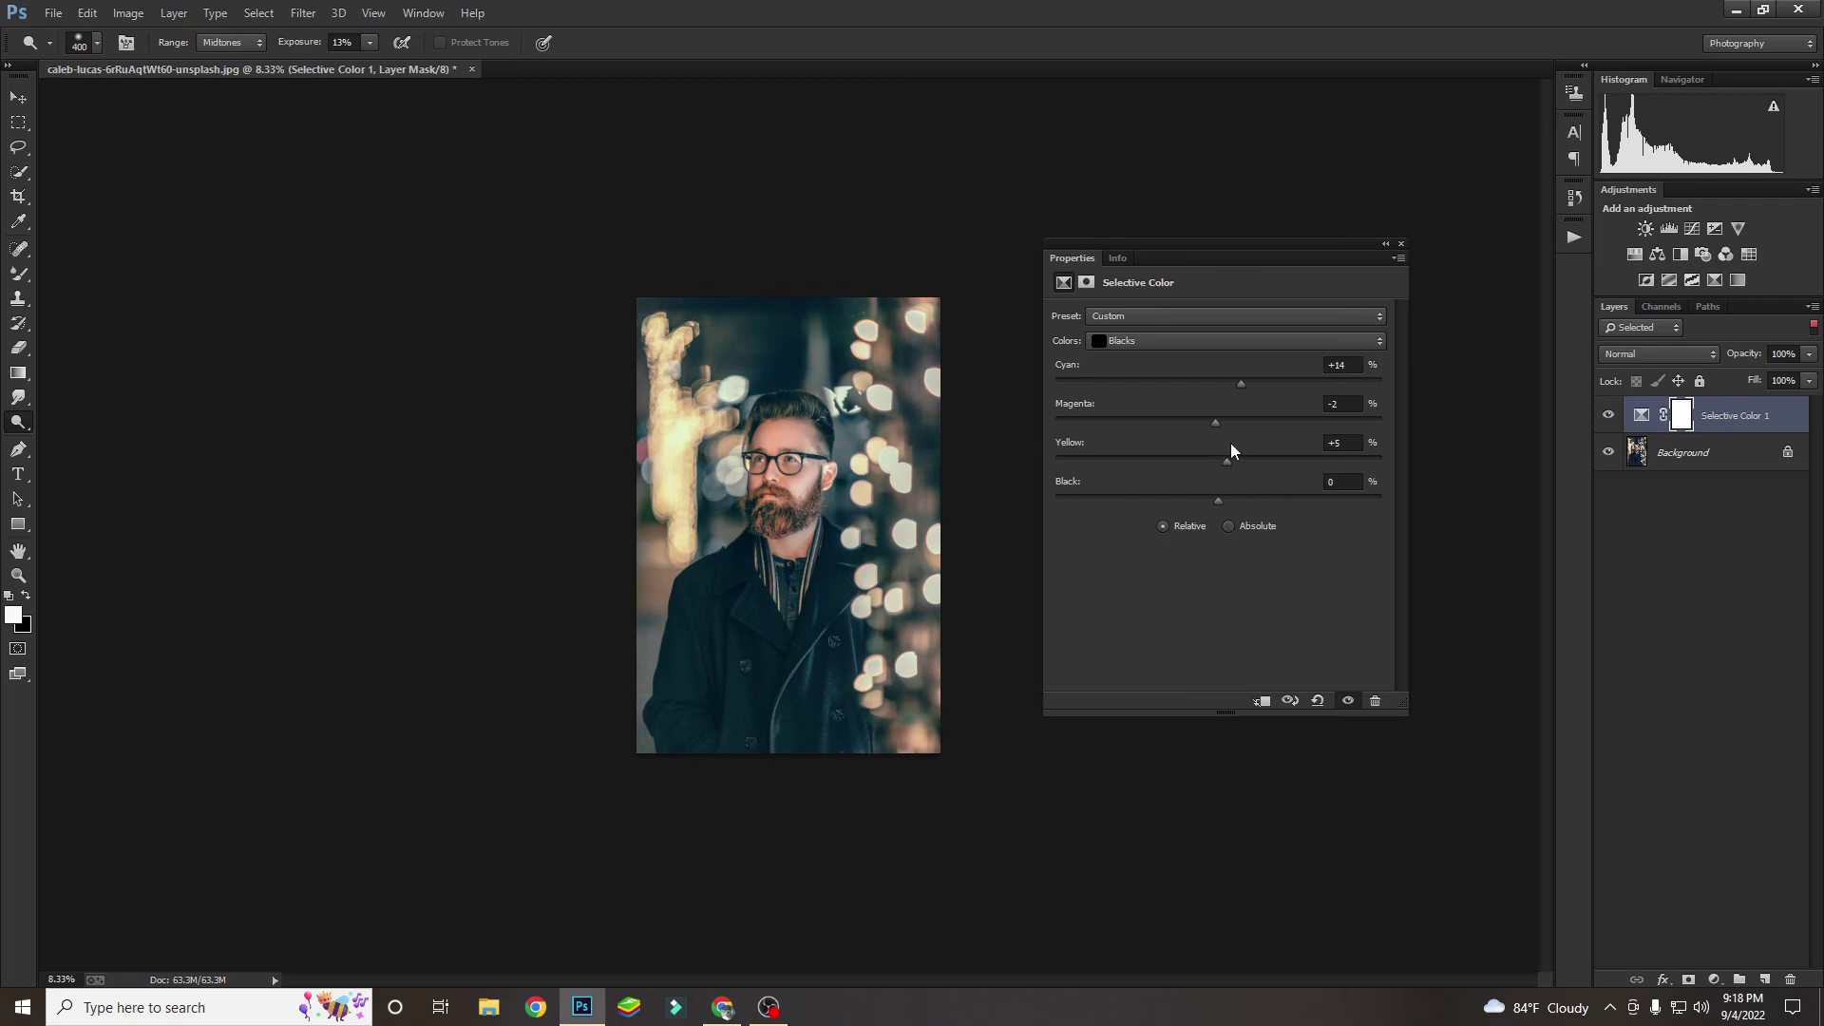
pyautogui.click(1230, 495)
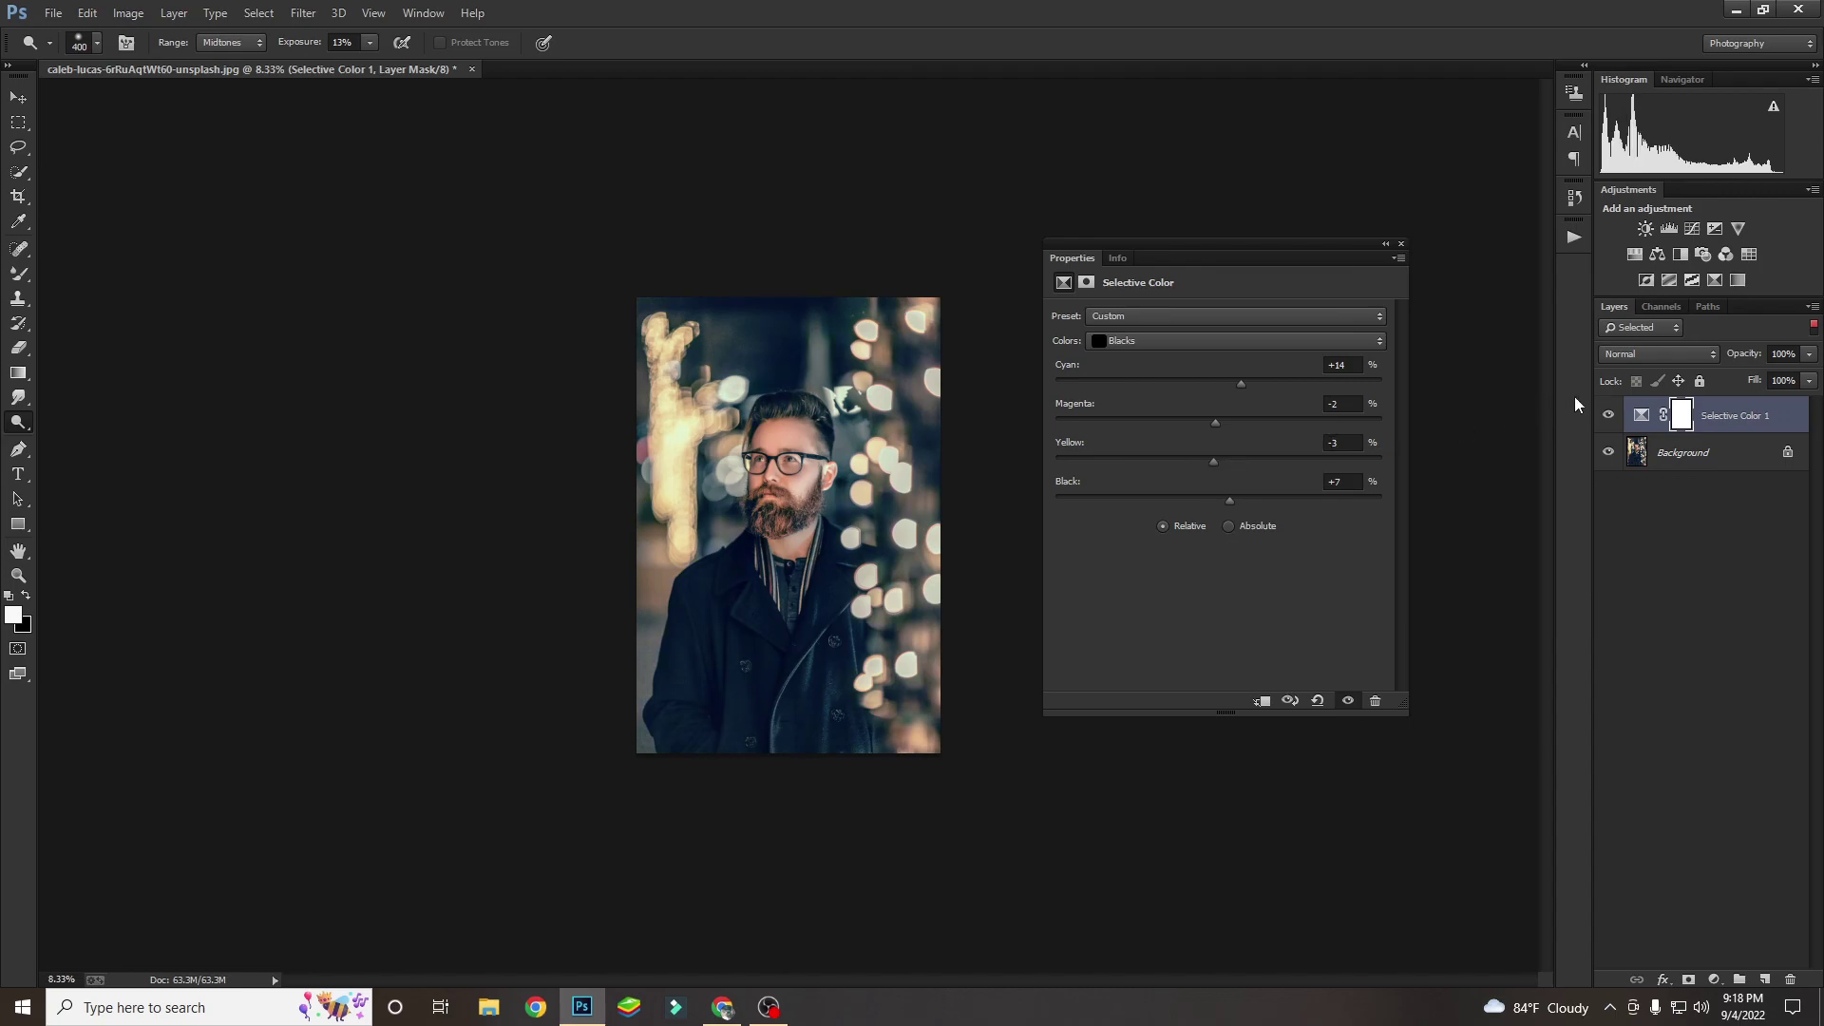
pyautogui.rightClick(1710, 456)
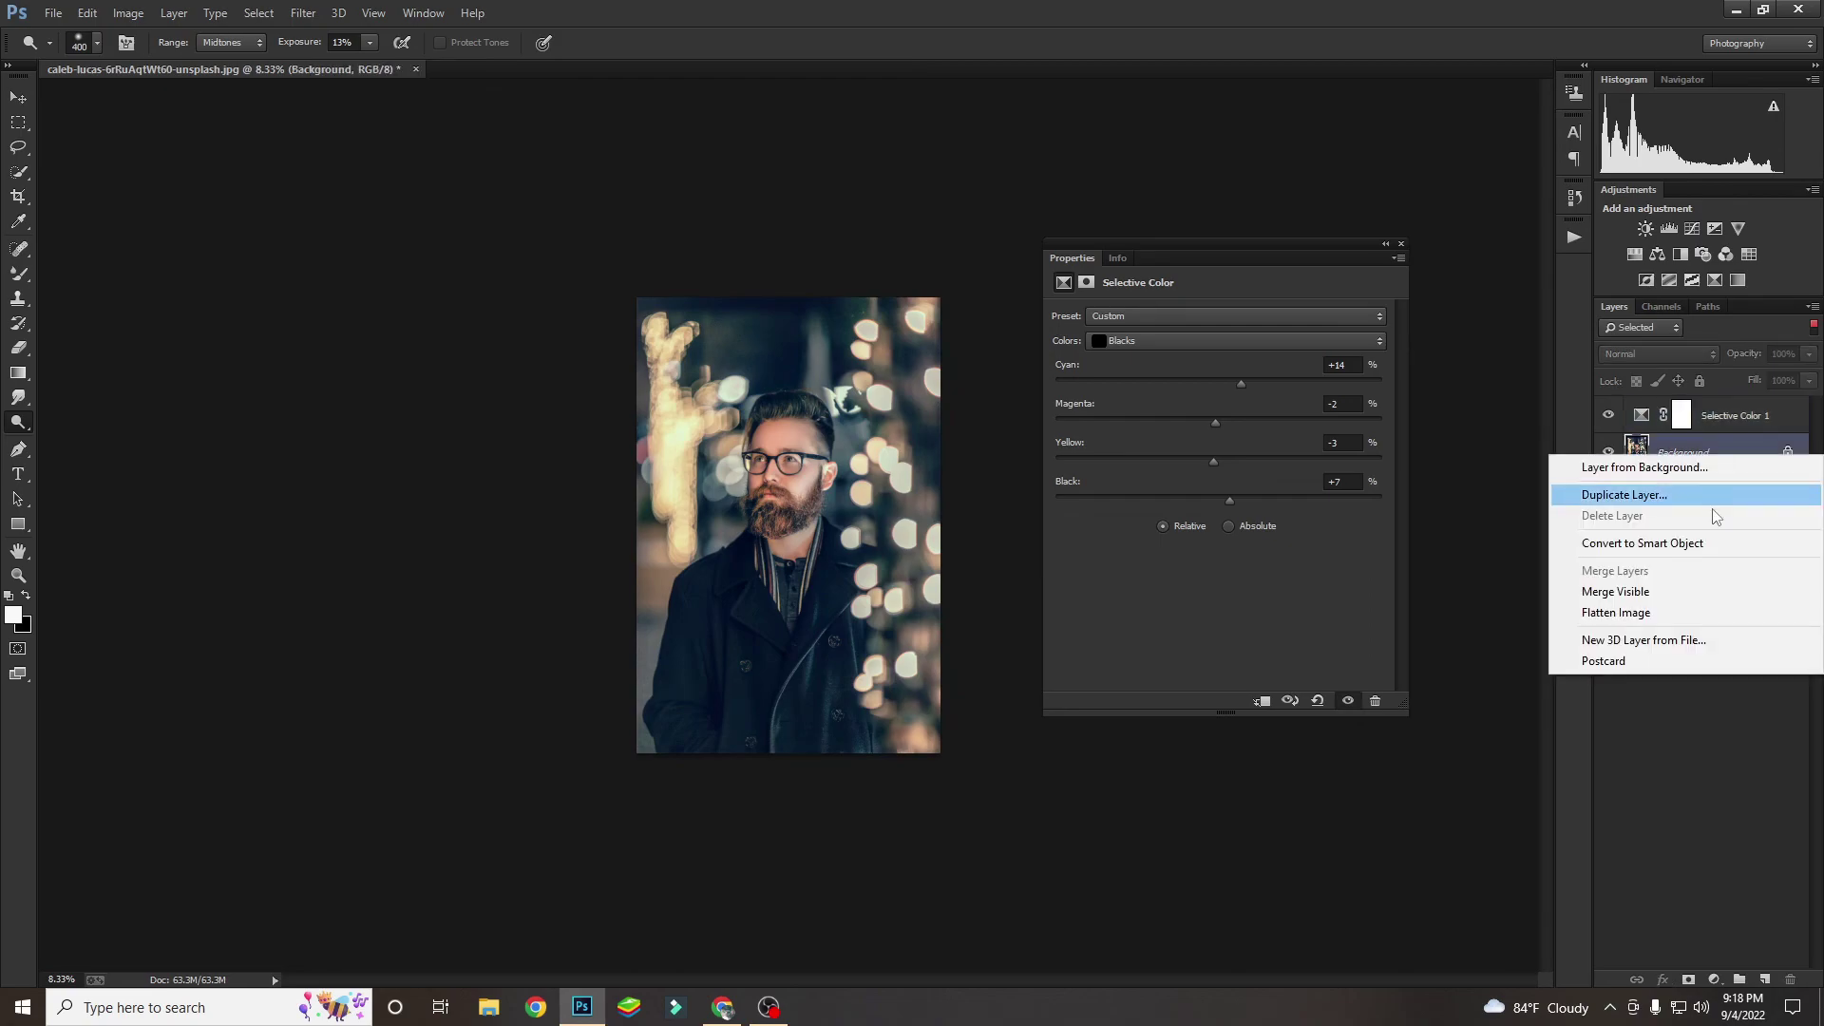
# Flatten the Selective Color, then compare the original History snapshot against the final Flatten Image state.
pyautogui.click(1672, 617)
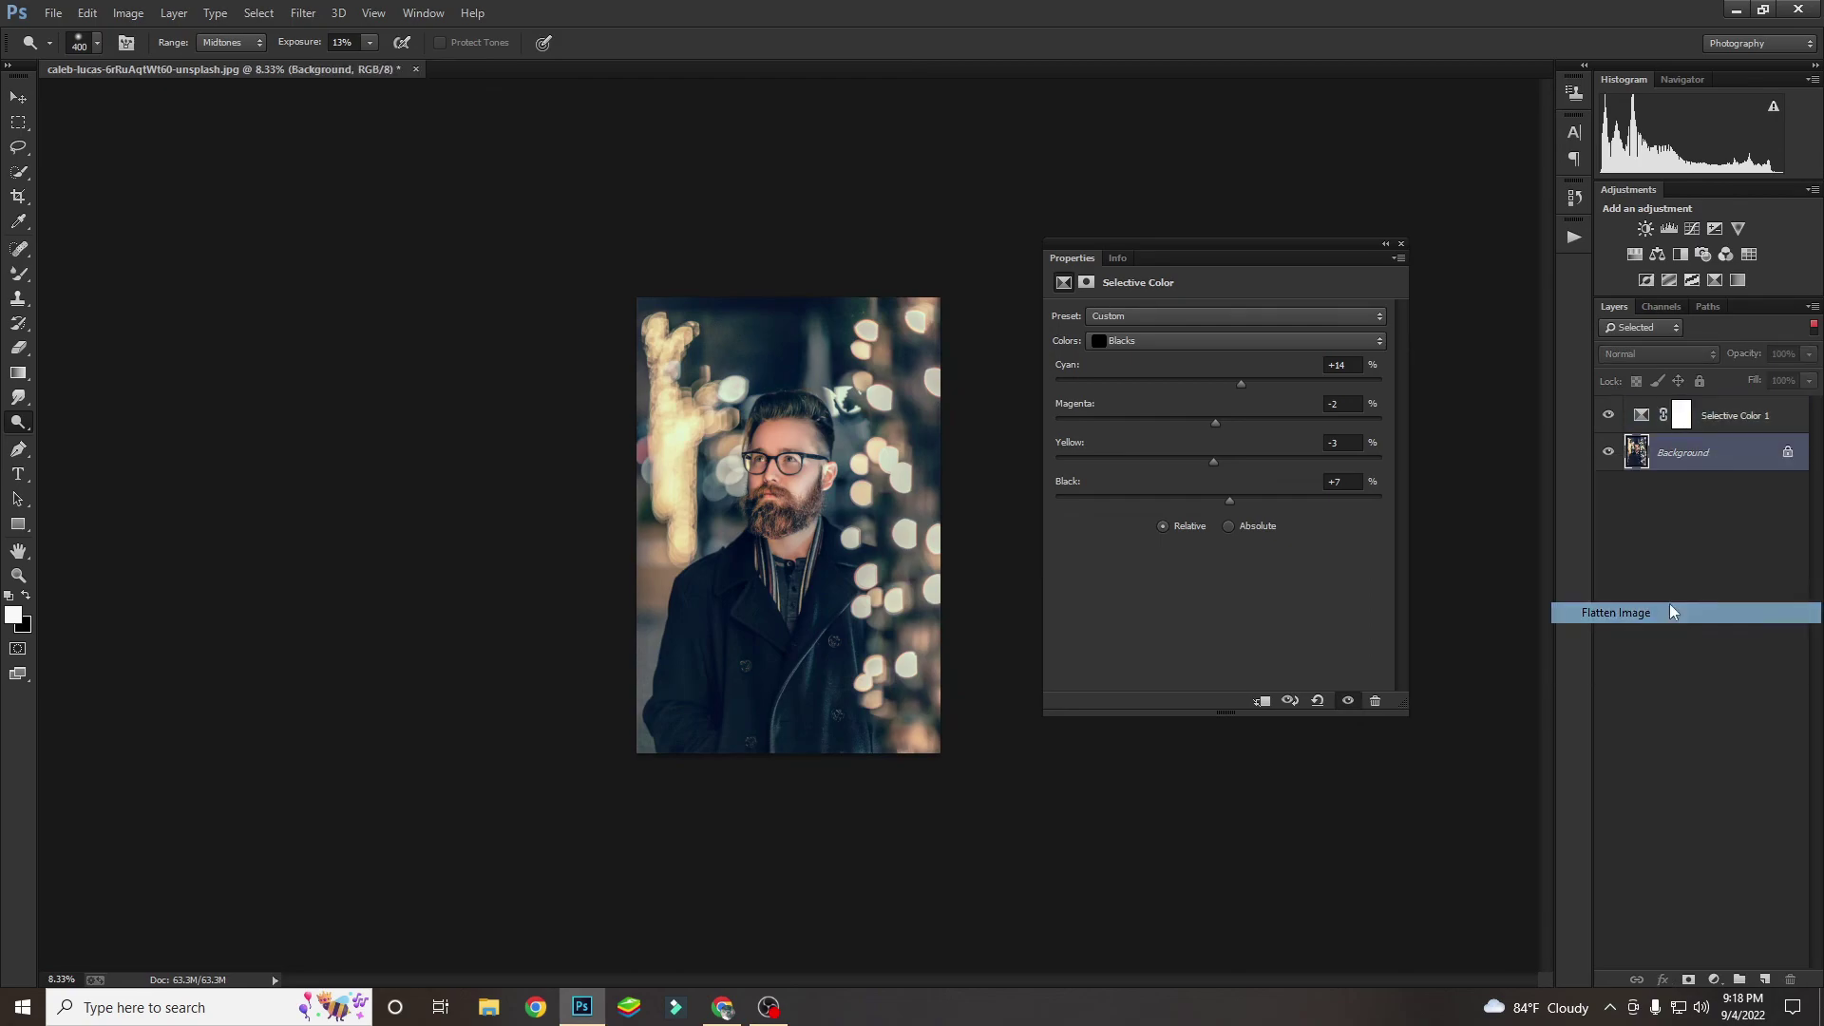
pyautogui.click(1403, 244)
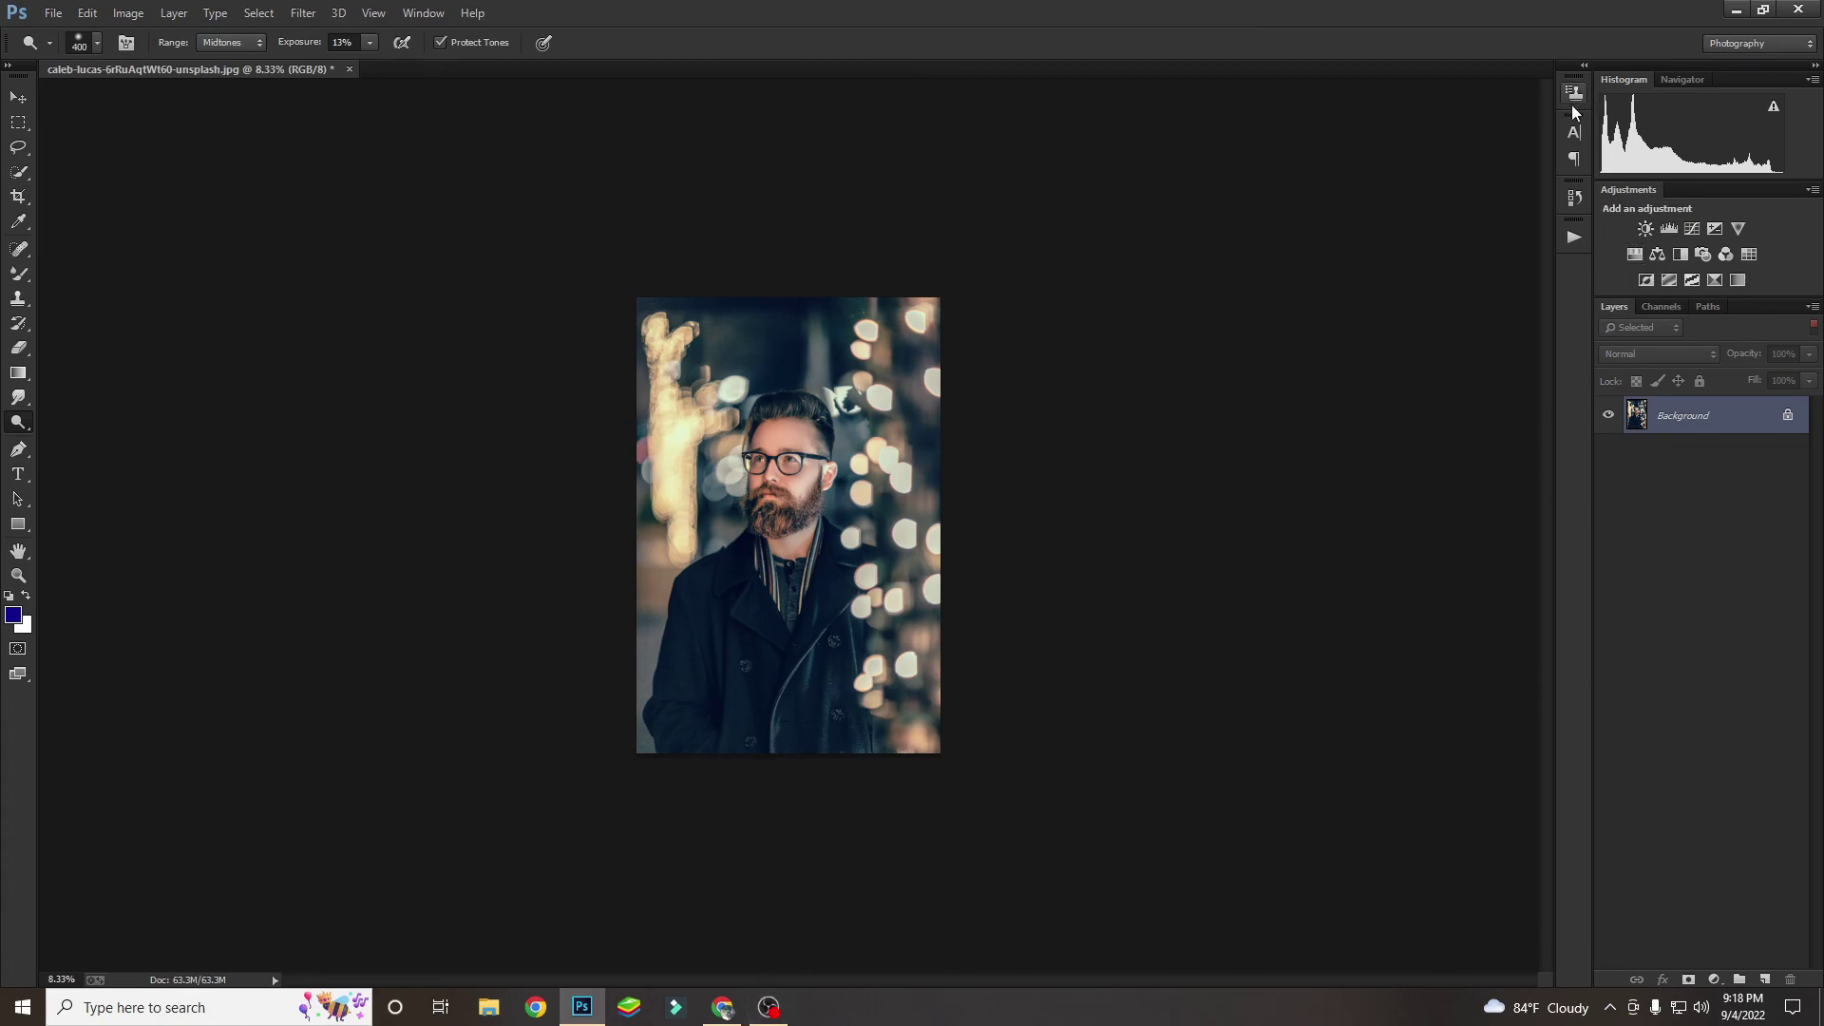
pyautogui.click(1574, 198)
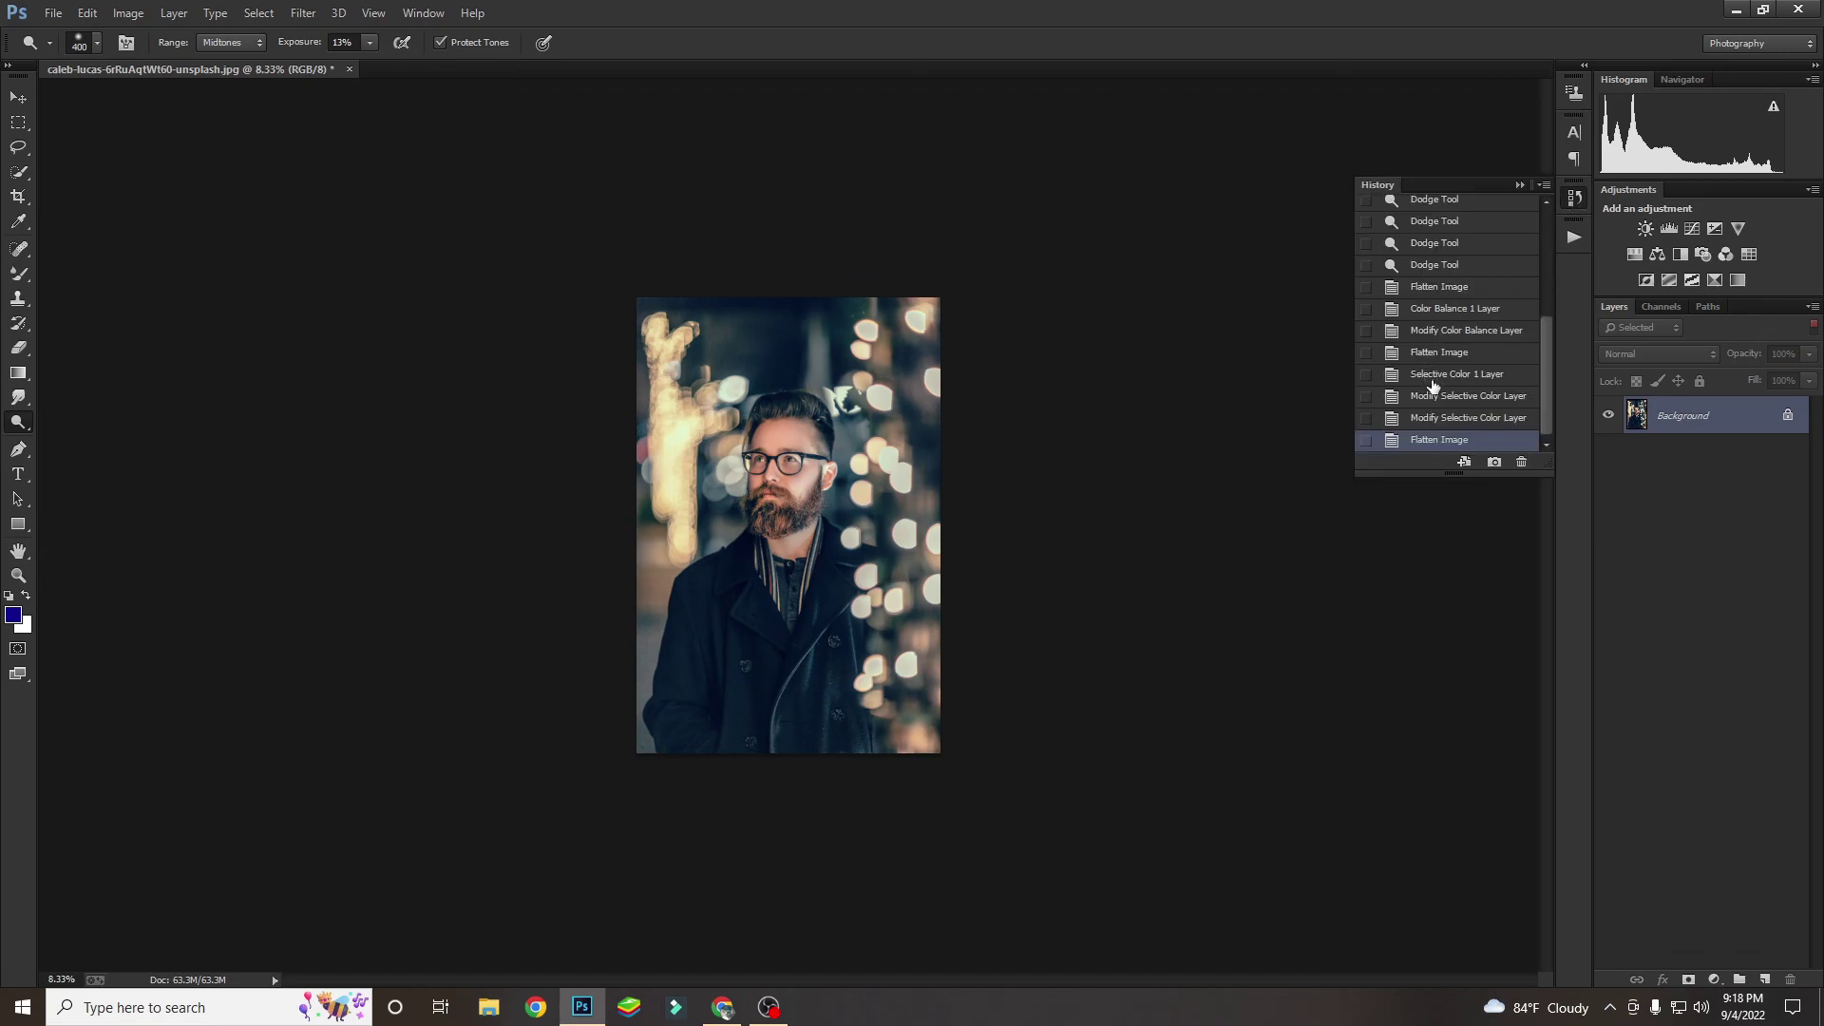
pyautogui.scroll(5, 1435, 285)
pyautogui.click(1436, 220)
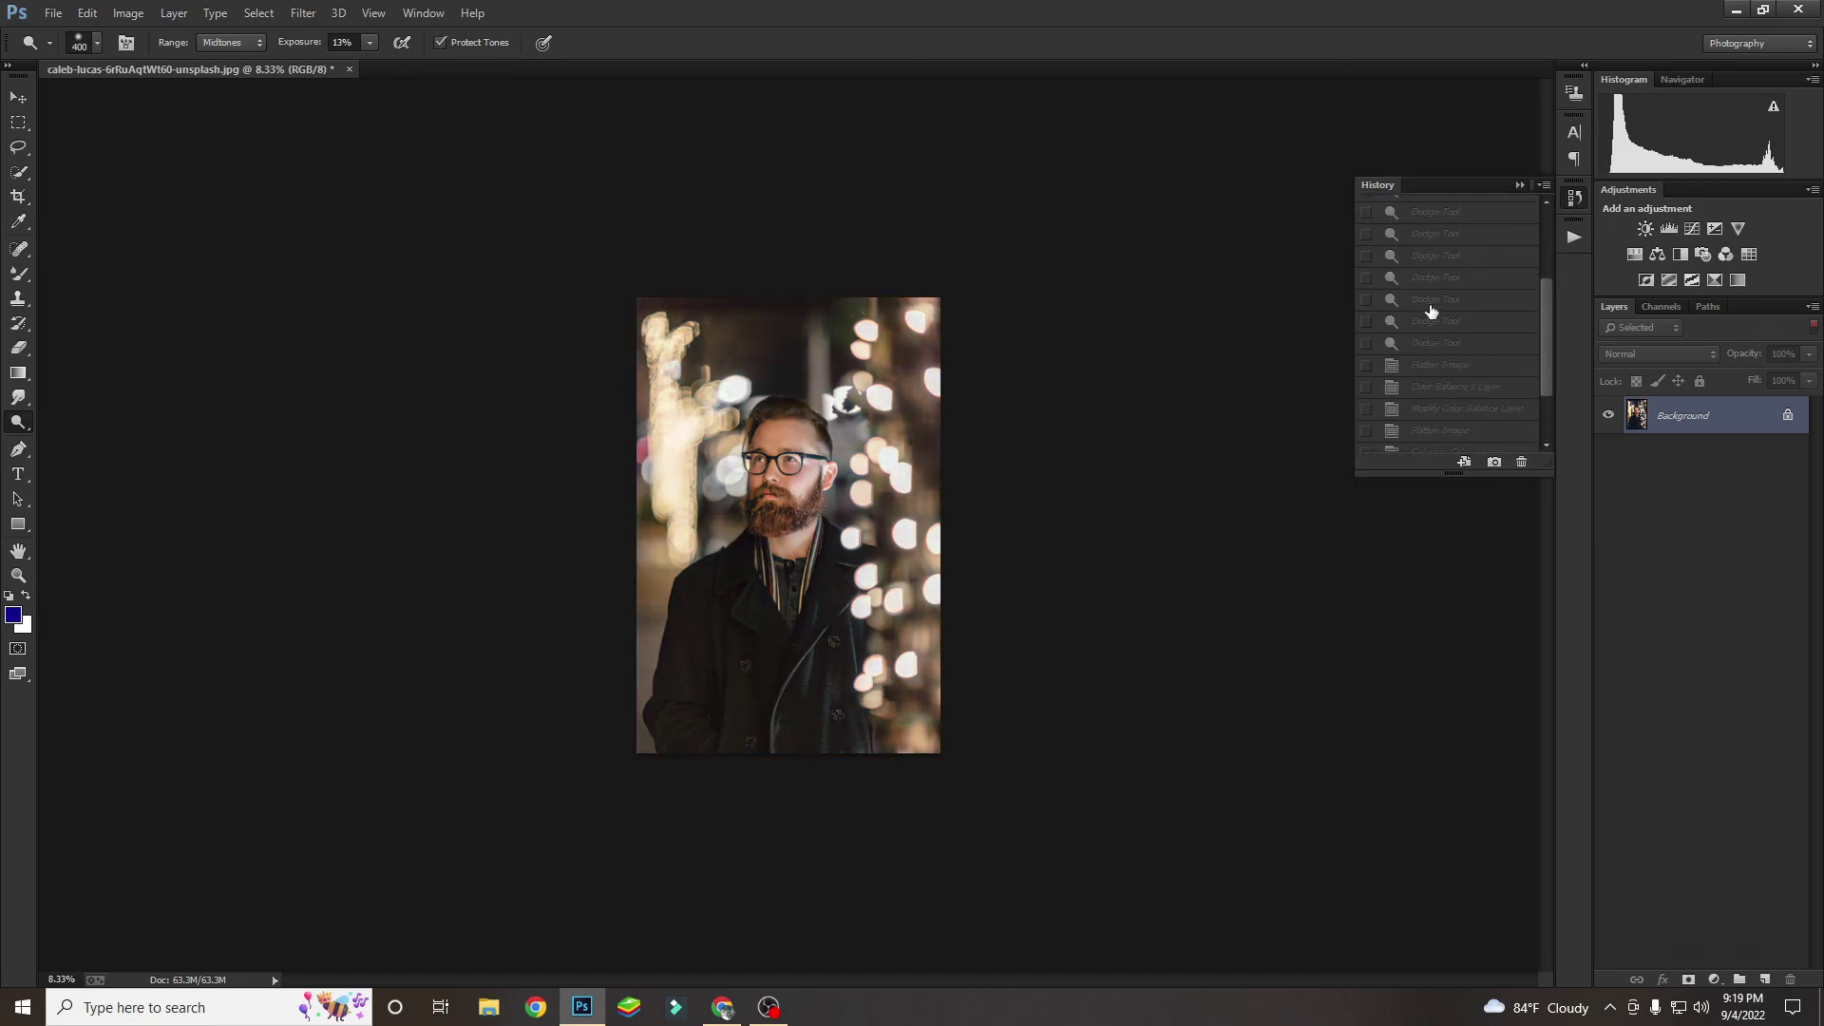
pyautogui.scroll(-5, 1425, 323)
pyautogui.click(1435, 443)
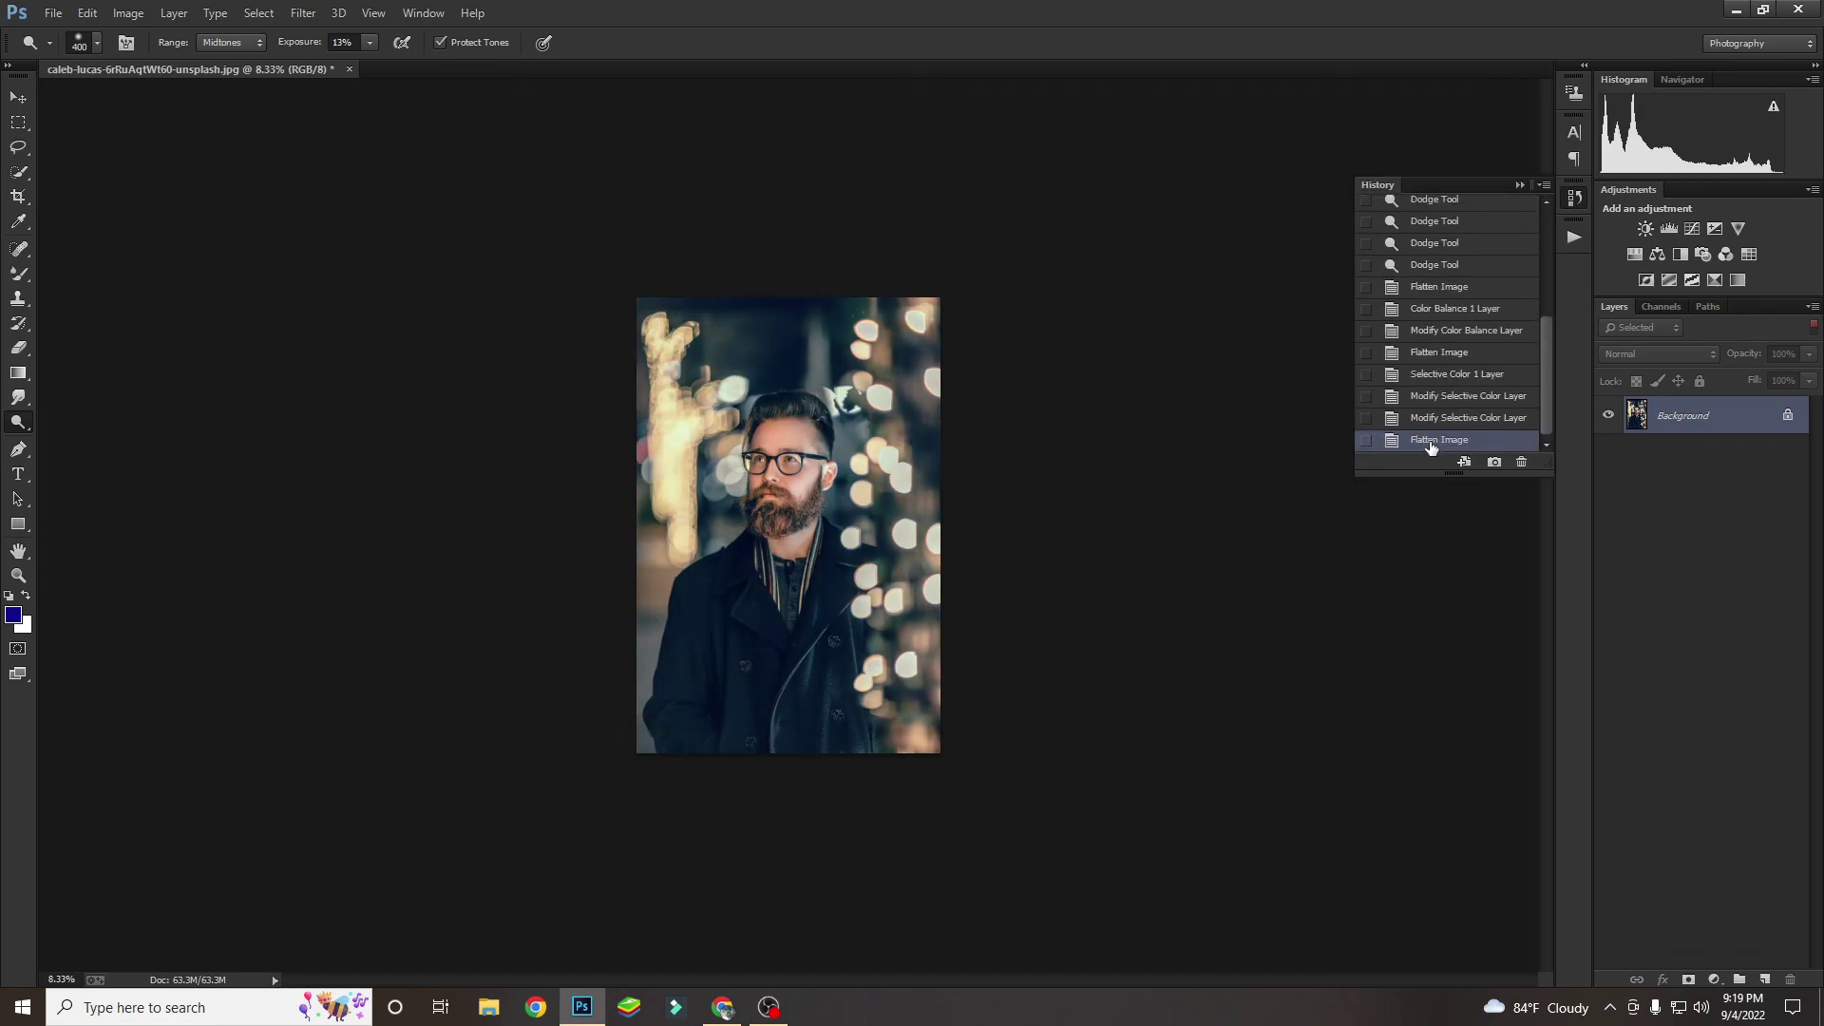
pyautogui.click(1524, 183)
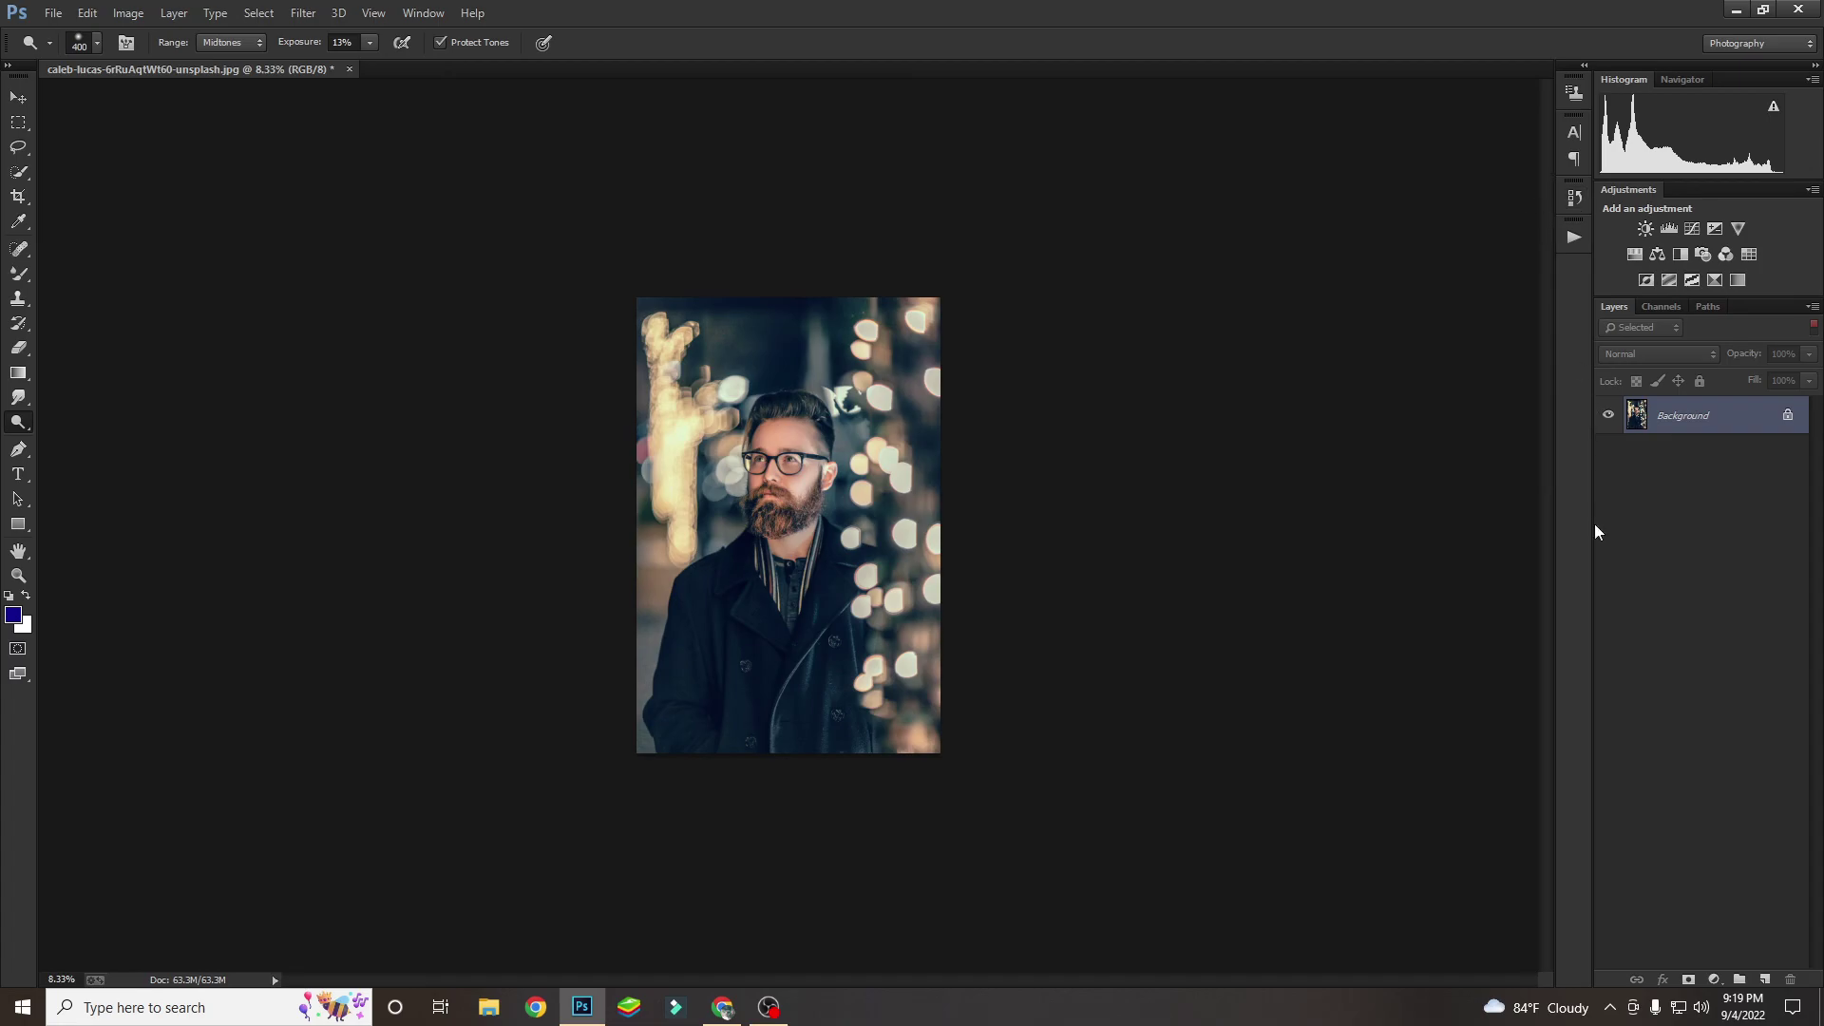